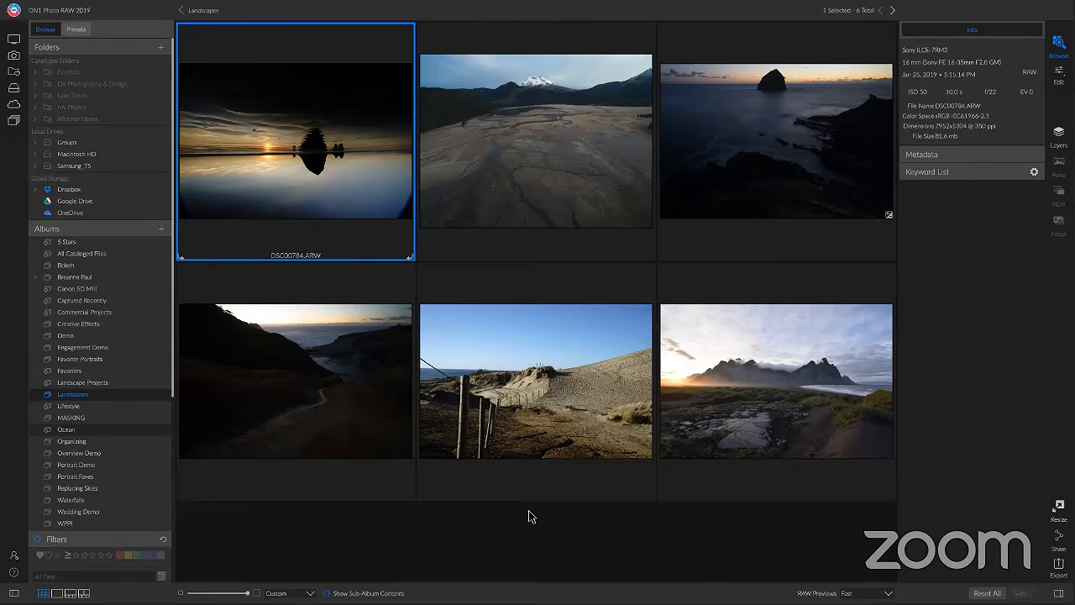
Step: Open DSC00784.ARW for editing and set its crop ratio to 16x9
{"action": "double_click", "coordinate": [340, 164]}
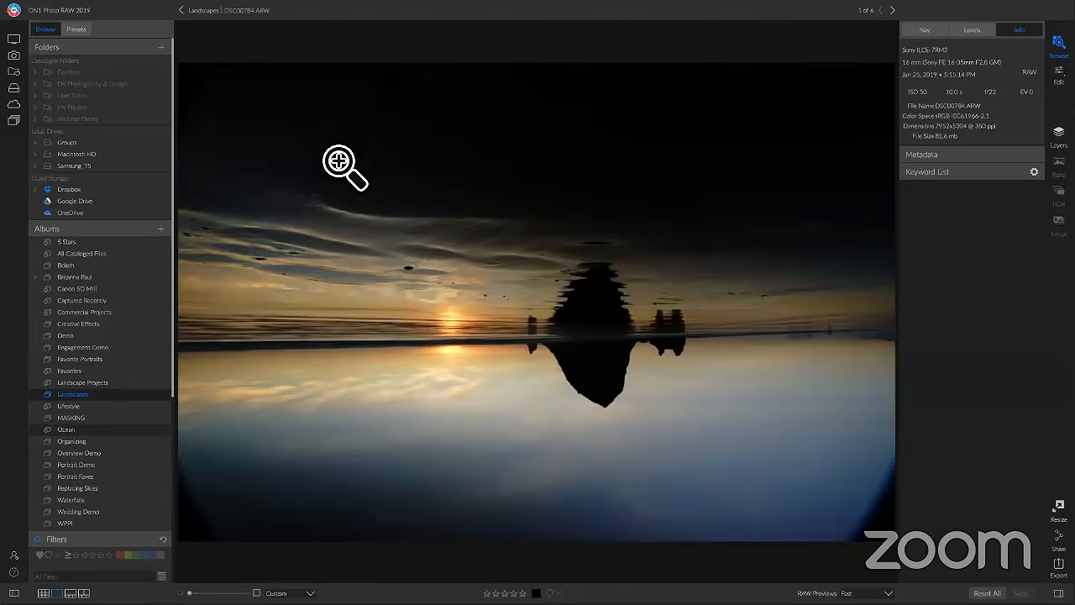
{"action": "left_click", "coordinate": [1059, 74]}
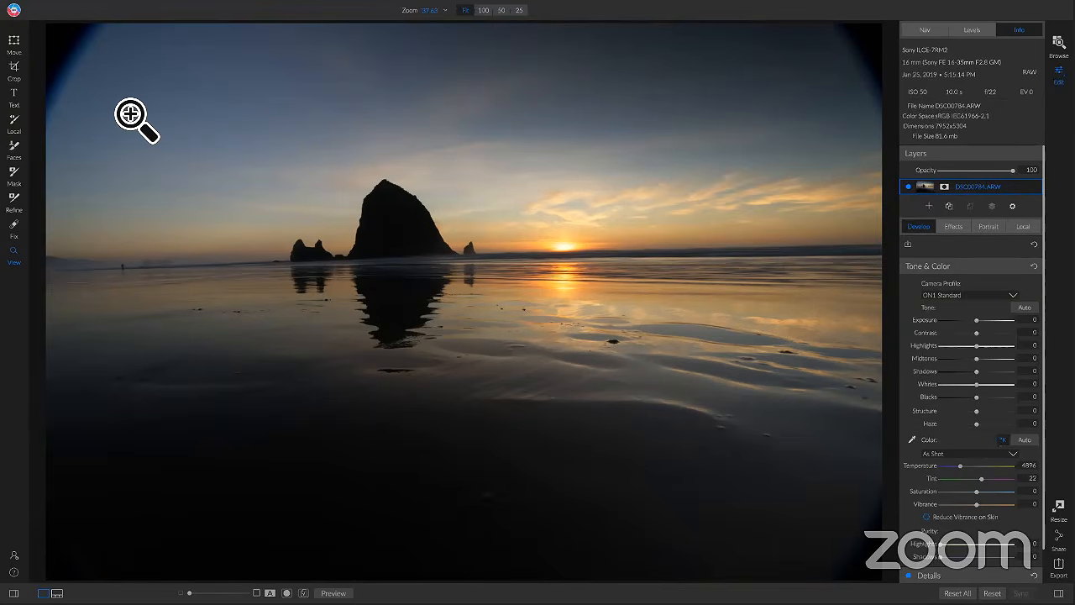
{"action": "key", "text": "c"}
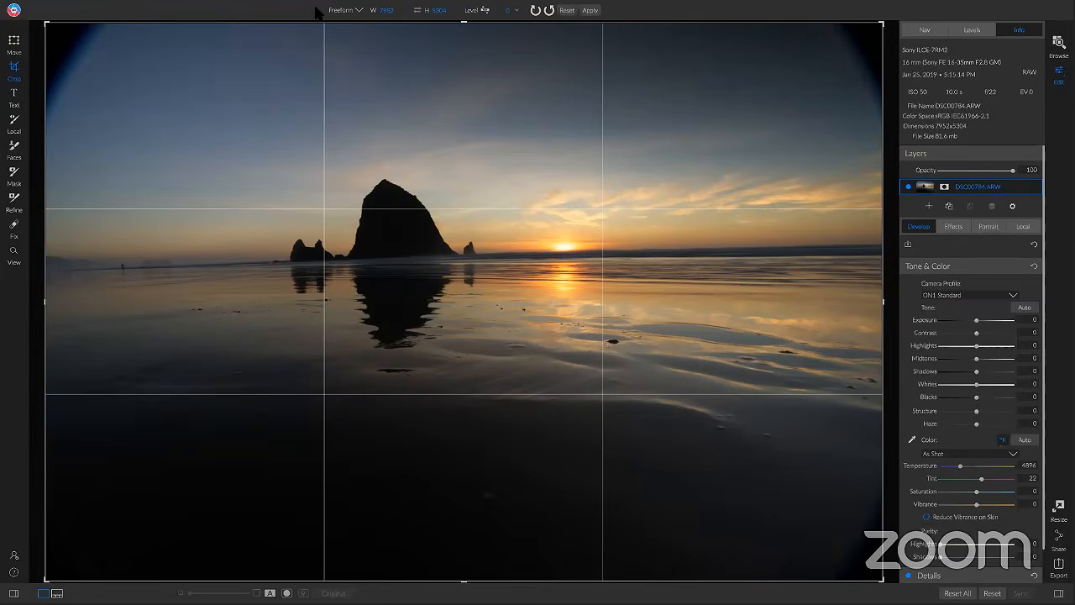
{"action": "left_click", "coordinate": [388, 10]}
{"action": "left_click", "coordinate": [360, 11]}
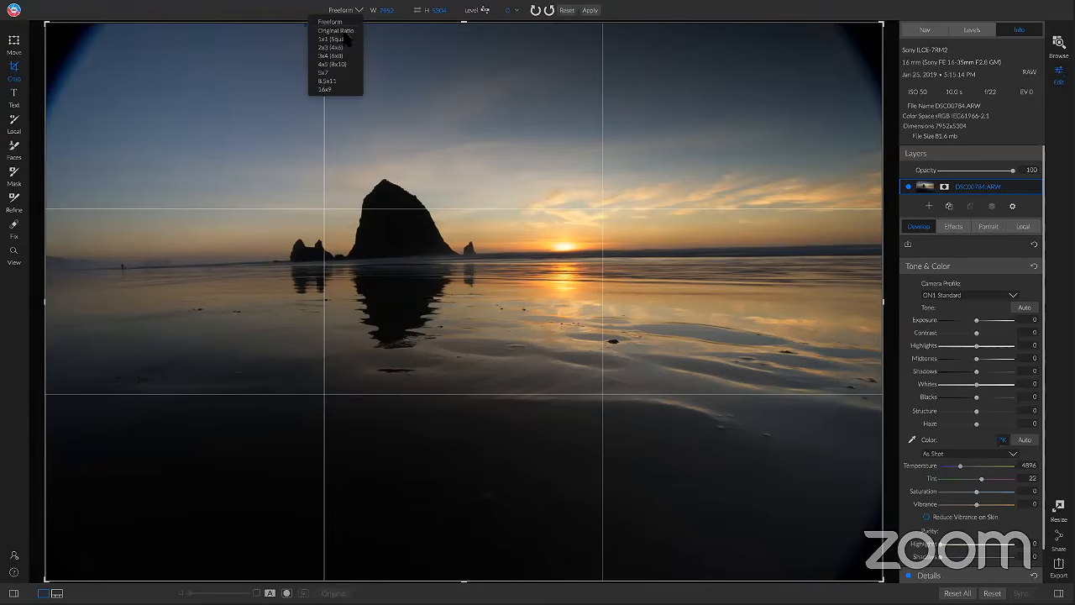
{"action": "left_click", "coordinate": [325, 89]}
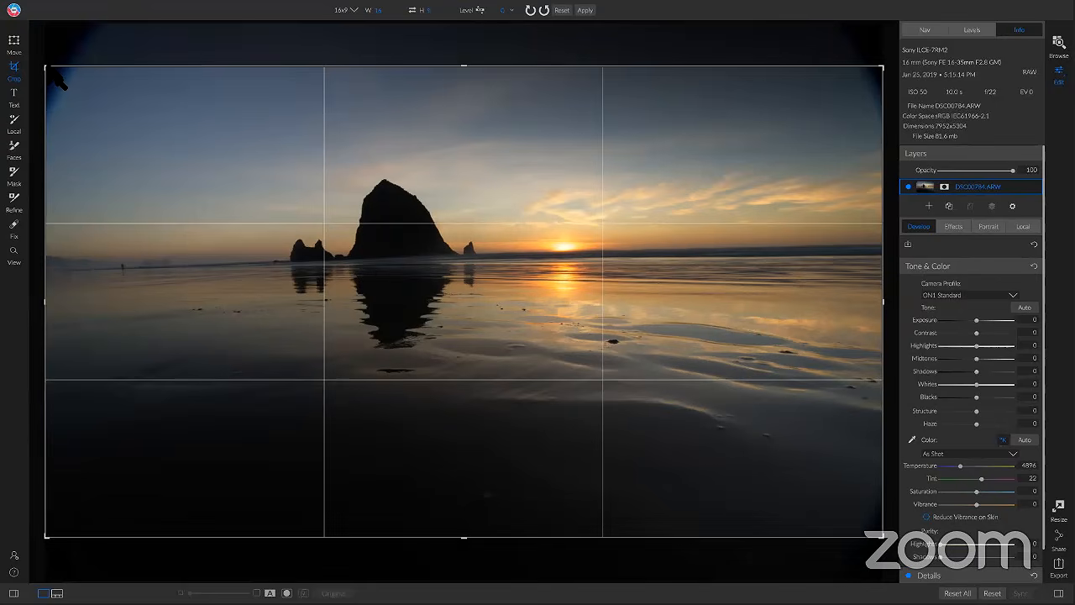
Step: Shrink the 16x9 crop to about 6134 by 3451 pixels and reposition the photo so the rock and sun sit inside the frame
{"action": "left_click_drag", "start_coordinate": [47, 68], "coordinate": [158, 161]}
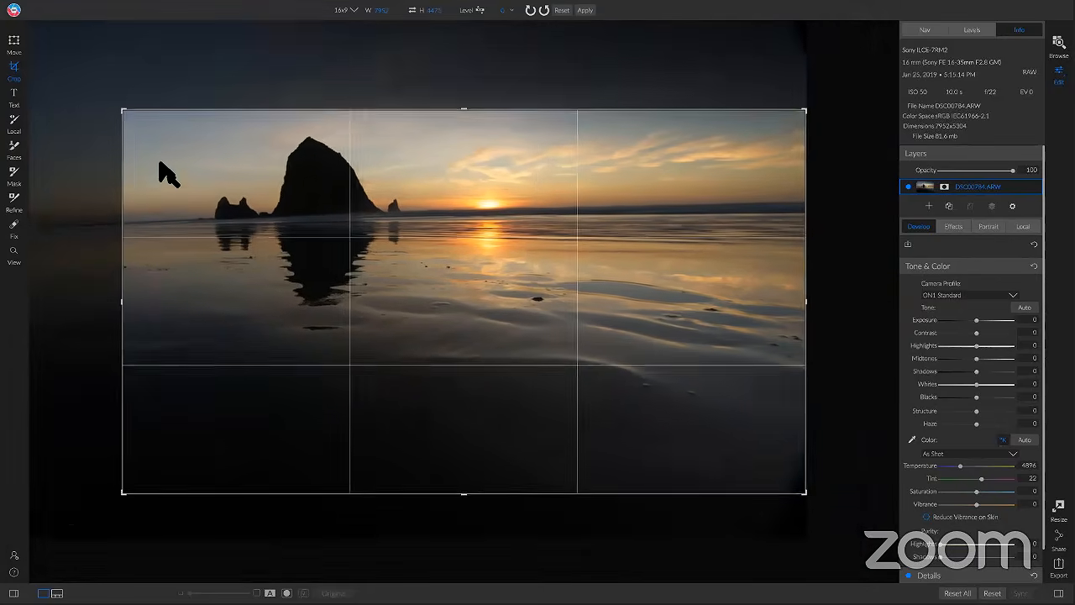
{"action": "left_click_drag", "start_coordinate": [343, 242], "coordinate": [374, 326]}
{"action": "left_click_drag", "start_coordinate": [341, 215], "coordinate": [332, 180]}
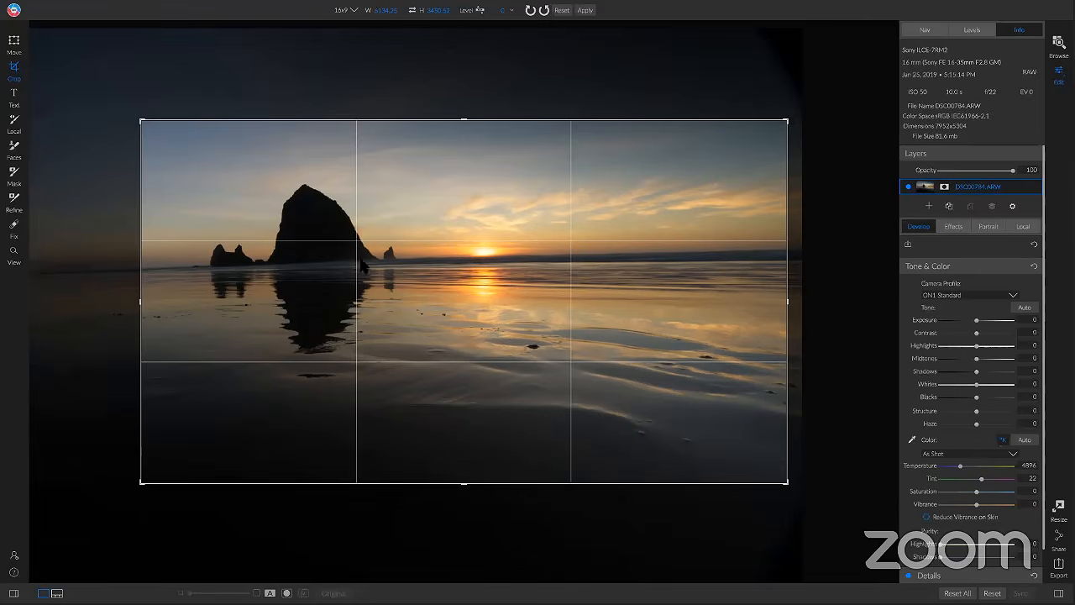
{"action": "left_click_drag", "start_coordinate": [366, 277], "coordinate": [384, 270]}
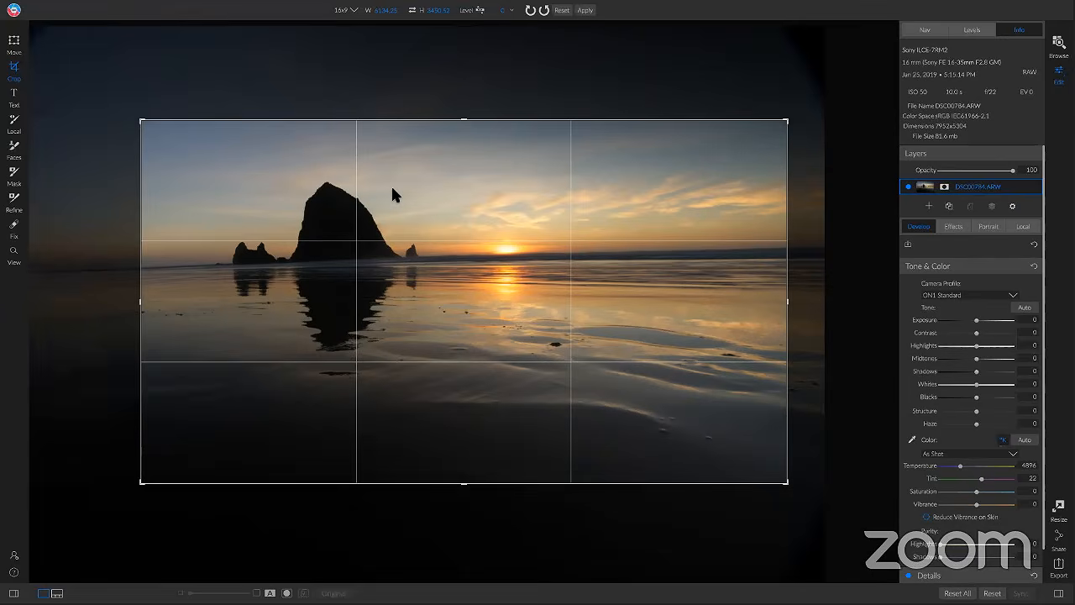
{"action": "left_click_drag", "start_coordinate": [398, 230], "coordinate": [411, 235]}
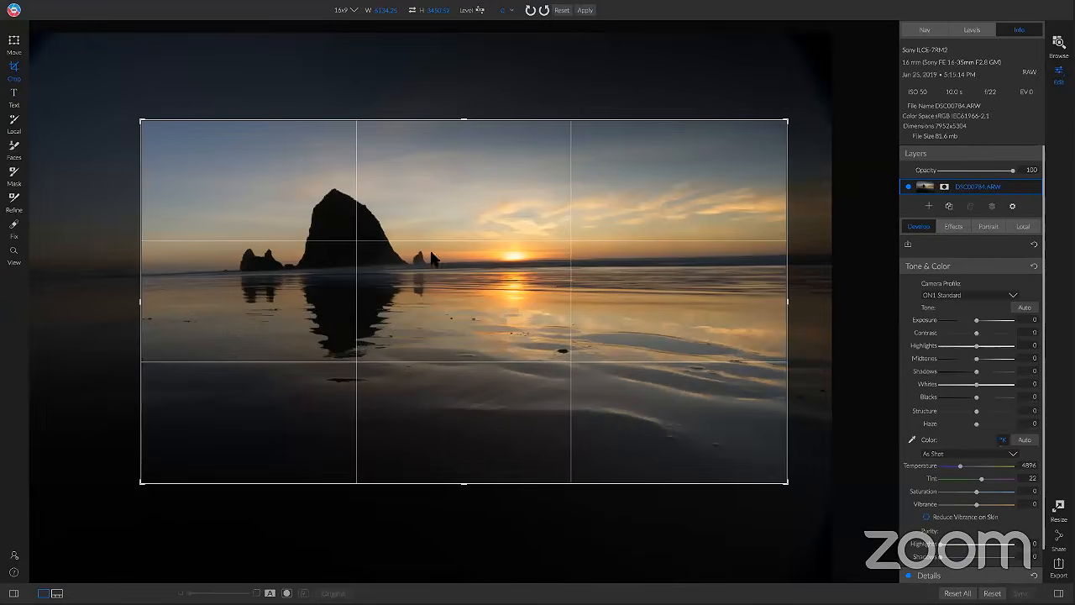
{"action": "left_click_drag", "start_coordinate": [521, 242], "coordinate": [475, 262]}
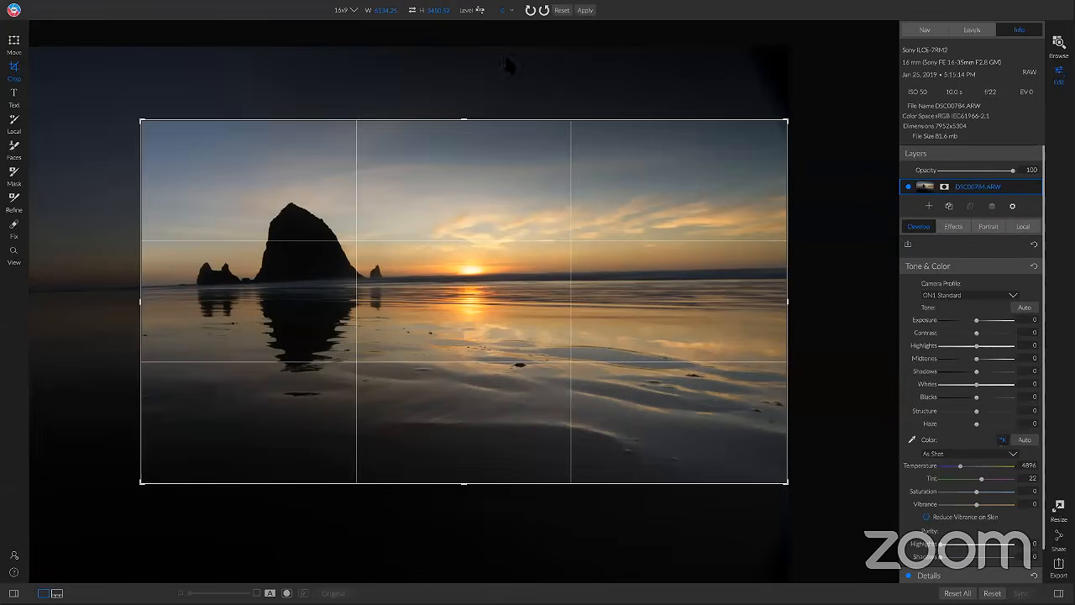
Step: Level the photo along the sea horizon, fine-tune the rotation slightly clockwise, and finish the crop
{"action": "left_click", "coordinate": [479, 11]}
{"action": "left_click_drag", "start_coordinate": [150, 286], "coordinate": [800, 279]}
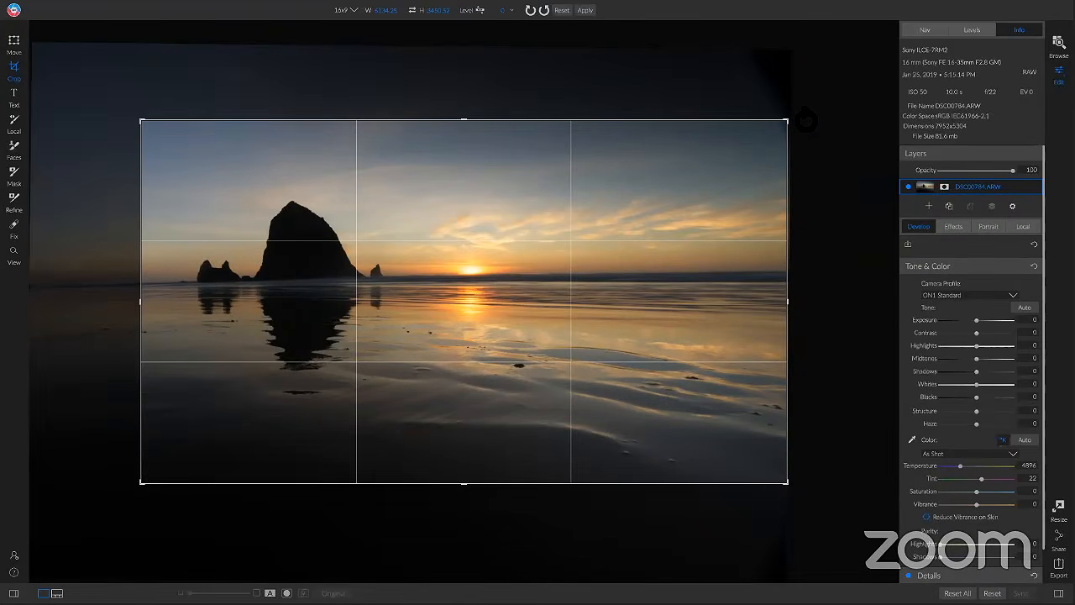
{"action": "left_click_drag", "start_coordinate": [805, 120], "coordinate": [805, 121]}
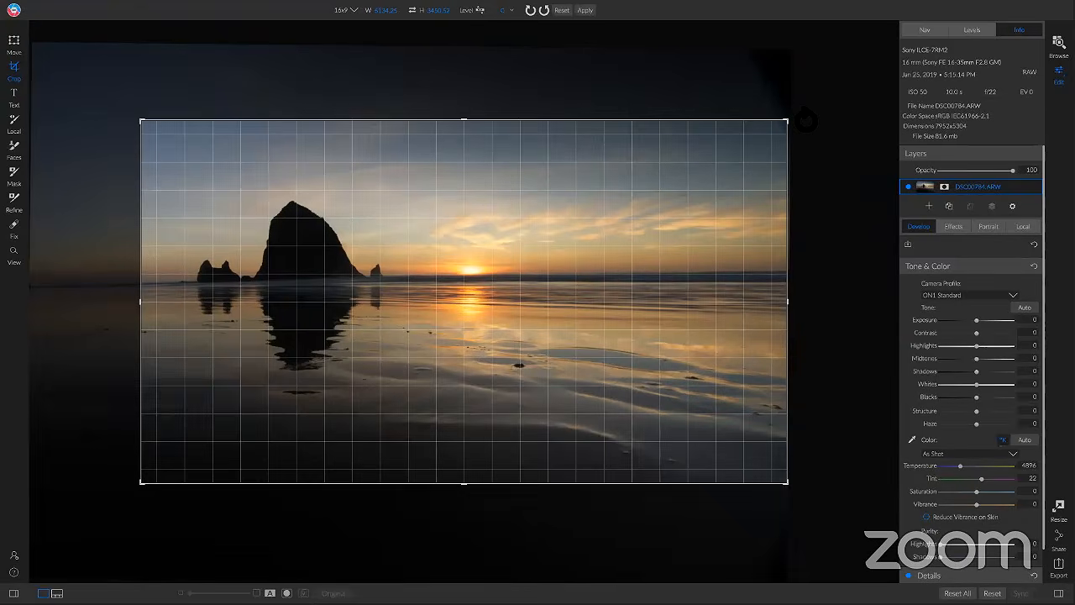
{"action": "left_click_drag", "start_coordinate": [804, 123], "coordinate": [805, 124]}
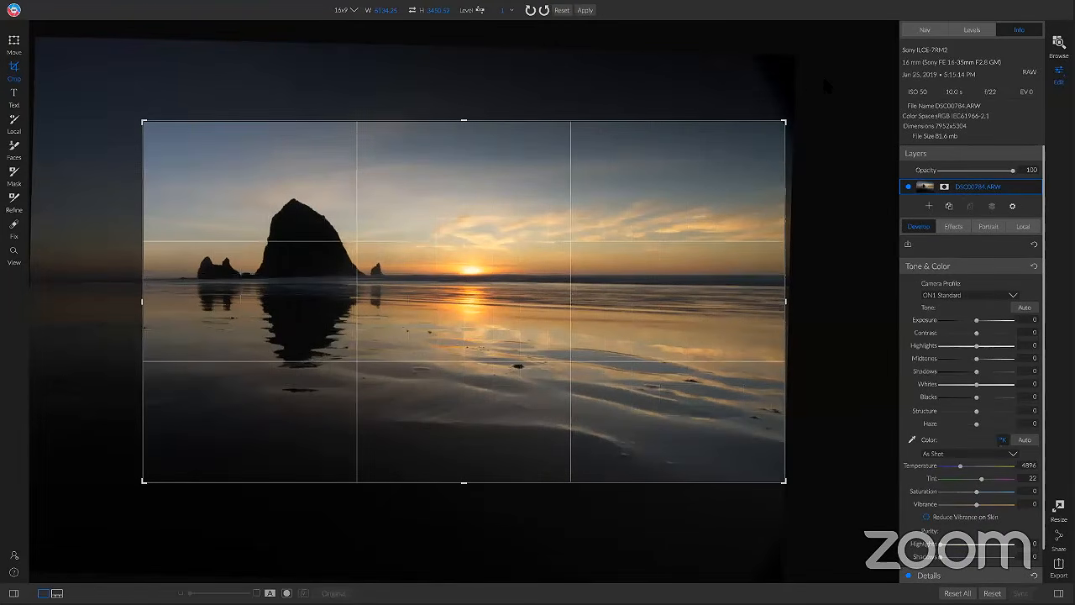
{"action": "key", "text": "z"}
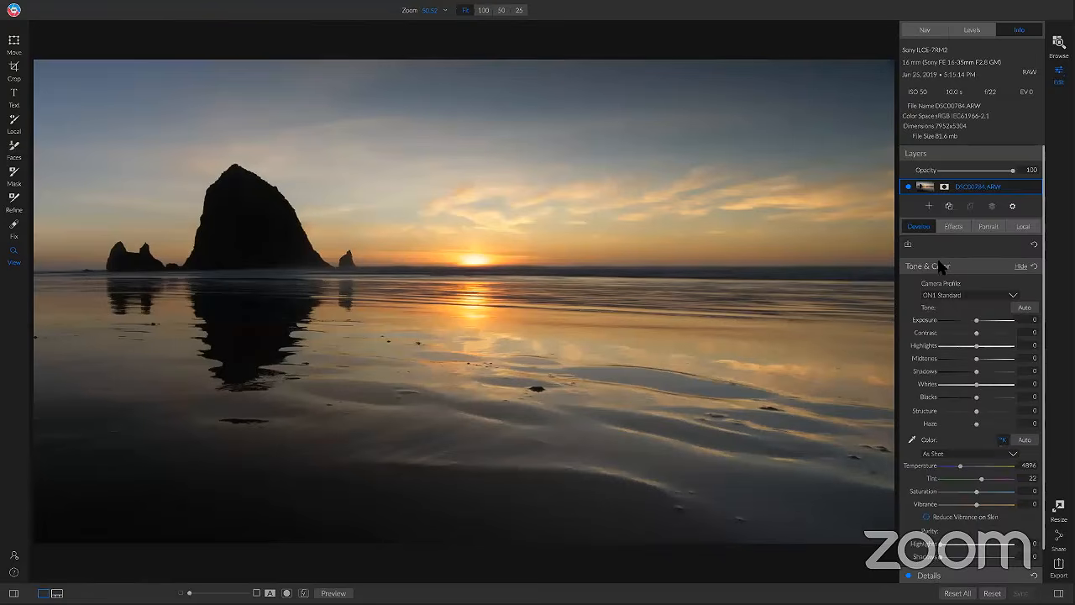
Step: Set the camera profile to ON1 Landscape and compare the photo with and without the edits
{"action": "scroll", "coordinate": [958, 273], "scroll_direction": "down", "scroll_amount": 1}
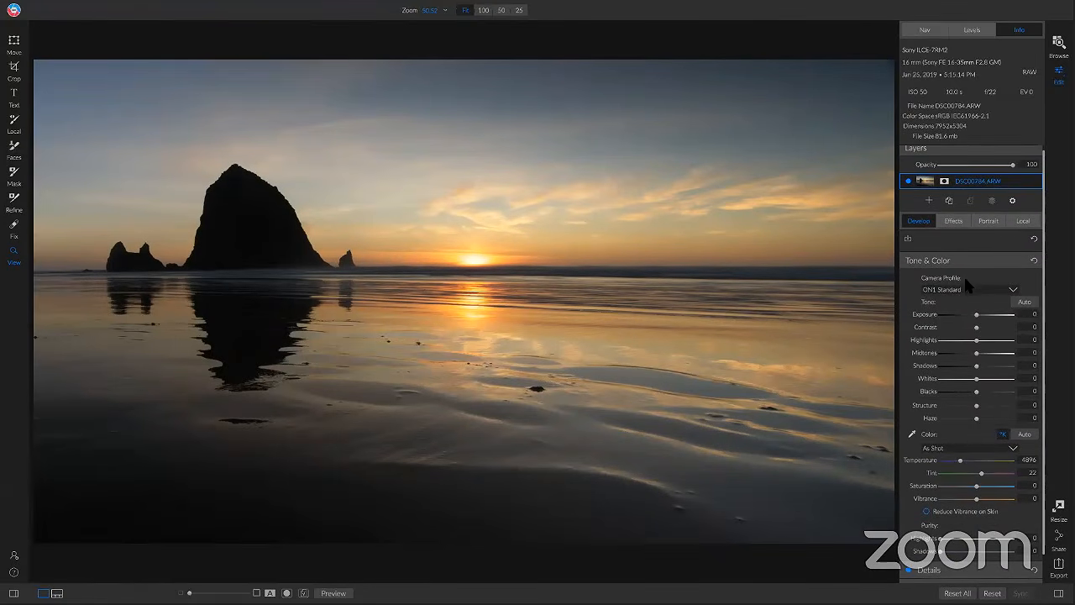
{"action": "left_click", "coordinate": [955, 290]}
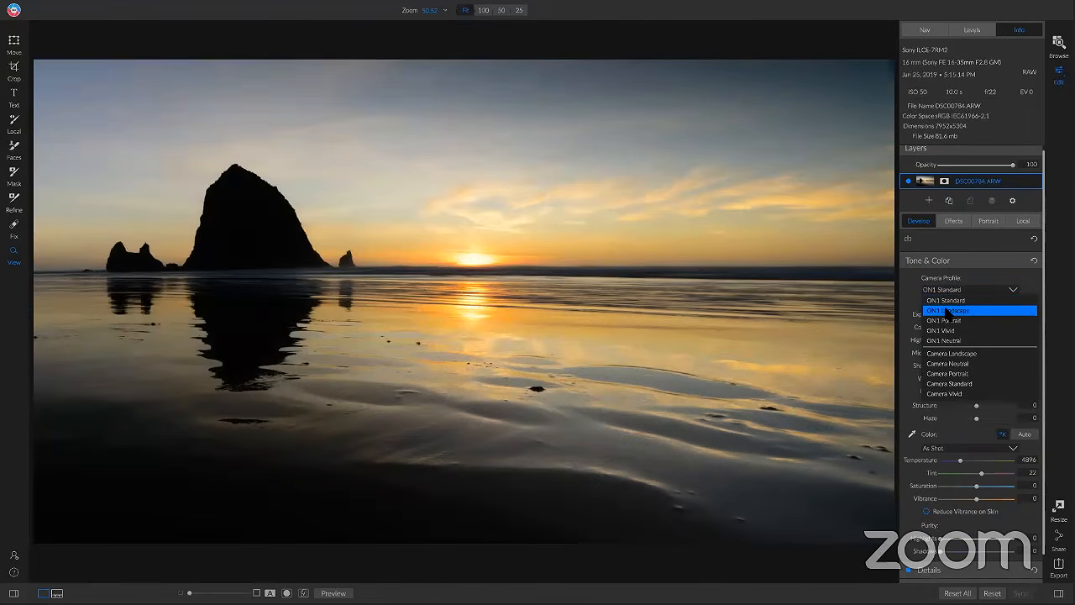
{"action": "left_click", "coordinate": [948, 311]}
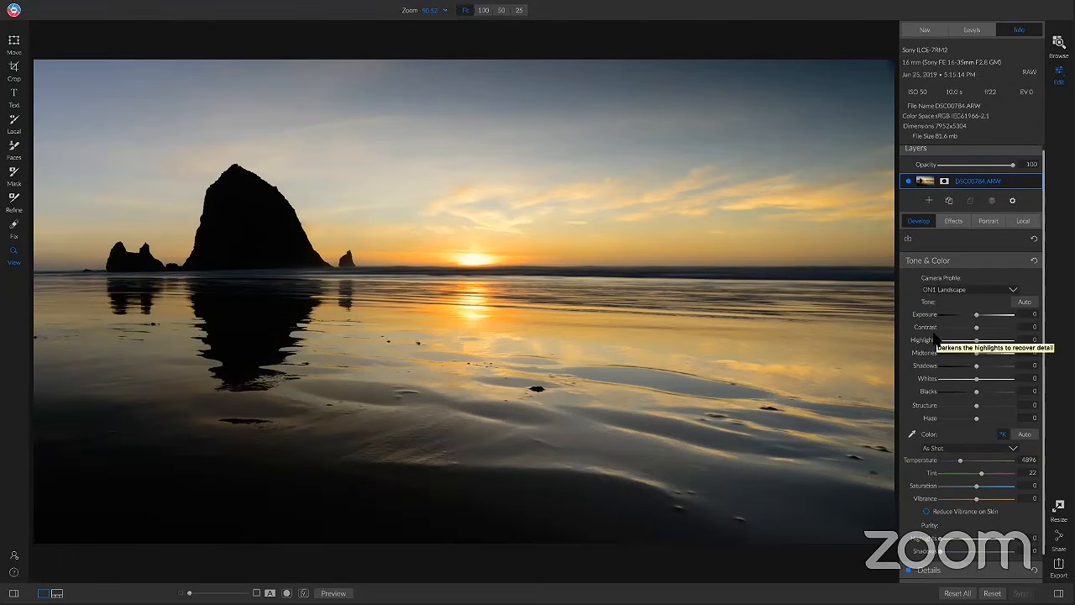
{"action": "key", "text": "backslash"}
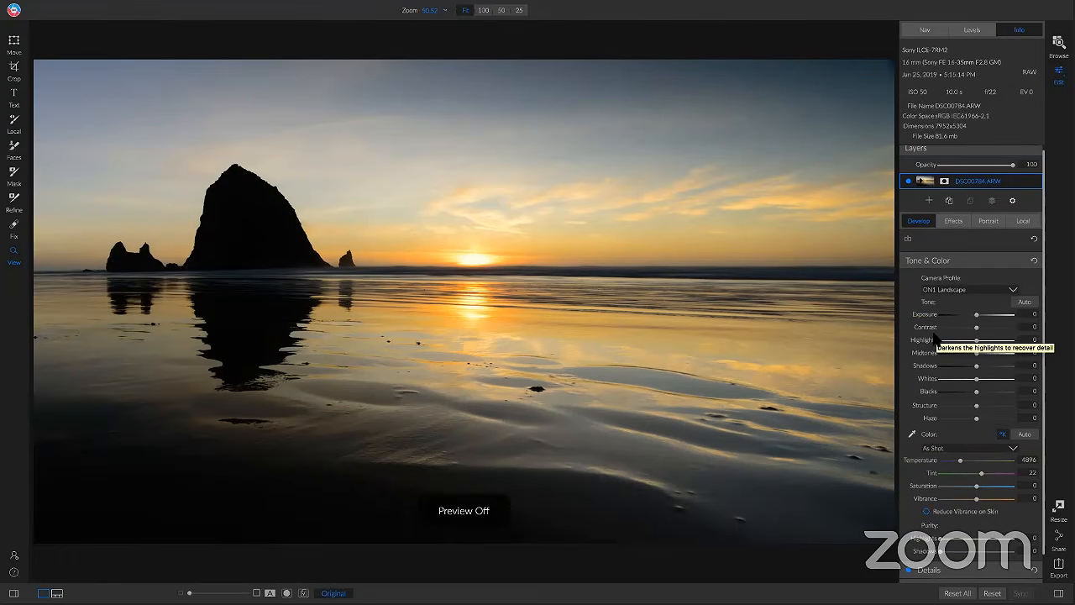
{"action": "key", "text": "backslash"}
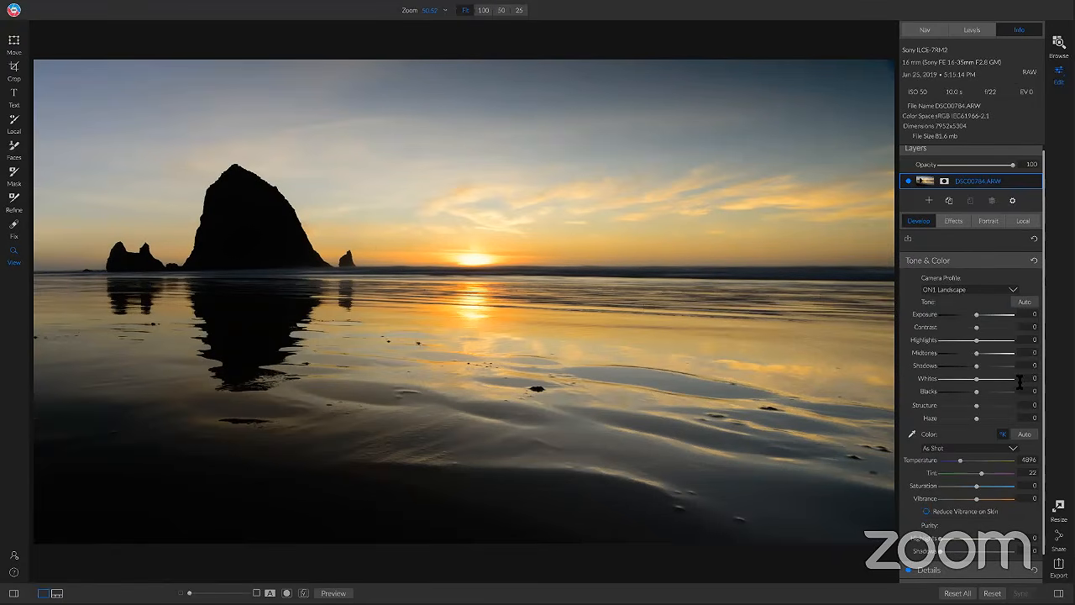
Step: Try lifting the shadows, reset them, and set the contrast to -78 and the blacks to -57, comparing against the original
{"action": "mouse_move", "coordinate": [976, 367]}
{"action": "left_mouse_down"}
{"action": "mouse_move", "coordinate": [996, 368]}
{"action": "mouse_move", "coordinate": [979, 374]}
{"action": "left_mouse_up"}
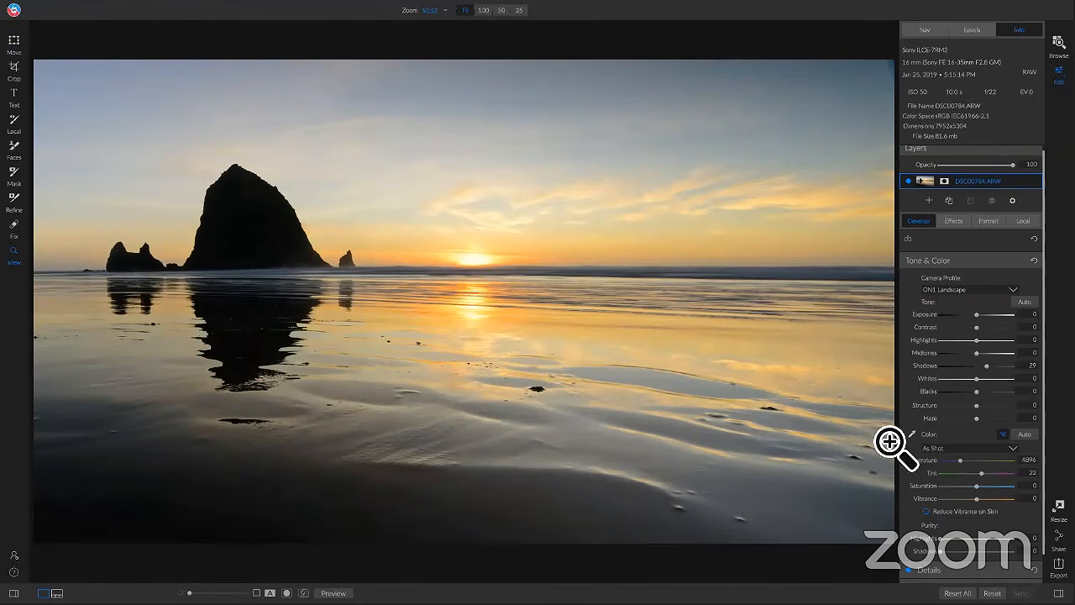
{"action": "double_click", "coordinate": [931, 366]}
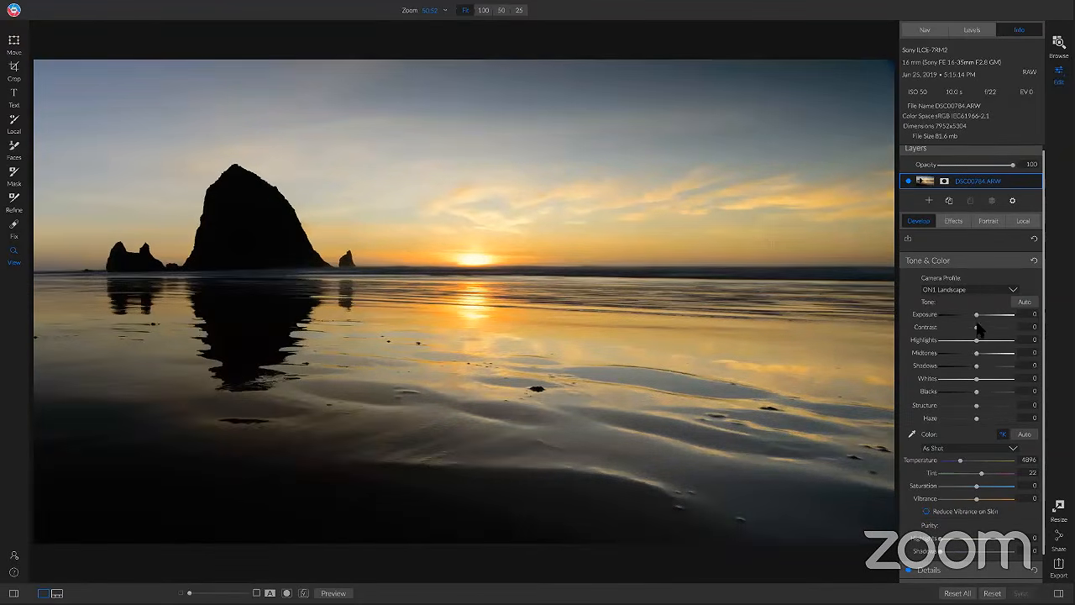
{"action": "left_click_drag", "start_coordinate": [976, 330], "coordinate": [954, 334]}
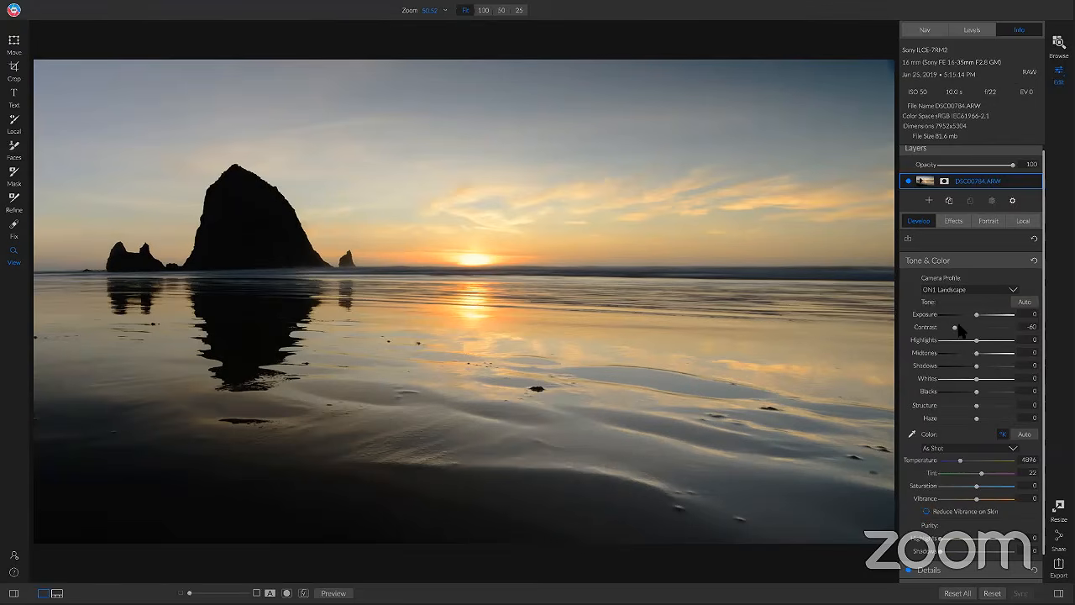
{"action": "left_click_drag", "start_coordinate": [953, 329], "coordinate": [947, 332]}
{"action": "left_click_drag", "start_coordinate": [977, 394], "coordinate": [953, 396]}
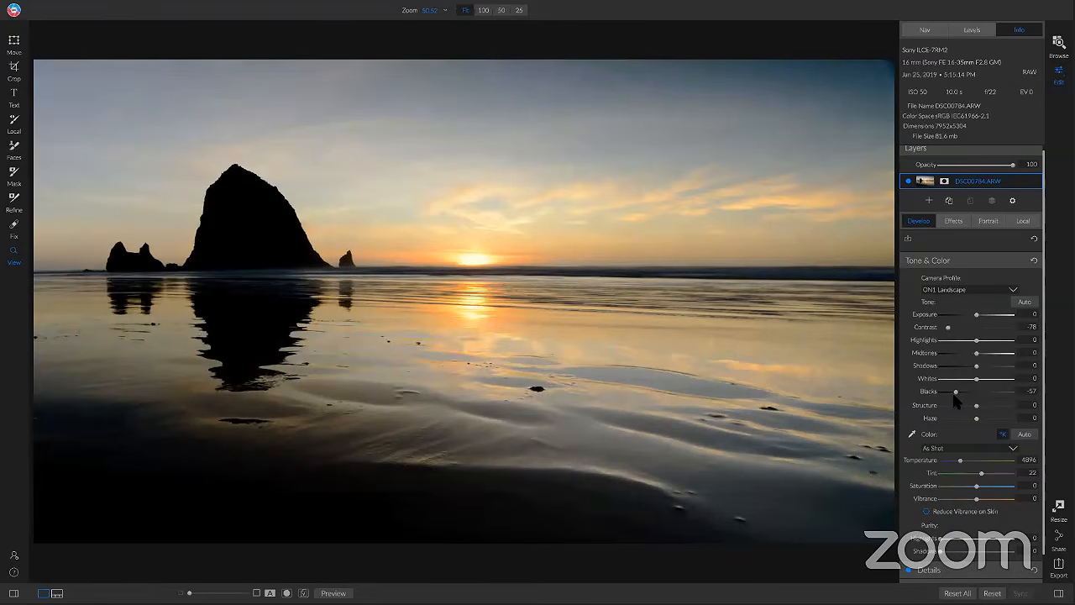
{"action": "key", "text": "ctrl+p"}
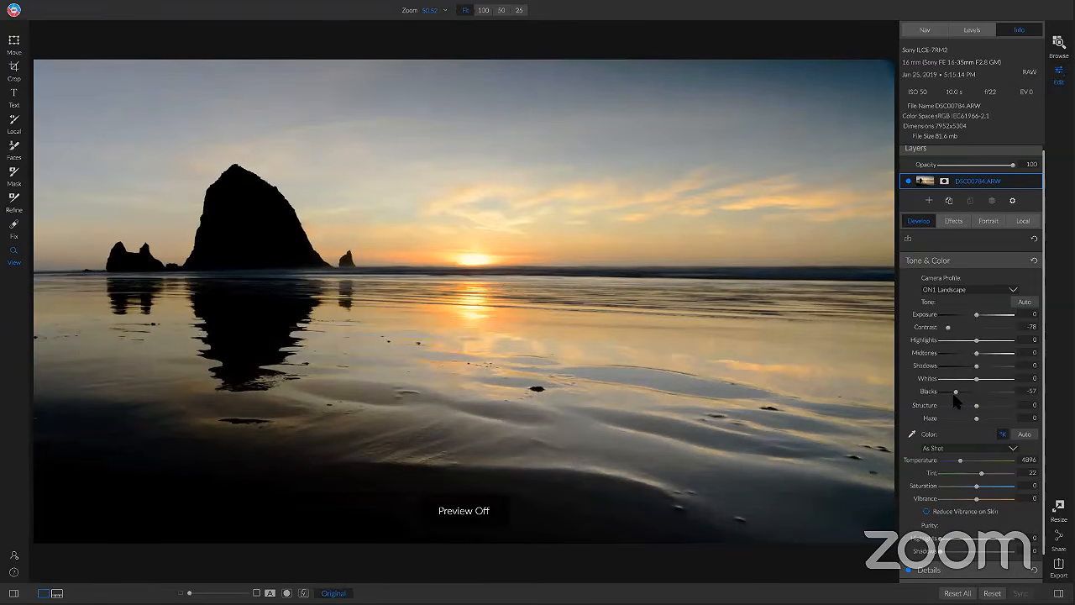
{"action": "key", "text": "ctrl+p"}
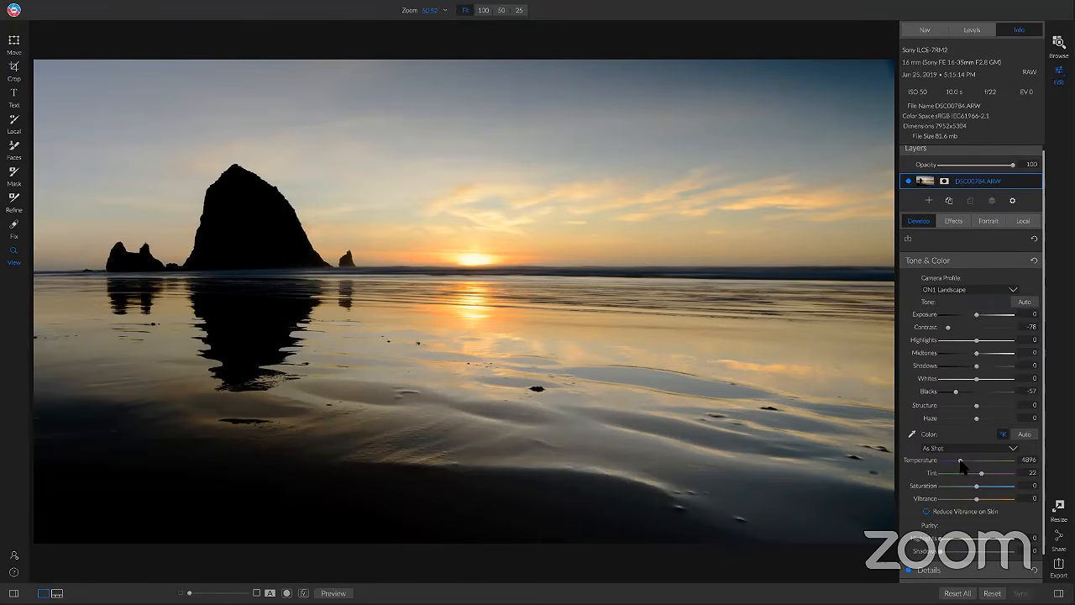
{"action": "left_click_drag", "start_coordinate": [960, 462], "coordinate": [961, 463]}
Step: Start a local adjustment with contrast 22 and structure -10
{"action": "left_click", "coordinate": [1022, 222]}
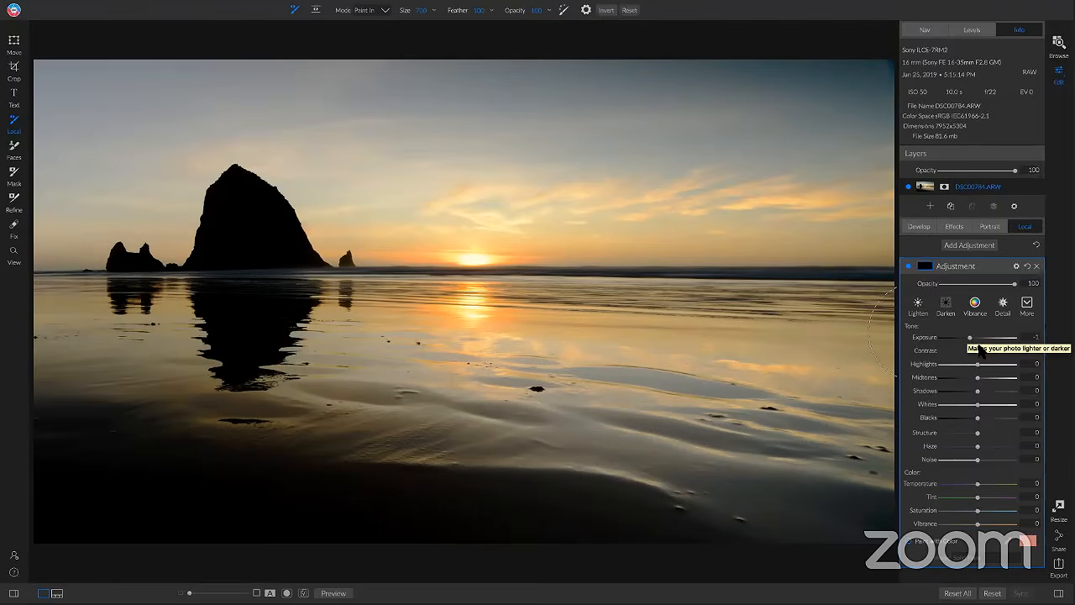
{"action": "left_click_drag", "start_coordinate": [977, 354], "coordinate": [986, 356]}
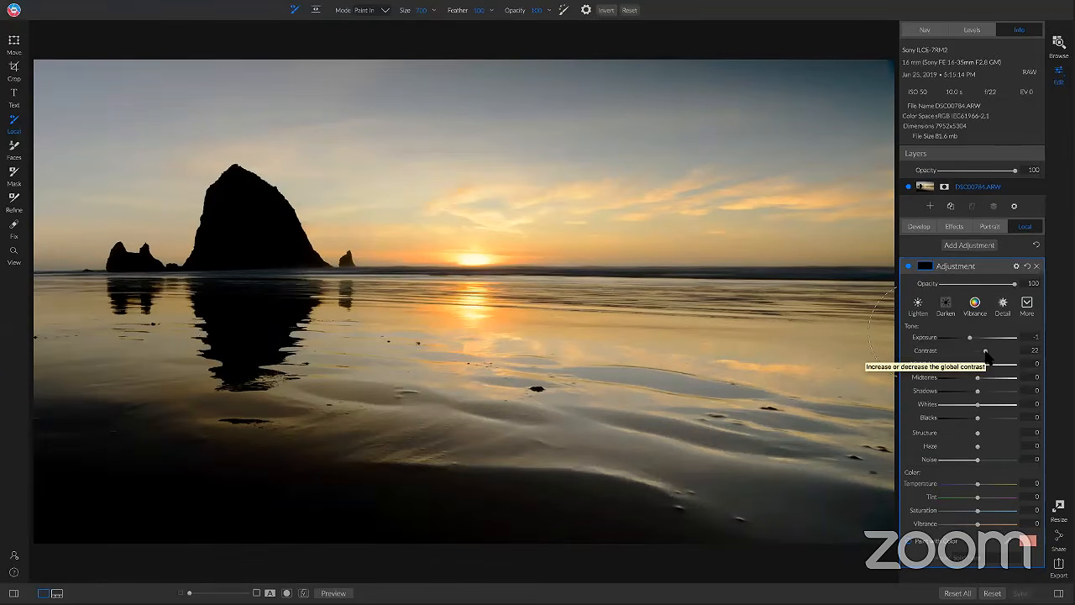
{"action": "left_click", "coordinate": [974, 434]}
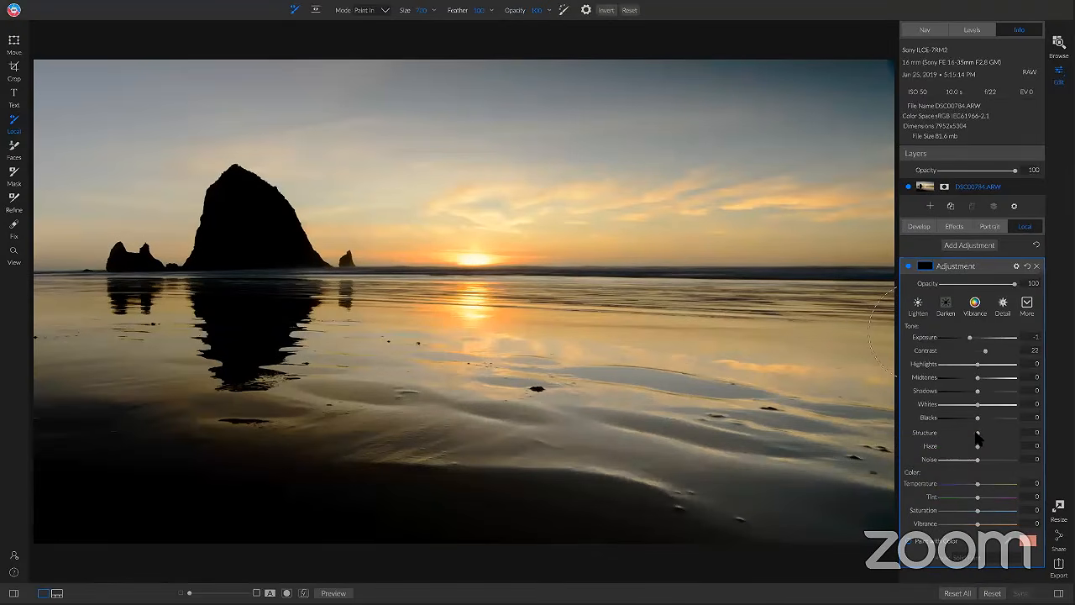
{"action": "left_click_drag", "start_coordinate": [974, 435], "coordinate": [974, 432]}
Step: Paint the local adjustment across the sky above the horizon, on both sides of the sun and beside the large rock
{"action": "mouse_move", "coordinate": [438, 191]}
{"action": "left_mouse_down"}
{"action": "mouse_move", "coordinate": [522, 189]}
{"action": "mouse_move", "coordinate": [535, 193]}
{"action": "mouse_move", "coordinate": [510, 202]}
{"action": "mouse_move", "coordinate": [675, 208]}
{"action": "mouse_move", "coordinate": [739, 228]}
{"action": "mouse_move", "coordinate": [887, 230]}
{"action": "mouse_move", "coordinate": [639, 219]}
{"action": "mouse_move", "coordinate": [314, 233]}
{"action": "left_mouse_up"}
{"action": "mouse_move", "coordinate": [464, 152]}
{"action": "left_mouse_down"}
{"action": "mouse_move", "coordinate": [93, 207]}
{"action": "mouse_move", "coordinate": [175, 227]}
{"action": "mouse_move", "coordinate": [271, 103]}
{"action": "mouse_move", "coordinate": [184, 81]}
{"action": "mouse_move", "coordinate": [886, 87]}
{"action": "mouse_move", "coordinate": [785, 100]}
{"action": "mouse_move", "coordinate": [626, 97]}
{"action": "mouse_move", "coordinate": [893, 88]}
{"action": "mouse_move", "coordinate": [891, 105]}
{"action": "mouse_move", "coordinate": [600, 151]}
{"action": "mouse_move", "coordinate": [303, 138]}
{"action": "mouse_move", "coordinate": [492, 66]}
{"action": "mouse_move", "coordinate": [296, 64]}
{"action": "mouse_move", "coordinate": [704, 84]}
{"action": "mouse_move", "coordinate": [874, 110]}
{"action": "mouse_move", "coordinate": [893, 235]}
{"action": "mouse_move", "coordinate": [748, 220]}
{"action": "left_mouse_up"}
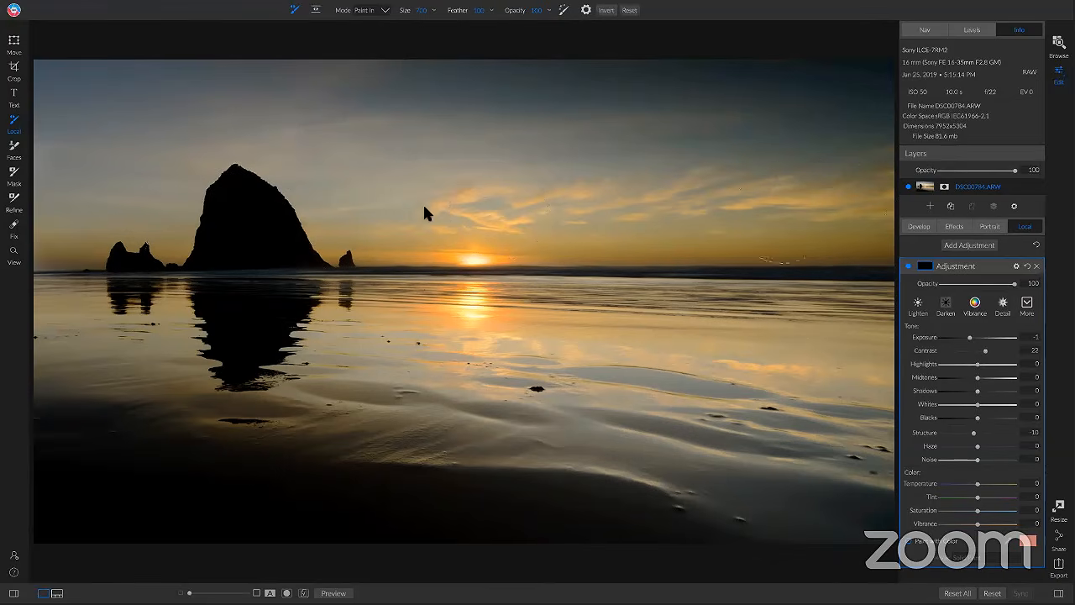
{"action": "left_click_drag", "start_coordinate": [324, 208], "coordinate": [334, 207]}
Step: Lower the sky adjustment's opacity to 55 and compare the photo with the adjustment off and on
{"action": "left_click_drag", "start_coordinate": [1016, 289], "coordinate": [985, 290]}
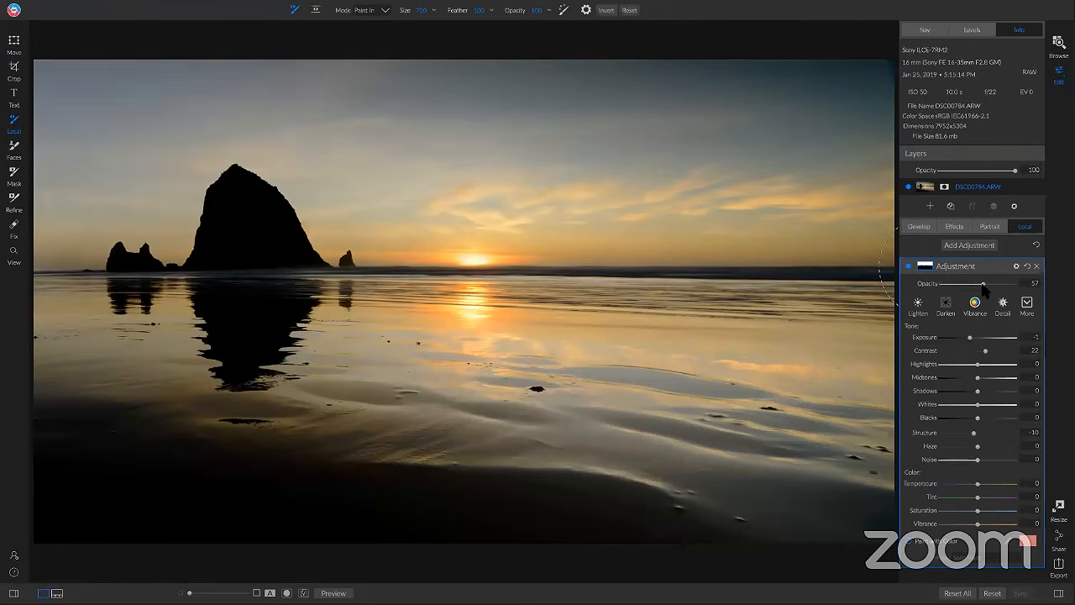
{"action": "left_click", "coordinate": [907, 267]}
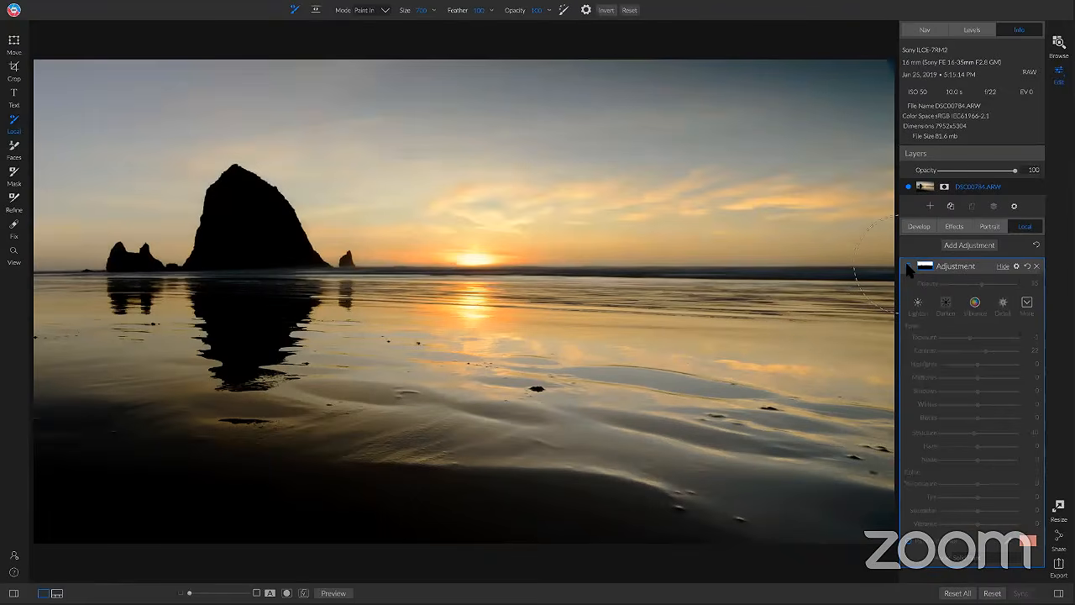
{"action": "left_click", "coordinate": [907, 266]}
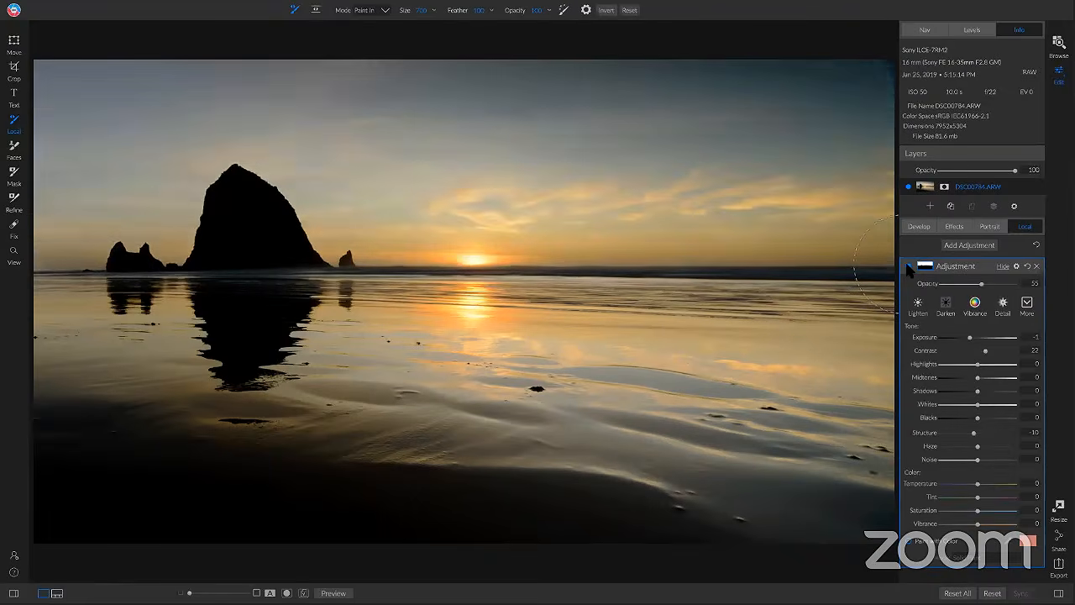
Step: Inspect the sun and horizon at 100% zoom and set the sky adjustment's opacity to 100
{"action": "key", "text": "z"}
{"action": "left_click", "coordinate": [484, 267]}
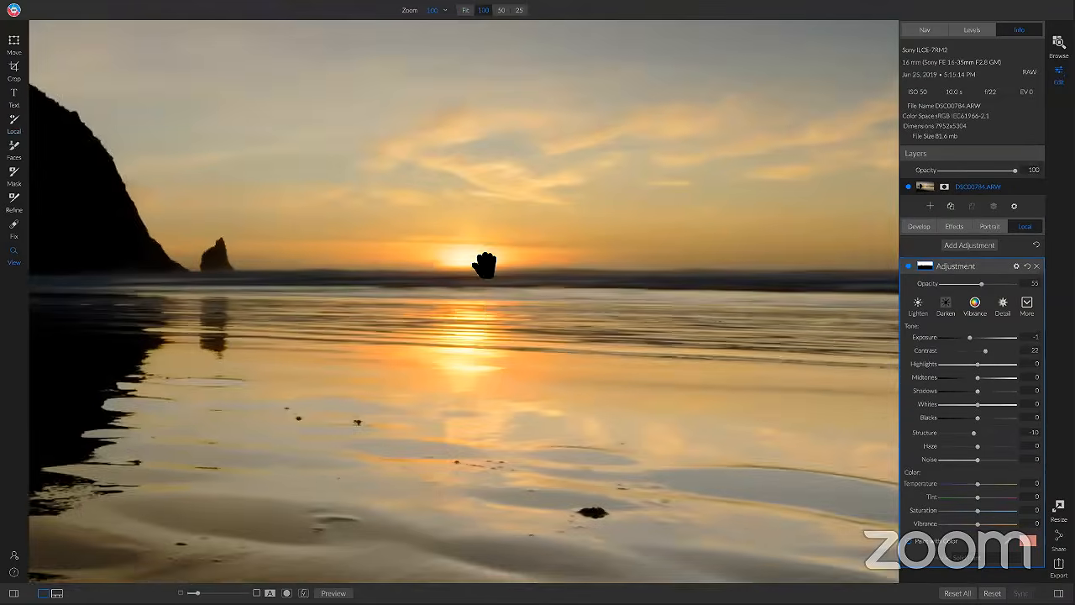
{"action": "left_click_drag", "start_coordinate": [485, 265], "coordinate": [468, 320]}
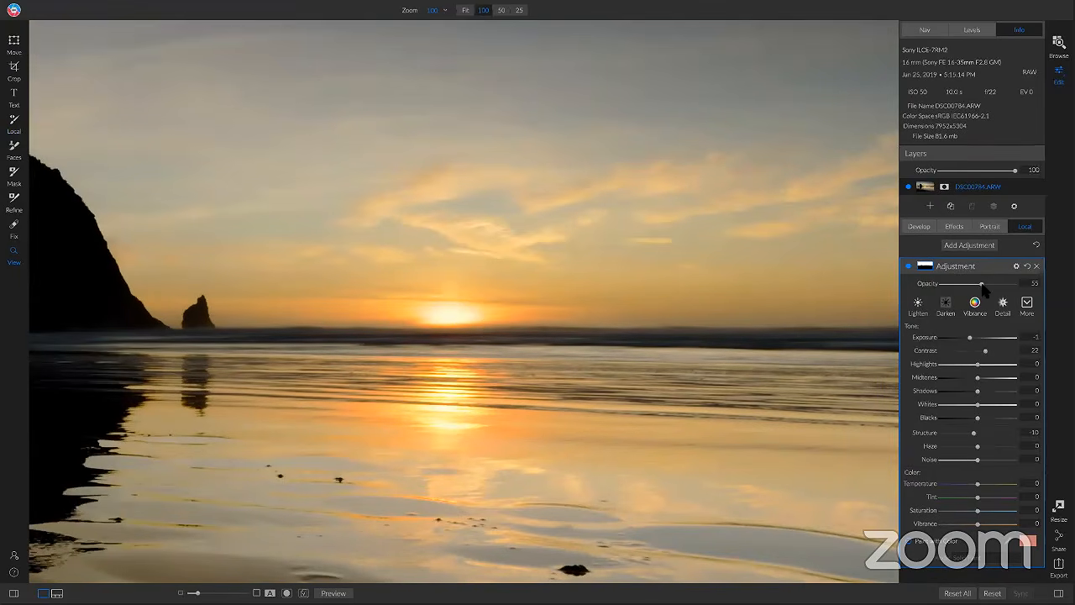
{"action": "left_click_drag", "start_coordinate": [982, 284], "coordinate": [1035, 289]}
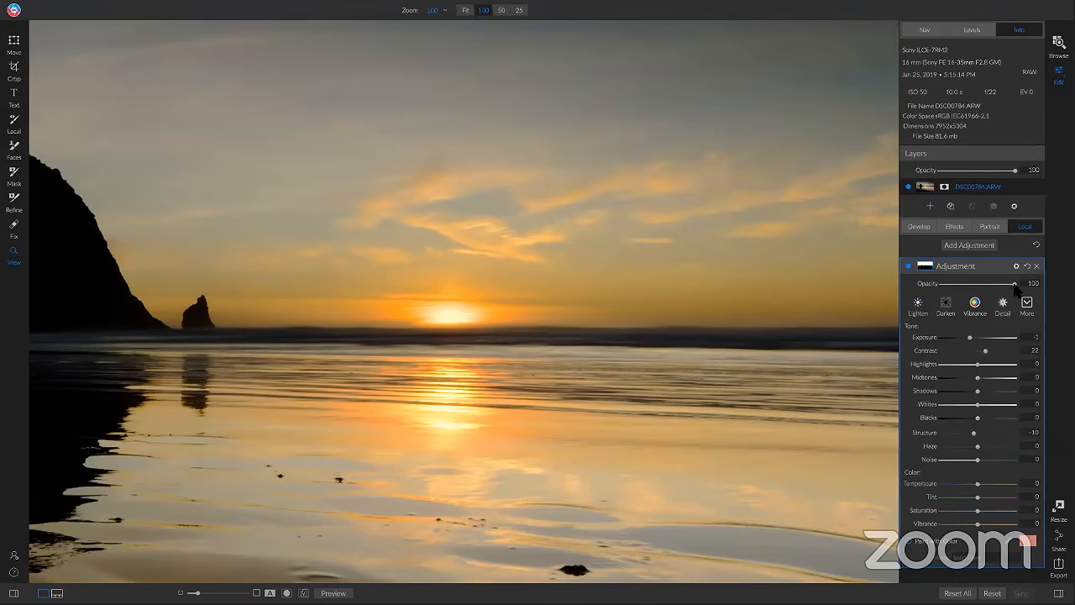
Step: Lower the sky adjustment's opacity to 48 and fit the whole photo in view
{"action": "left_click_drag", "start_coordinate": [1015, 284], "coordinate": [966, 287]}
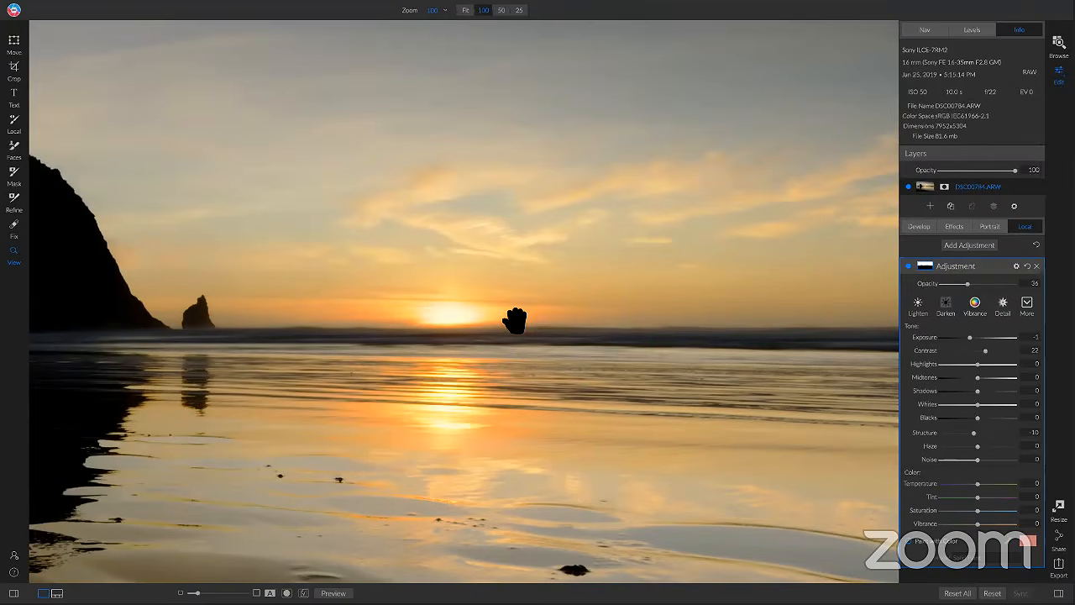
{"action": "left_click_drag", "start_coordinate": [968, 286], "coordinate": [975, 286]}
{"action": "key", "text": "super+0"}
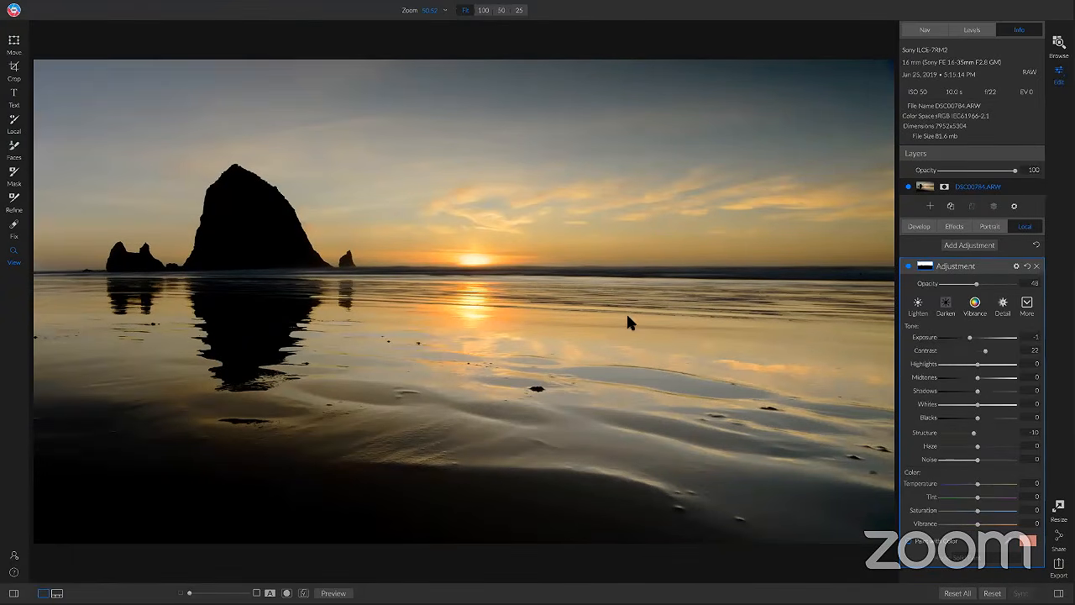
Step: Add a second local adjustment with the Reveal Shadows style, setting contrast to 18 and structure to 40
{"action": "left_click", "coordinate": [966, 245]}
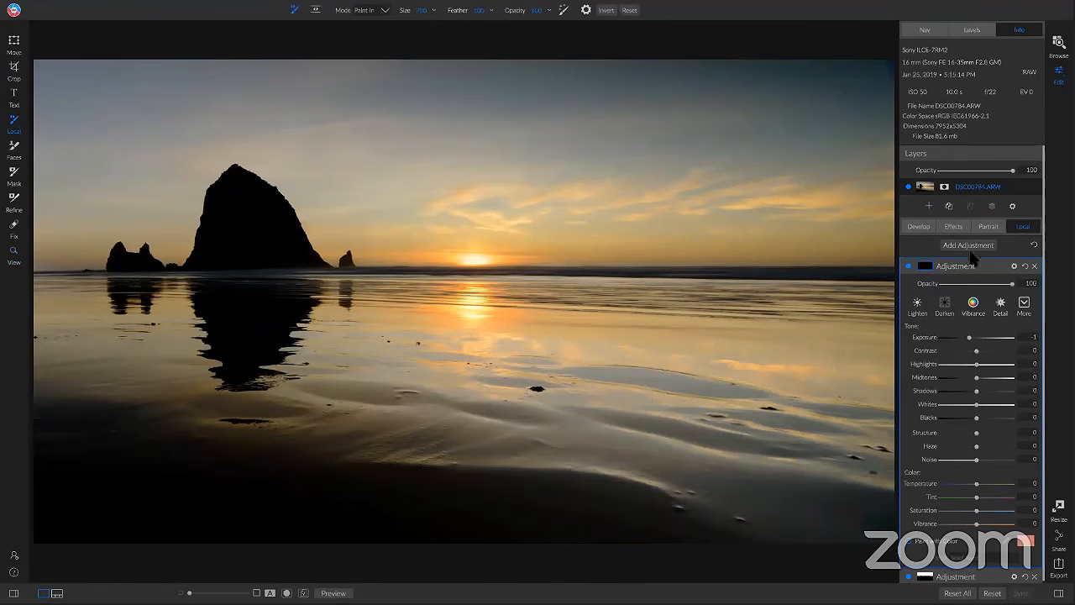
{"action": "left_click", "coordinate": [1025, 304]}
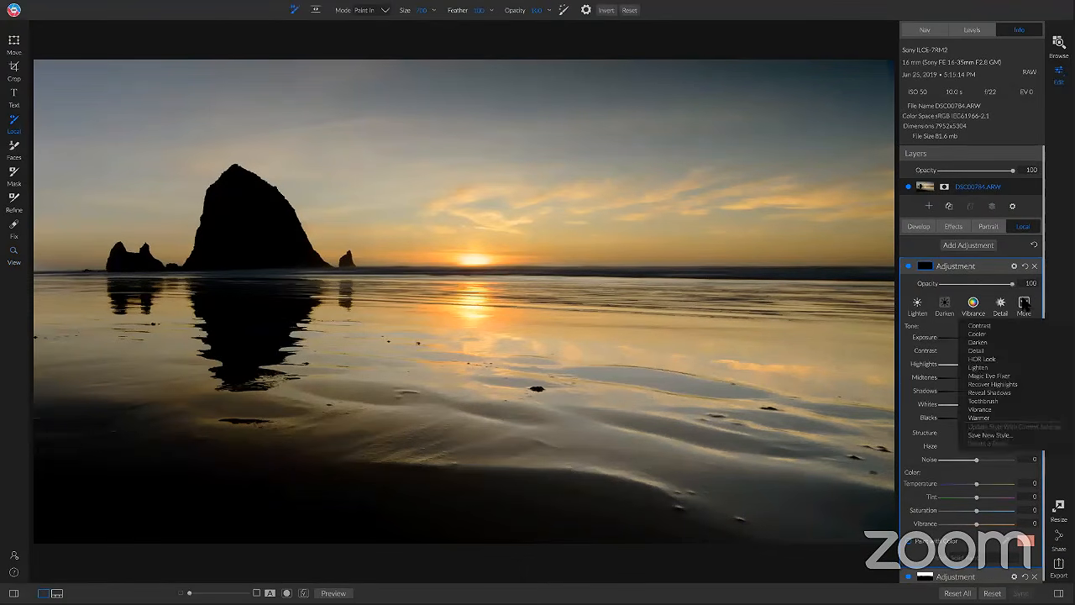
{"action": "left_click", "coordinate": [993, 393]}
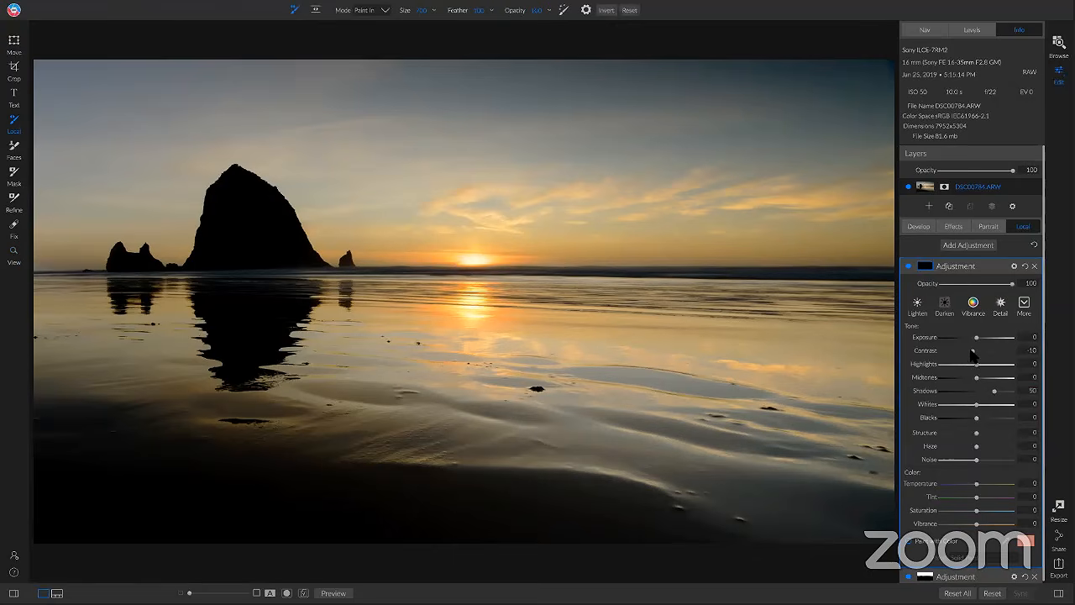
{"action": "left_click_drag", "start_coordinate": [972, 354], "coordinate": [983, 359]}
{"action": "left_click_drag", "start_coordinate": [977, 433], "coordinate": [990, 434]}
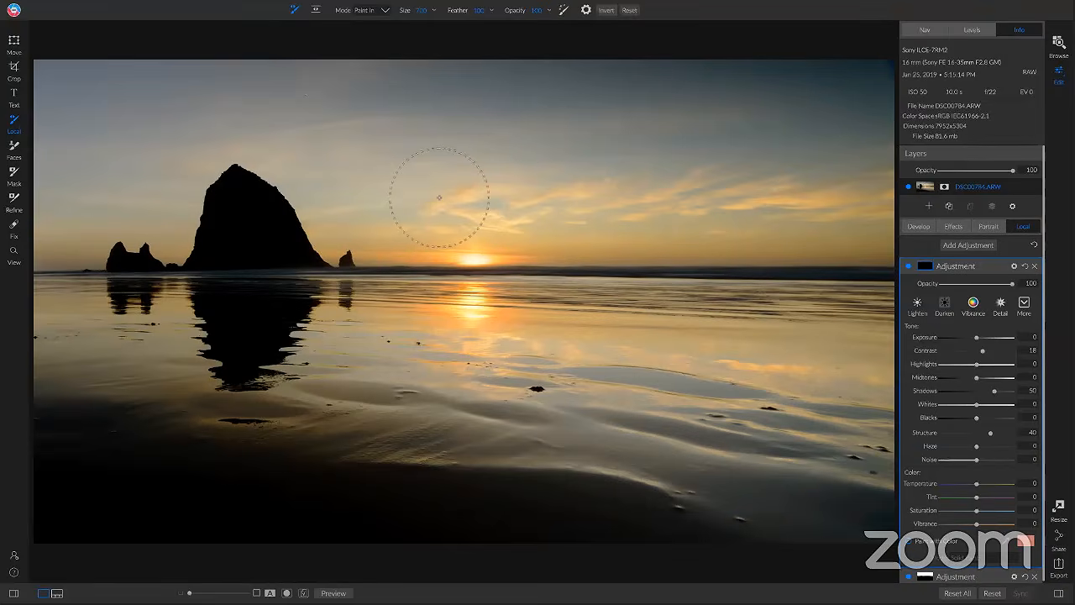
Step: Limit the adjustment to the foreground with a linear gradient mask aligned to the horizon, narrowing its transition zone
{"action": "key", "text": "m"}
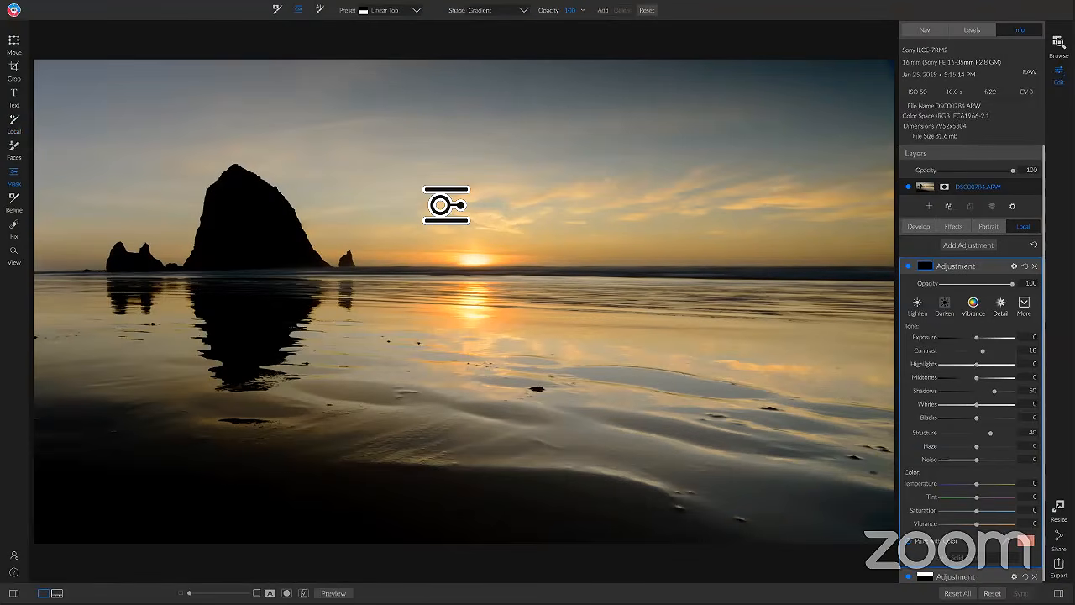
{"action": "left_click", "coordinate": [485, 284]}
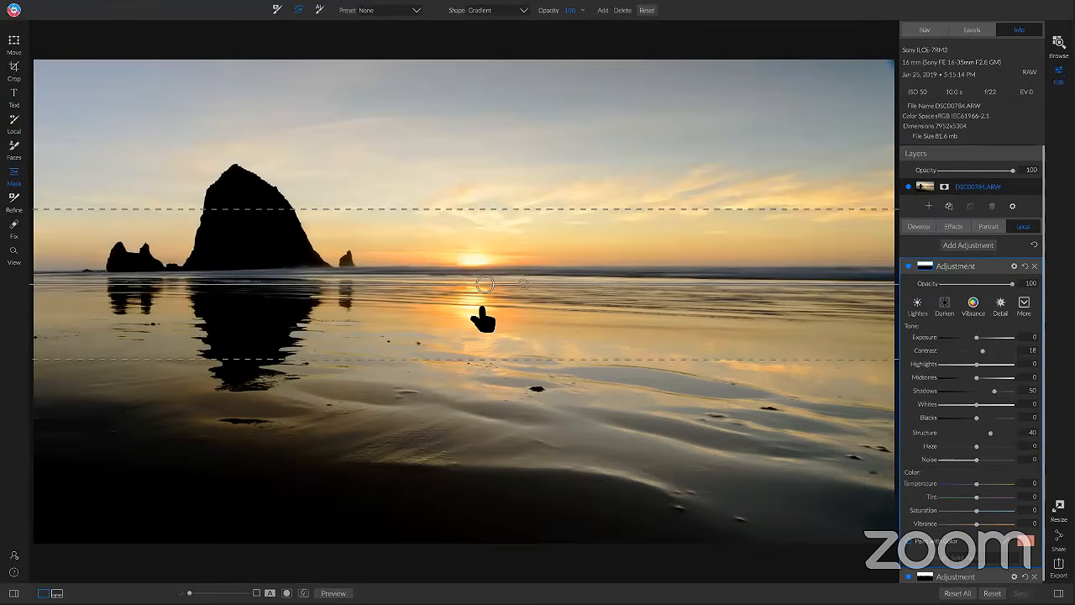
{"action": "left_click_drag", "start_coordinate": [480, 314], "coordinate": [415, 288]}
{"action": "left_click_drag", "start_coordinate": [492, 290], "coordinate": [473, 274]}
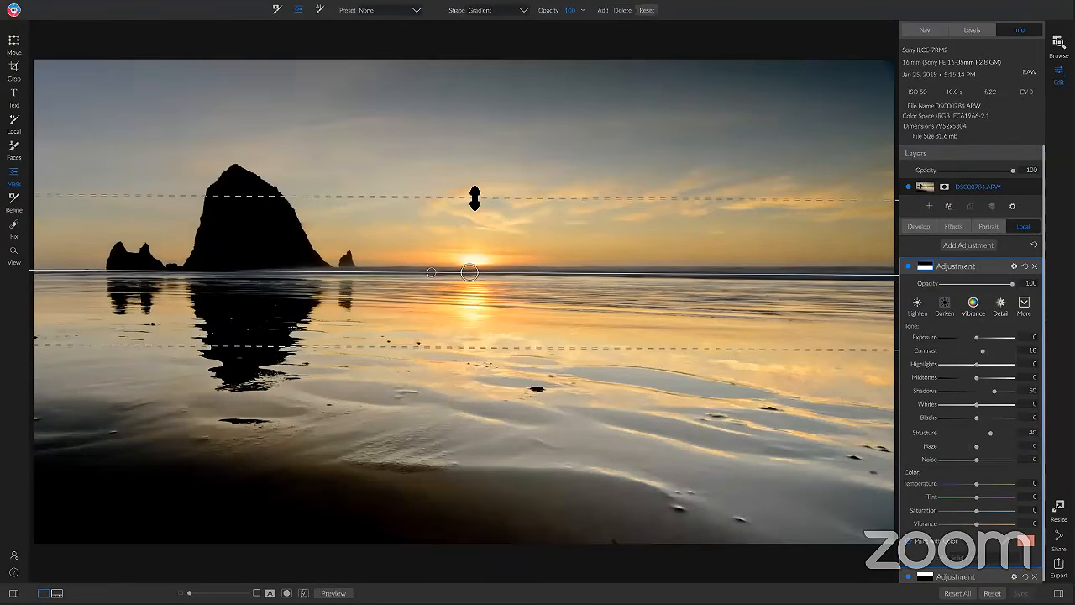
{"action": "left_click_drag", "start_coordinate": [473, 201], "coordinate": [473, 227]}
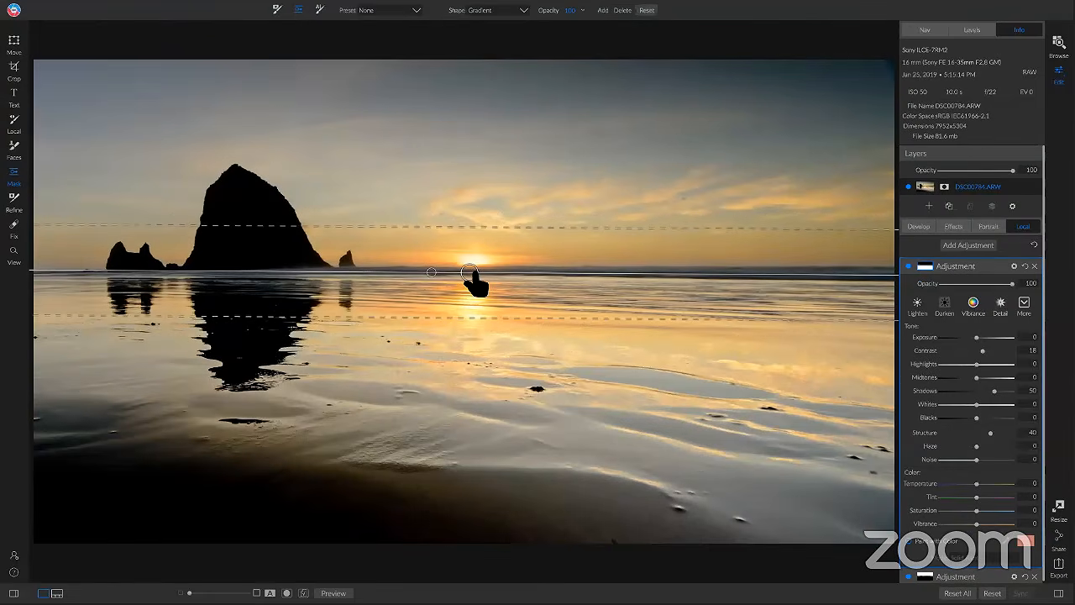
{"action": "left_click_drag", "start_coordinate": [476, 274], "coordinate": [482, 268]}
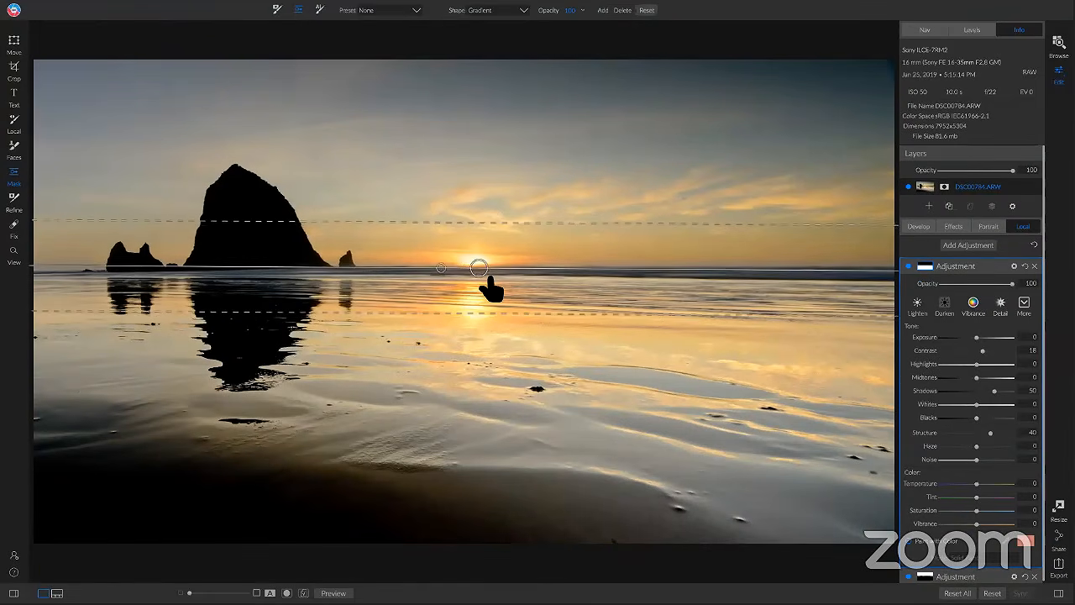
Step: Set the foreground adjustment's opacity to 52, comparing the photo with the adjustment off and on and with the original
{"action": "scroll", "coordinate": [1025, 331], "scroll_direction": "down", "scroll_amount": 1}
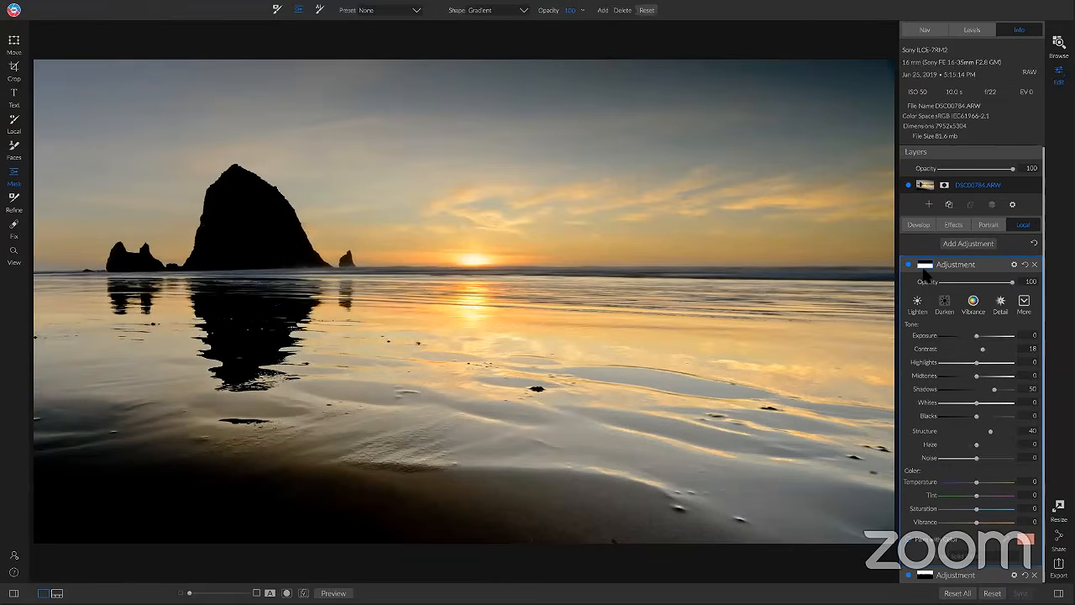
{"action": "left_click", "coordinate": [909, 267]}
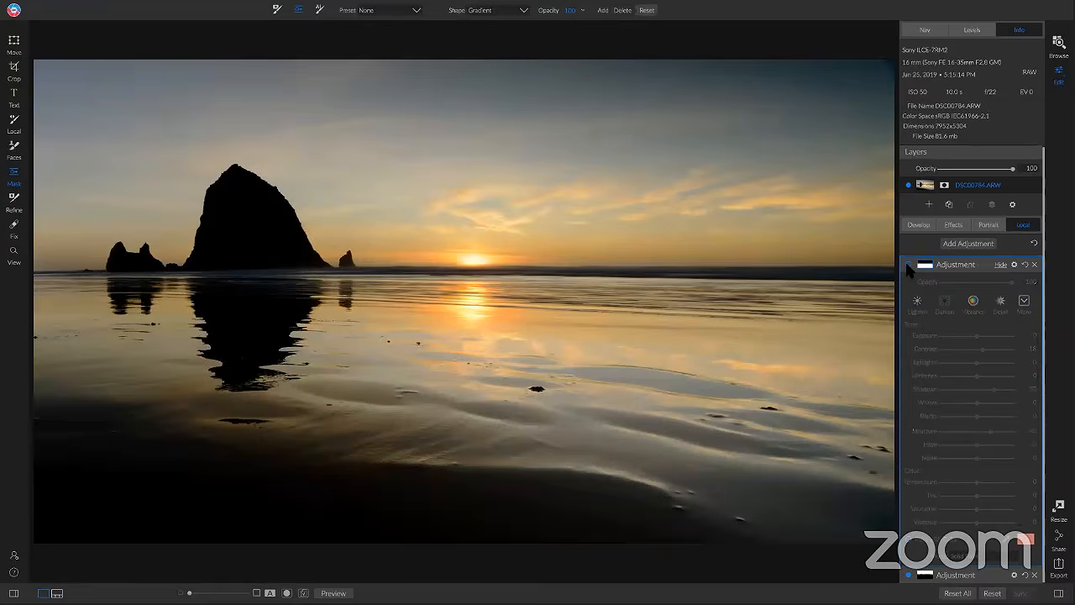
{"action": "left_click", "coordinate": [909, 268]}
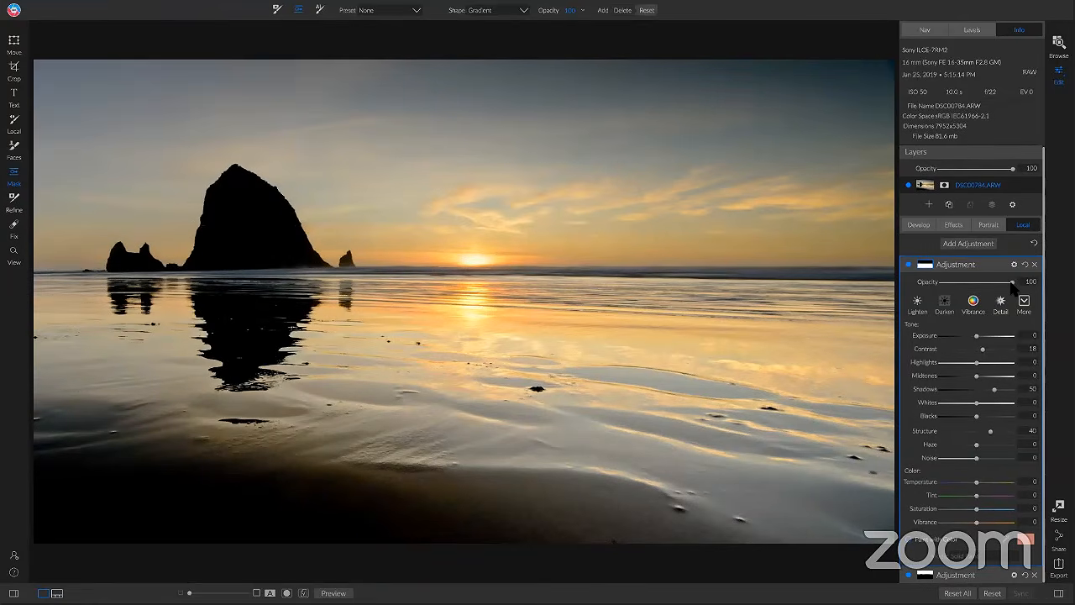
{"action": "left_click_drag", "start_coordinate": [1007, 286], "coordinate": [971, 287]}
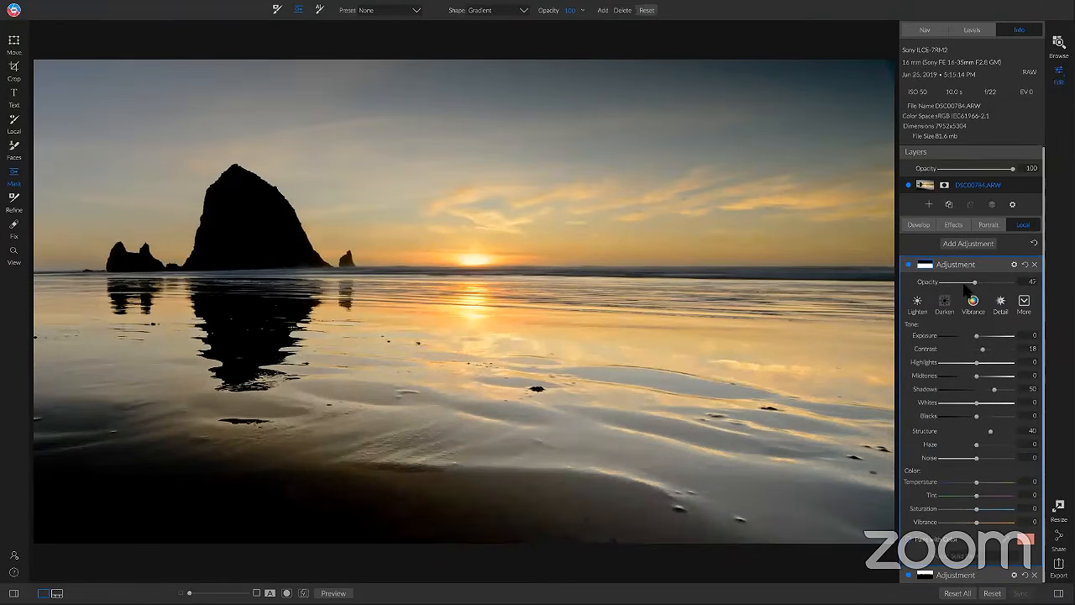
{"action": "left_click", "coordinate": [972, 286]}
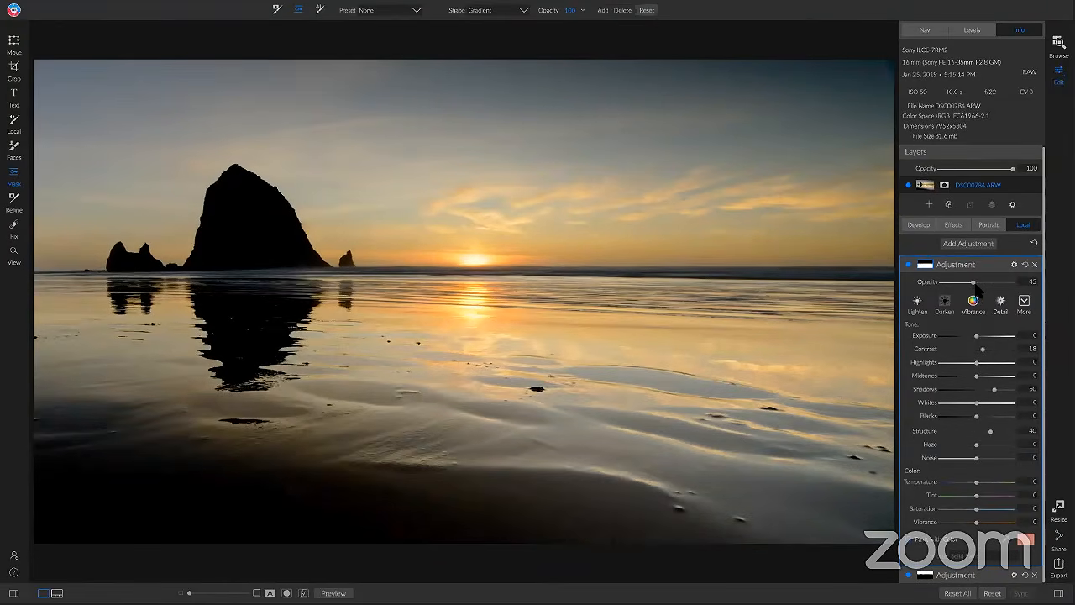
{"action": "left_click_drag", "start_coordinate": [976, 283], "coordinate": [976, 283]}
{"action": "left_click", "coordinate": [909, 266]}
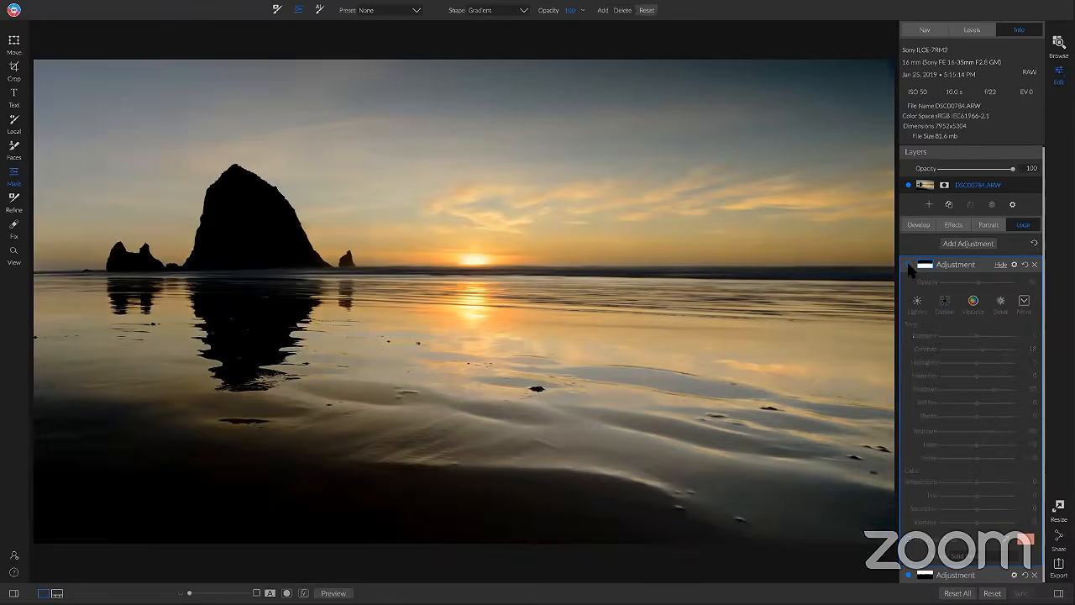
{"action": "left_click", "coordinate": [909, 265]}
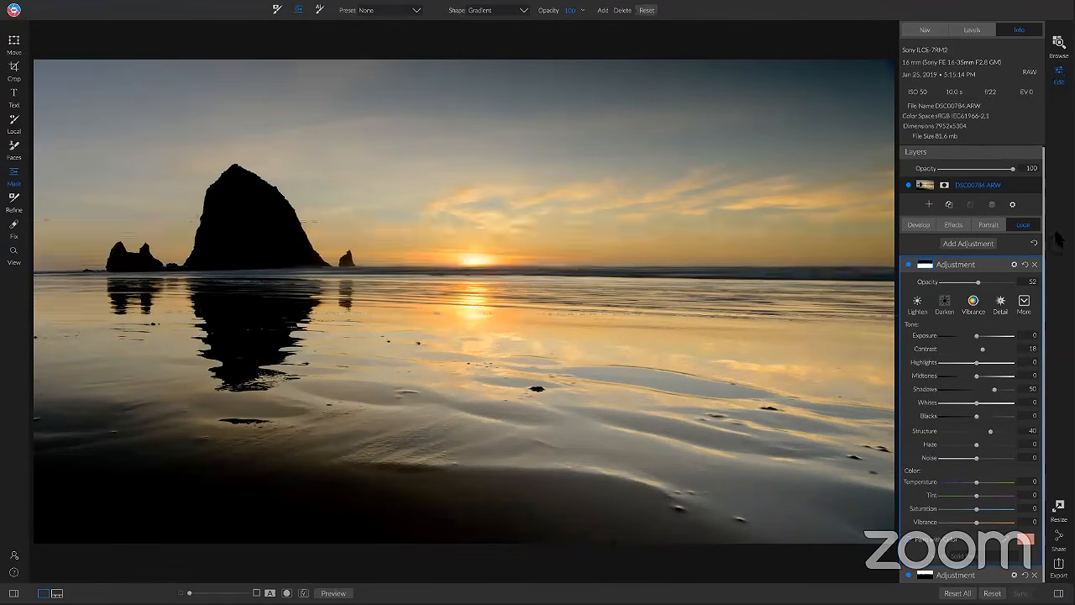
{"action": "key", "text": "backslash"}
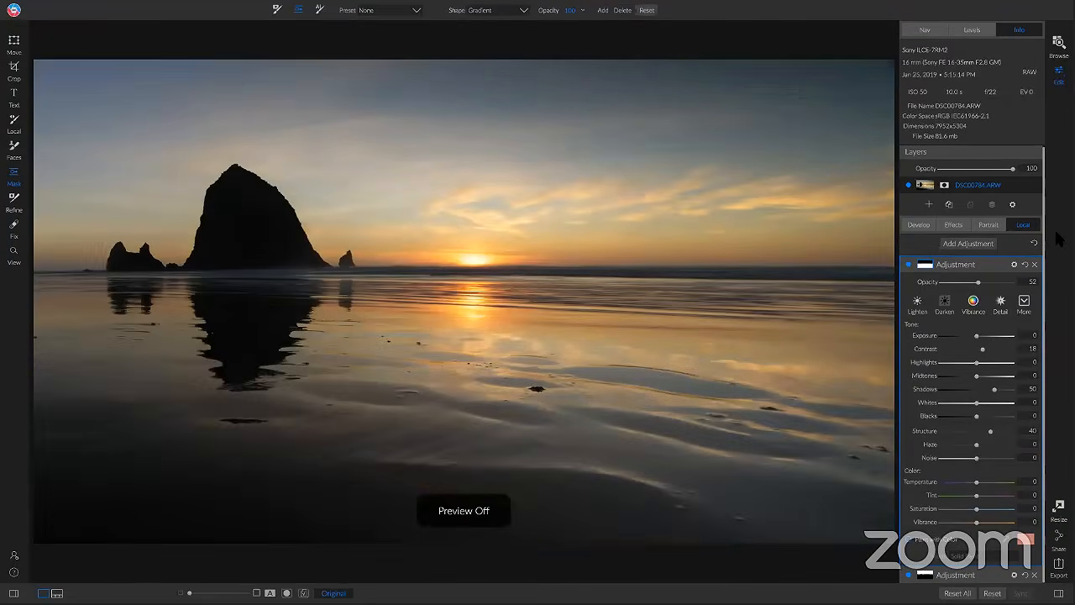
{"action": "key", "text": "backslash"}
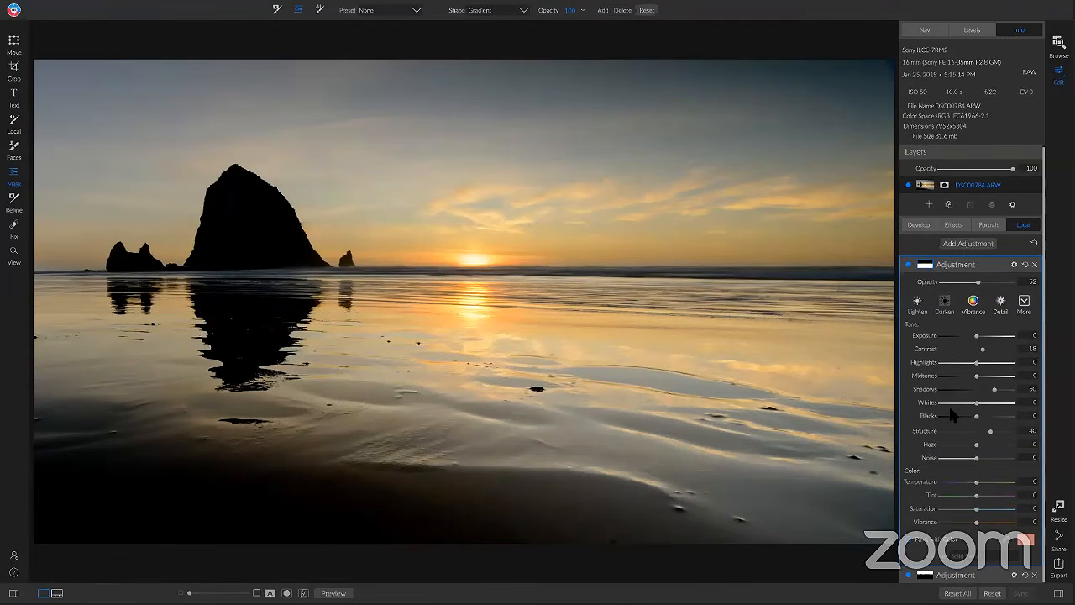
Step: Add a Color Enhancer filter and compare the edited photo with the original
{"action": "left_click", "coordinate": [953, 225]}
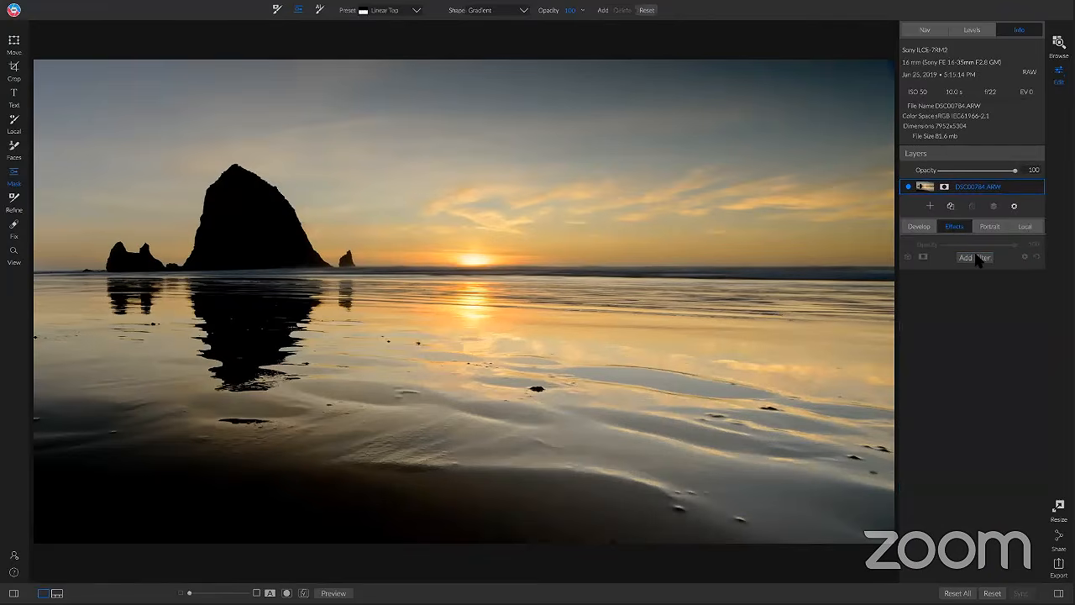
{"action": "left_click", "coordinate": [975, 257]}
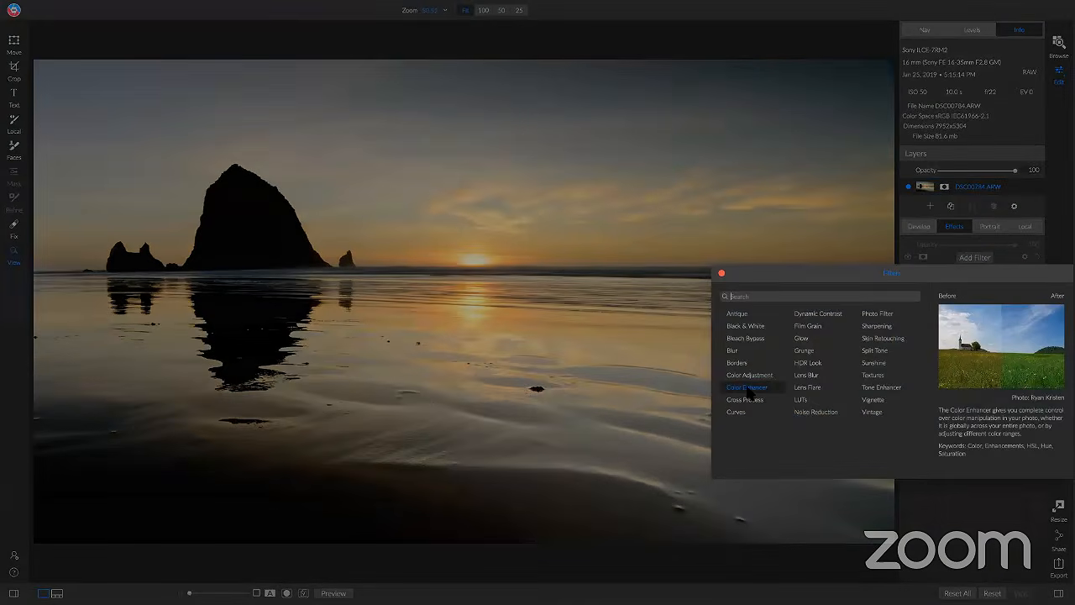
{"action": "left_click", "coordinate": [747, 388]}
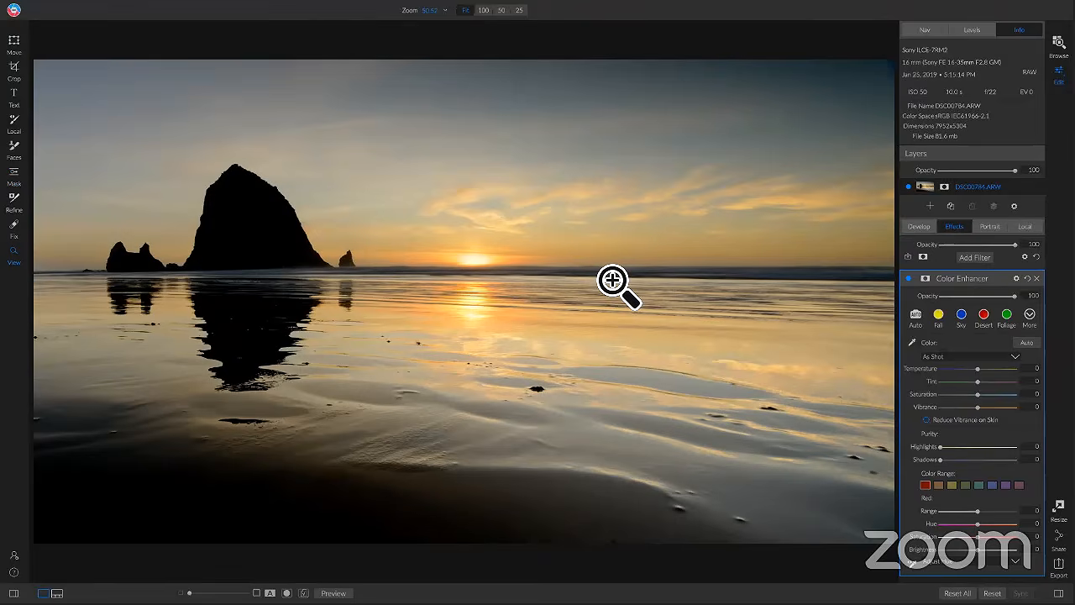
{"action": "key", "text": "ctrl+p"}
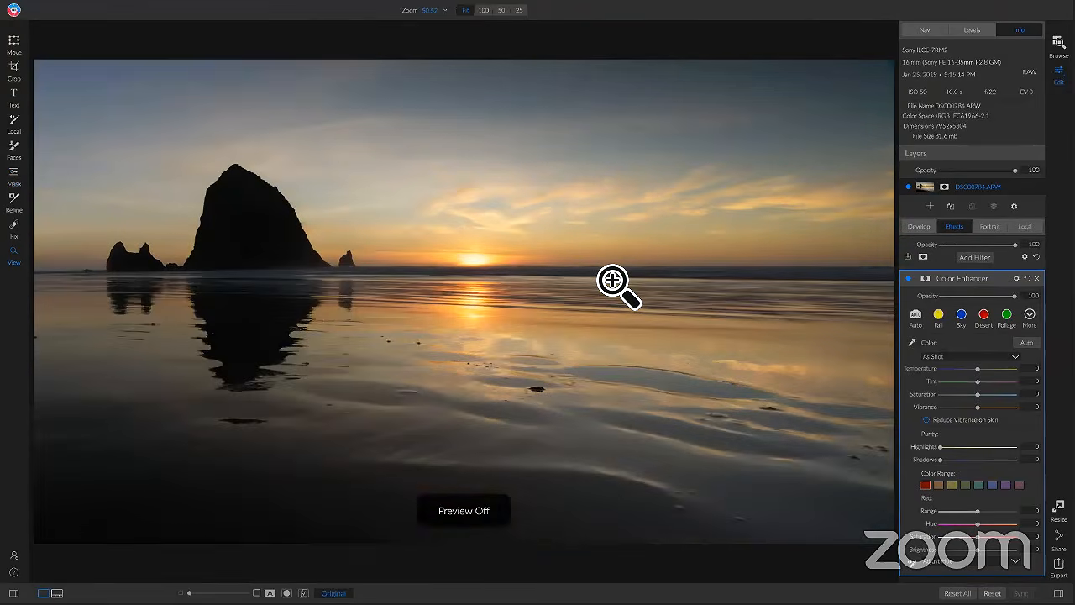
{"action": "key", "text": "ctrl+p"}
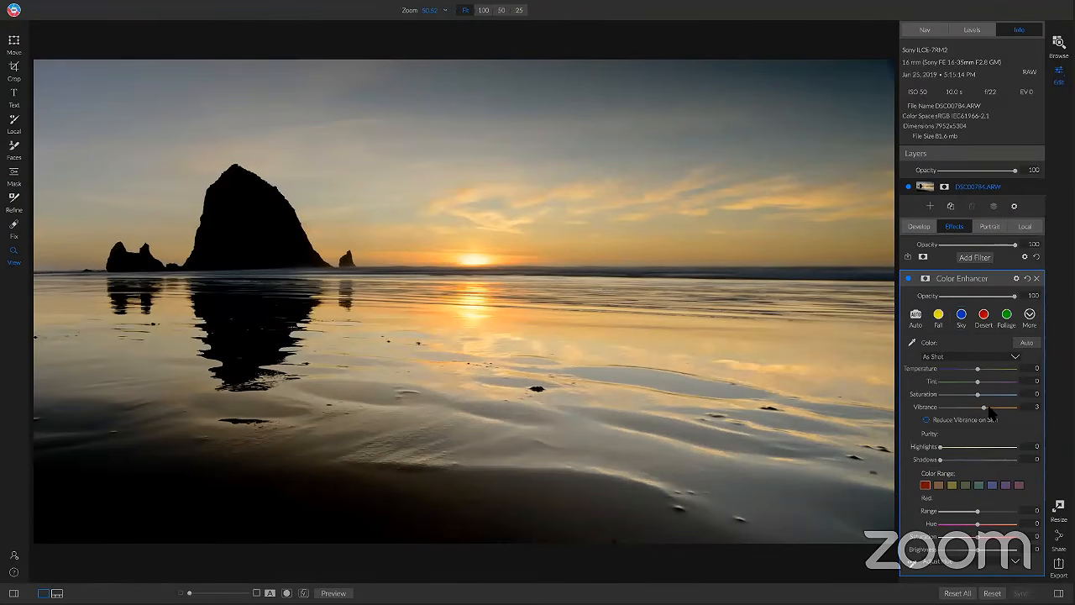
Step: Set the Color Enhancer's vibrance to 15 and saturation to 6, and compare the photo with the filter off and on
{"action": "mouse_move", "coordinate": [983, 408]}
{"action": "left_mouse_down"}
{"action": "mouse_move", "coordinate": [996, 410]}
{"action": "mouse_move", "coordinate": [984, 400]}
{"action": "left_mouse_up"}
{"action": "left_click", "coordinate": [908, 279]}
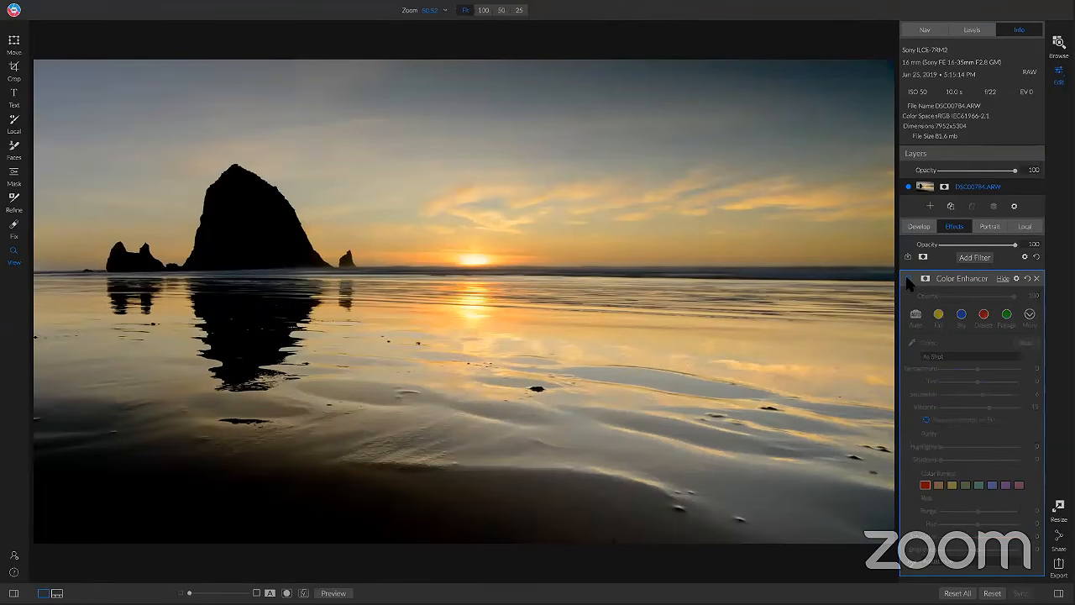
{"action": "left_click", "coordinate": [907, 279]}
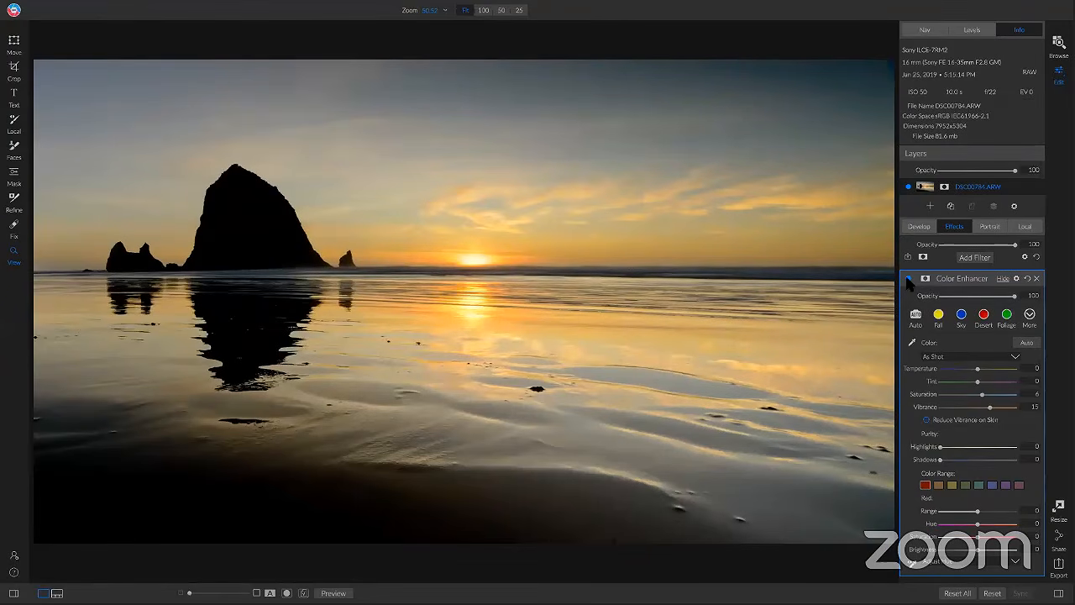
Step: Add a Sunshine filter and compare the photo with the filter off and on
{"action": "left_click", "coordinate": [981, 261]}
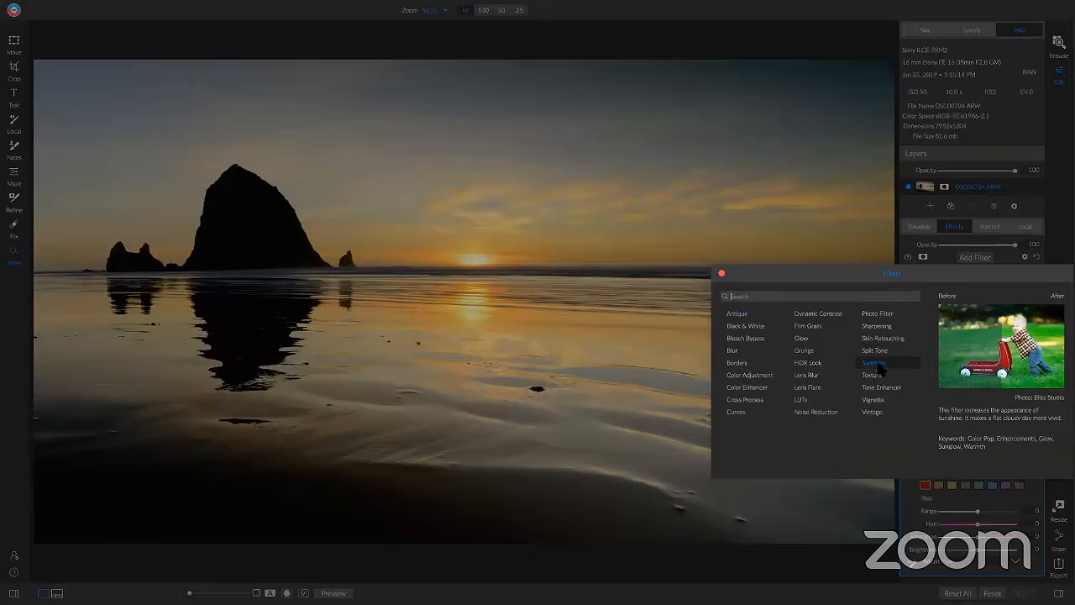
{"action": "left_click", "coordinate": [879, 367]}
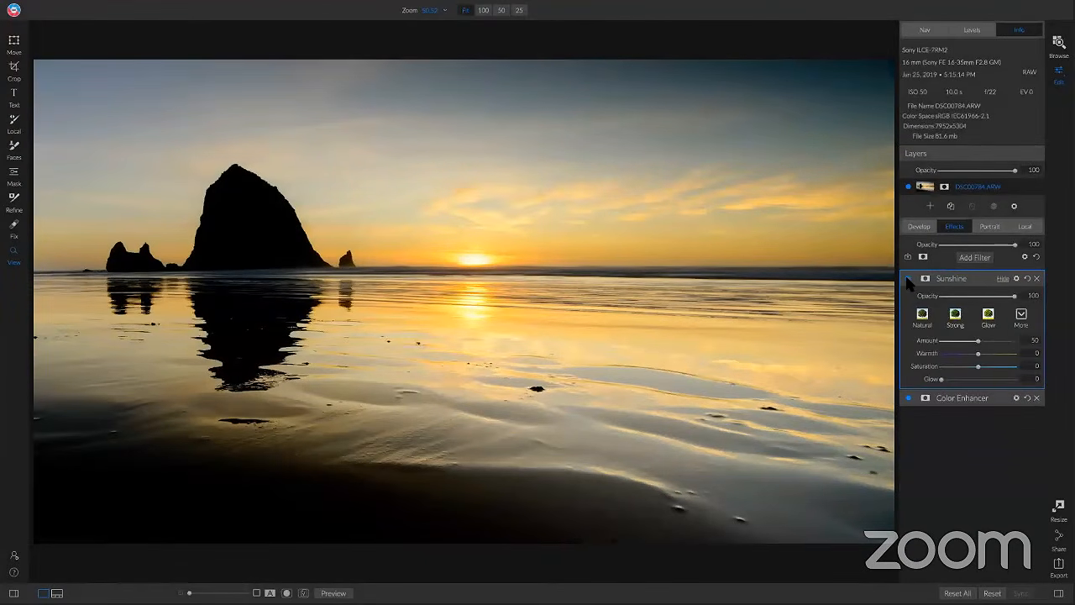
{"action": "left_click", "coordinate": [907, 279]}
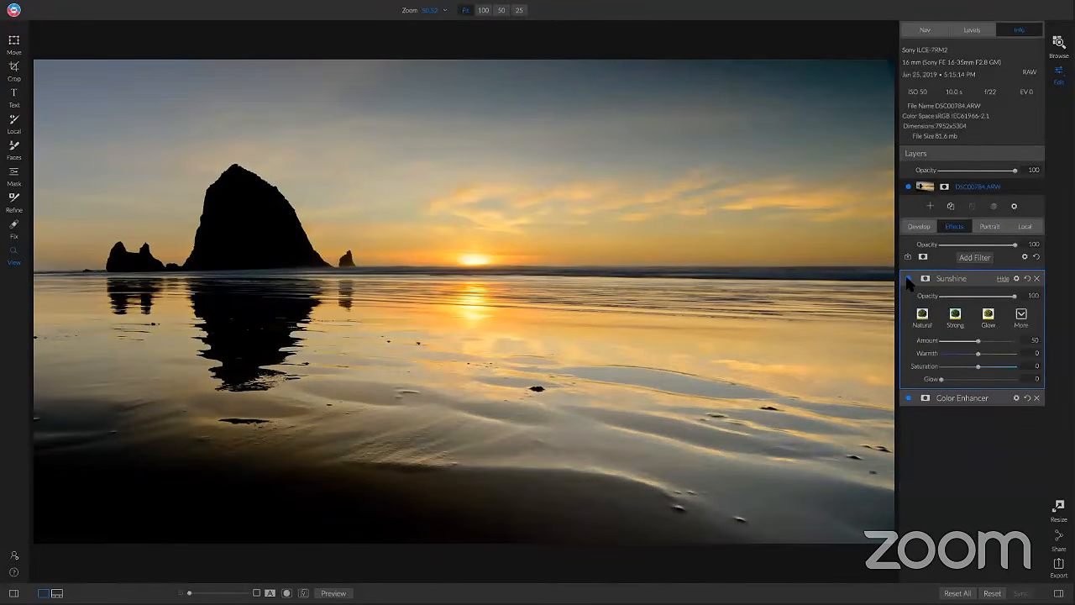
{"action": "left_click", "coordinate": [907, 279]}
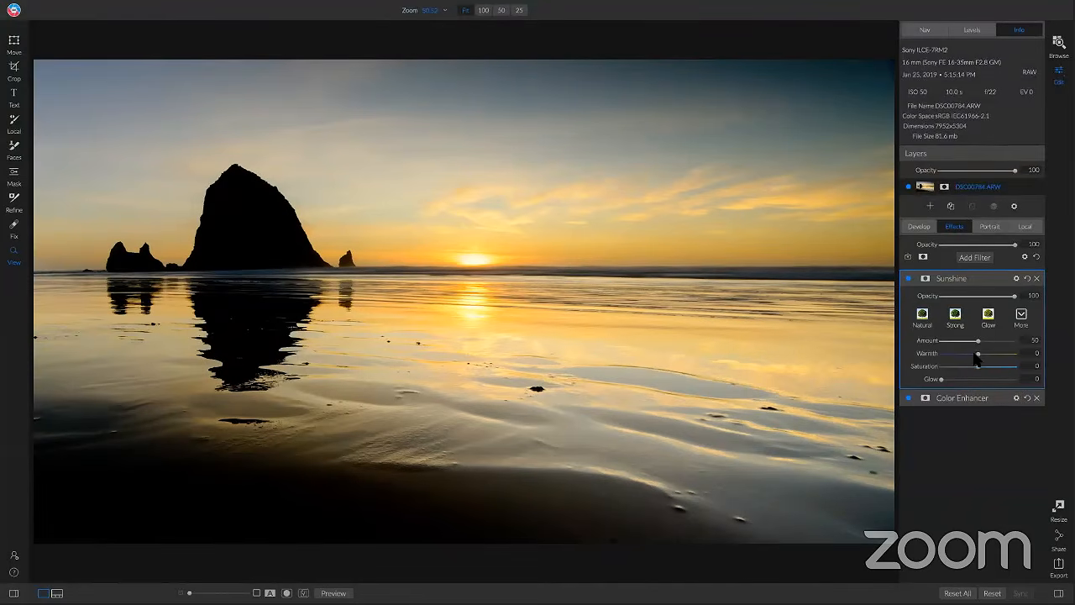
Step: Set the Sunshine filter's warmth to -10 and amount to 80, and check its effect against the photo without it
{"action": "left_click_drag", "start_coordinate": [974, 353], "coordinate": [1000, 342]}
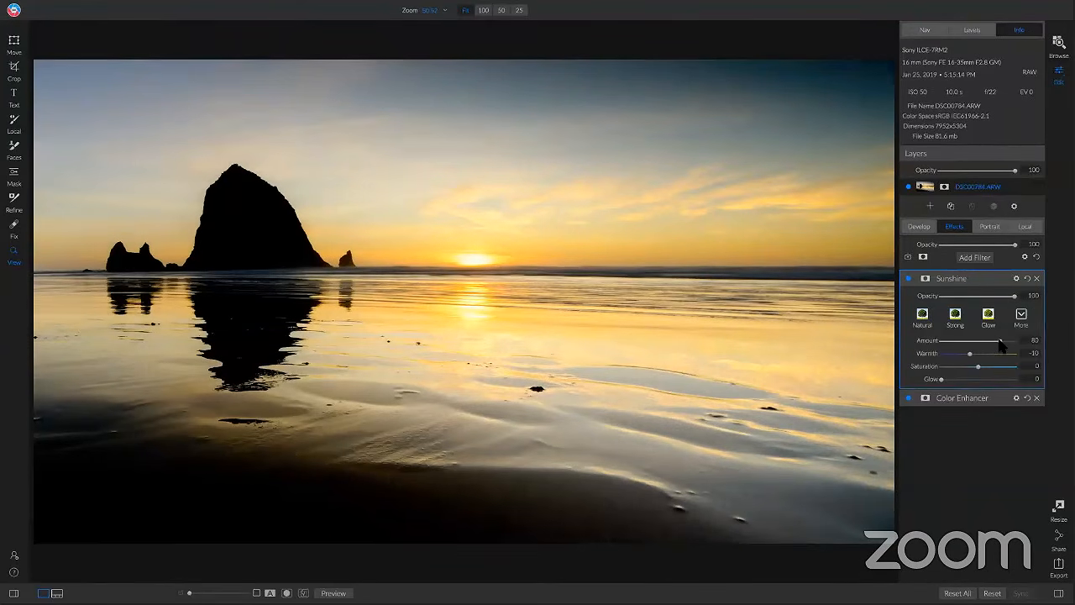
{"action": "left_click", "coordinate": [908, 279]}
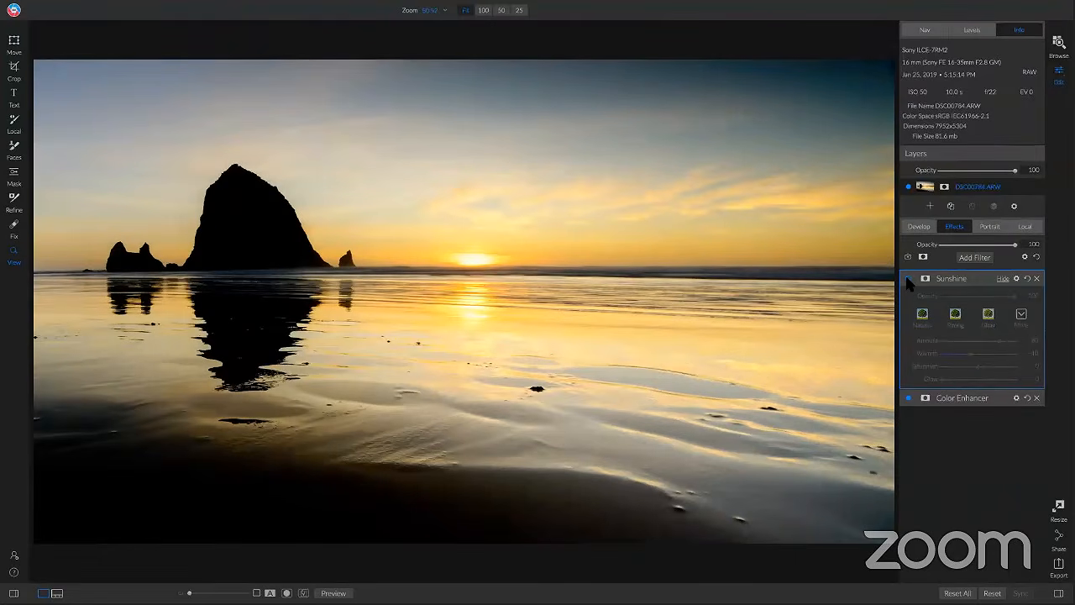
{"action": "left_click", "coordinate": [908, 279]}
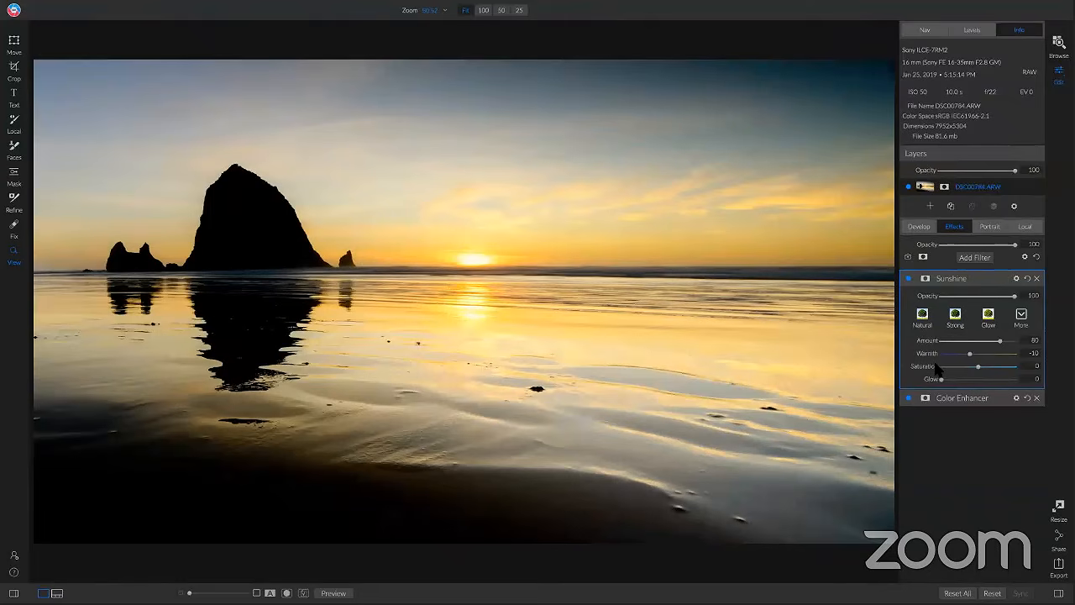
Step: Add a Vignette filter with the Big Softy preset at 85 opacity, and compare the photo with the filter off and on
{"action": "left_click", "coordinate": [978, 259]}
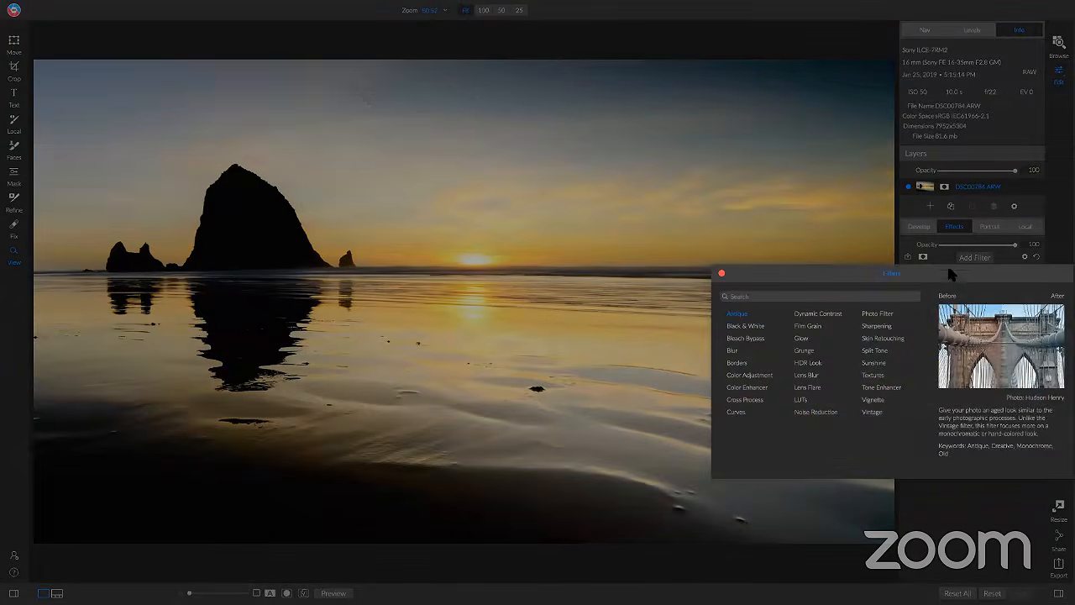
{"action": "left_click", "coordinate": [877, 400]}
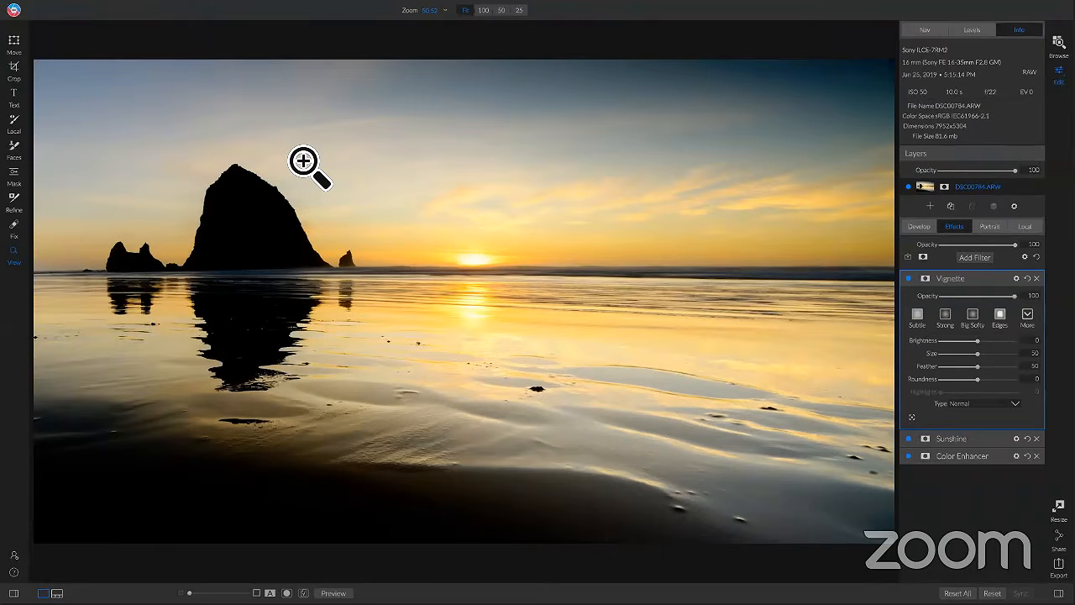
{"action": "left_click", "coordinate": [972, 317]}
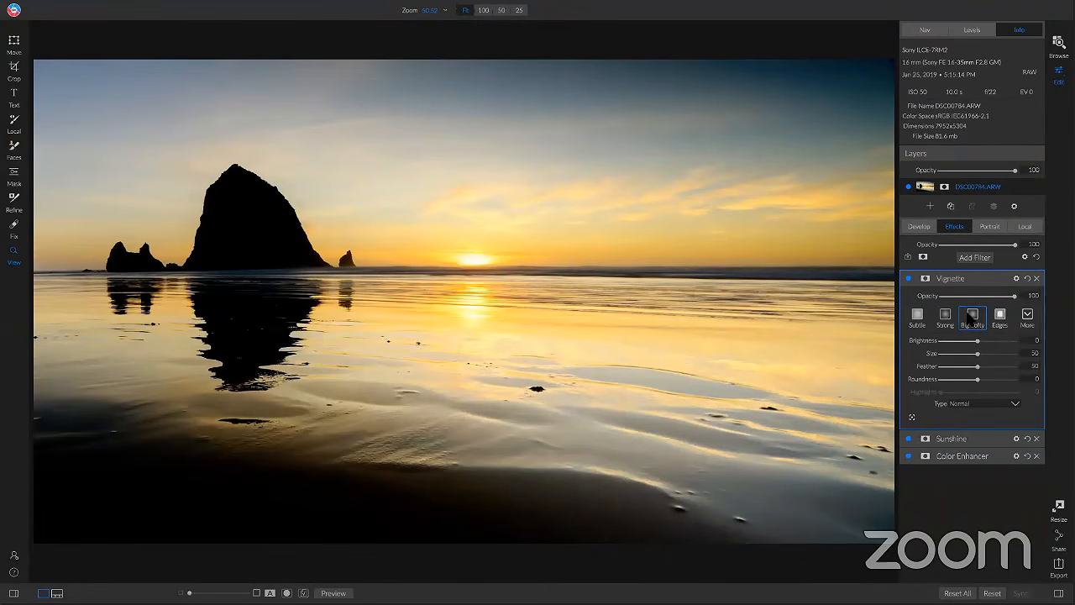
{"action": "left_click", "coordinate": [972, 318]}
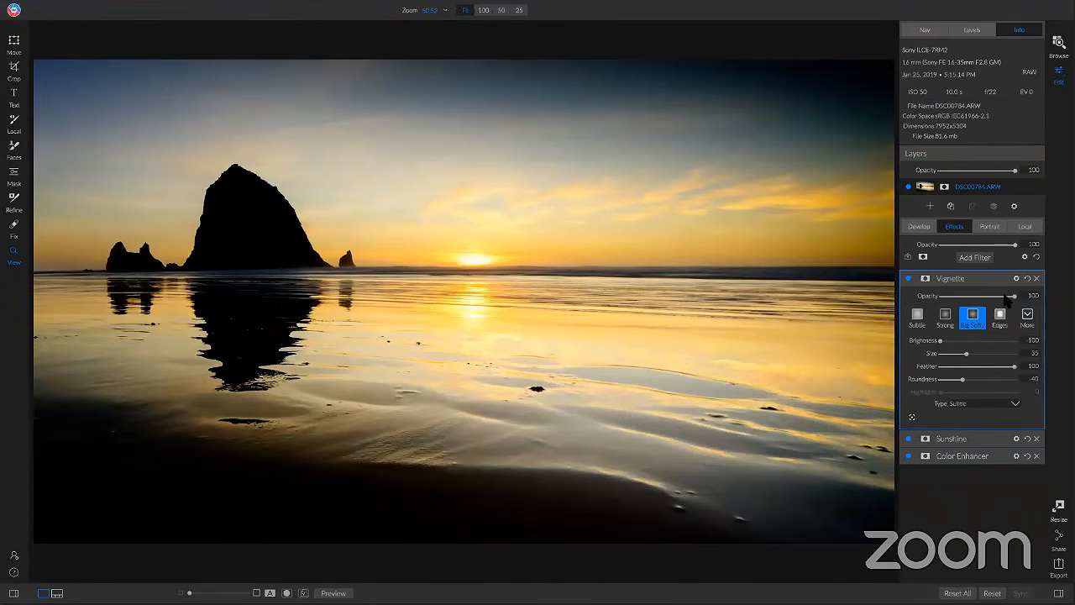
{"action": "mouse_move", "coordinate": [1010, 299]}
{"action": "left_mouse_down"}
{"action": "mouse_move", "coordinate": [985, 299]}
{"action": "mouse_move", "coordinate": [1004, 297]}
{"action": "left_mouse_up"}
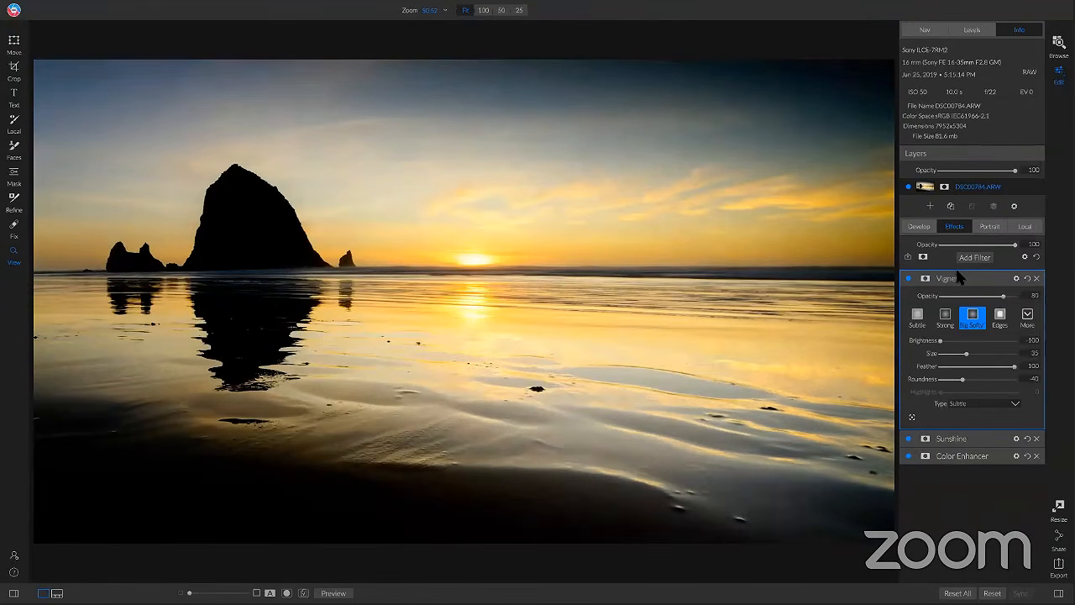
{"action": "left_click", "coordinate": [907, 279]}
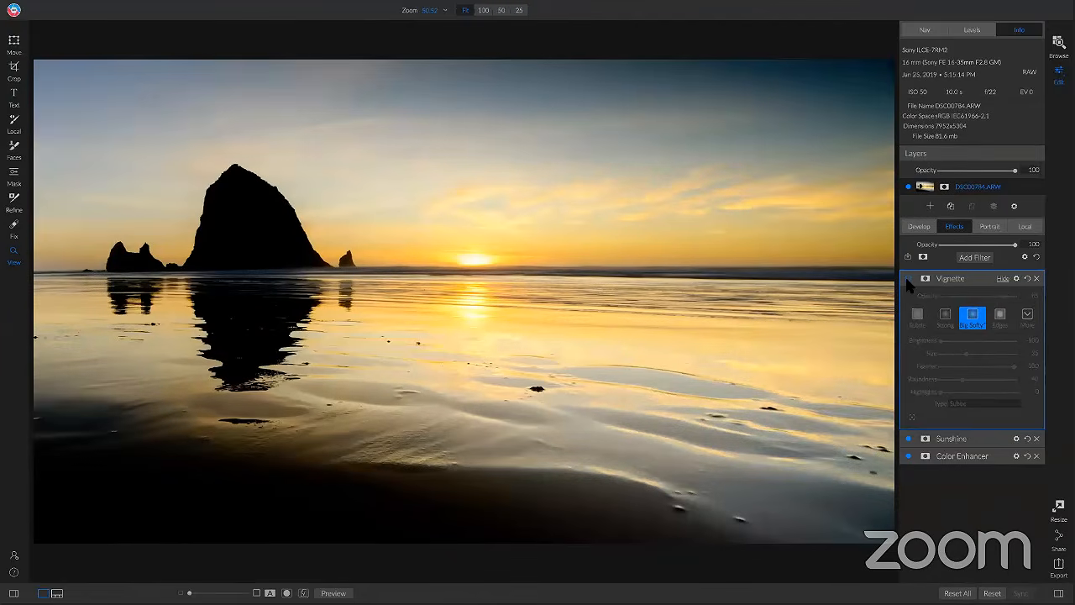
{"action": "left_click", "coordinate": [908, 279]}
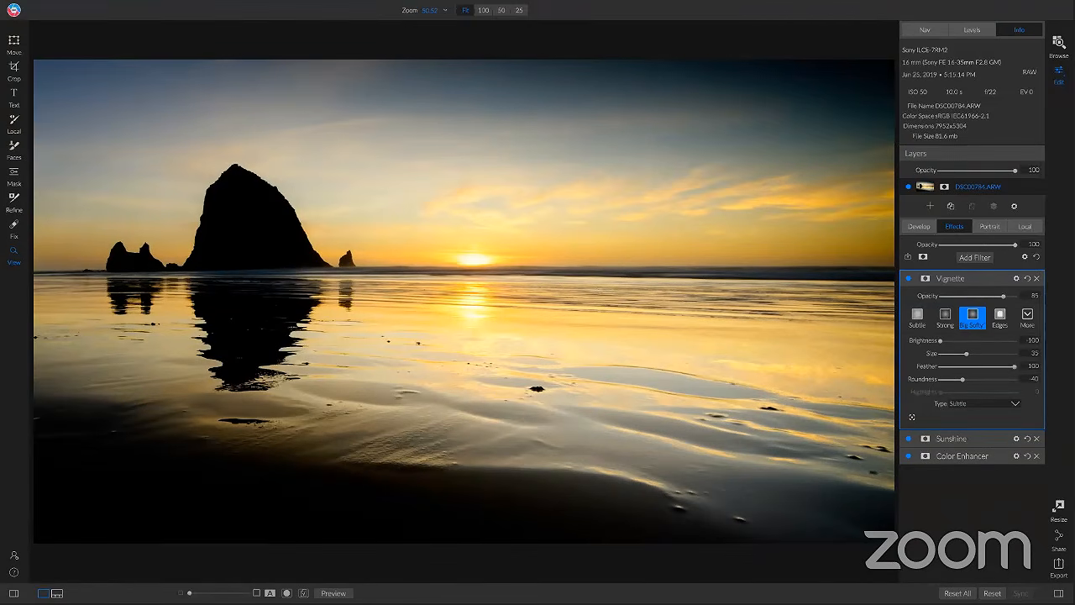
Step: Mask the vignette out around the sea stacks, their reflection and the adjacent sky, and set the filter's opacity to 77
{"action": "key", "text": "b"}
{"action": "mouse_move", "coordinate": [185, 173]}
{"action": "left_mouse_down"}
{"action": "mouse_move", "coordinate": [206, 205]}
{"action": "mouse_move", "coordinate": [267, 173]}
{"action": "mouse_move", "coordinate": [242, 212]}
{"action": "mouse_move", "coordinate": [282, 215]}
{"action": "left_mouse_up"}
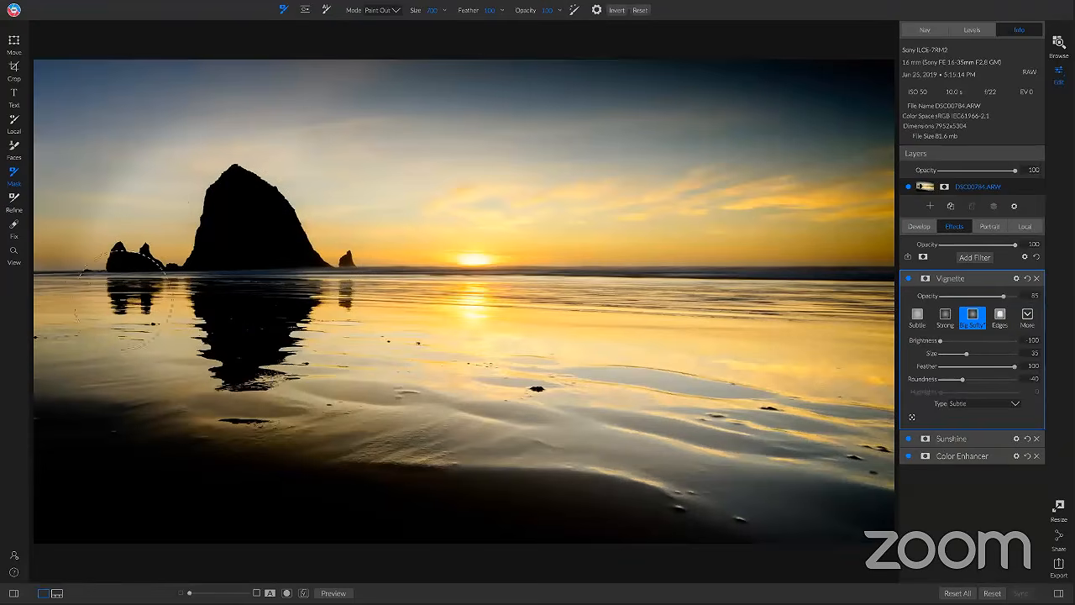
{"action": "mouse_move", "coordinate": [252, 338]}
{"action": "left_mouse_down"}
{"action": "mouse_move", "coordinate": [117, 277]}
{"action": "mouse_move", "coordinate": [130, 228]}
{"action": "mouse_move", "coordinate": [164, 182]}
{"action": "mouse_move", "coordinate": [300, 151]}
{"action": "left_mouse_up"}
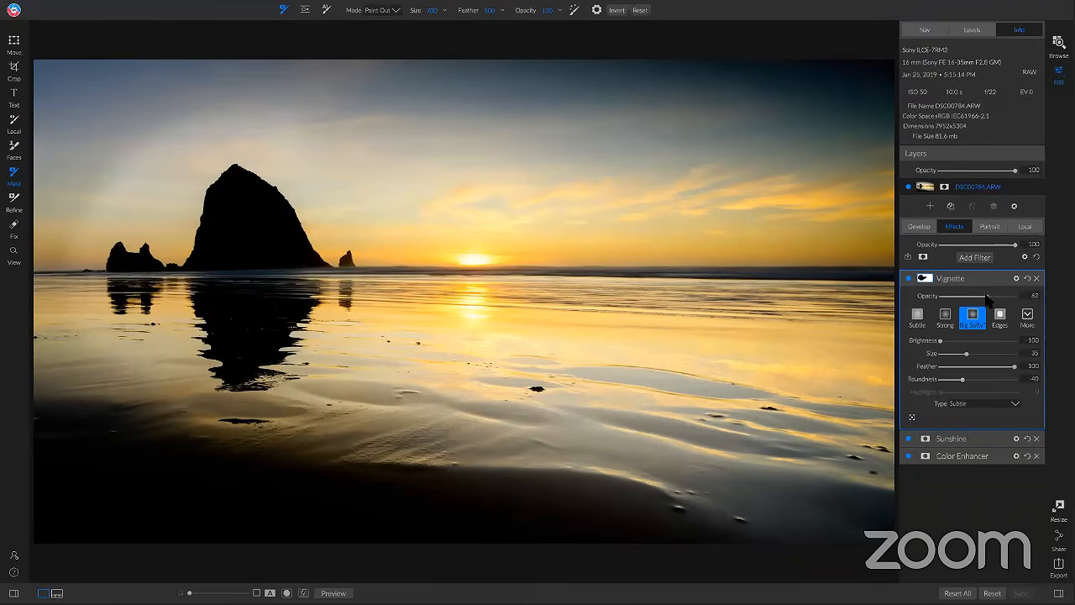
{"action": "left_click_drag", "start_coordinate": [988, 297], "coordinate": [1000, 301]}
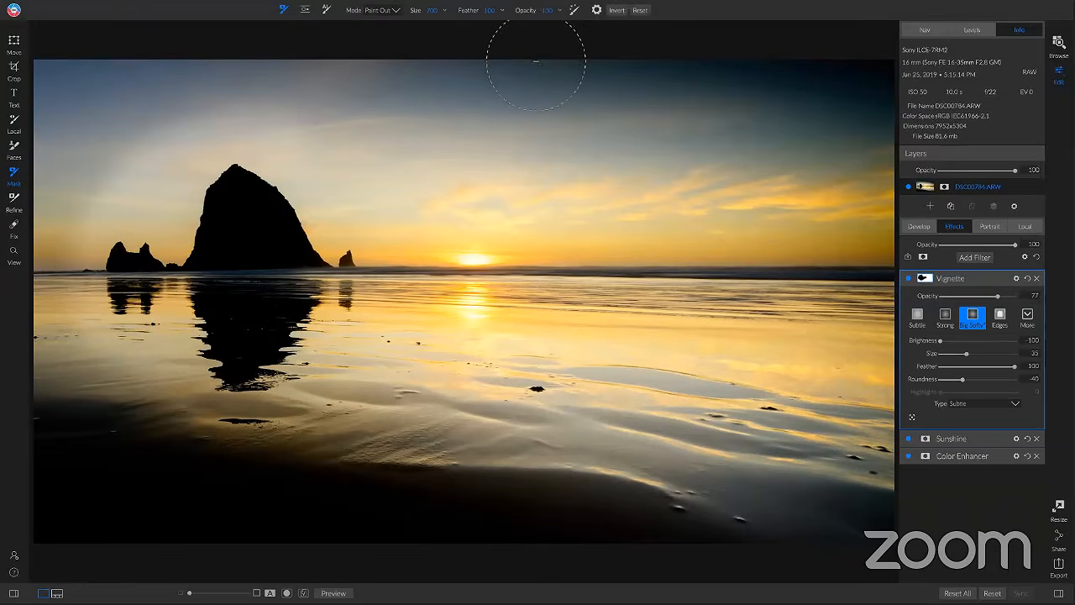
Step: Try the masking brush at 51 opacity around the sea stacks, undo that stroke, and reduce the brush opacity to 36
{"action": "left_click_drag", "start_coordinate": [536, 17], "coordinate": [494, 20]}
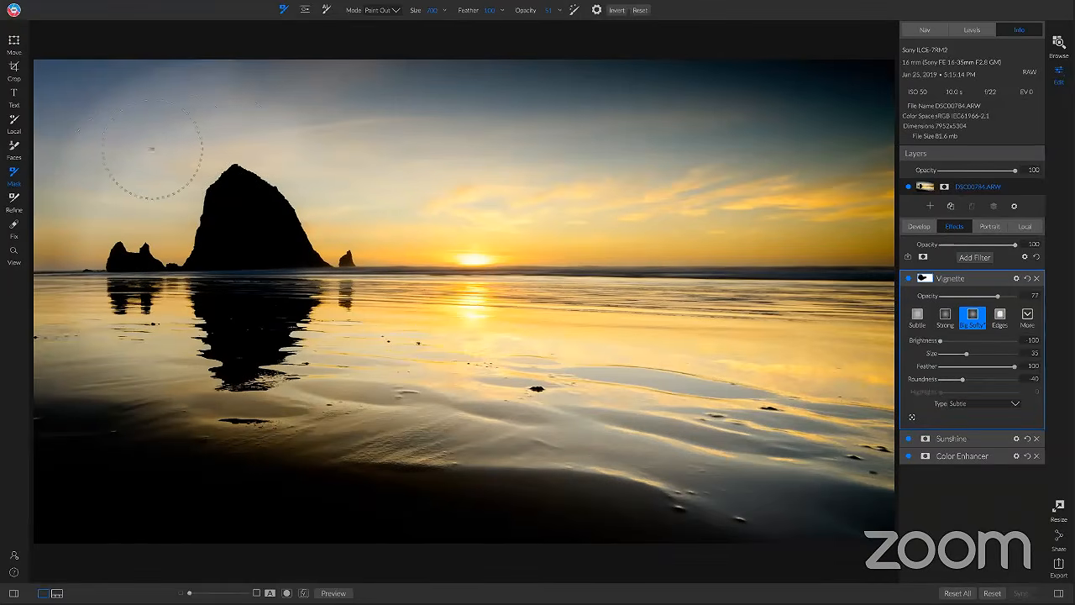
{"action": "key", "text": "super+z"}
{"action": "left_click_drag", "start_coordinate": [530, 16], "coordinate": [511, 17]}
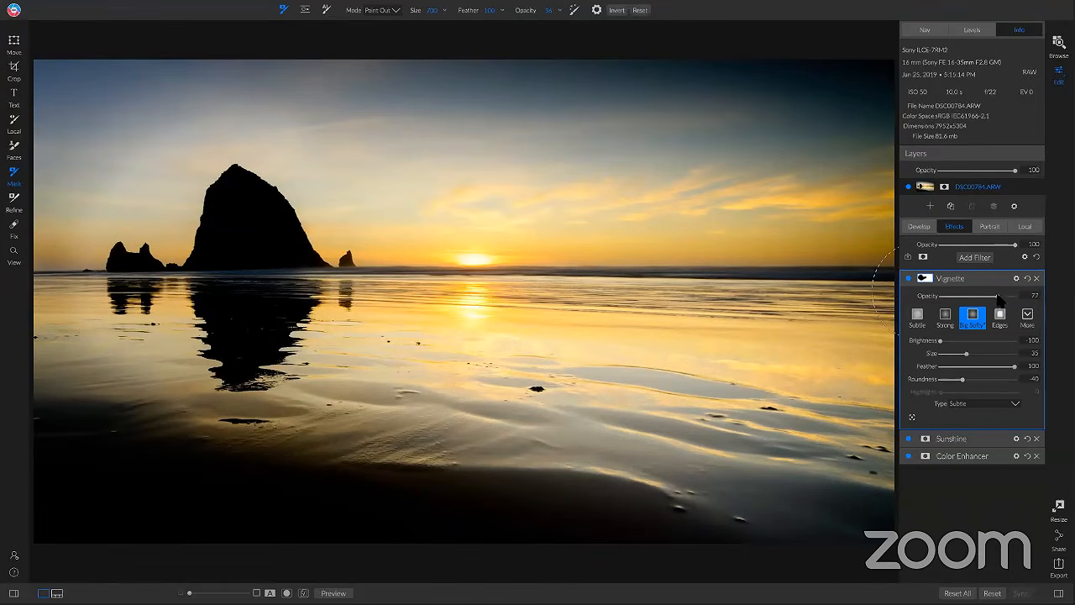
Step: Set the Vignette filter's opacity to 99, and compare the result with the filter off and with the original photo
{"action": "left_click_drag", "start_coordinate": [998, 299], "coordinate": [1014, 299]}
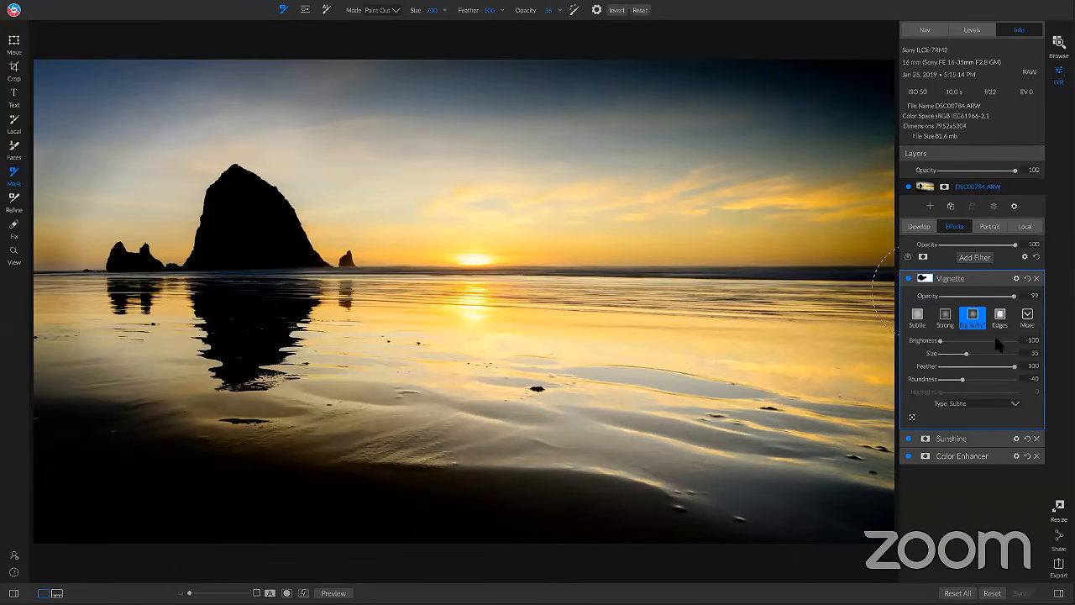
{"action": "left_click", "coordinate": [908, 279]}
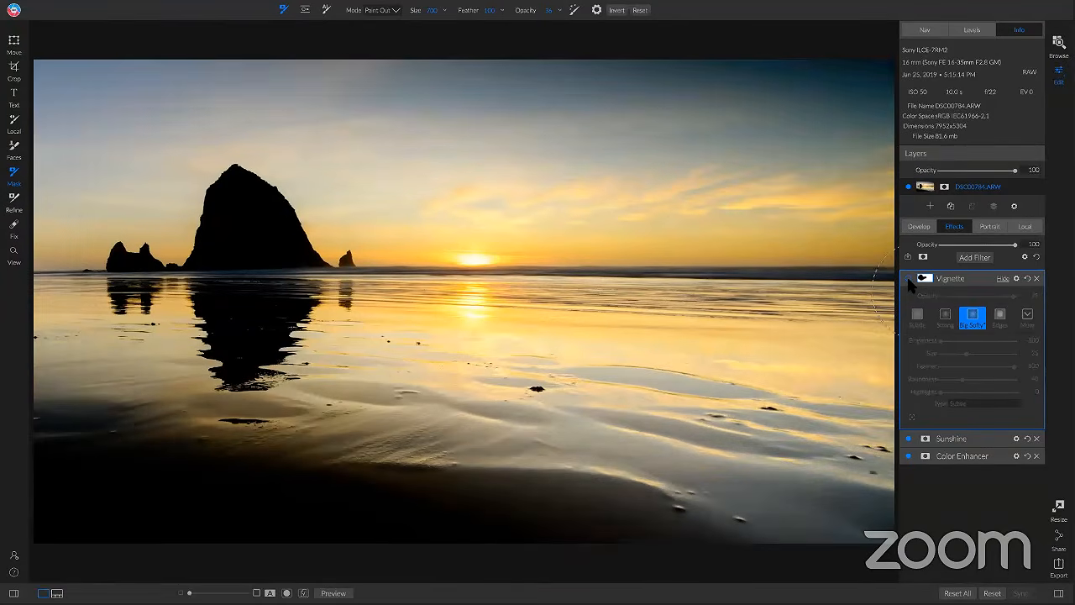
{"action": "left_click", "coordinate": [909, 279]}
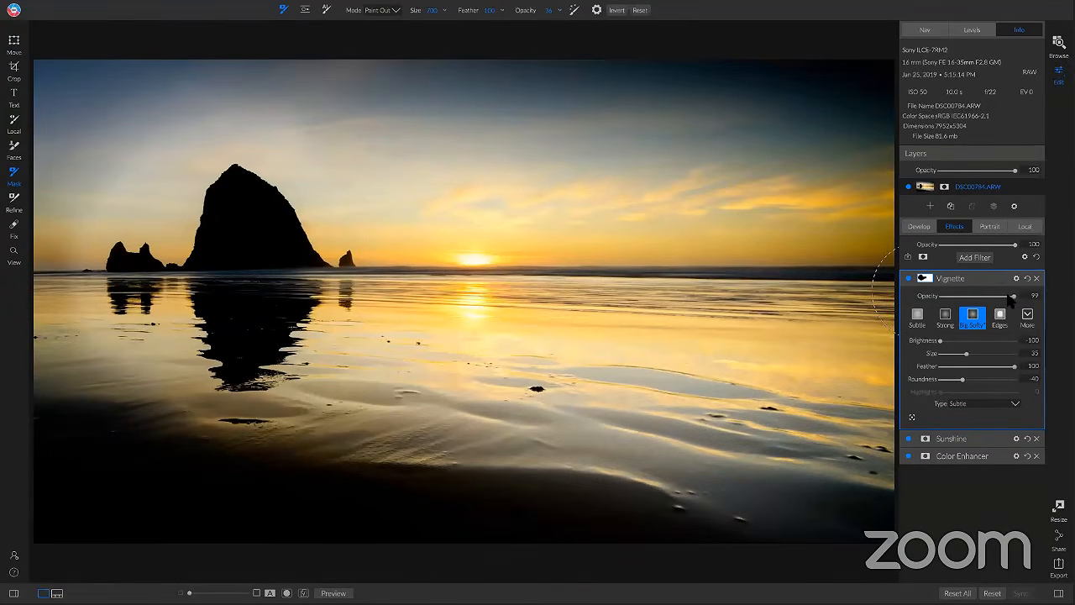
{"action": "key", "text": "ctrl+p"}
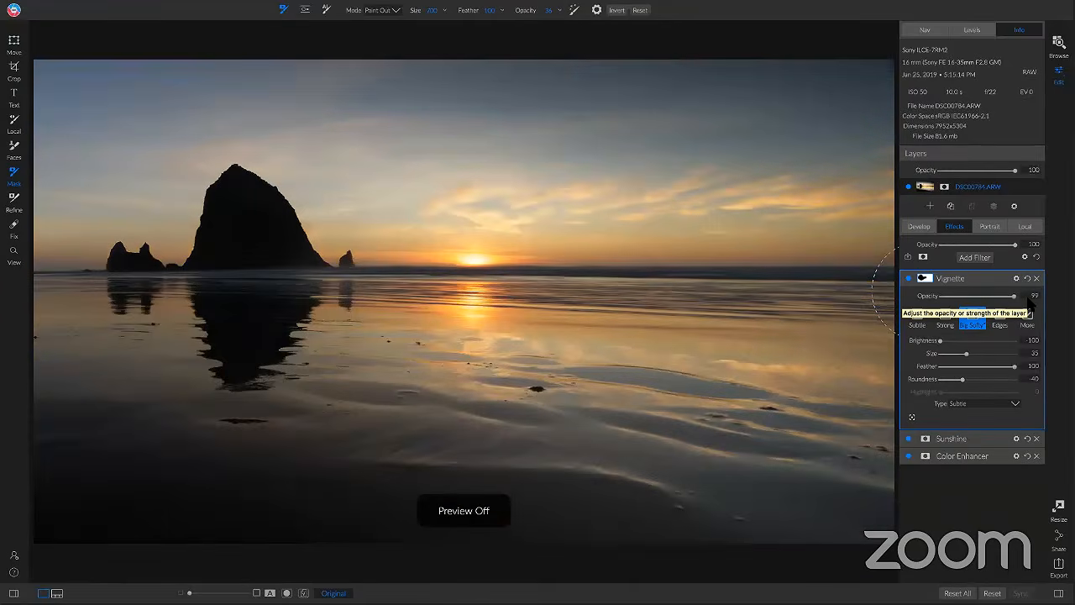
{"action": "key", "text": "ctrl+p"}
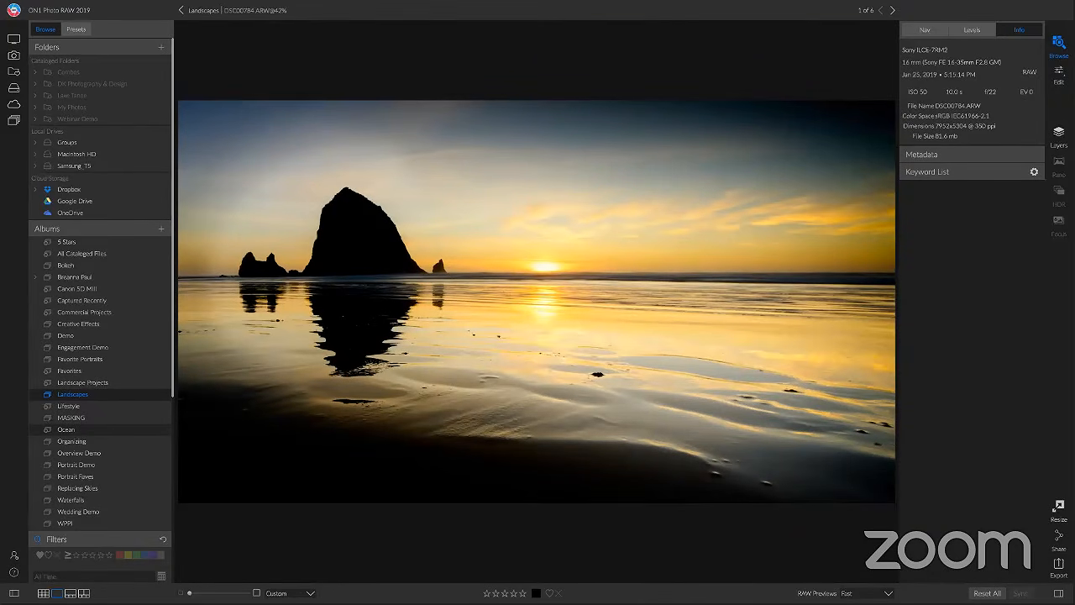
Step: Return to the Landscapes album and open the mountain photo DJI_0250.DNG for editing
{"action": "left_click", "coordinate": [203, 11]}
{"action": "left_click", "coordinate": [525, 137]}
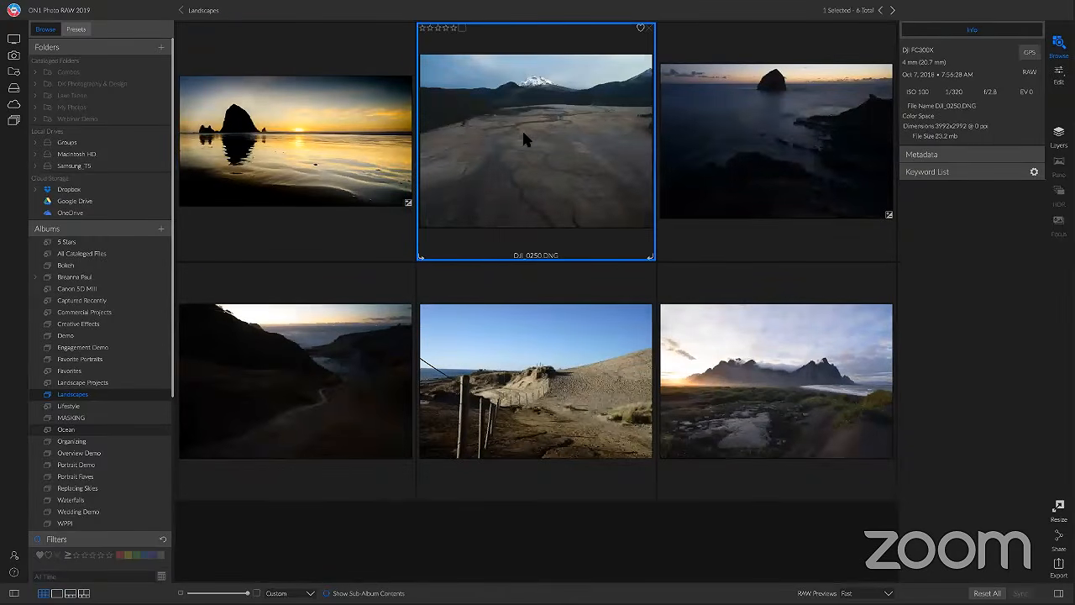
{"action": "double_click", "coordinate": [522, 128]}
{"action": "left_click", "coordinate": [1060, 74]}
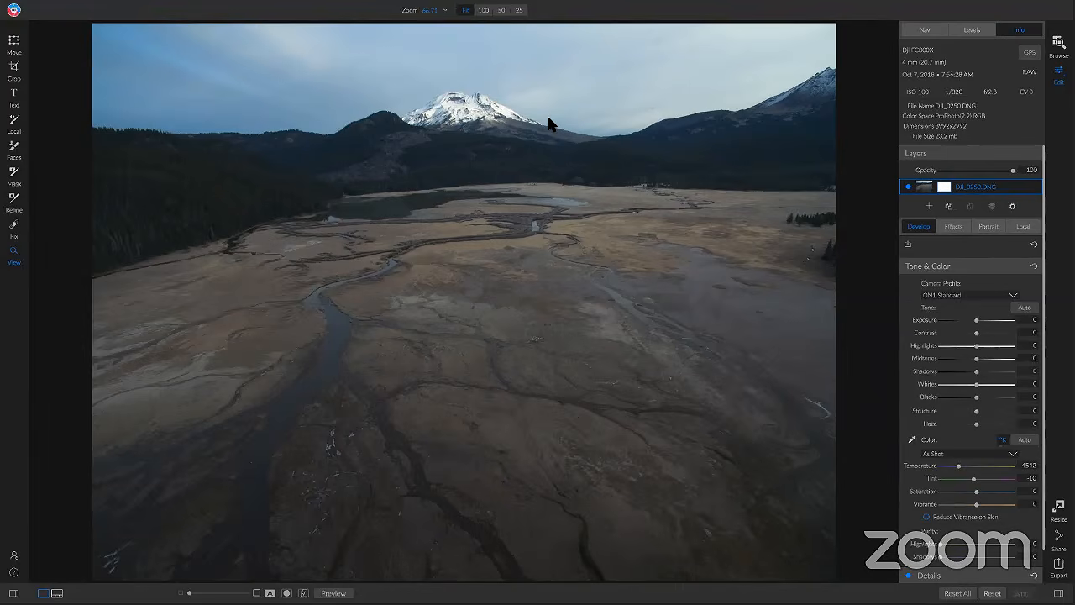
Step: Start cropping the mountain photo with the Freeform ratio and reset the crop frame to the full image
{"action": "key", "text": "c"}
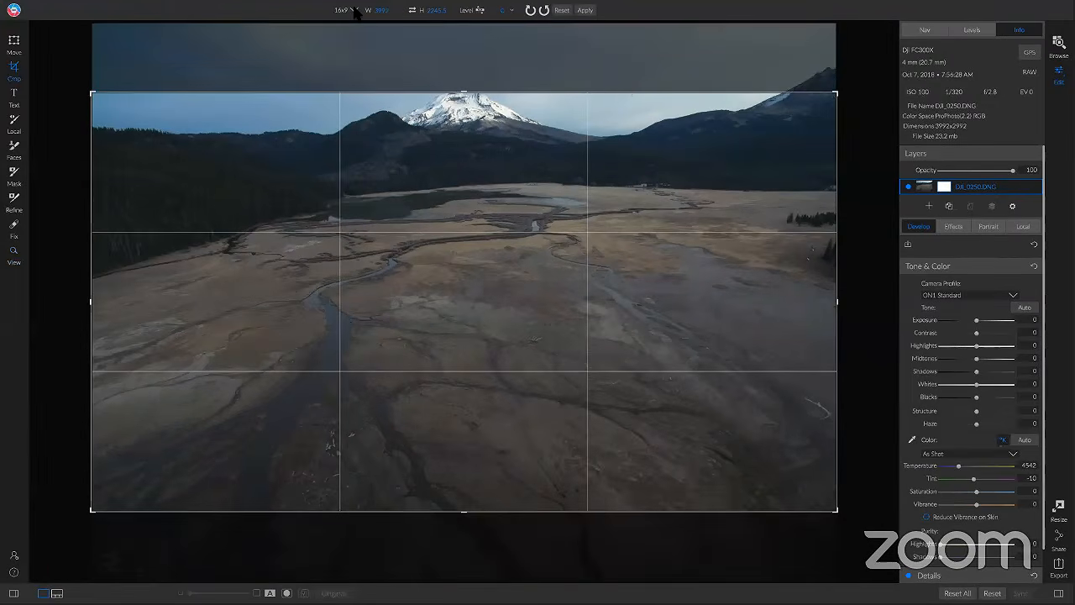
{"action": "left_click", "coordinate": [354, 11]}
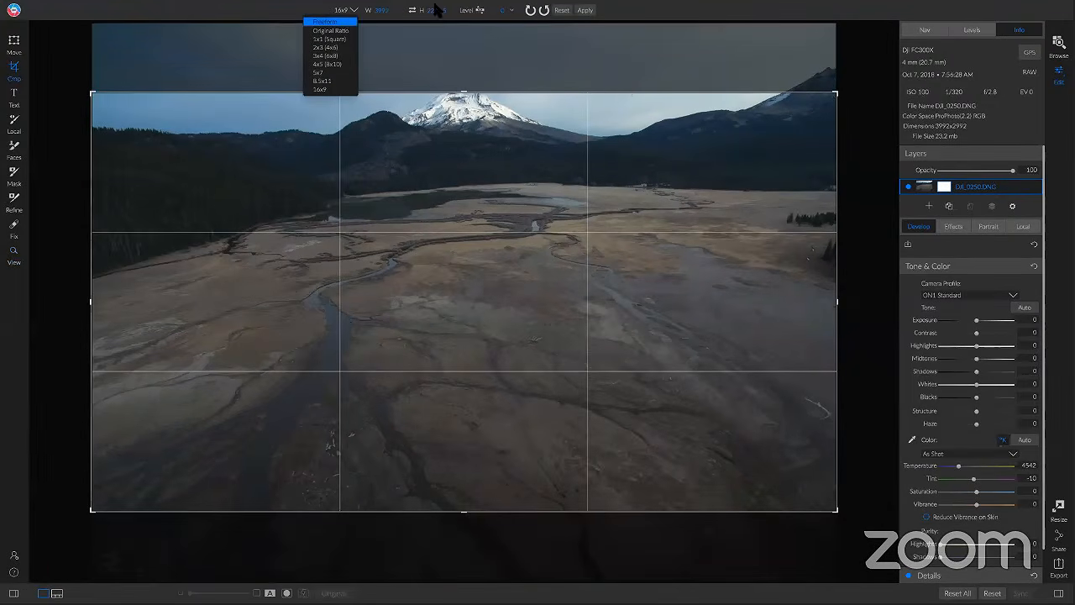
{"action": "left_click", "coordinate": [565, 10]}
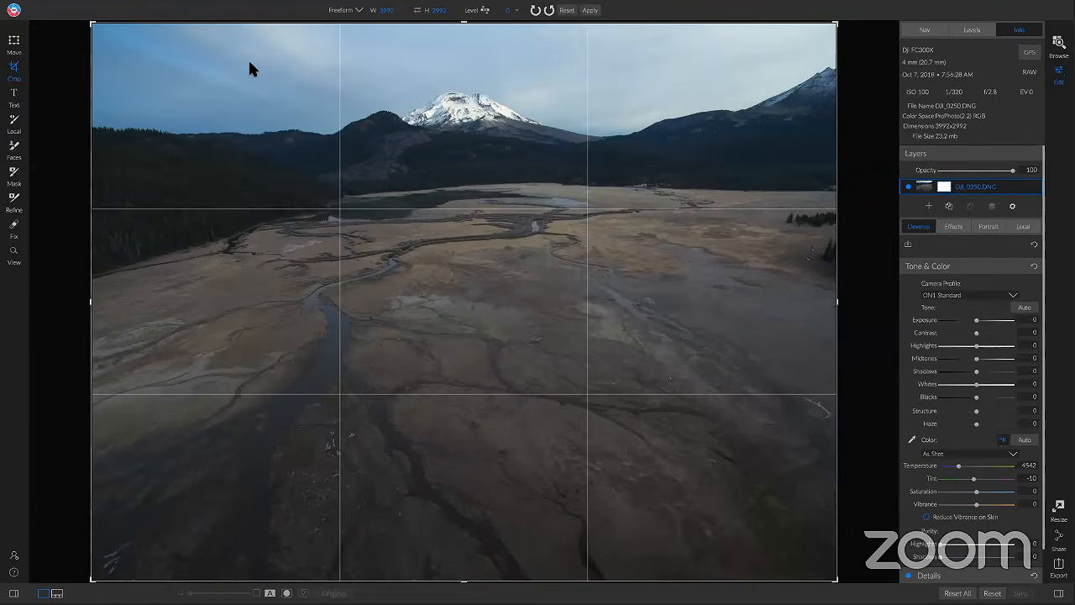
Step: Shrink the crop frame slightly and reposition the photo so the snowy peak sits in the upper middle
{"action": "left_click_drag", "start_coordinate": [101, 37], "coordinate": [122, 34]}
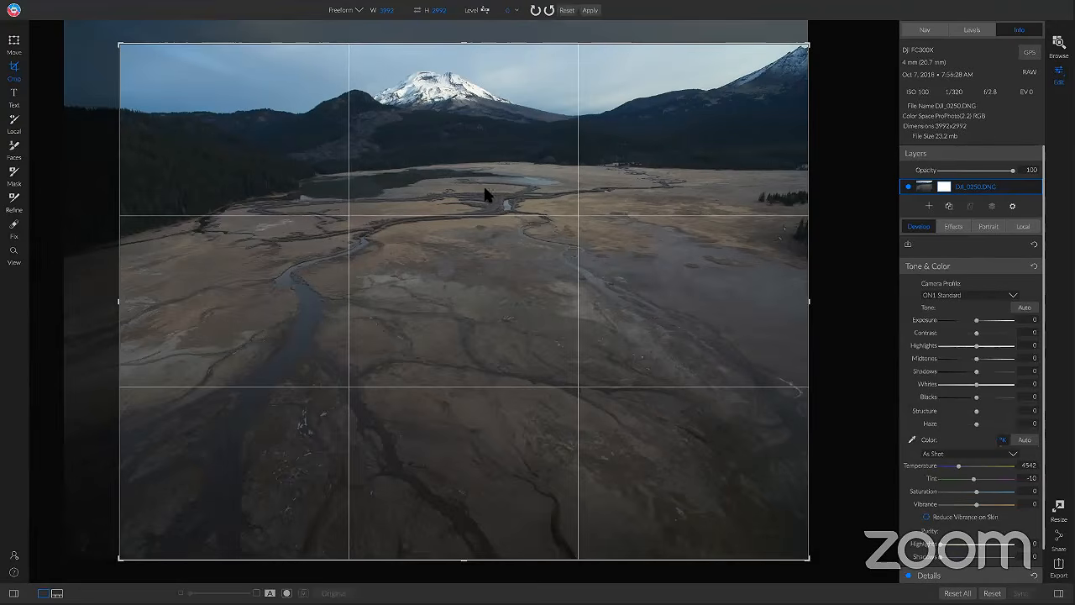
{"action": "left_click_drag", "start_coordinate": [418, 136], "coordinate": [447, 126]}
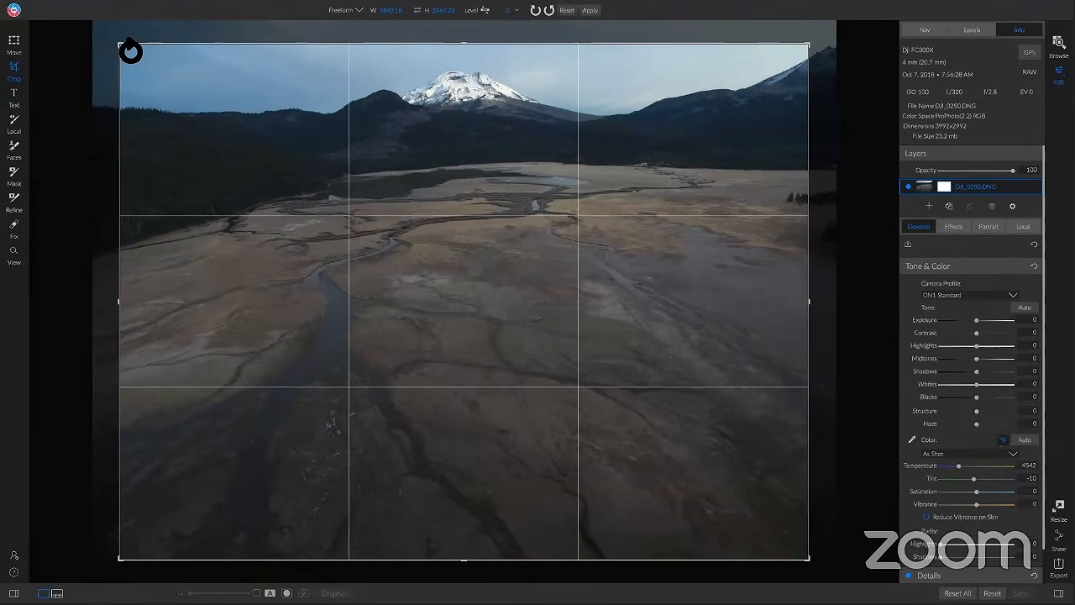
{"action": "left_click_drag", "start_coordinate": [119, 44], "coordinate": [107, 15]}
{"action": "left_click_drag", "start_coordinate": [436, 158], "coordinate": [428, 159]}
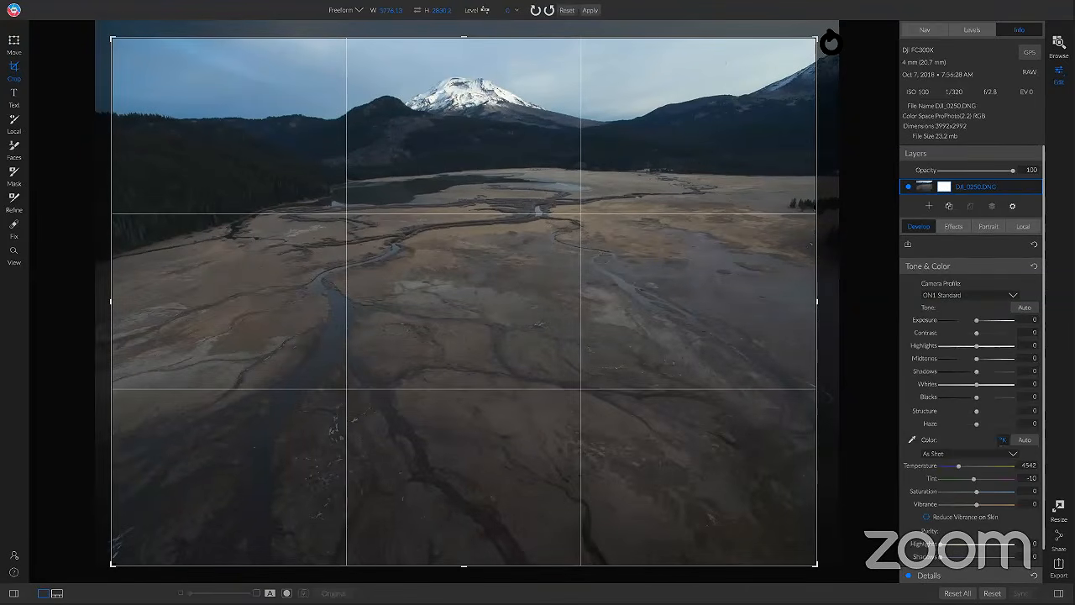
Step: Rotate the photo slightly clockwise to level the horizon, shift it within the frame, and finish the crop
{"action": "left_click_drag", "start_coordinate": [830, 42], "coordinate": [835, 63]}
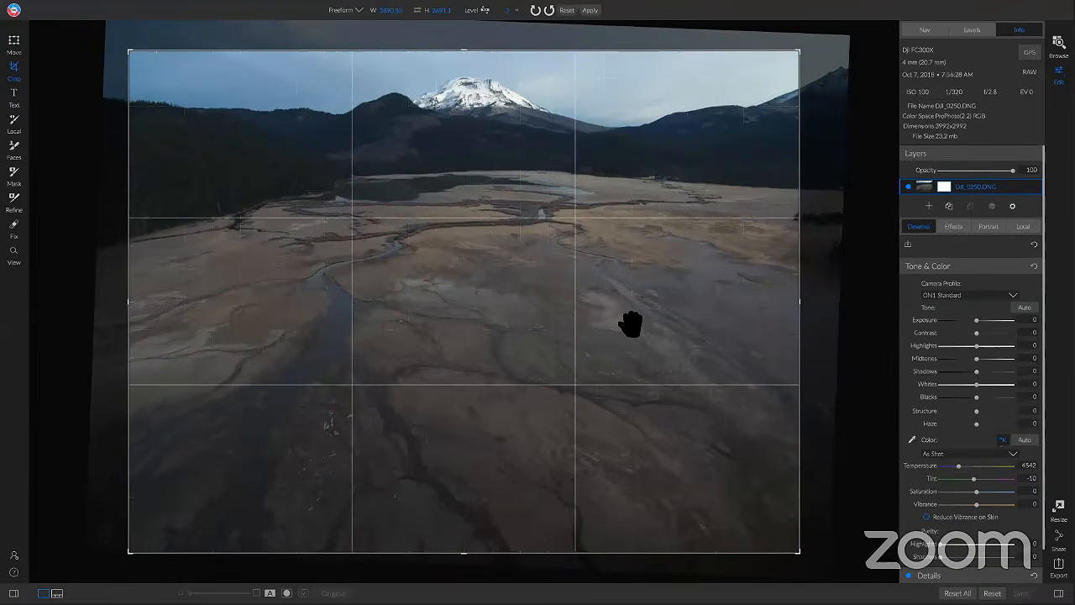
{"action": "left_click_drag", "start_coordinate": [631, 324], "coordinate": [626, 324]}
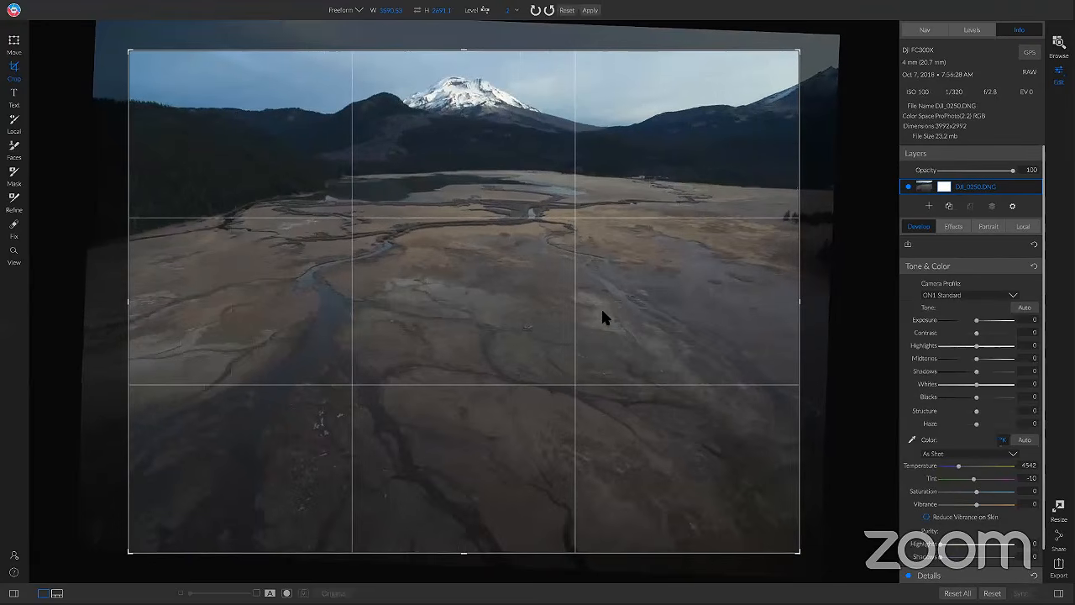
{"action": "key", "text": "z"}
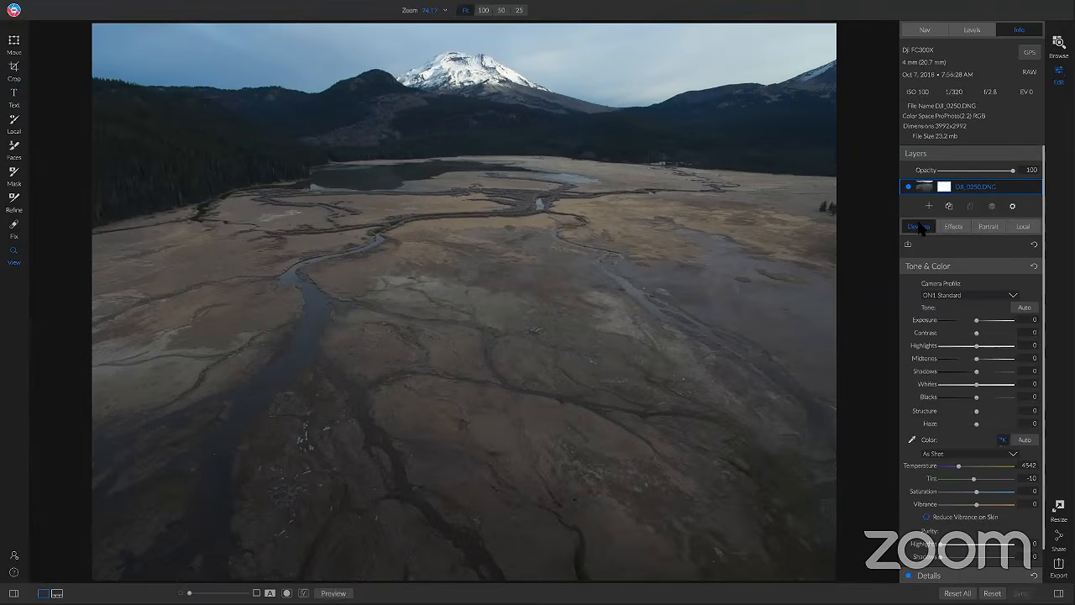
Step: Set the camera profile to ON1 Landscape and compare the photo with the original
{"action": "left_click", "coordinate": [956, 298]}
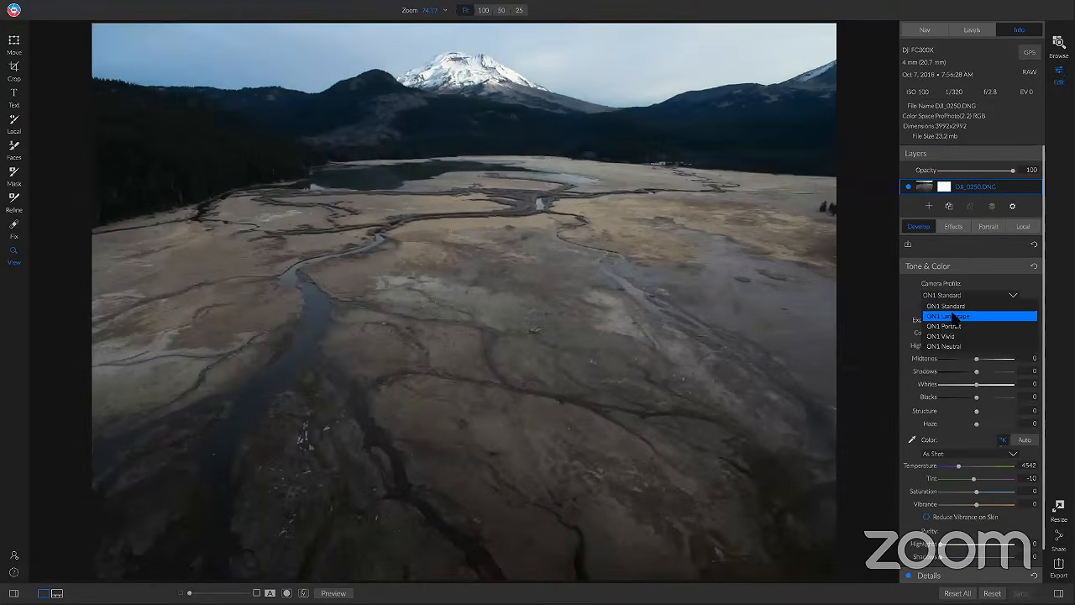
{"action": "left_click", "coordinate": [955, 317]}
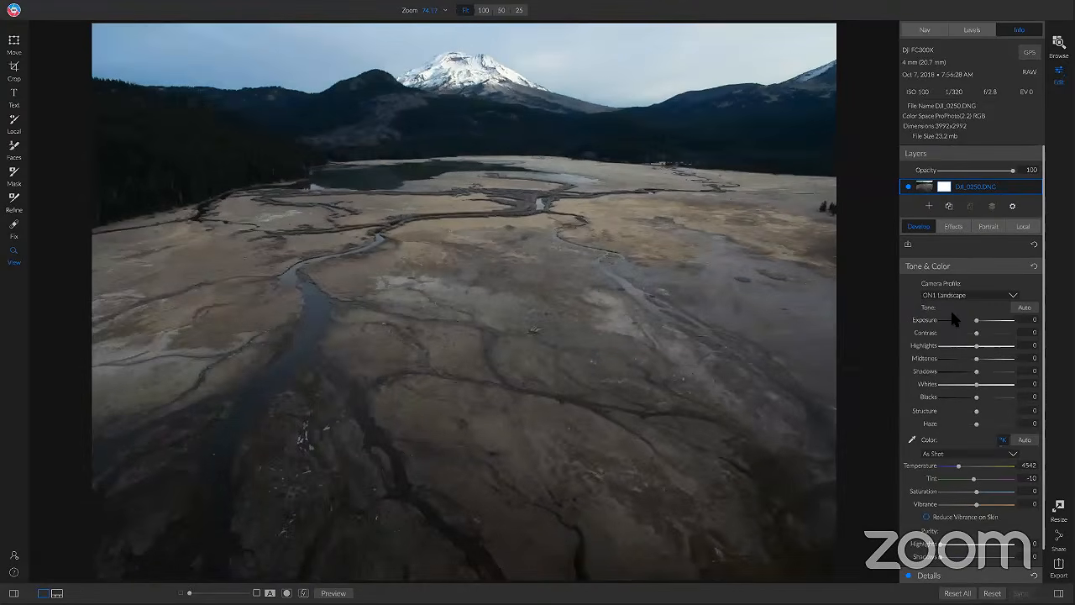
{"action": "key", "text": "backslash"}
{"action": "key", "text": "backslash"}
Step: Set contrast to -35, midtones to 17, shadows to 8 and blacks to -28, and compare the photo with the original
{"action": "left_click_drag", "start_coordinate": [976, 334], "coordinate": [981, 383]}
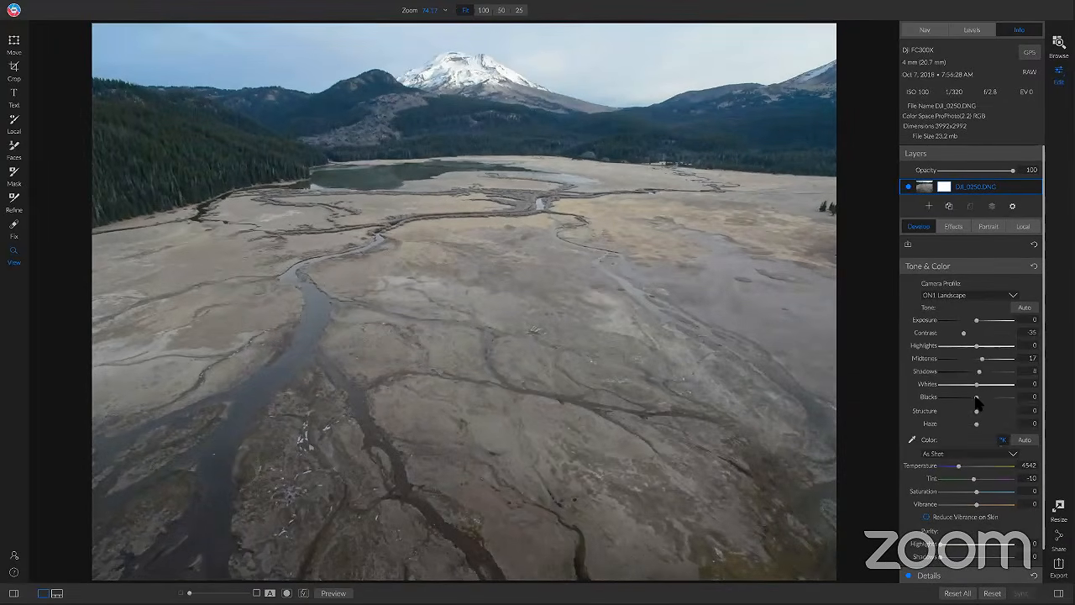
{"action": "left_click_drag", "start_coordinate": [975, 401], "coordinate": [967, 408]}
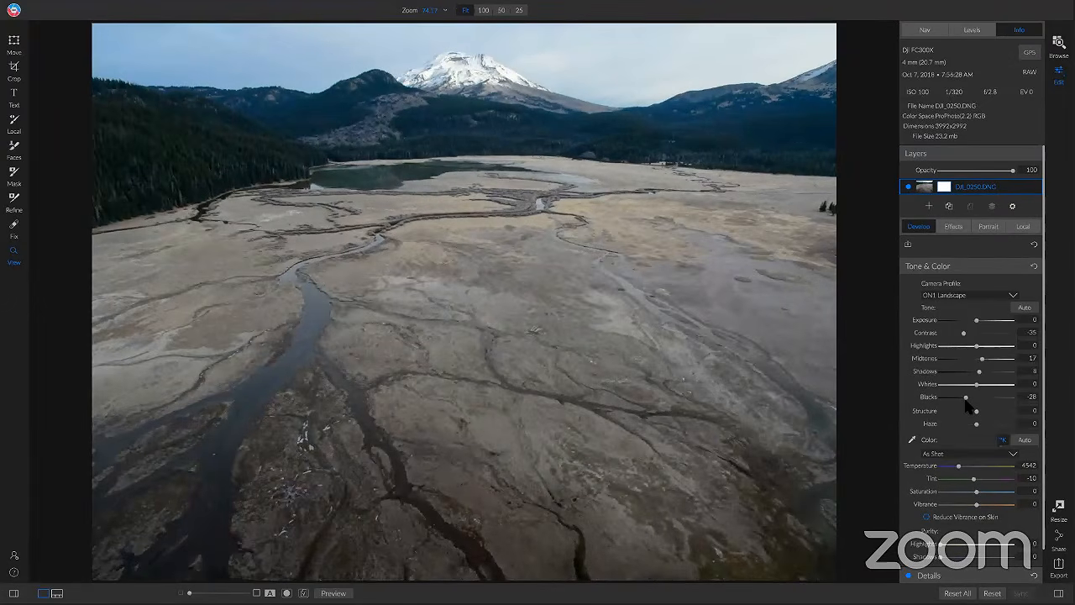
{"action": "key", "text": "backslash"}
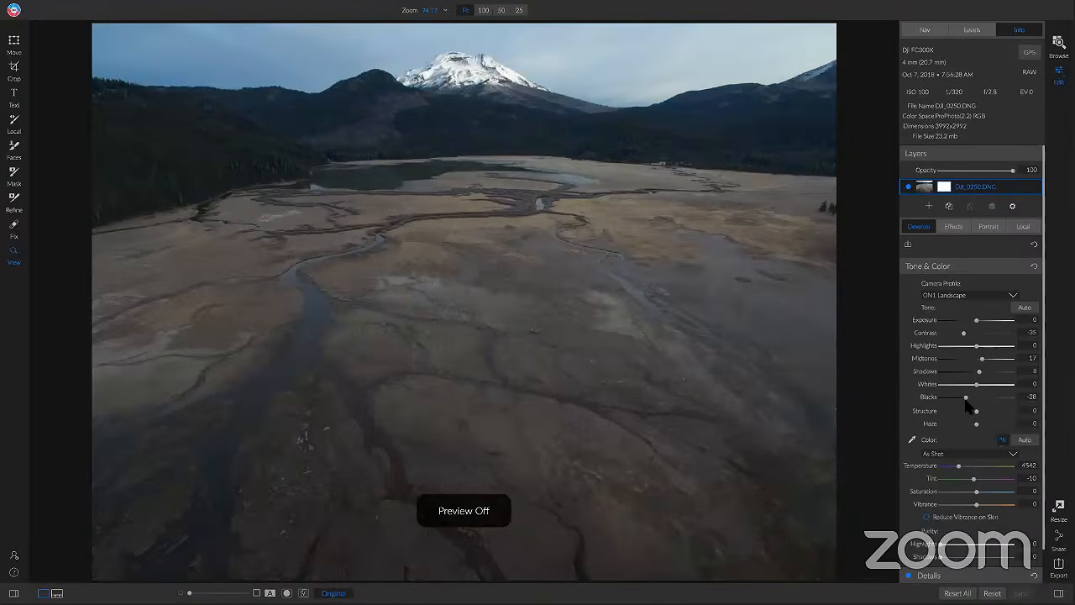
{"action": "key", "text": "backslash"}
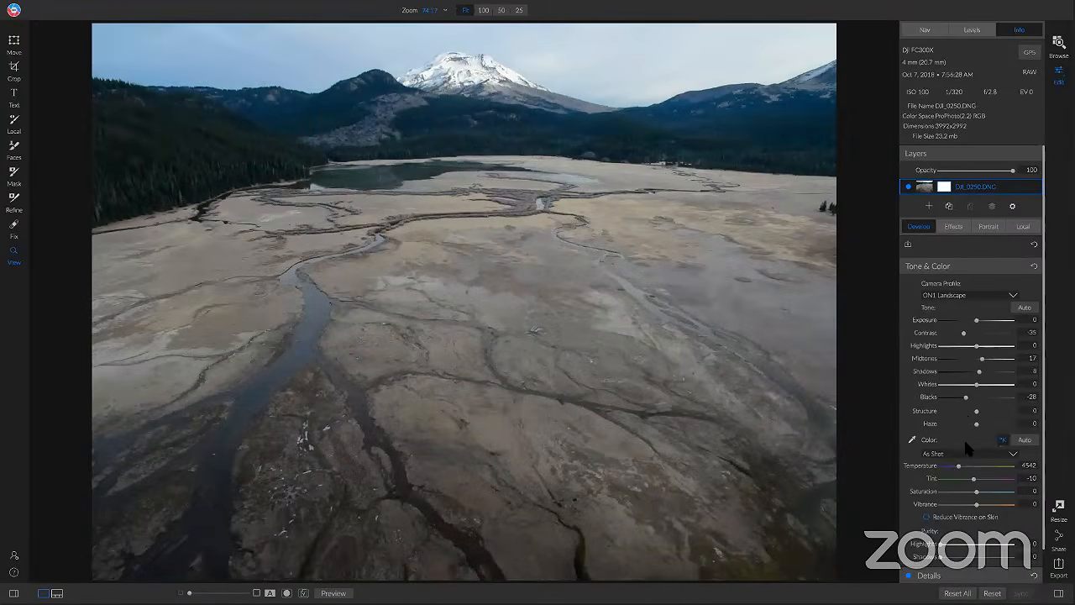
Step: Warm the mountain photo's white balance to a color temperature of 4838
{"action": "scroll", "coordinate": [964, 438], "scroll_direction": "down", "scroll_amount": 1}
{"action": "scroll", "coordinate": [962, 464], "scroll_direction": "up", "scroll_amount": 1}
{"action": "left_click_drag", "start_coordinate": [958, 469], "coordinate": [961, 468]}
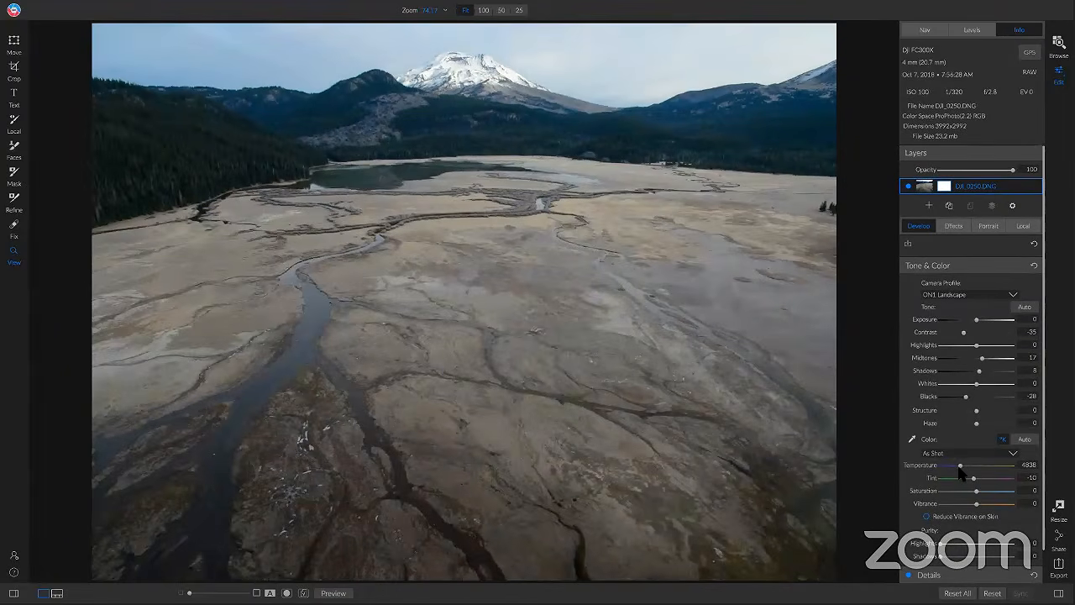
Step: Compare the warmed photo with the original and inspect the mountain at 100% zoom
{"action": "key", "text": "backslash"}
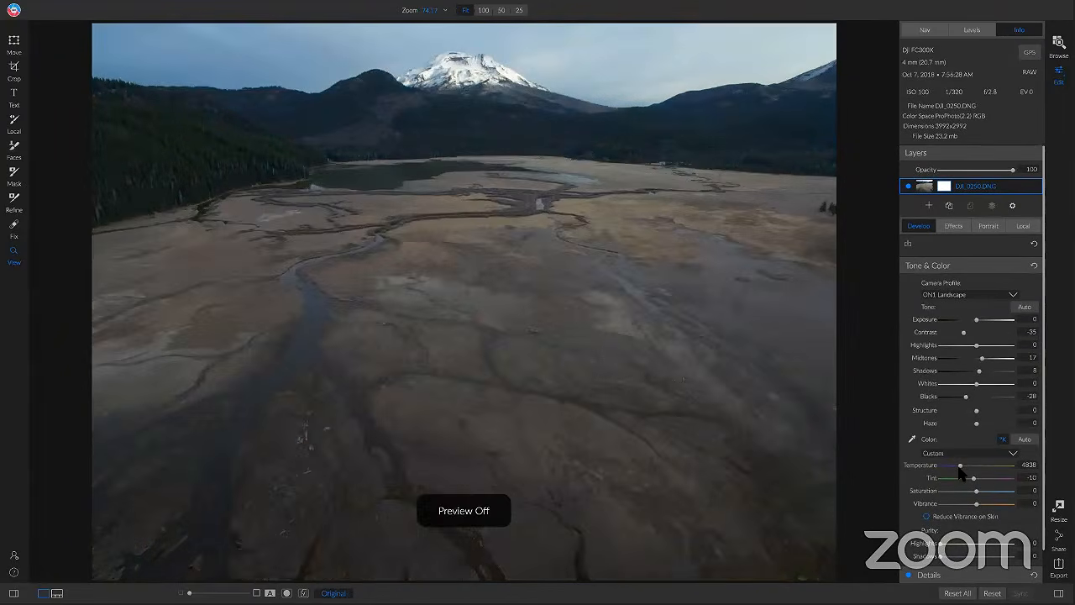
{"action": "key", "text": "backslash"}
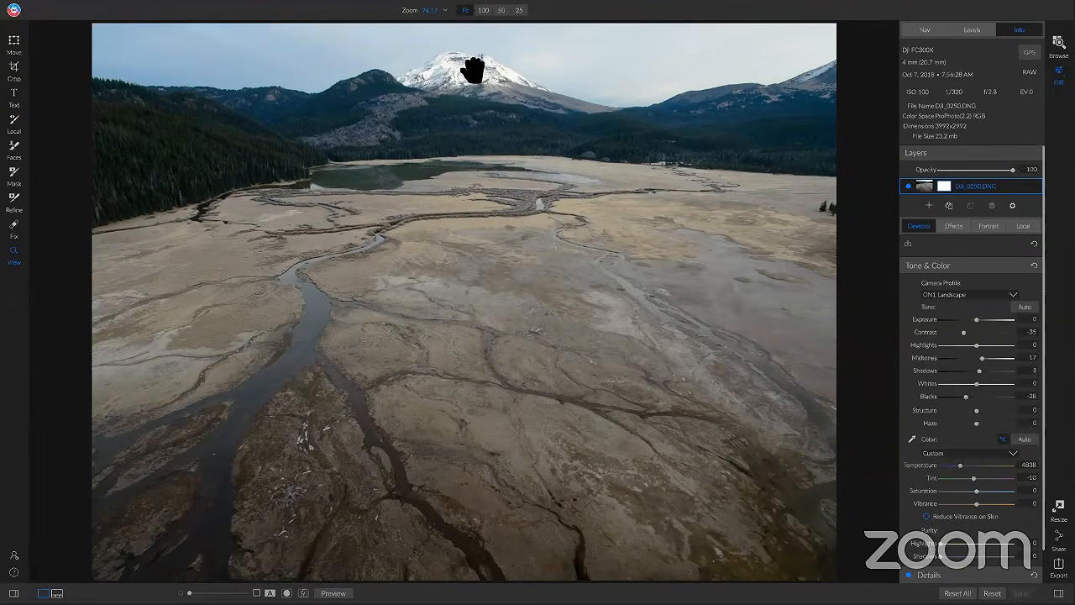
{"action": "left_click", "coordinate": [445, 74]}
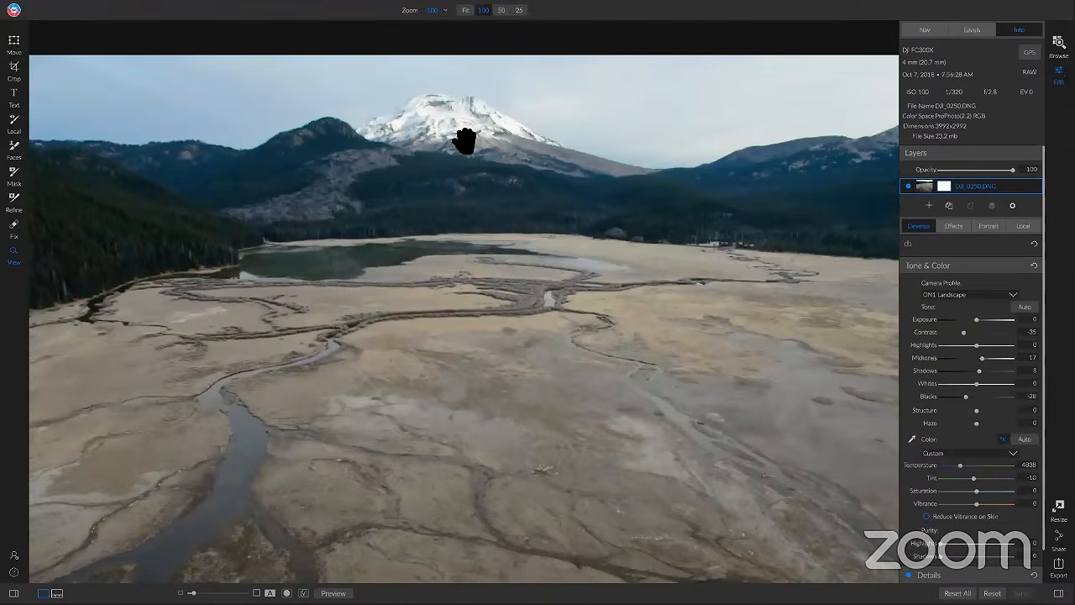
{"action": "left_click", "coordinate": [496, 278]}
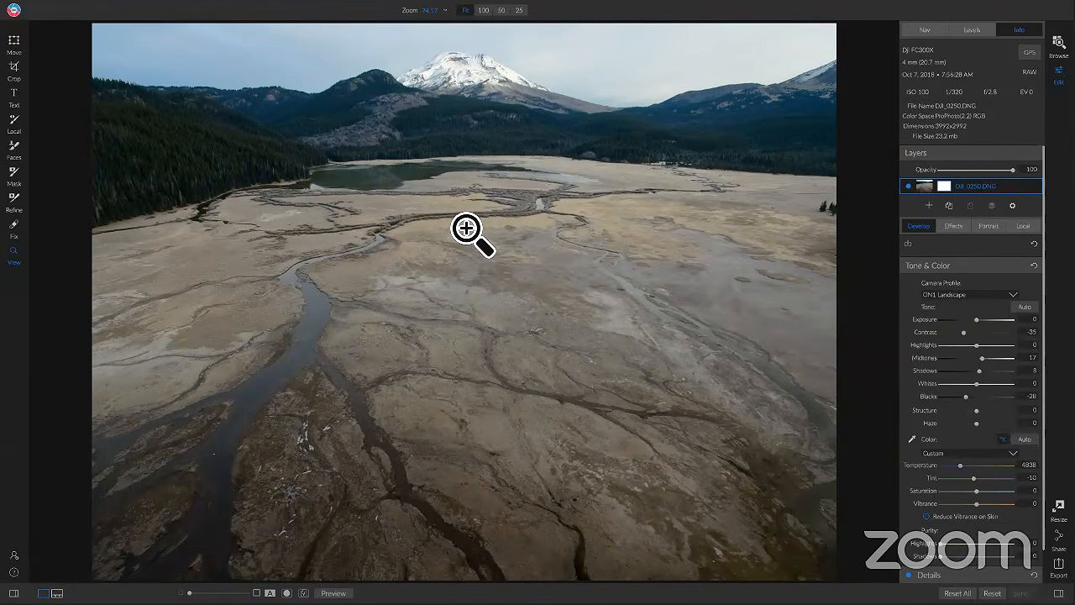
Step: Add a Dynamic Contrast effect filter and check its effect off and on and on the foreground at 100% zoom
{"action": "left_click", "coordinate": [954, 227]}
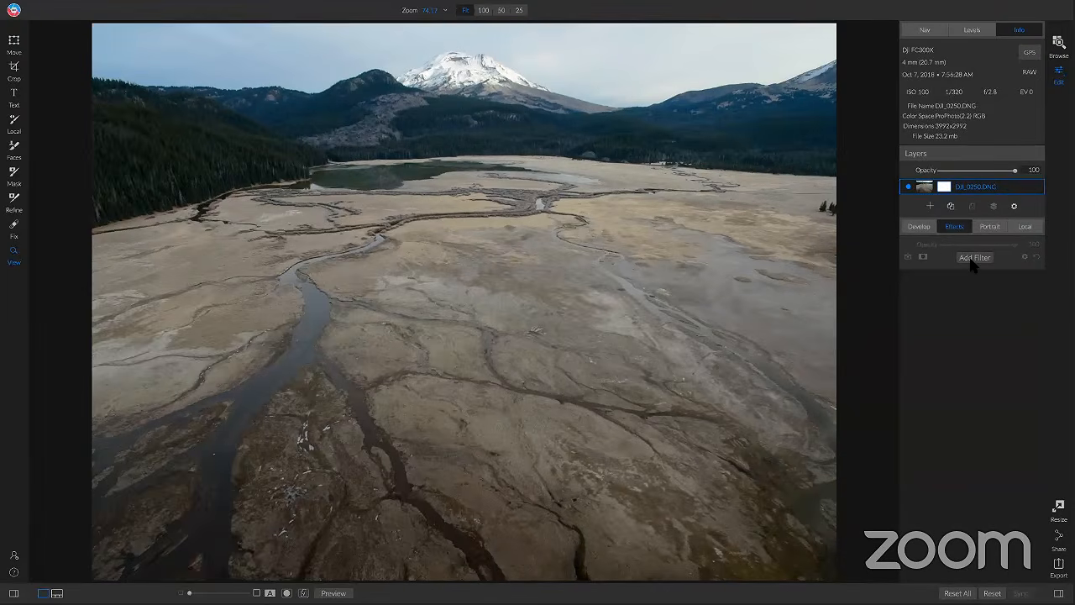
{"action": "left_click", "coordinate": [972, 259]}
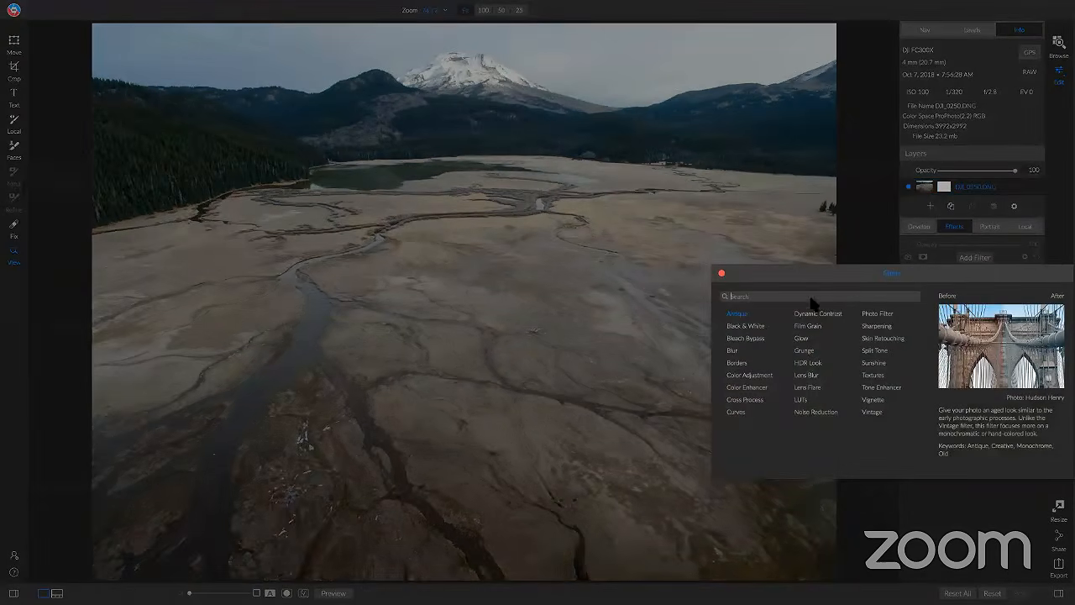
{"action": "left_click", "coordinate": [817, 314]}
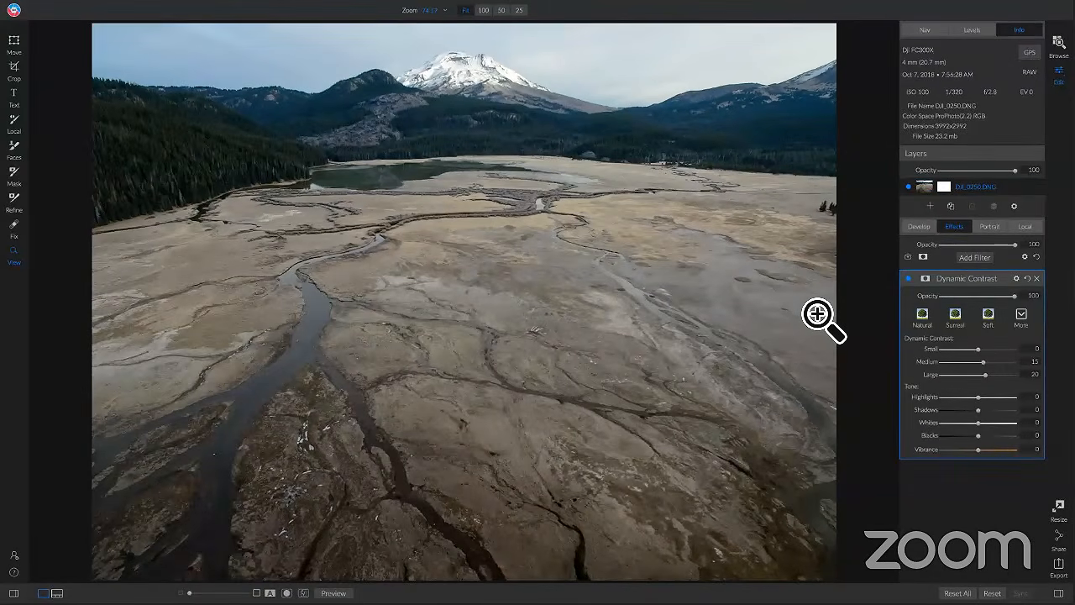
{"action": "left_click", "coordinate": [907, 279]}
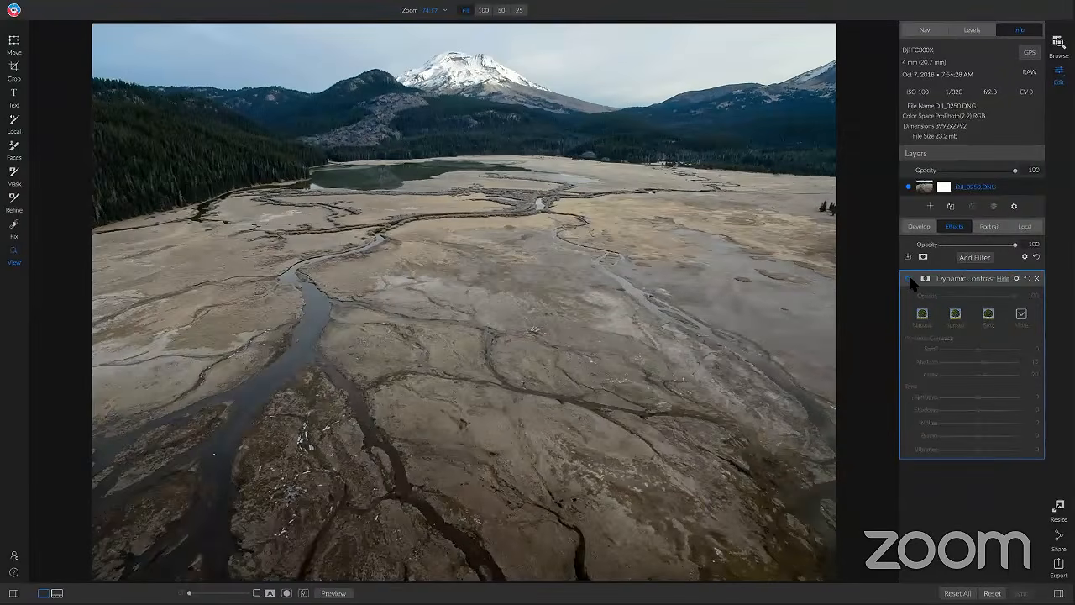
{"action": "left_click", "coordinate": [908, 279]}
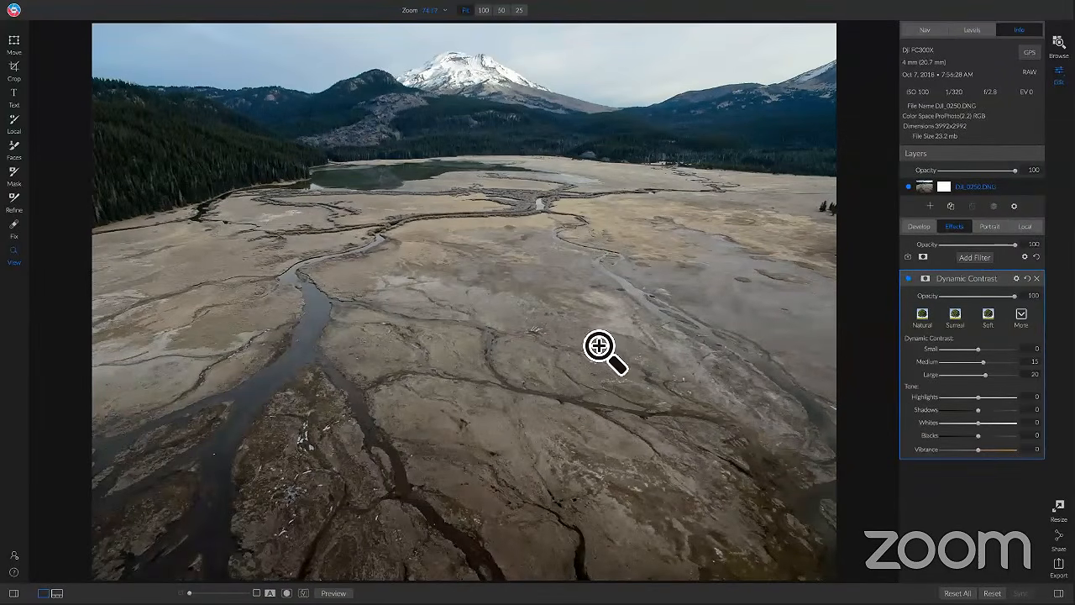
{"action": "left_click", "coordinate": [316, 487]}
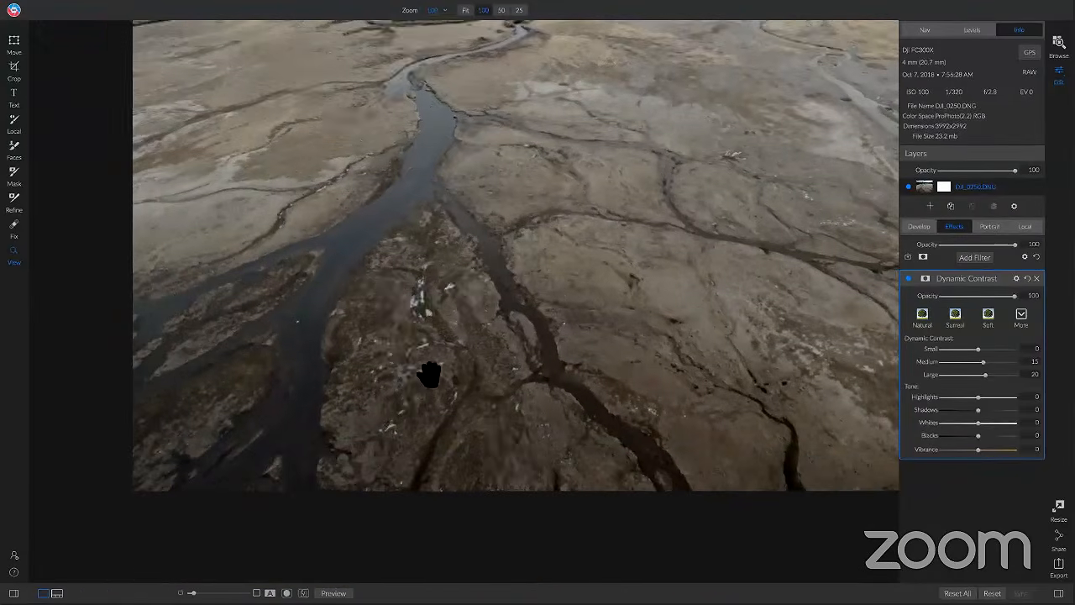
{"action": "left_click_drag", "start_coordinate": [560, 303], "coordinate": [483, 251]}
{"action": "left_click", "coordinate": [483, 251]}
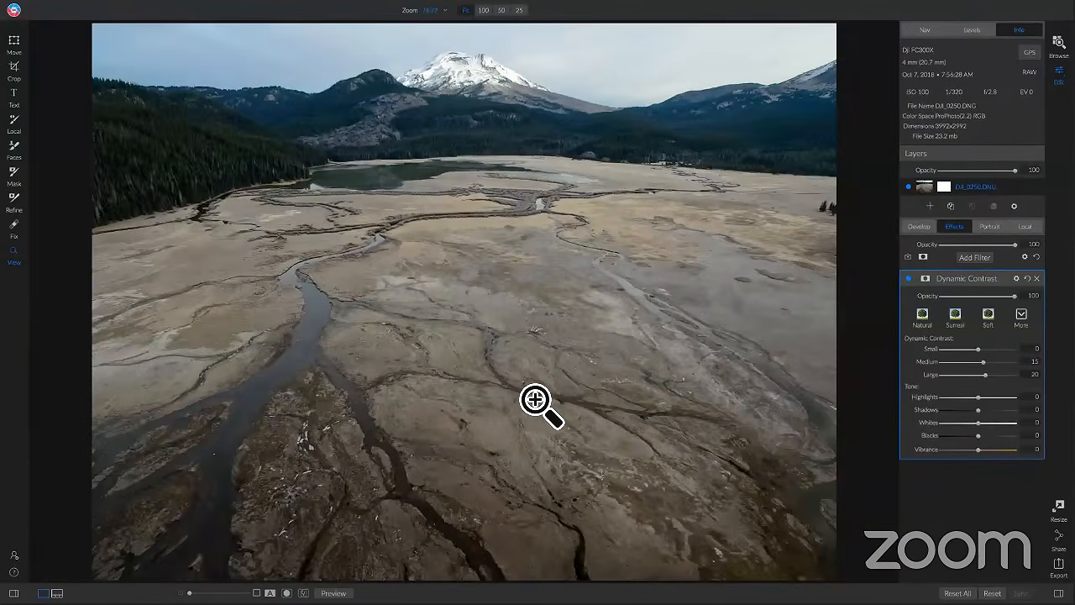
Step: Add a Curves filter on top of Dynamic Contrast
{"action": "left_click", "coordinate": [982, 257]}
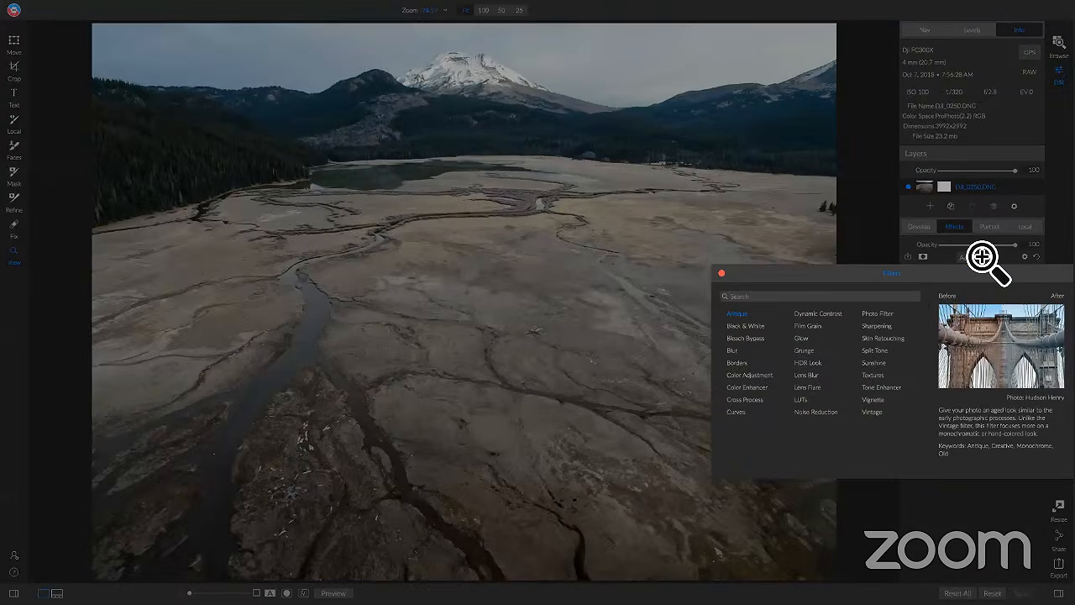
{"action": "left_click", "coordinate": [740, 411]}
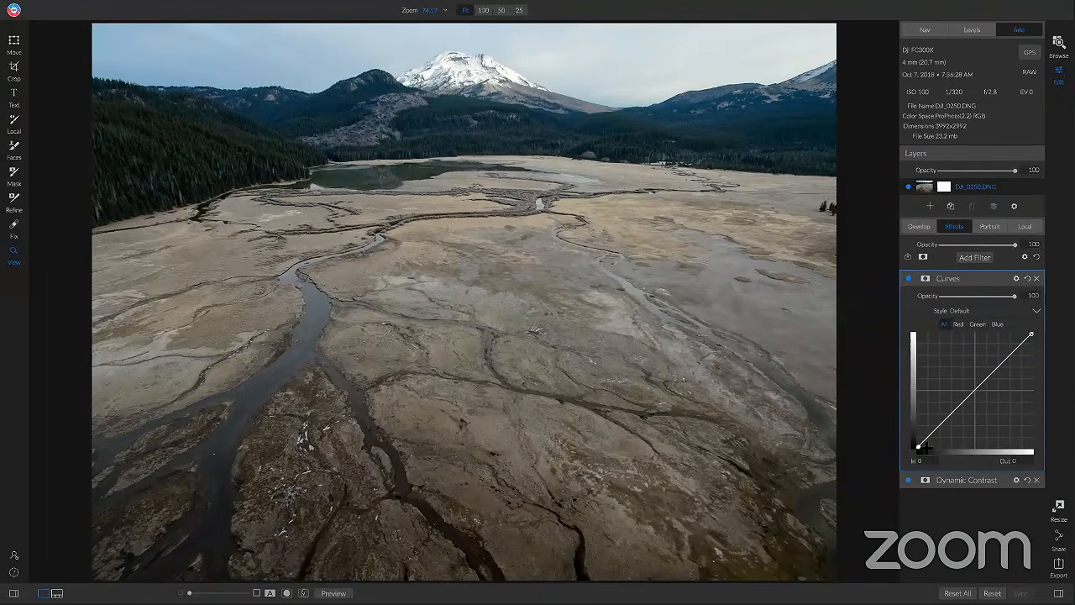
Step: Try lifting the curve's black point to input 16, output 50, return it to 0, and try moving the white point
{"action": "left_click_drag", "start_coordinate": [920, 446], "coordinate": [925, 429]}
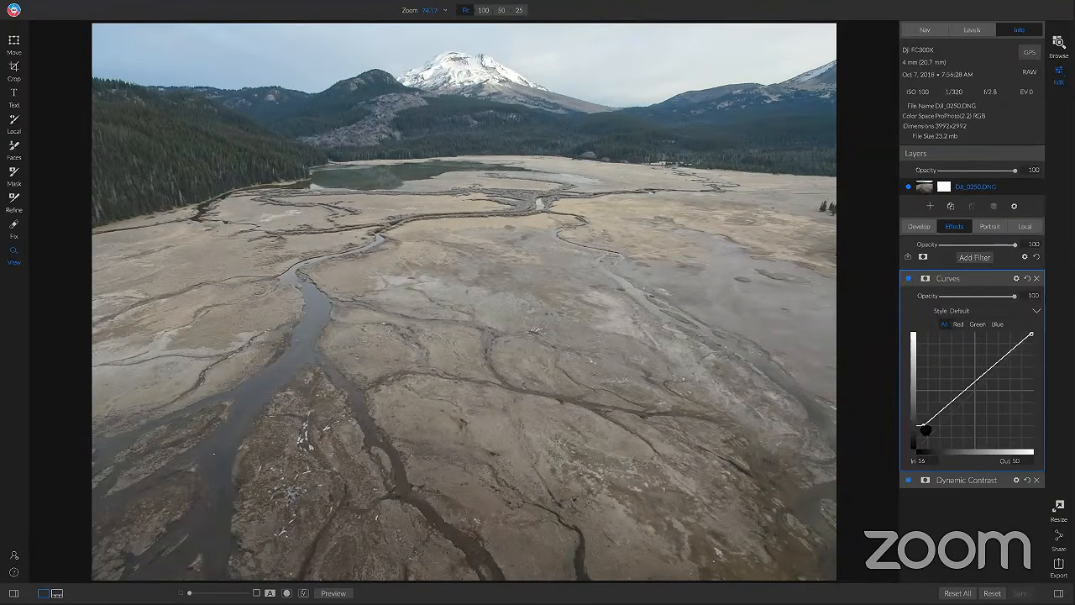
{"action": "left_click_drag", "start_coordinate": [925, 430], "coordinate": [918, 449]}
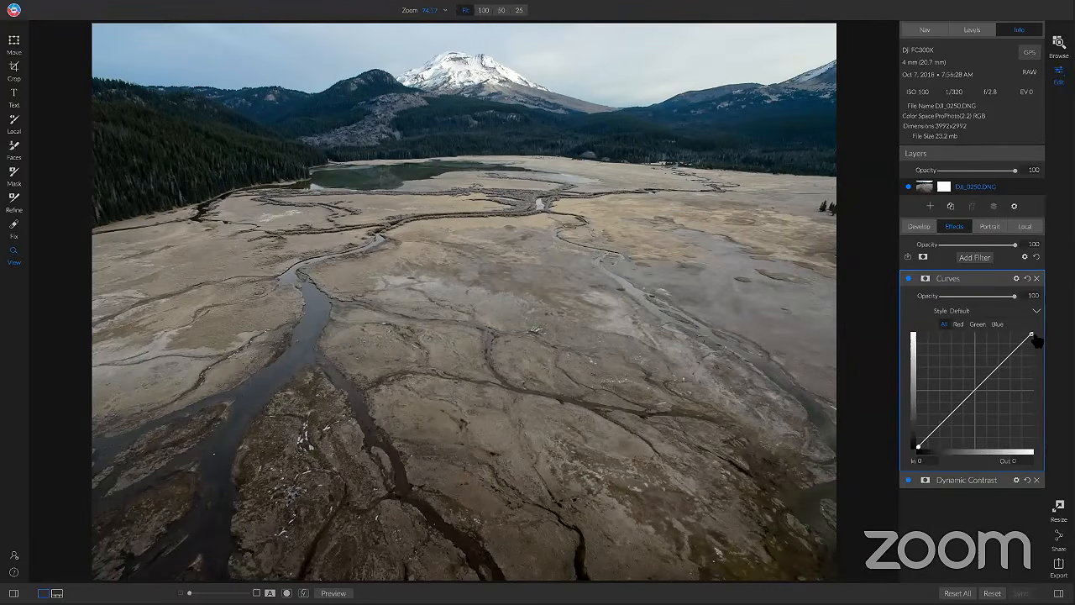
{"action": "left_click_drag", "start_coordinate": [1034, 338], "coordinate": [1054, 324]}
Step: Try brightening and darkening the midtones with a center curve point, compare the filter off and on, and reset the curve
{"action": "left_click_drag", "start_coordinate": [977, 394], "coordinate": [975, 376]}
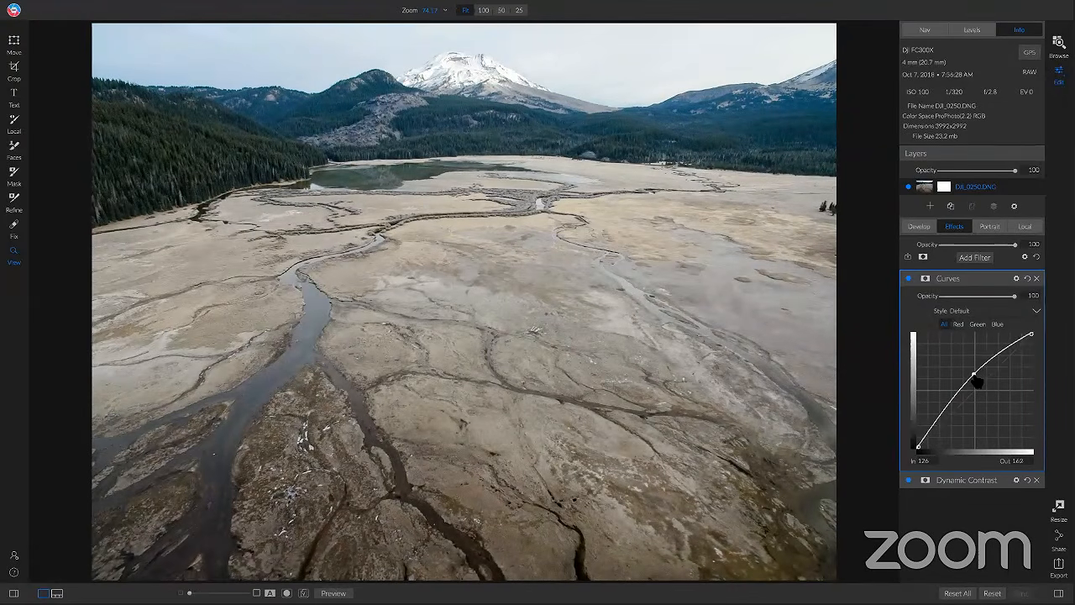
{"action": "left_click_drag", "start_coordinate": [975, 380], "coordinate": [979, 409]}
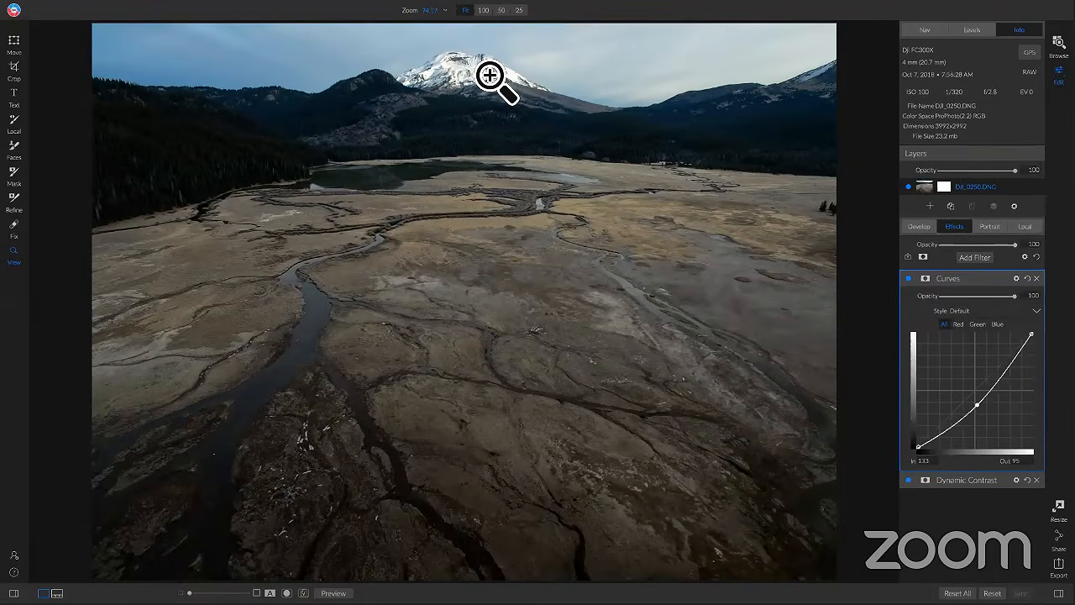
{"action": "left_click", "coordinate": [908, 278]}
{"action": "left_click", "coordinate": [907, 278]}
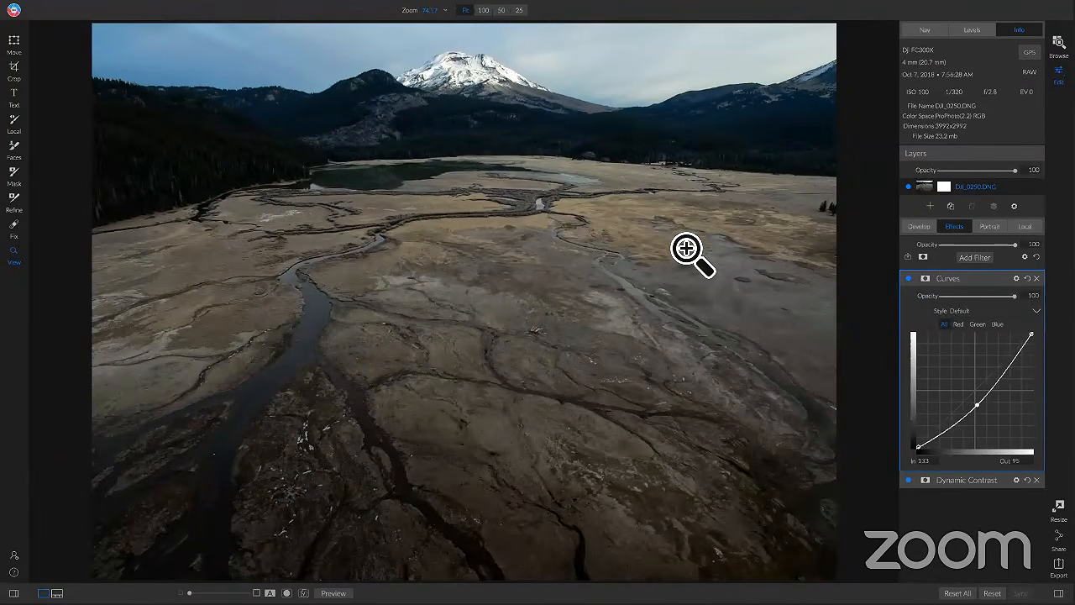
{"action": "left_click_drag", "start_coordinate": [977, 405], "coordinate": [976, 378]}
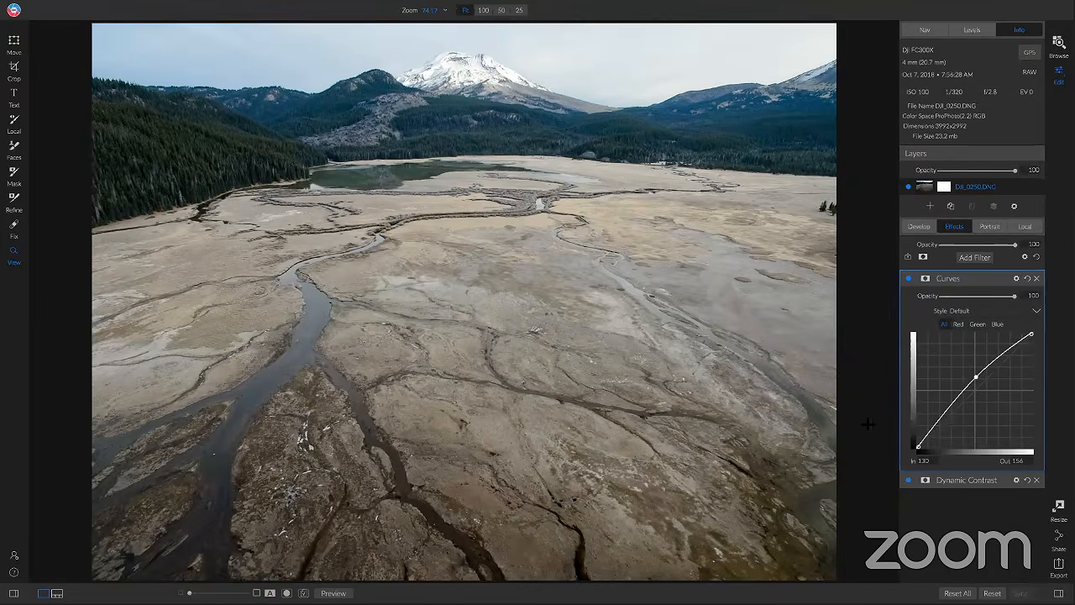
{"action": "left_click_drag", "start_coordinate": [977, 378], "coordinate": [979, 389]}
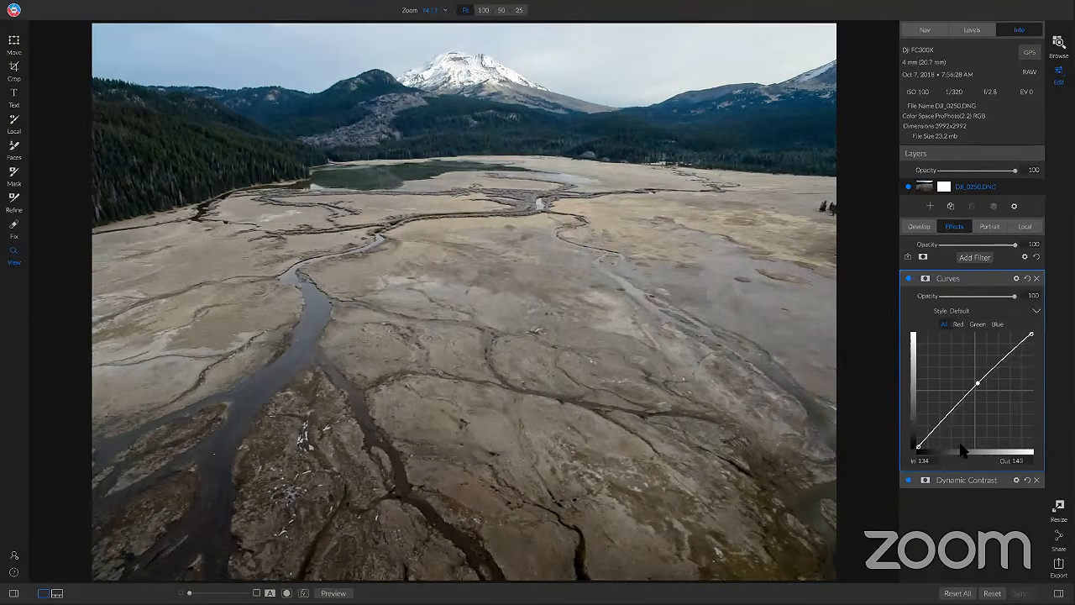
{"action": "left_click", "coordinate": [1027, 278]}
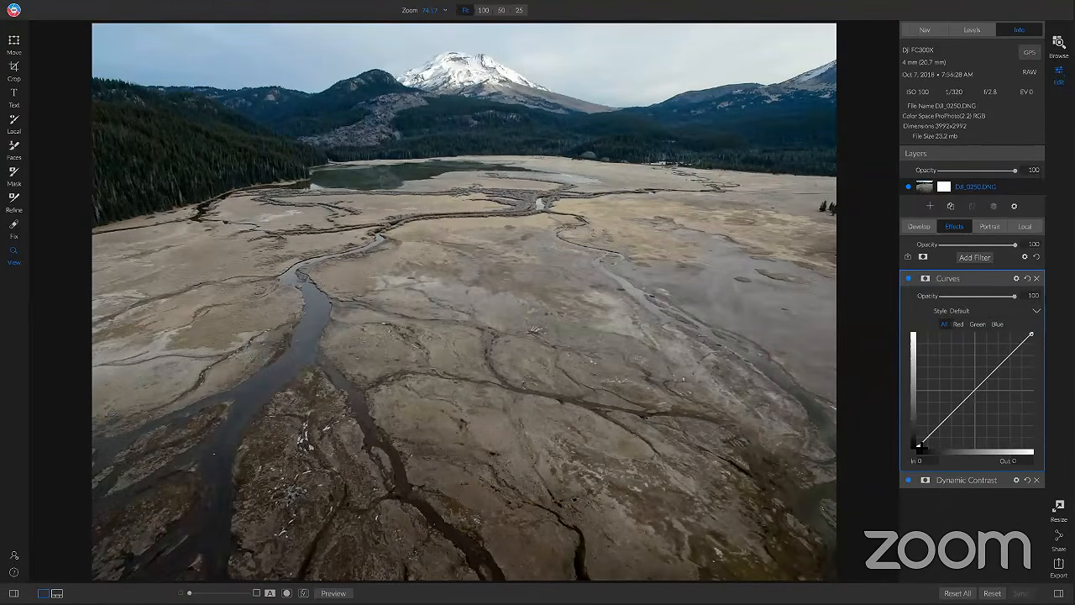
Step: Lift the curve's black point, add a shadow point at input 61, output 54 and a midtone point at 132, 140, and compare off and on
{"action": "left_click_drag", "start_coordinate": [919, 445], "coordinate": [923, 430]}
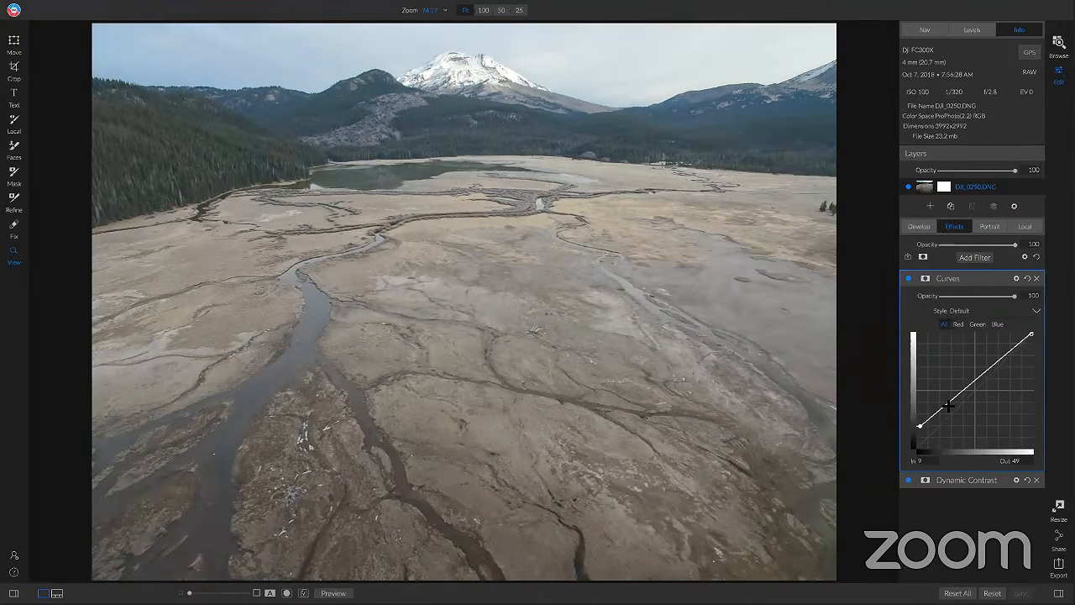
{"action": "left_click_drag", "start_coordinate": [948, 407], "coordinate": [948, 417]}
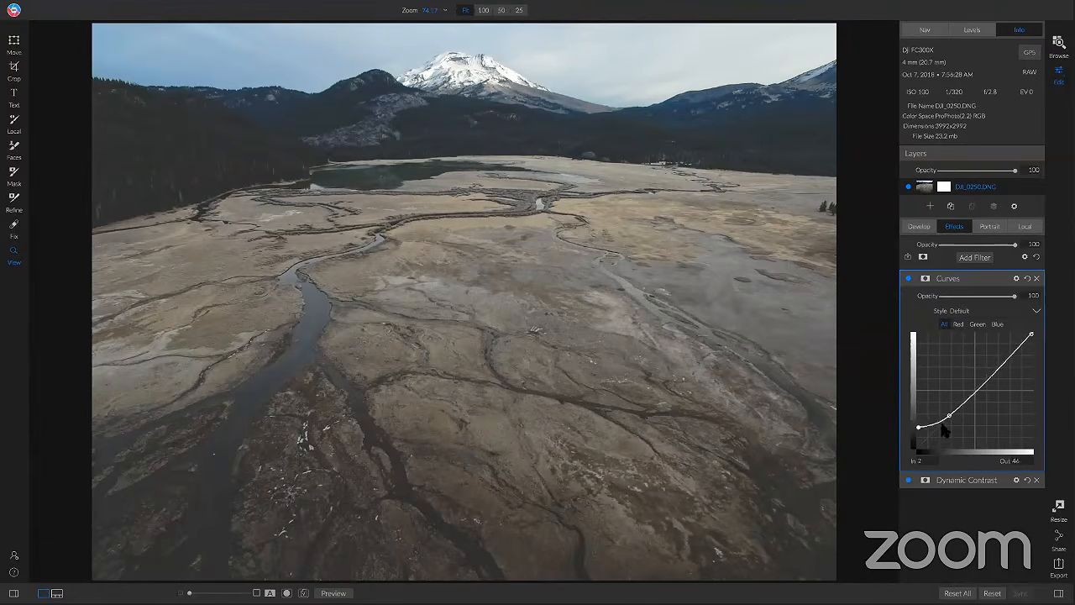
{"action": "left_click_drag", "start_coordinate": [917, 430], "coordinate": [946, 430]}
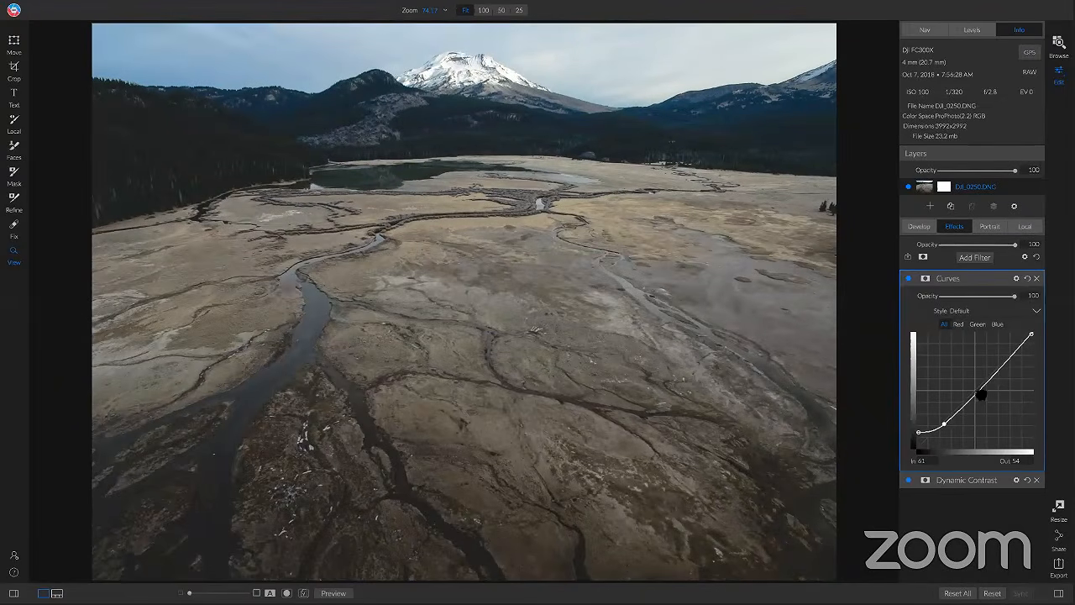
{"action": "left_click_drag", "start_coordinate": [980, 391], "coordinate": [980, 387]}
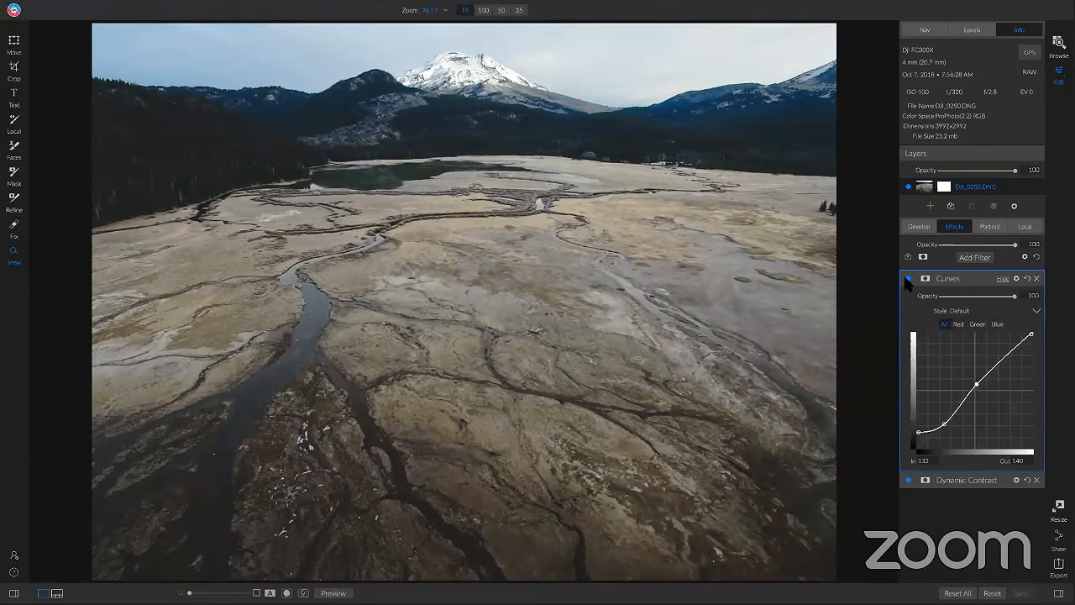
{"action": "left_click", "coordinate": [907, 281]}
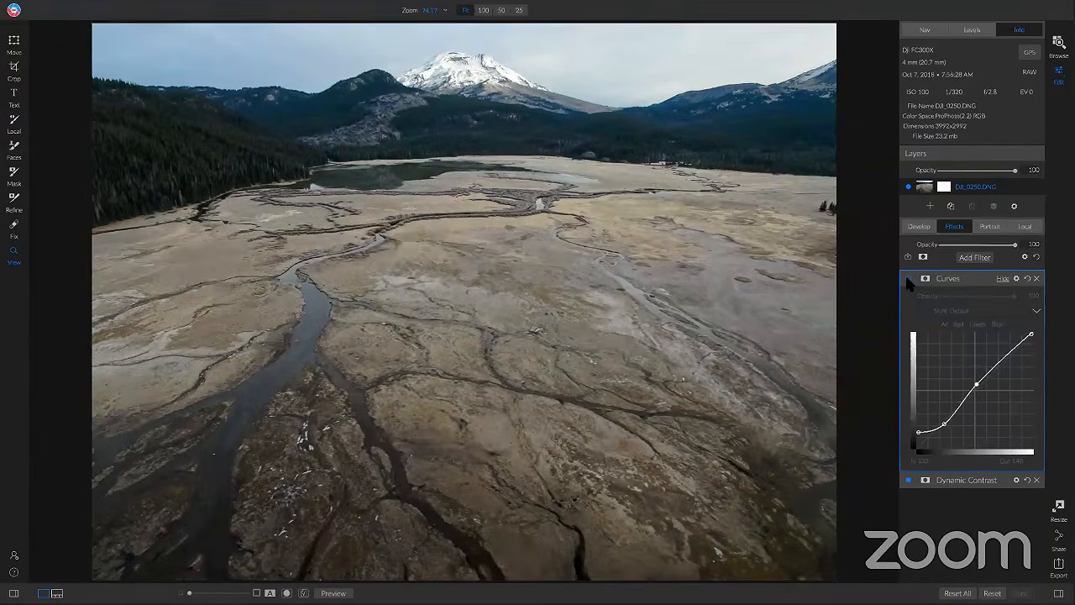
{"action": "left_click", "coordinate": [907, 279]}
Step: Lower the curve's black point, set the shadow point to input 65, output 55 and the midtone point to 132, 150, and compare off and on
{"action": "left_click_drag", "start_coordinate": [922, 442], "coordinate": [919, 442]}
{"action": "left_click_drag", "start_coordinate": [950, 433], "coordinate": [949, 429]}
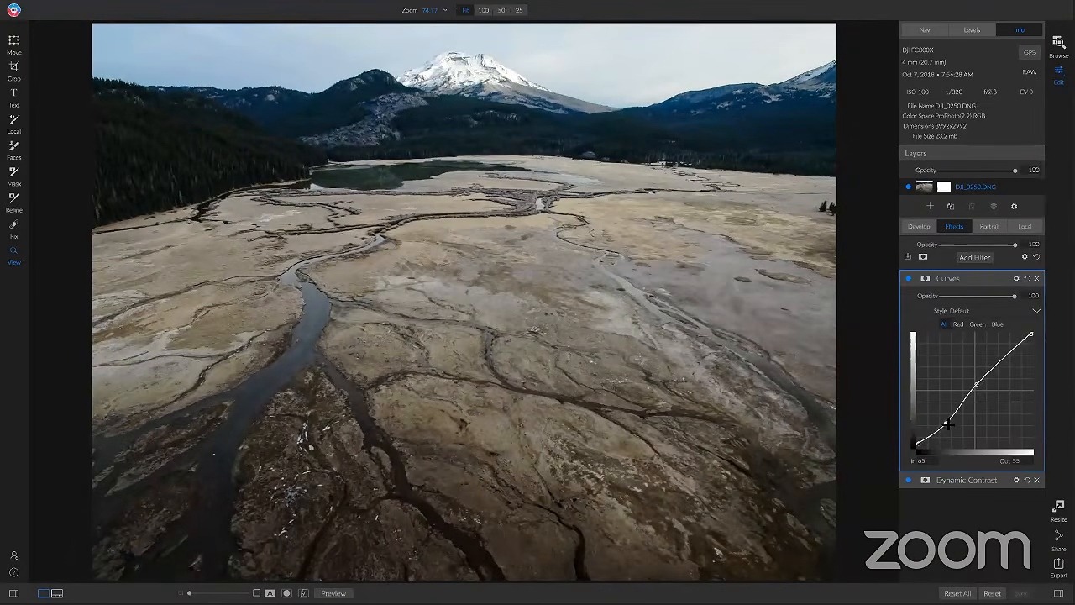
{"action": "left_click_drag", "start_coordinate": [979, 388], "coordinate": [977, 379]}
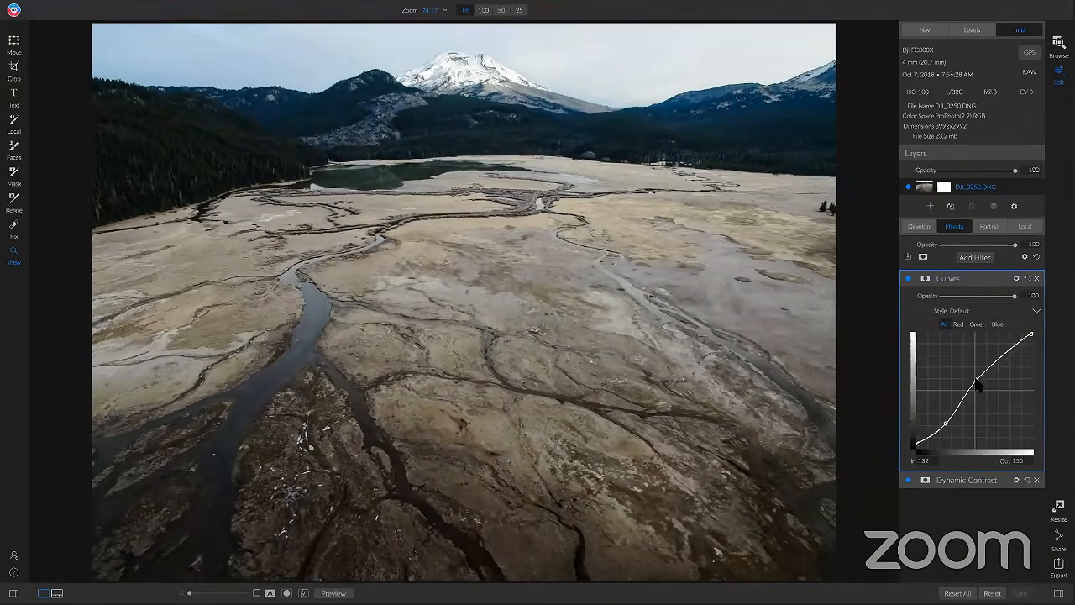
{"action": "left_click", "coordinate": [907, 277]}
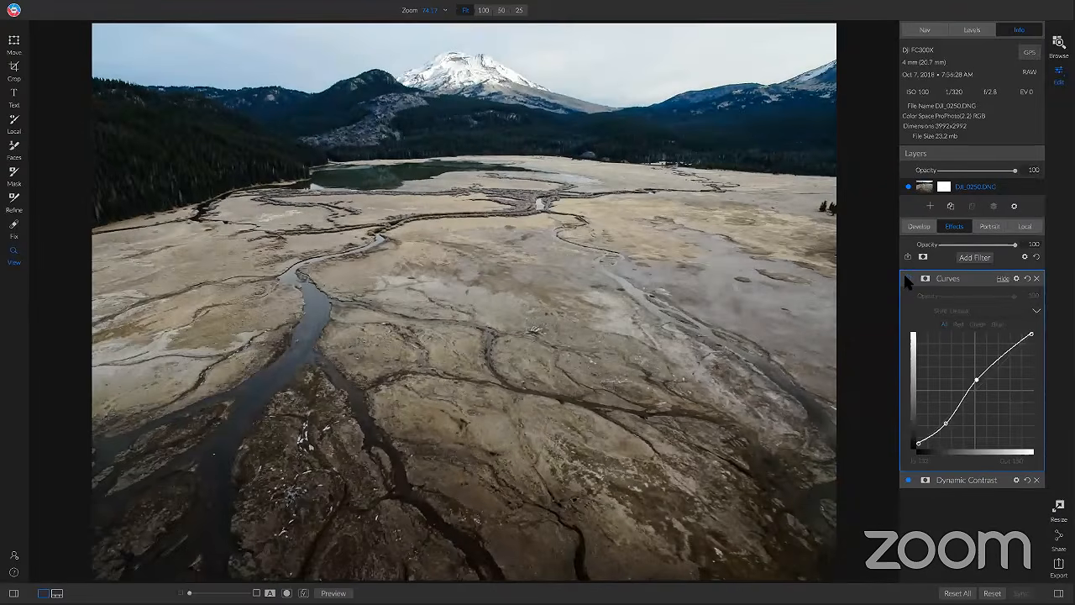
{"action": "left_click", "coordinate": [907, 277]}
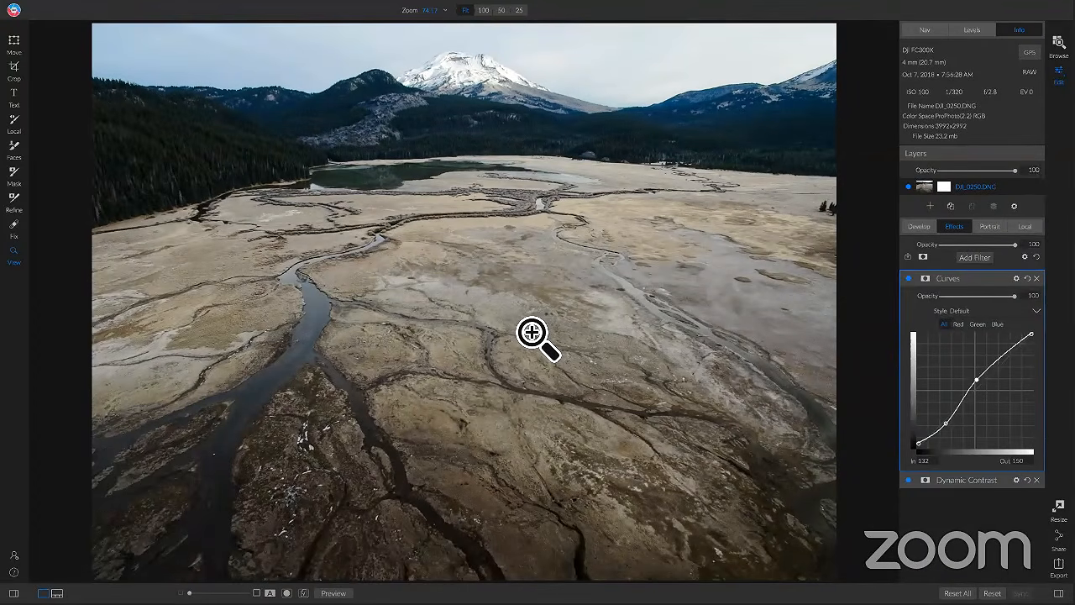
Step: Paint the Curves effect out of the sky with the masking brush at opacity 100, and compare the filter off and on
{"action": "key", "text": "b"}
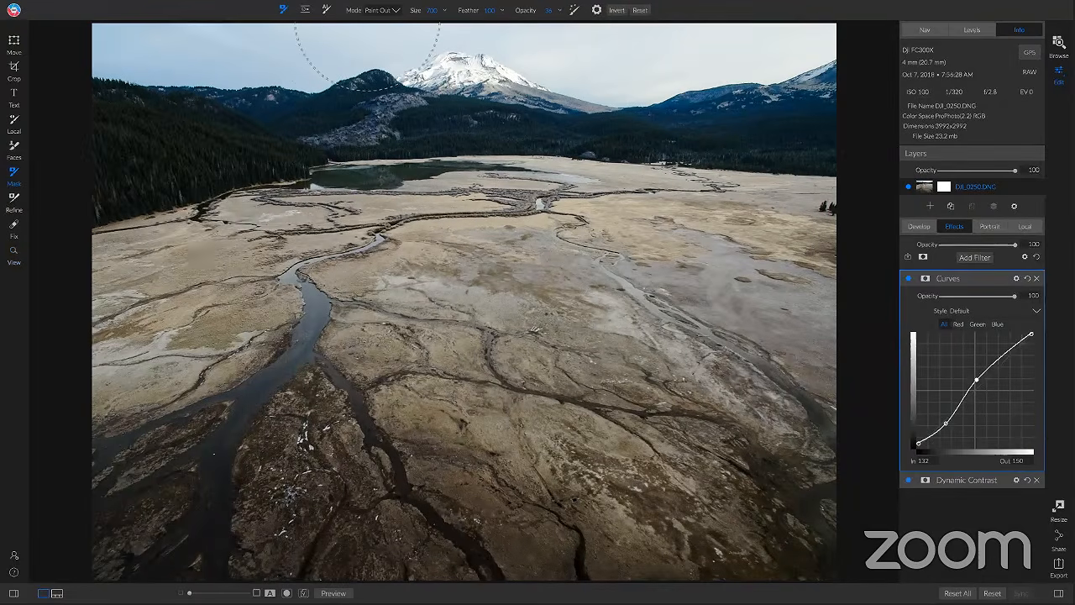
{"action": "left_click_drag", "start_coordinate": [552, 26], "coordinate": [769, 25]}
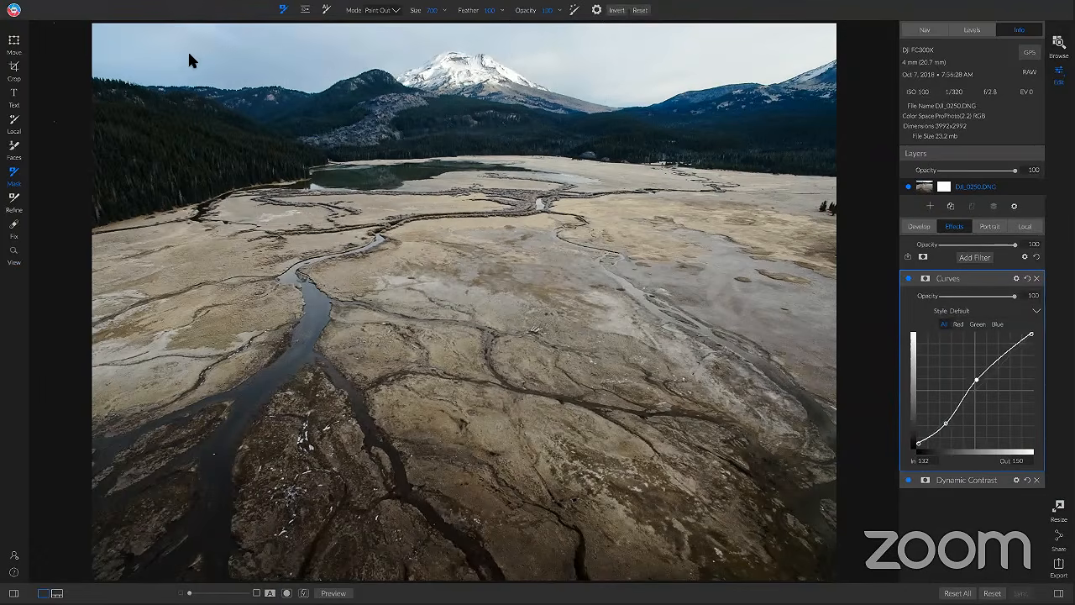
{"action": "mouse_move", "coordinate": [855, 55]}
{"action": "left_mouse_down"}
{"action": "mouse_move", "coordinate": [686, 74]}
{"action": "mouse_move", "coordinate": [410, 80]}
{"action": "mouse_move", "coordinate": [67, 55]}
{"action": "left_mouse_up"}
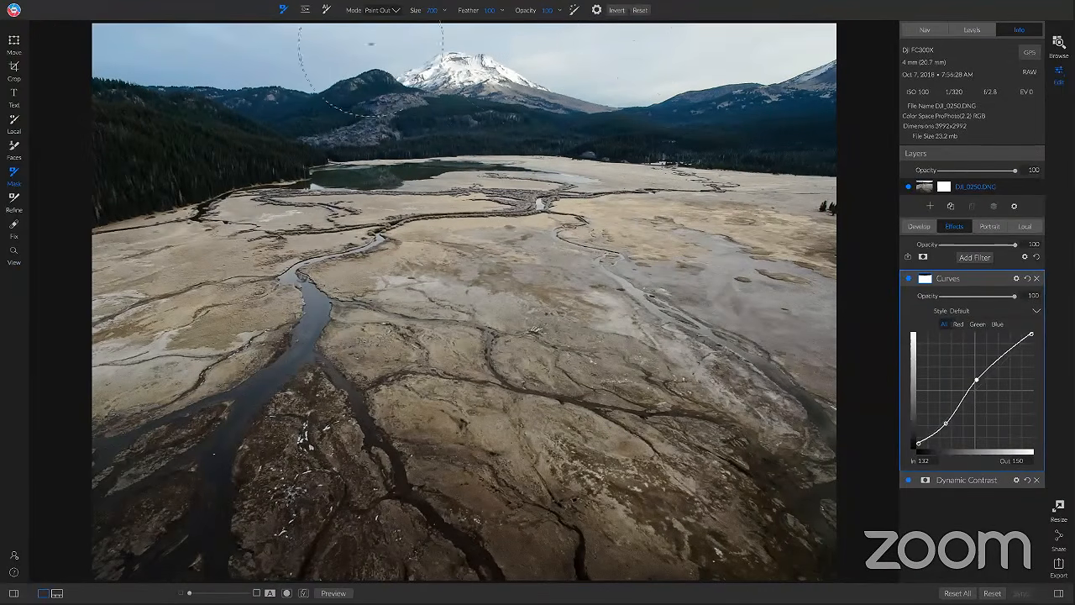
{"action": "left_click", "coordinate": [909, 283]}
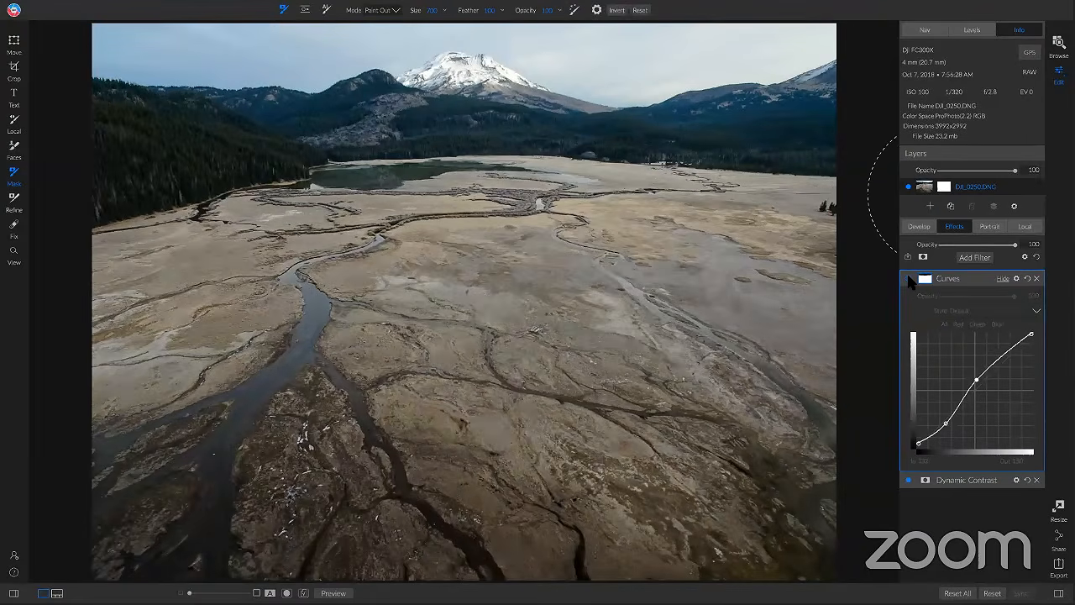
{"action": "left_click", "coordinate": [909, 282]}
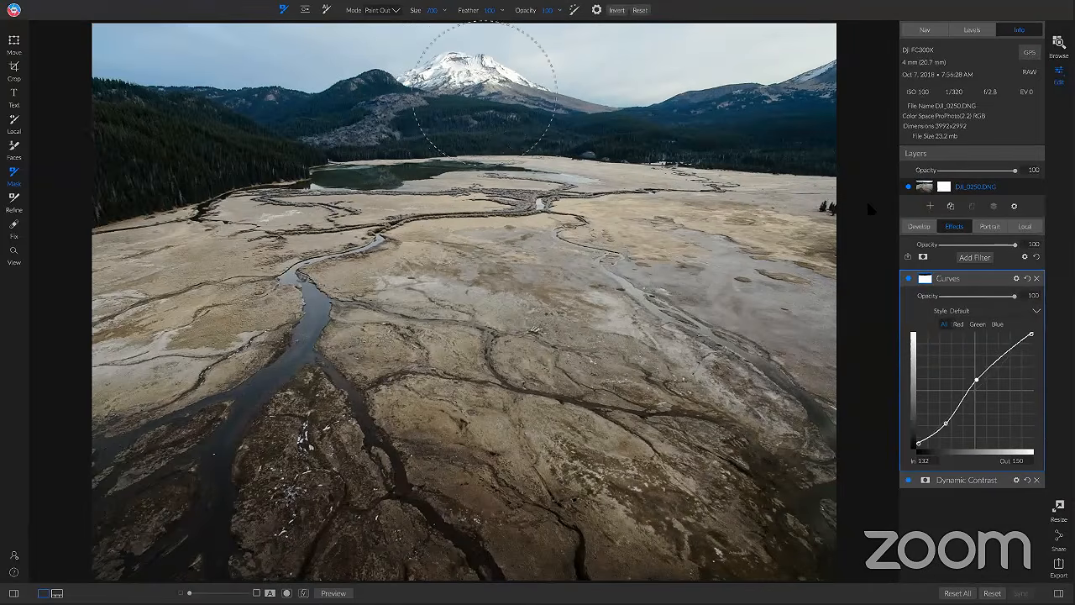
Step: Try painting a darkening local adjustment over the snowy mountain with a smaller brush, vary its opacity, compare off and on, and discard it
{"action": "left_click", "coordinate": [1025, 229]}
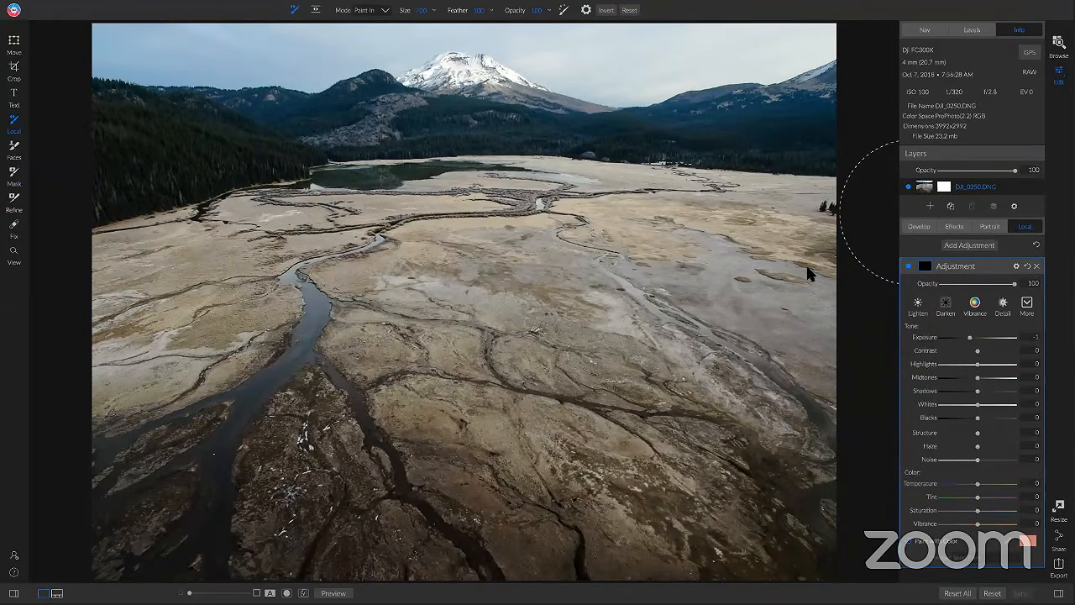
{"action": "key", "text": "bracketleft"}
{"action": "key", "text": "bracketleft"}
{"action": "left_click_drag", "start_coordinate": [1015, 285], "coordinate": [959, 288]}
{"action": "mouse_move", "coordinate": [431, 83]}
{"action": "left_mouse_down"}
{"action": "mouse_move", "coordinate": [460, 74]}
{"action": "mouse_move", "coordinate": [496, 97]}
{"action": "mouse_move", "coordinate": [404, 80]}
{"action": "mouse_move", "coordinate": [433, 71]}
{"action": "mouse_move", "coordinate": [418, 54]}
{"action": "mouse_move", "coordinate": [458, 54]}
{"action": "mouse_move", "coordinate": [528, 82]}
{"action": "mouse_move", "coordinate": [535, 100]}
{"action": "left_mouse_up"}
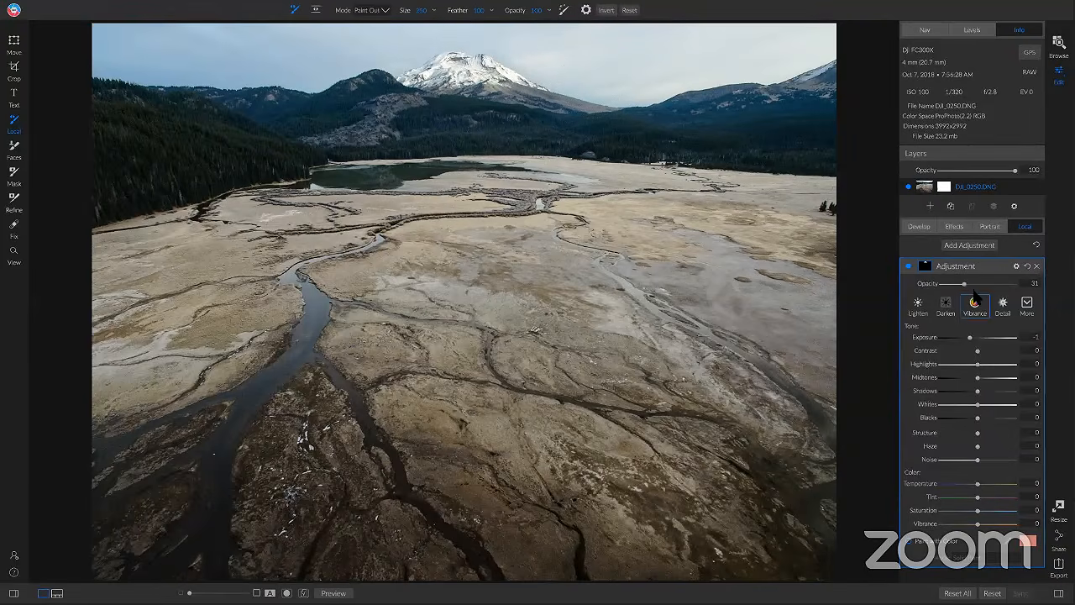
{"action": "left_click_drag", "start_coordinate": [964, 285], "coordinate": [978, 287]}
{"action": "left_click", "coordinate": [908, 266]}
{"action": "left_click", "coordinate": [909, 266]}
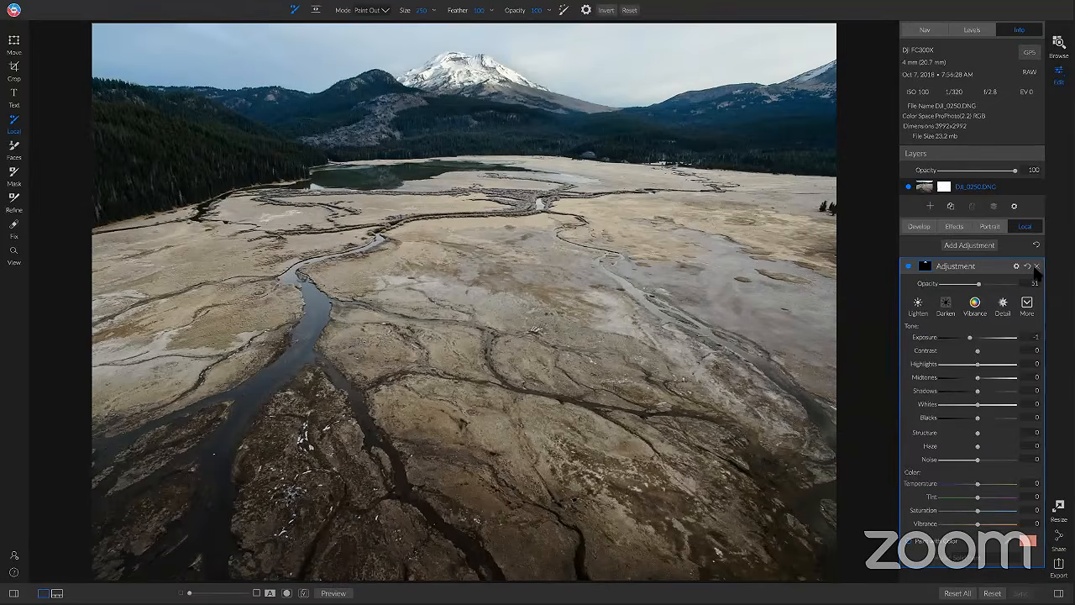
{"action": "left_click", "coordinate": [1028, 267]}
Step: Add a Darken local adjustment and mask it with a Linear Top gradient centered near the tree line below the mountains
{"action": "left_click", "coordinate": [982, 248]}
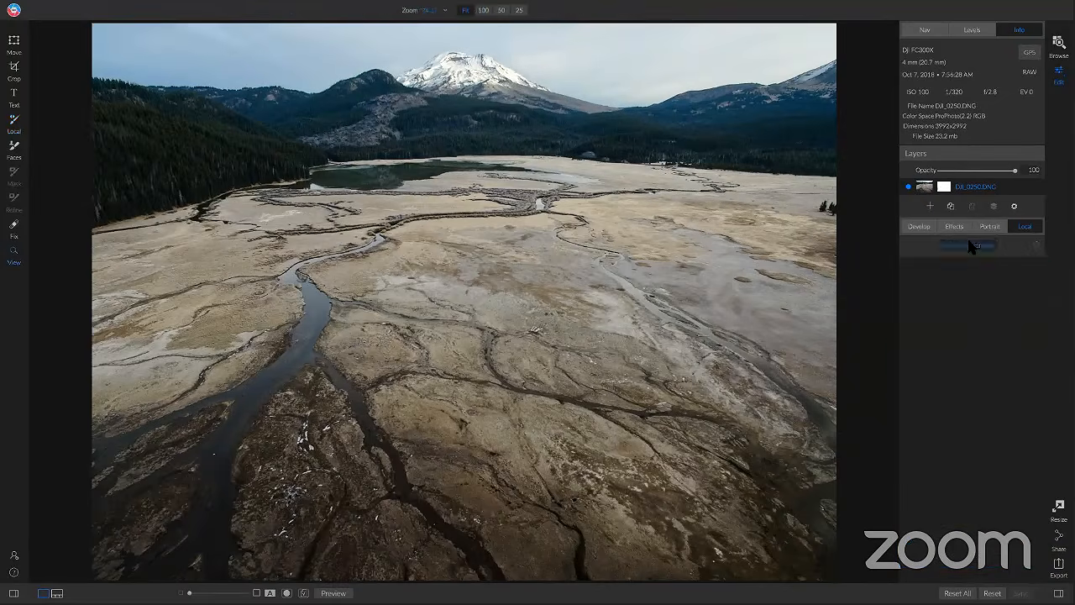
{"action": "left_click", "coordinate": [945, 305]}
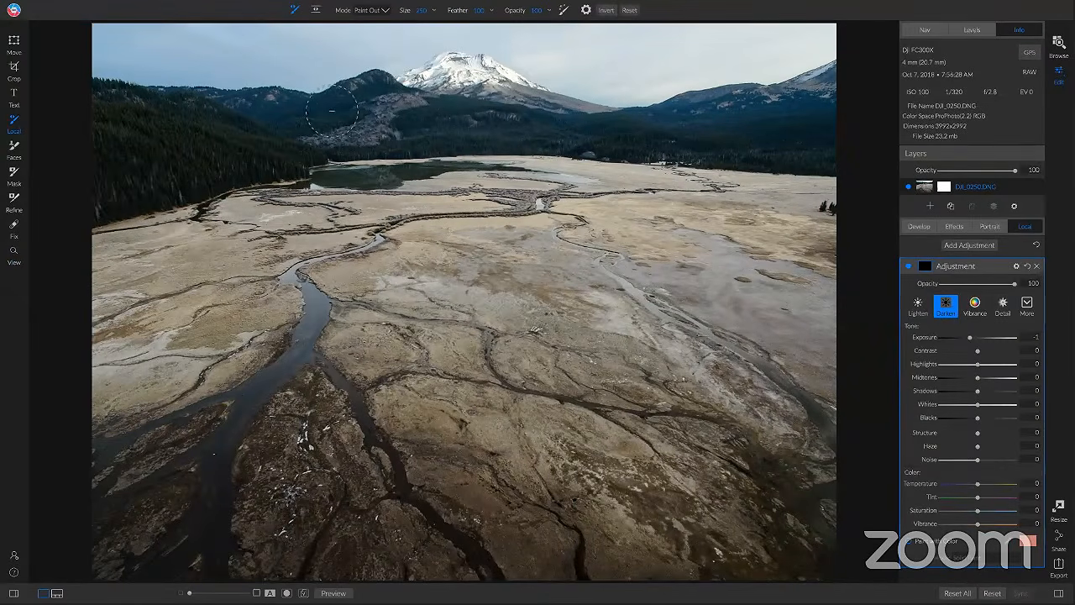
{"action": "left_click", "coordinate": [314, 10]}
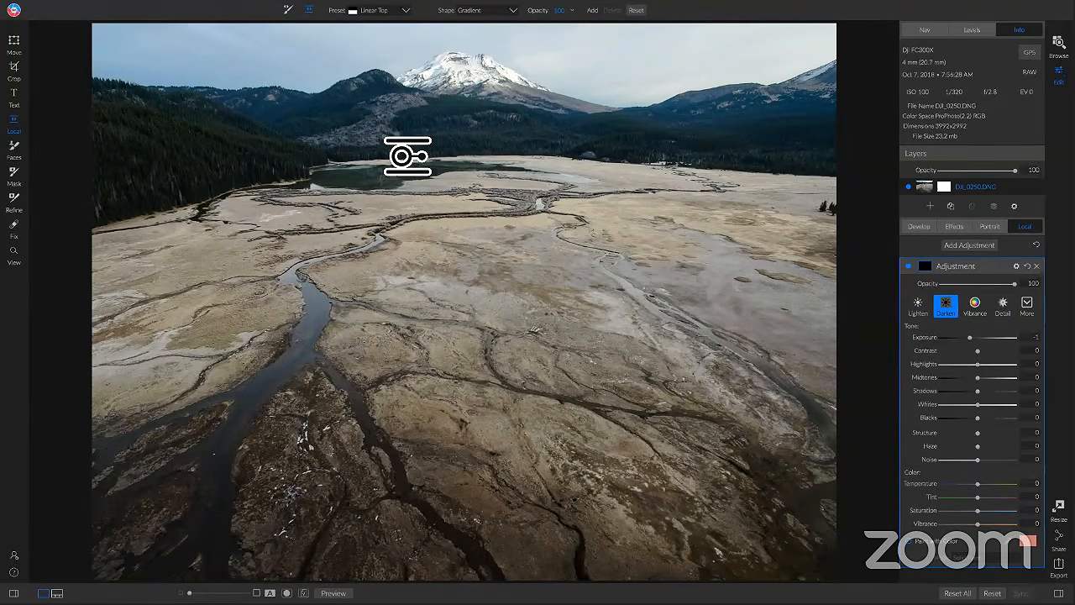
{"action": "left_click", "coordinate": [476, 144]}
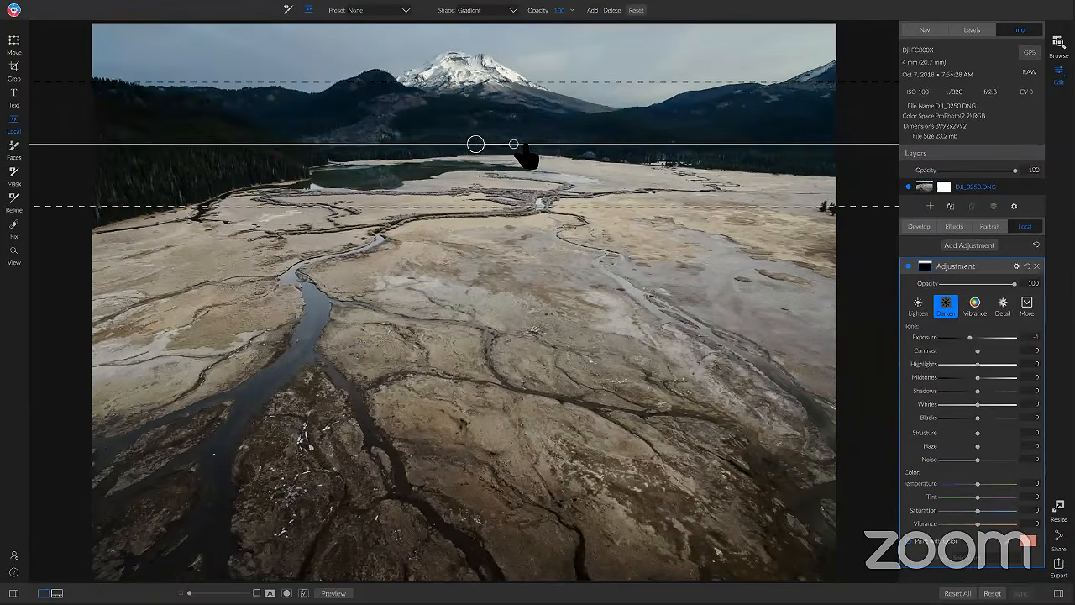
{"action": "left_click_drag", "start_coordinate": [476, 145], "coordinate": [486, 149]}
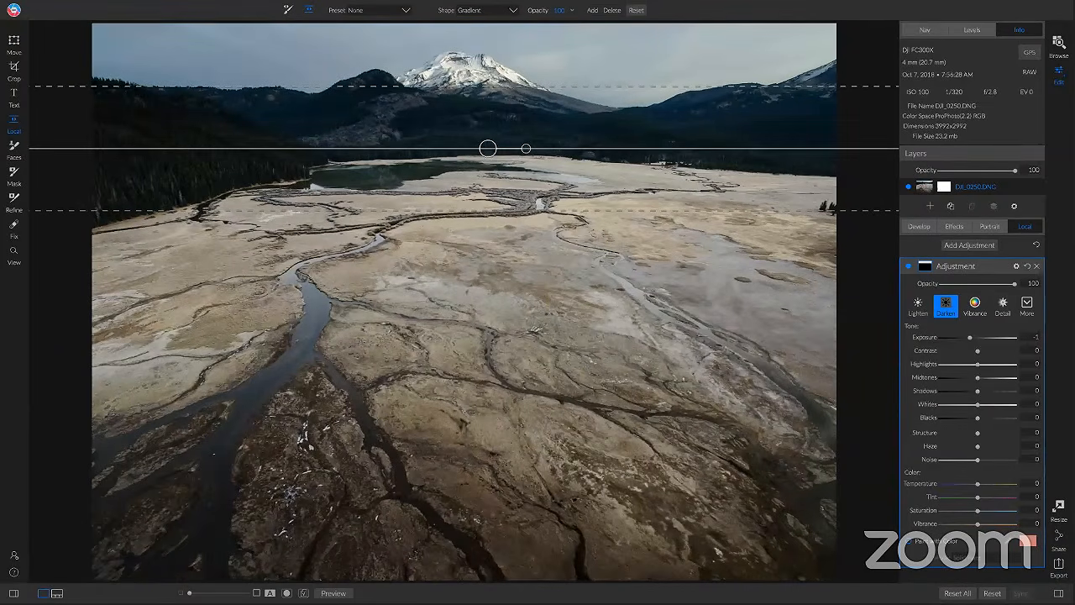
Step: Set the Darken adjustment's opacity to 54 and shadows to 16, comparing the adjustment off and on
{"action": "left_click_drag", "start_coordinate": [1016, 284], "coordinate": [981, 288]}
{"action": "left_click", "coordinate": [977, 287]}
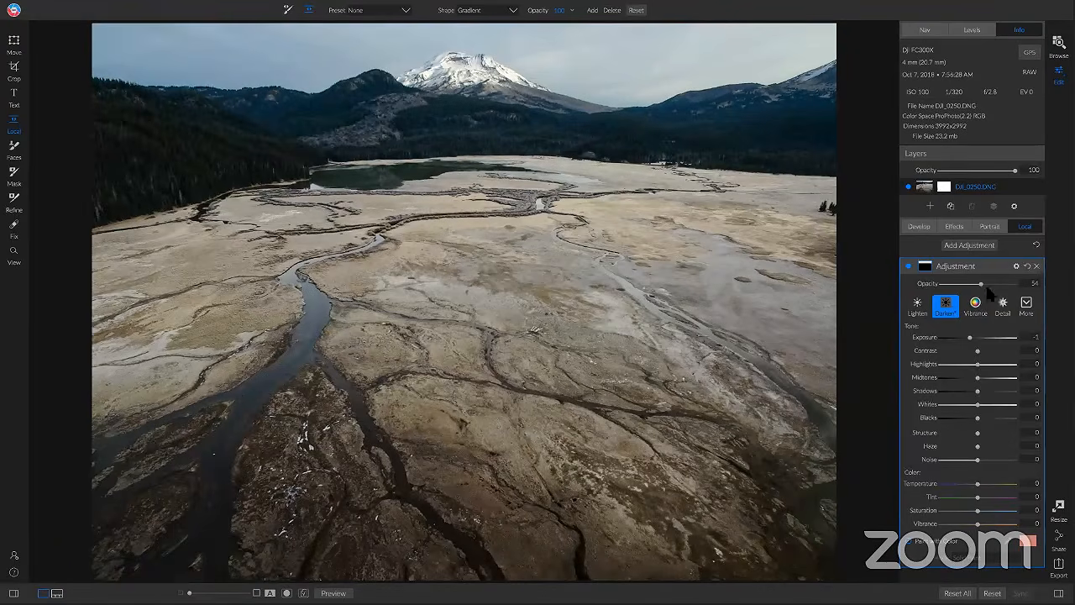
{"action": "left_click", "coordinate": [908, 266]}
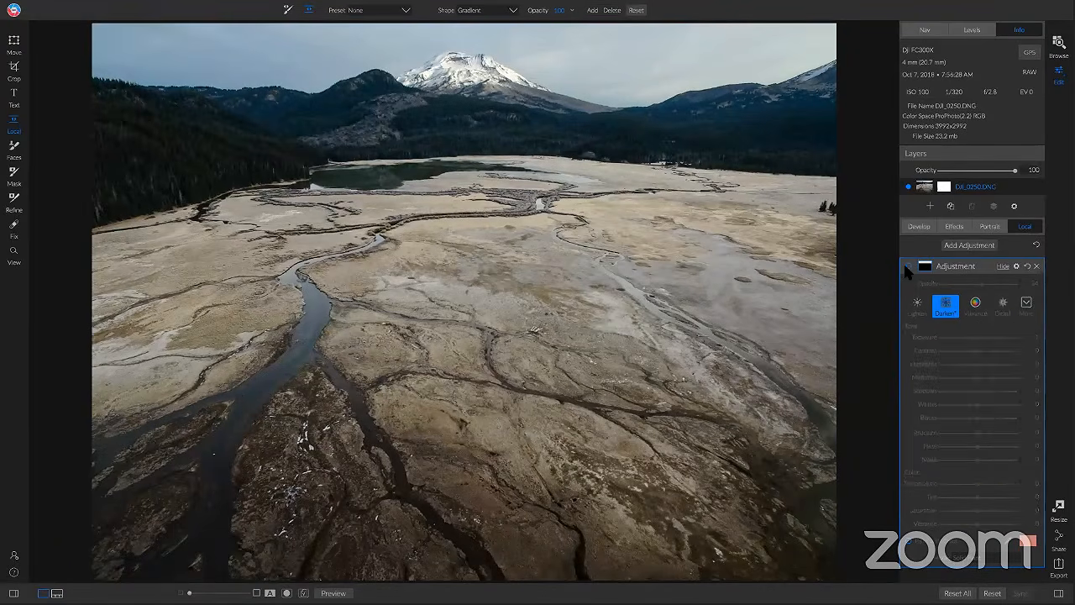
{"action": "left_click", "coordinate": [906, 266]}
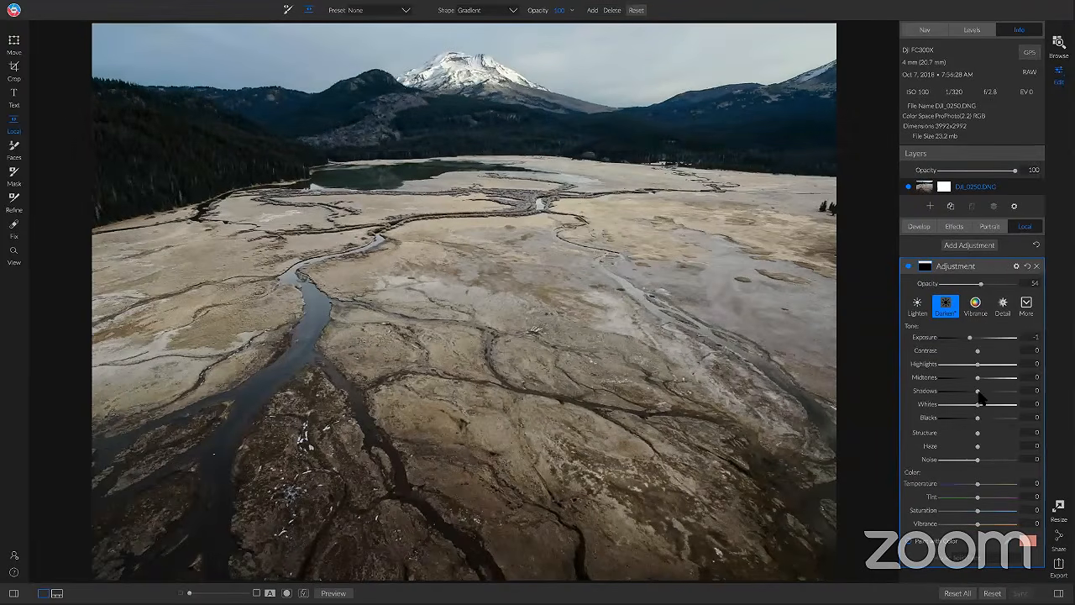
{"action": "left_click_drag", "start_coordinate": [978, 393], "coordinate": [983, 396]}
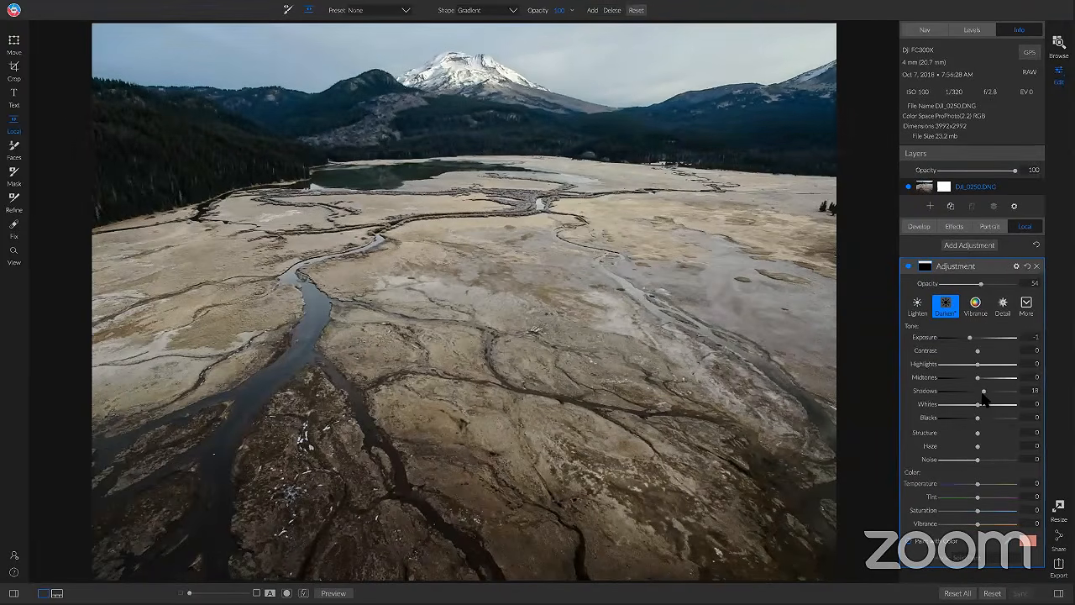
{"action": "left_click", "coordinate": [907, 266]}
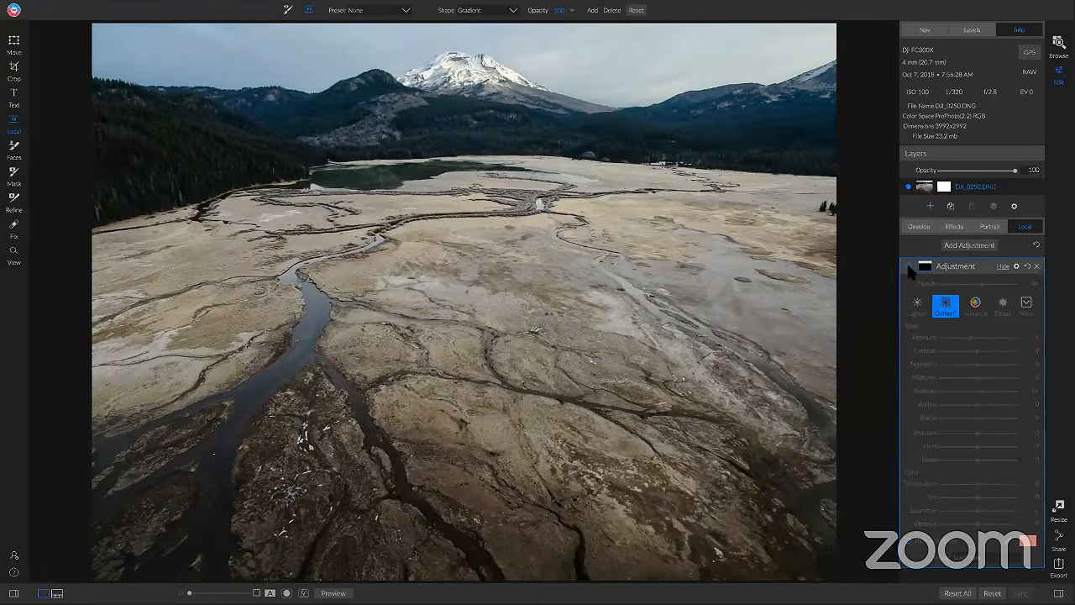
{"action": "left_click", "coordinate": [907, 265]}
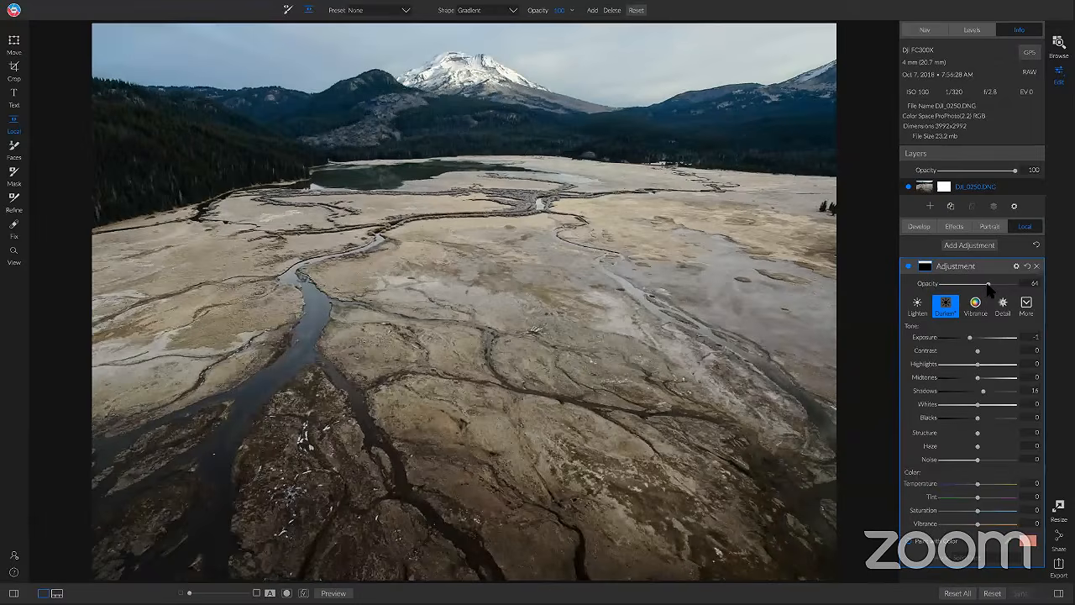
Step: Raise the Darken adjustment's opacity to 77 and compare the edited photo with the original
{"action": "left_click_drag", "start_coordinate": [988, 288], "coordinate": [992, 289]}
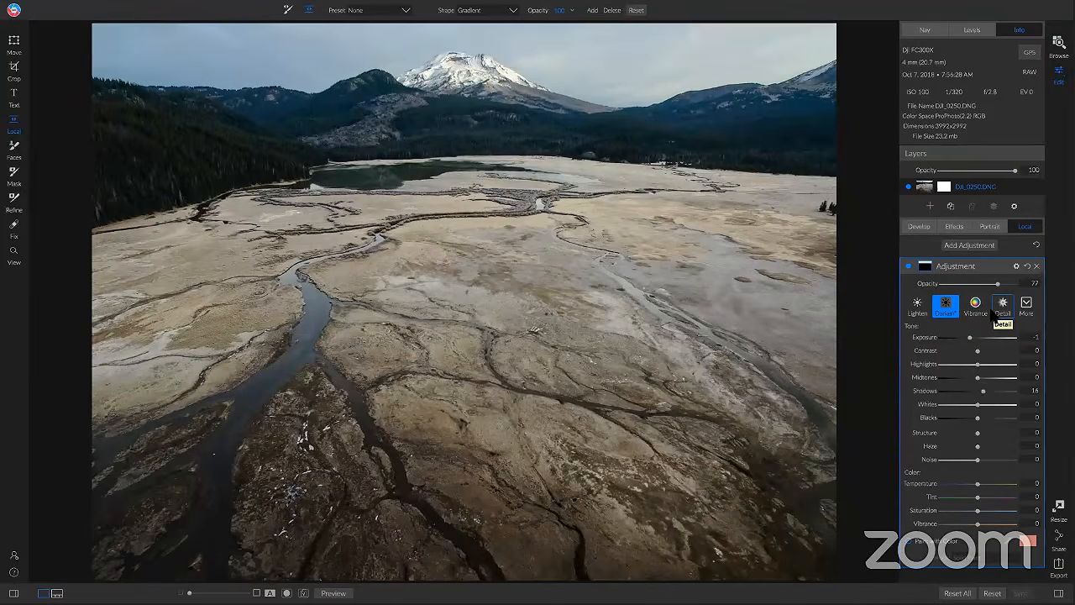
{"action": "key", "text": "ctrl+p"}
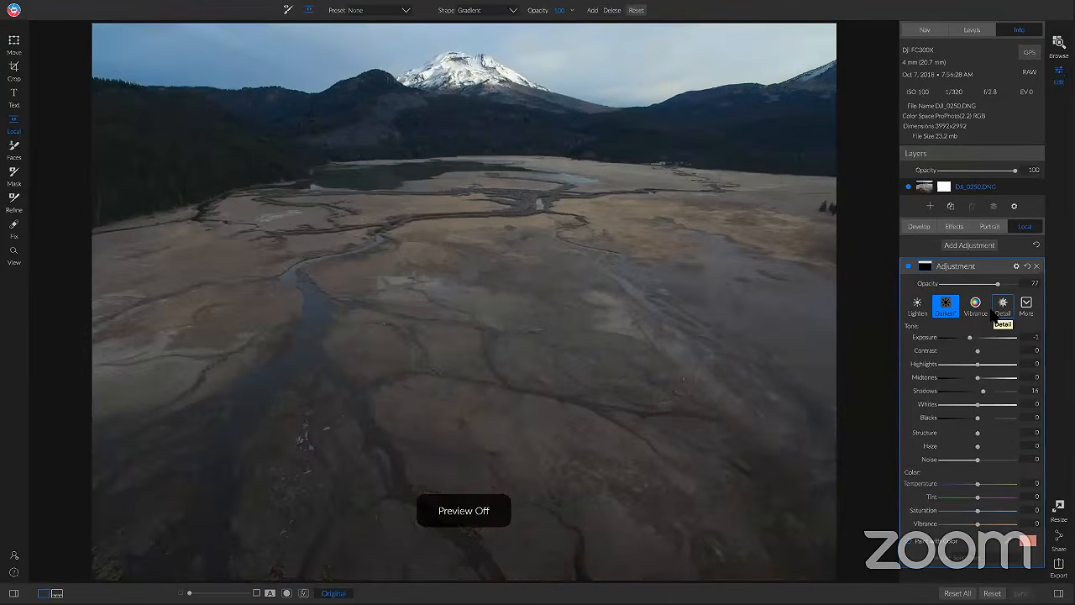
{"action": "key", "text": "ctrl+p"}
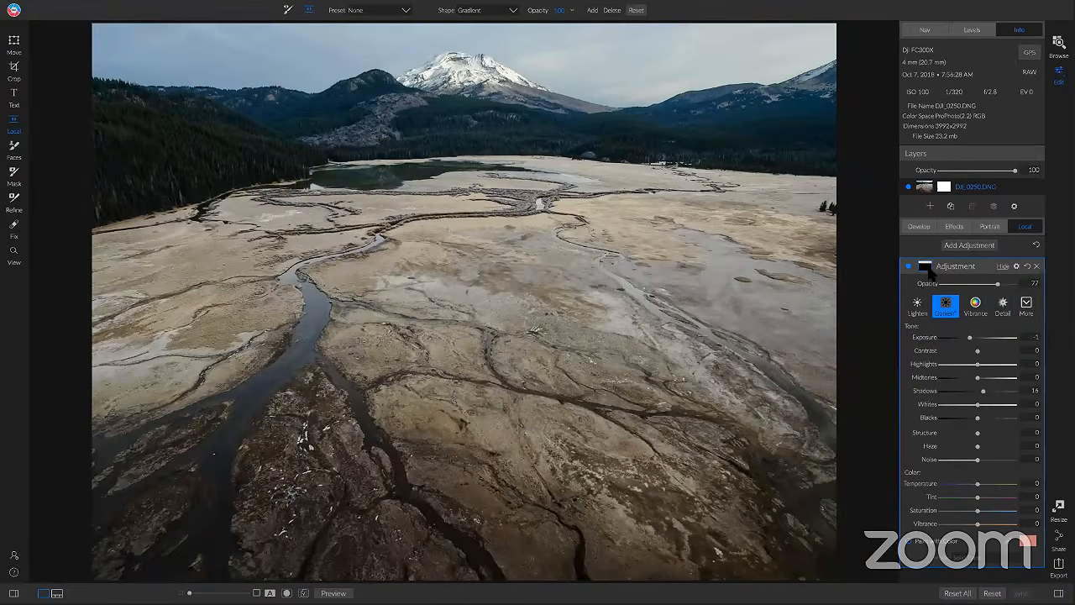
{"action": "left_click", "coordinate": [488, 148]}
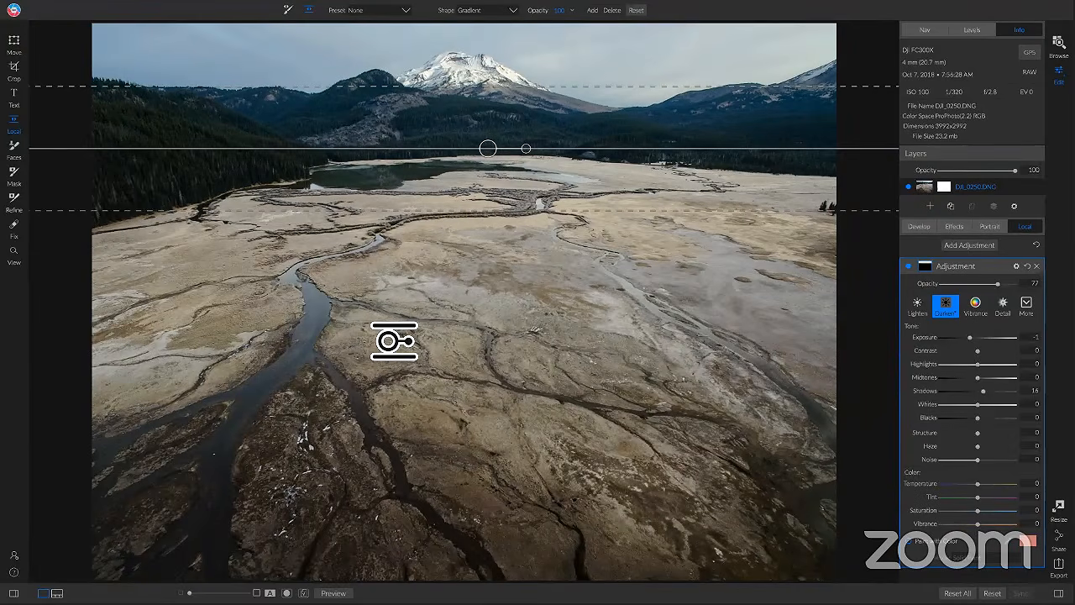
Step: Add a Split Tone effects filter and apply its Warm preset
{"action": "left_click", "coordinate": [958, 227]}
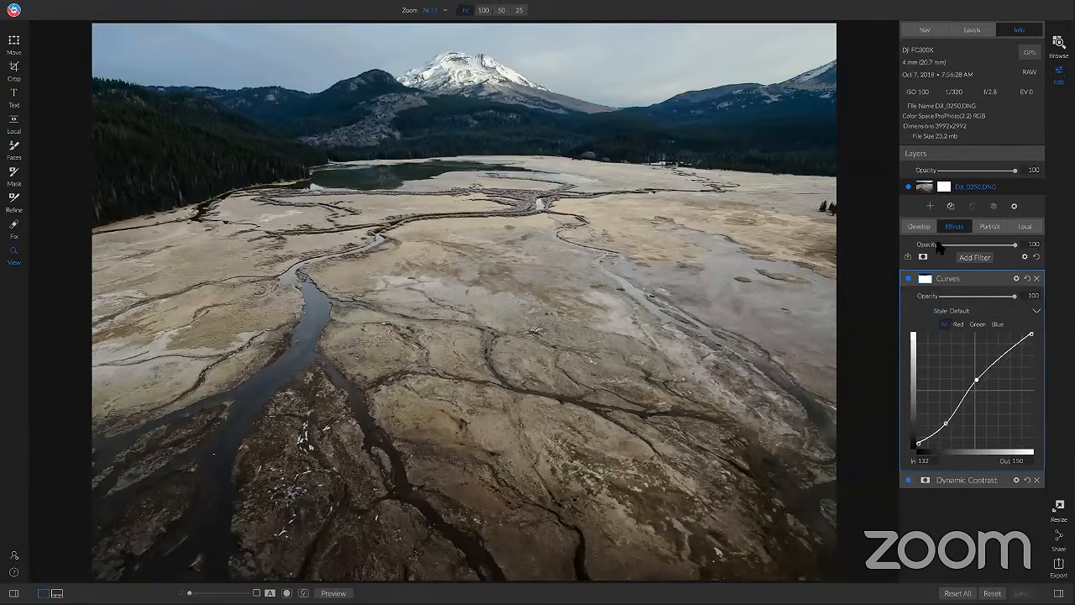
{"action": "left_click", "coordinate": [970, 261]}
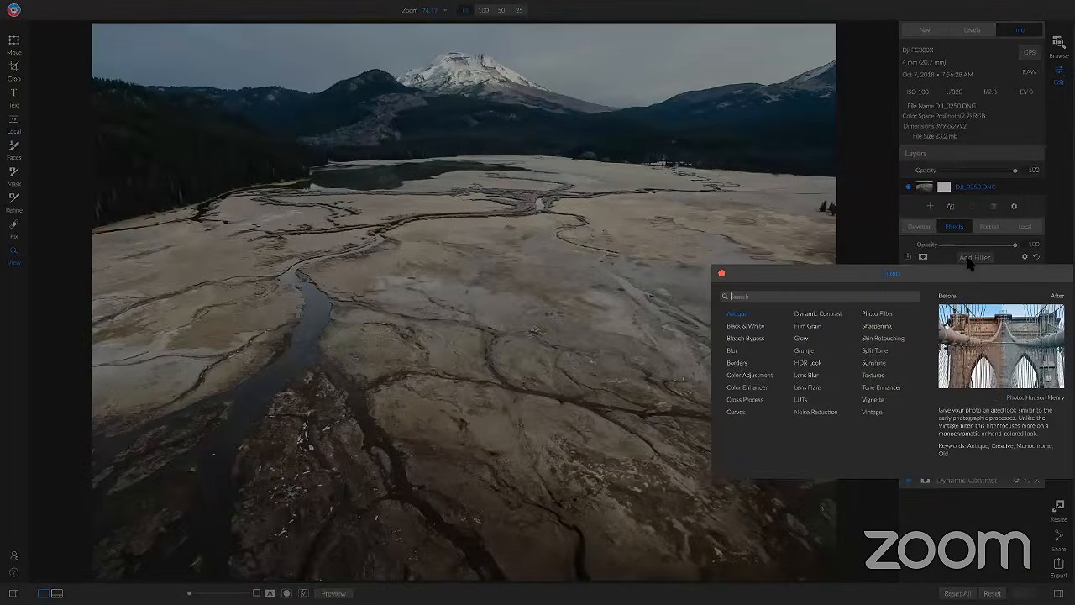
{"action": "left_click", "coordinate": [880, 352]}
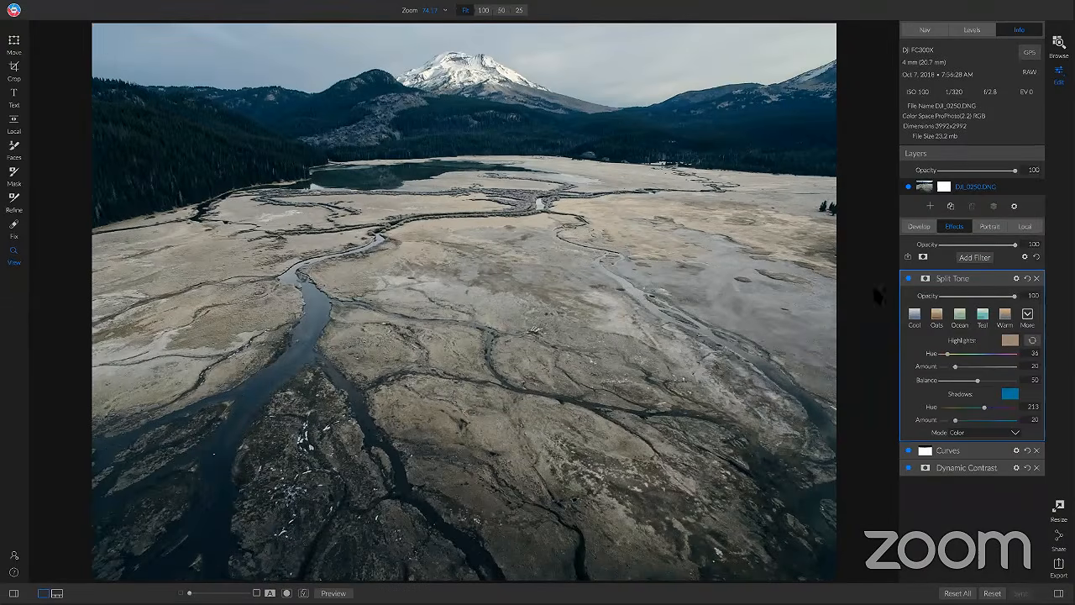
{"action": "left_click", "coordinate": [1006, 314]}
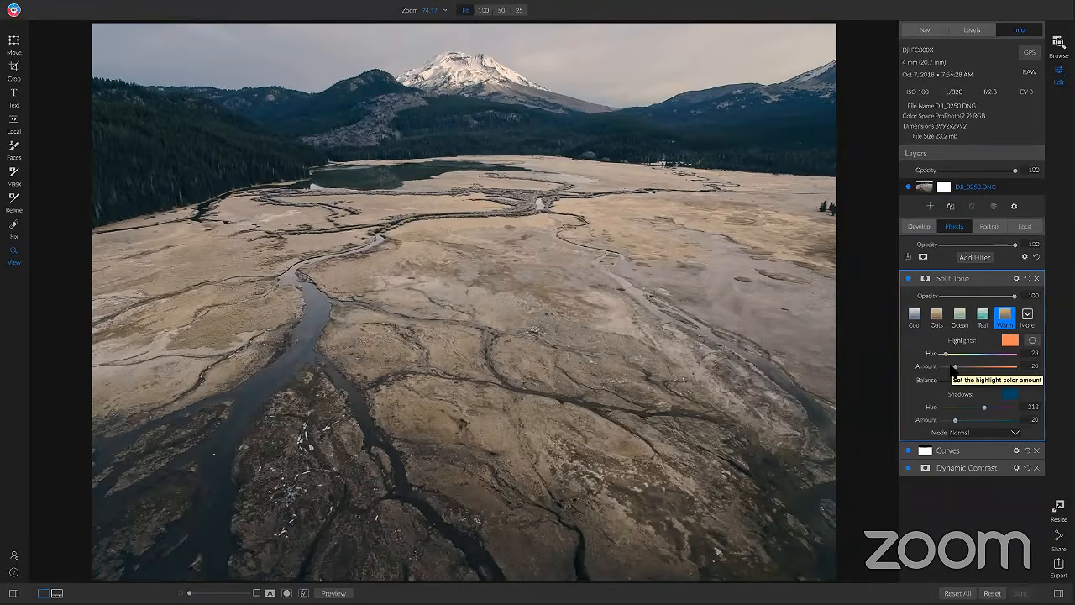
Step: Try purple, red and blue highlight colors for the Split Tone on the color wheel, and restore the Warm preset
{"action": "left_click", "coordinate": [1011, 341]}
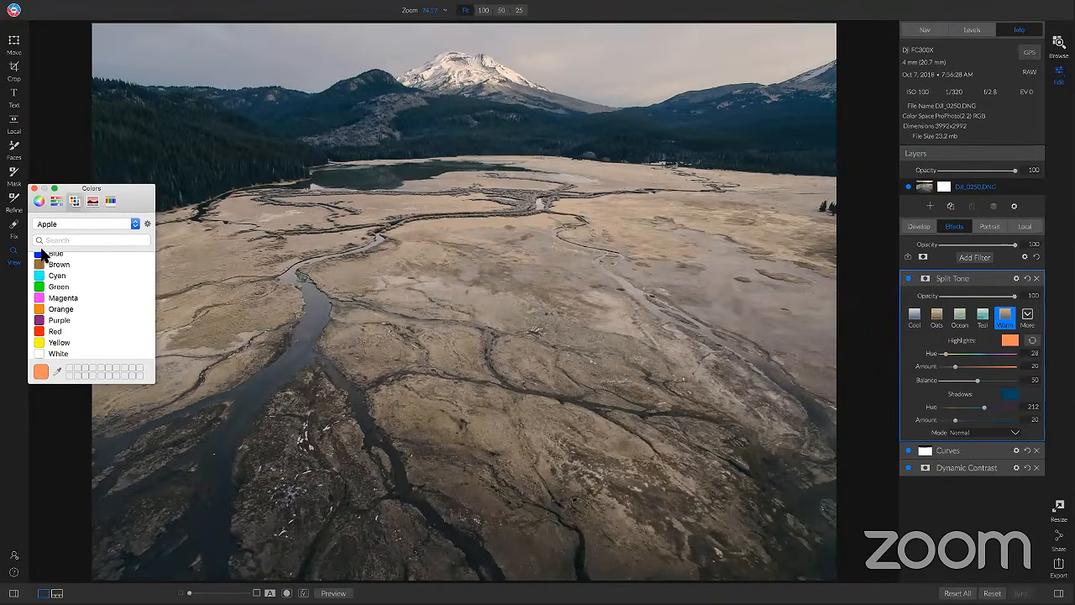
{"action": "left_click", "coordinate": [57, 201]}
{"action": "left_click", "coordinate": [39, 201]}
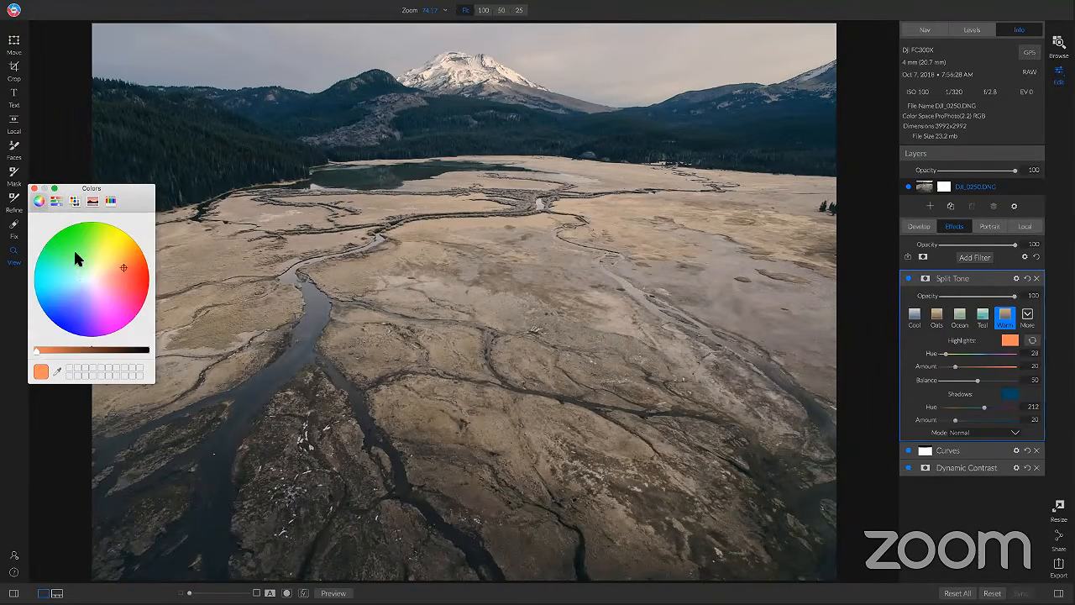
{"action": "left_click_drag", "start_coordinate": [71, 263], "coordinate": [95, 317]}
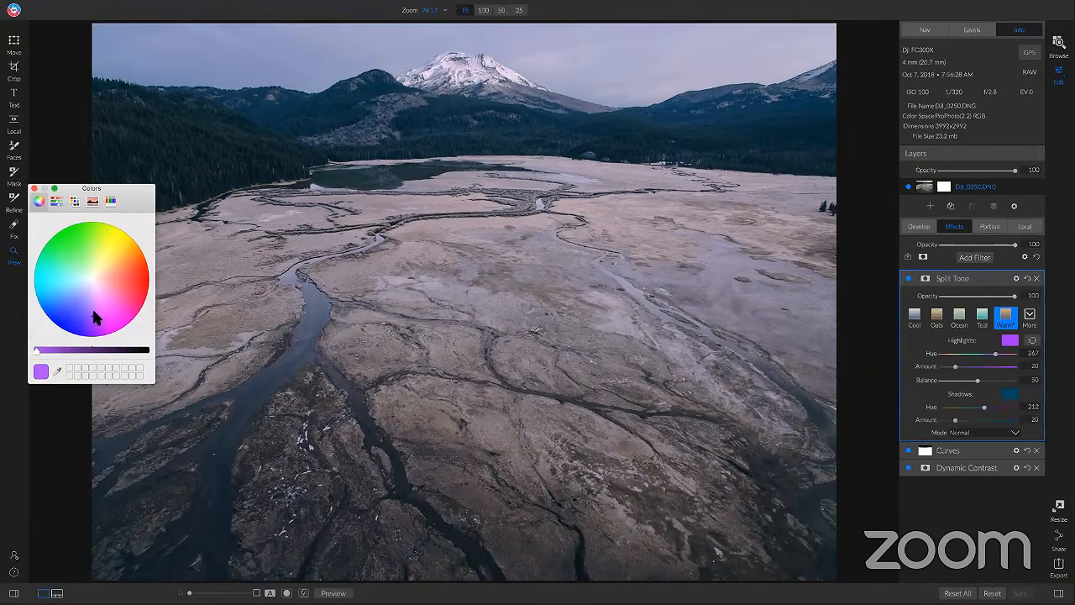
{"action": "left_click_drag", "start_coordinate": [96, 321], "coordinate": [147, 274]}
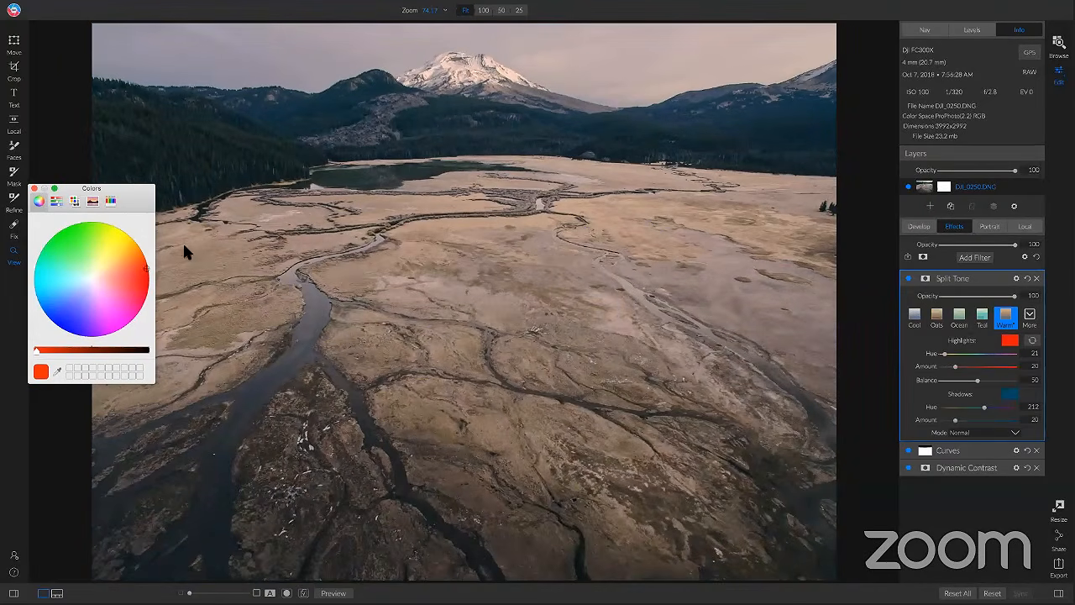
{"action": "left_click_drag", "start_coordinate": [82, 296], "coordinate": [61, 315]}
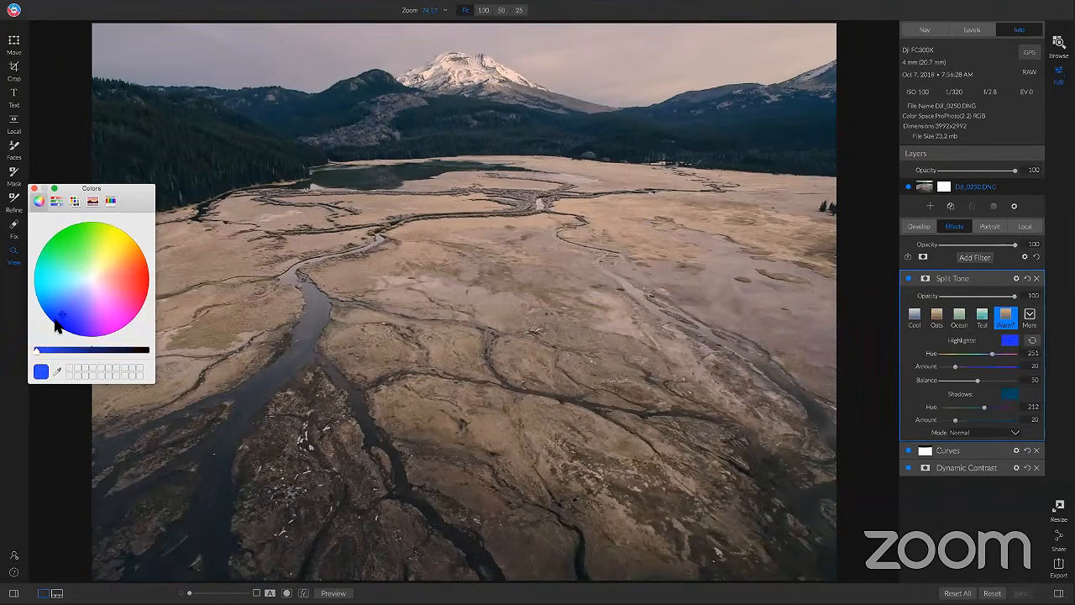
{"action": "left_click", "coordinate": [32, 189]}
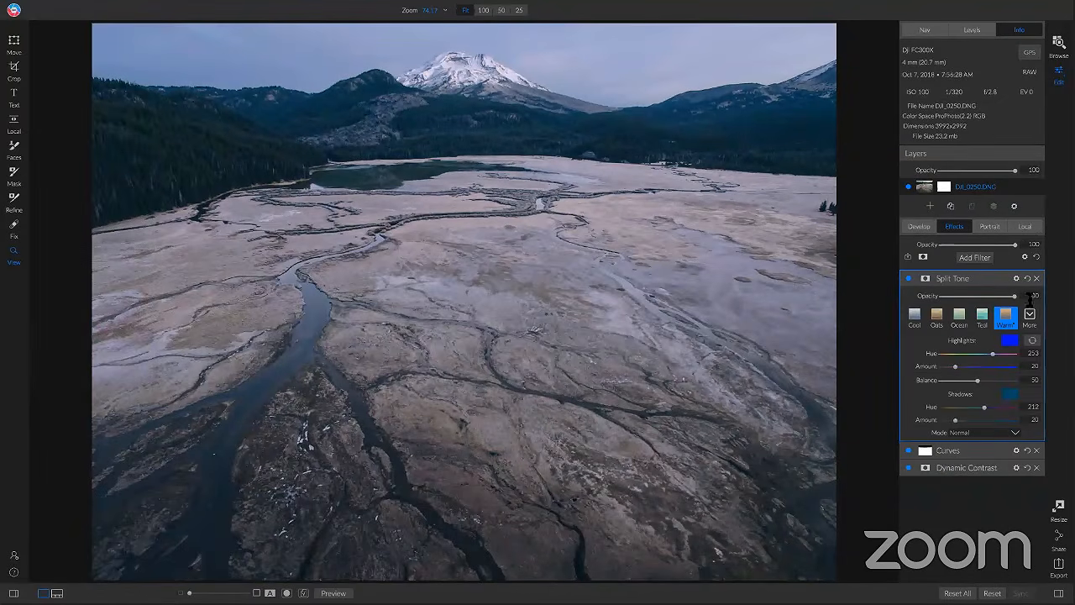
{"action": "left_click", "coordinate": [1006, 317]}
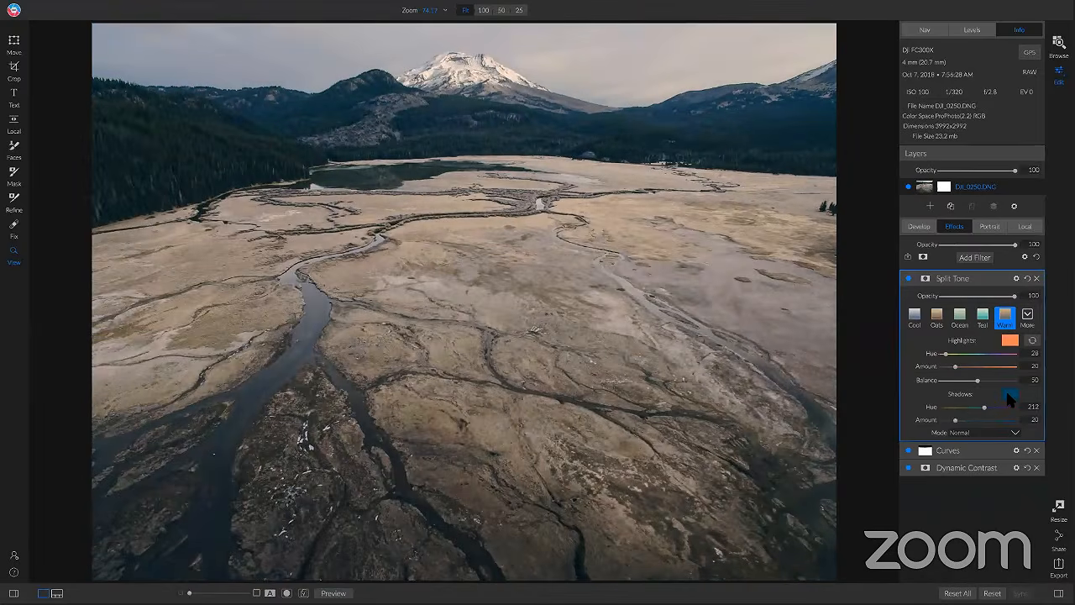
Step: Change the Split Tone shadow color to a brighter blue at hue 244, and compare the filter off and on
{"action": "left_click", "coordinate": [1009, 394]}
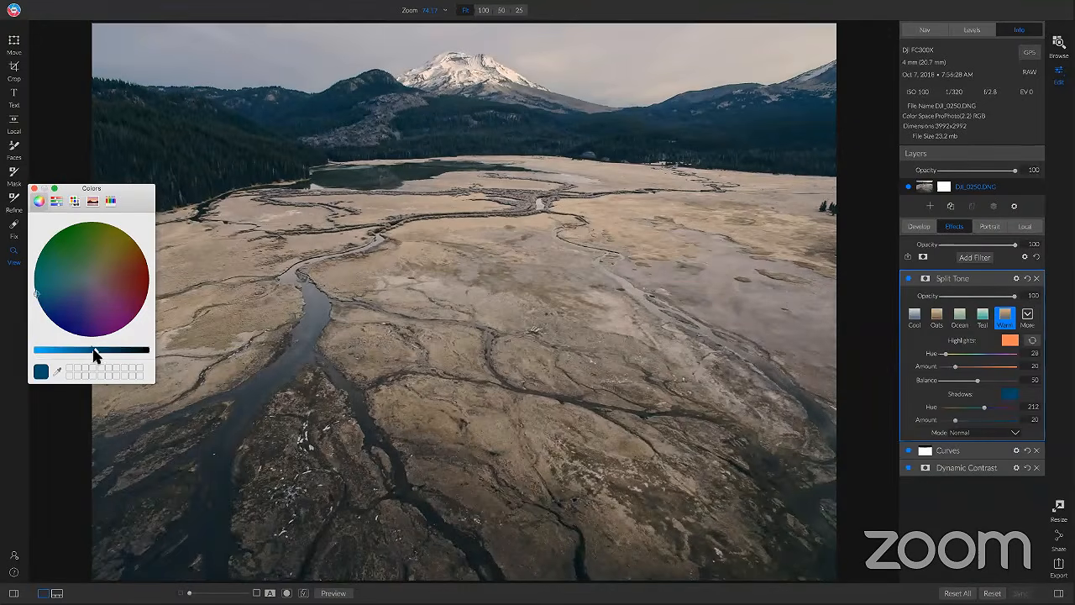
{"action": "left_click_drag", "start_coordinate": [94, 355], "coordinate": [72, 357]}
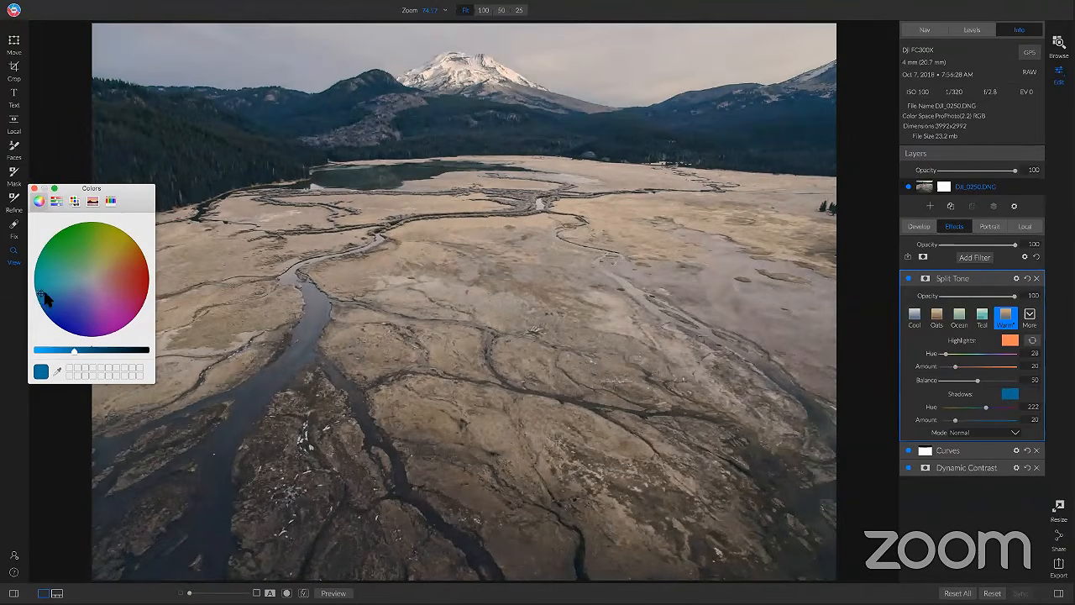
{"action": "left_click_drag", "start_coordinate": [47, 299], "coordinate": [51, 313]}
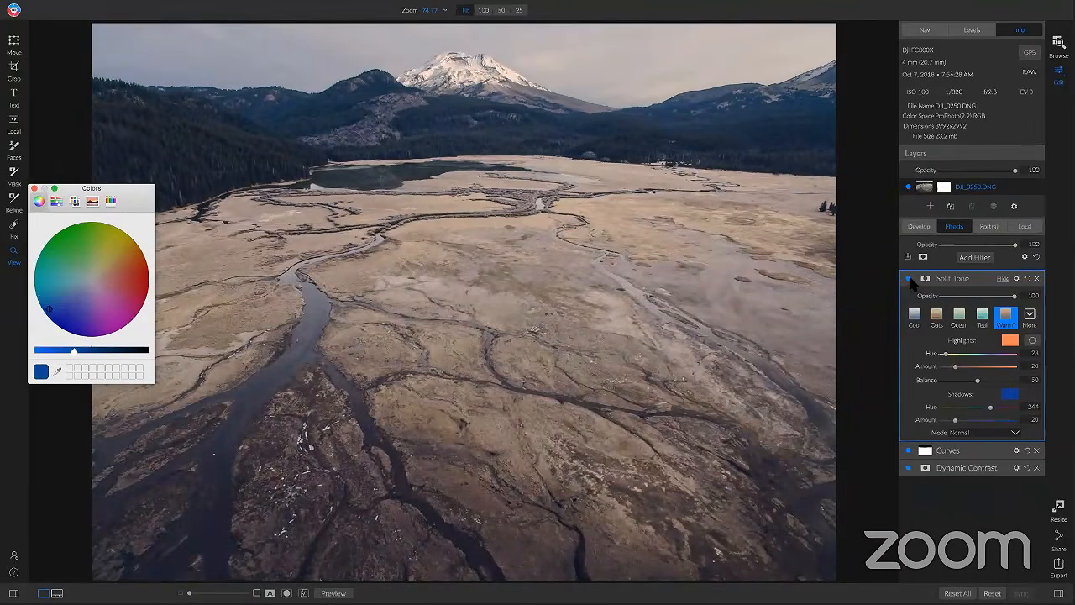
{"action": "left_click", "coordinate": [909, 279]}
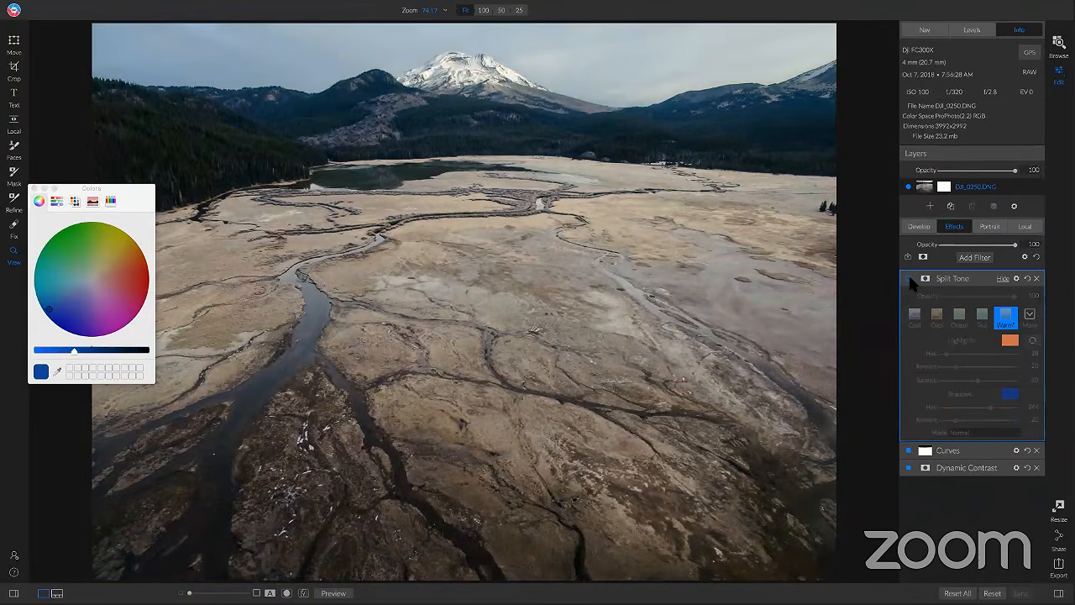
{"action": "left_click", "coordinate": [908, 278]}
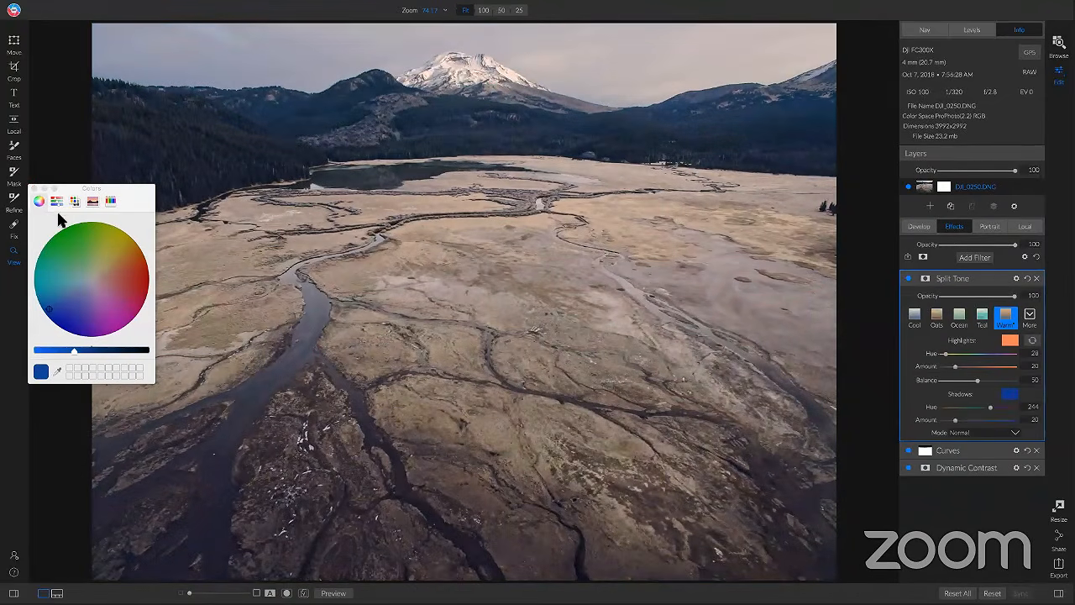
{"action": "left_click", "coordinate": [36, 187]}
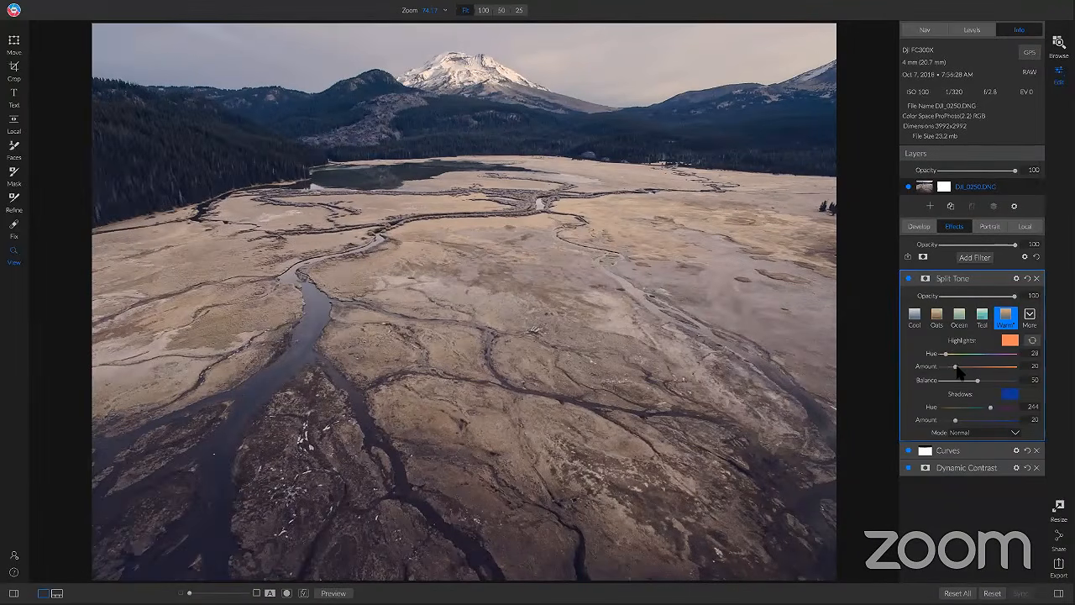
Step: Set the Split Tone blending mode to Color, comparing it against Normal mode and with the filter switched off and on
{"action": "mouse_move", "coordinate": [957, 368]}
{"action": "left_mouse_down"}
{"action": "mouse_move", "coordinate": [979, 369]}
{"action": "mouse_move", "coordinate": [954, 375]}
{"action": "left_mouse_up"}
{"action": "double_click", "coordinate": [930, 370]}
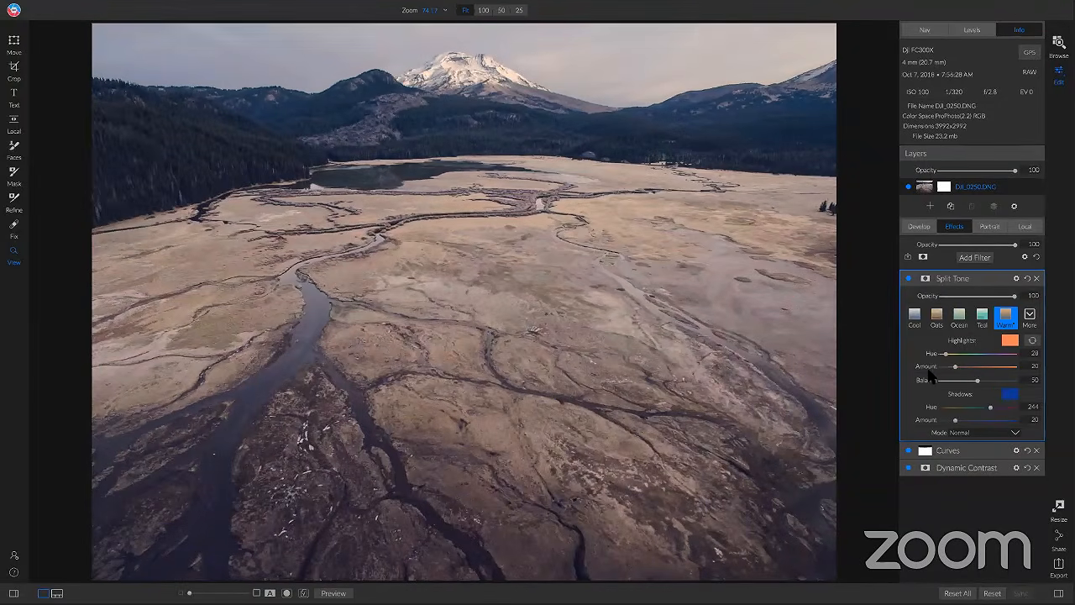
{"action": "left_click", "coordinate": [971, 434]}
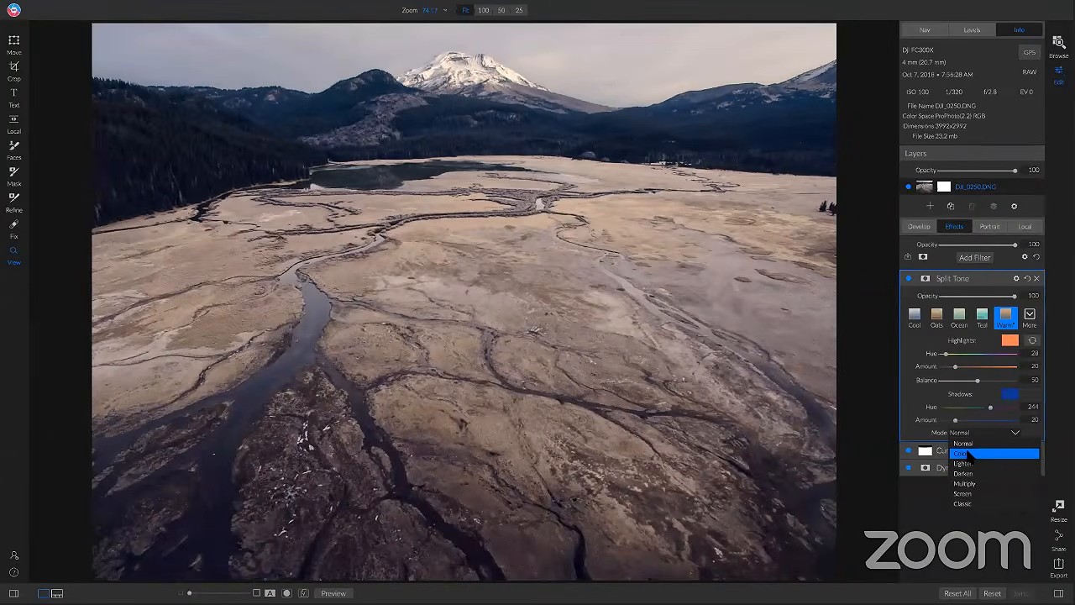
{"action": "left_click", "coordinate": [968, 454]}
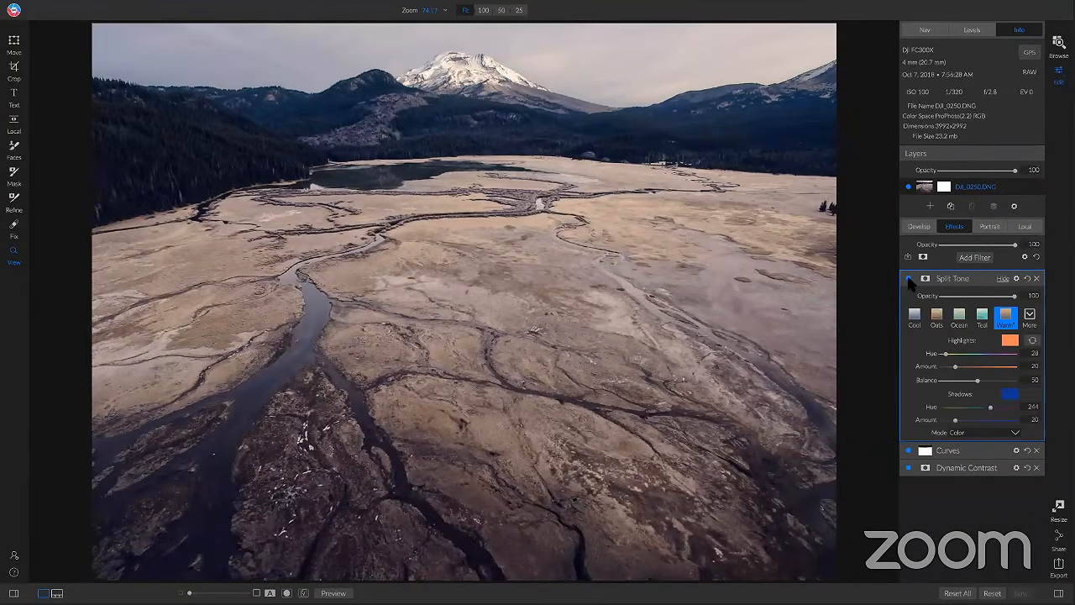
{"action": "left_click", "coordinate": [909, 279]}
{"action": "left_click", "coordinate": [996, 432]}
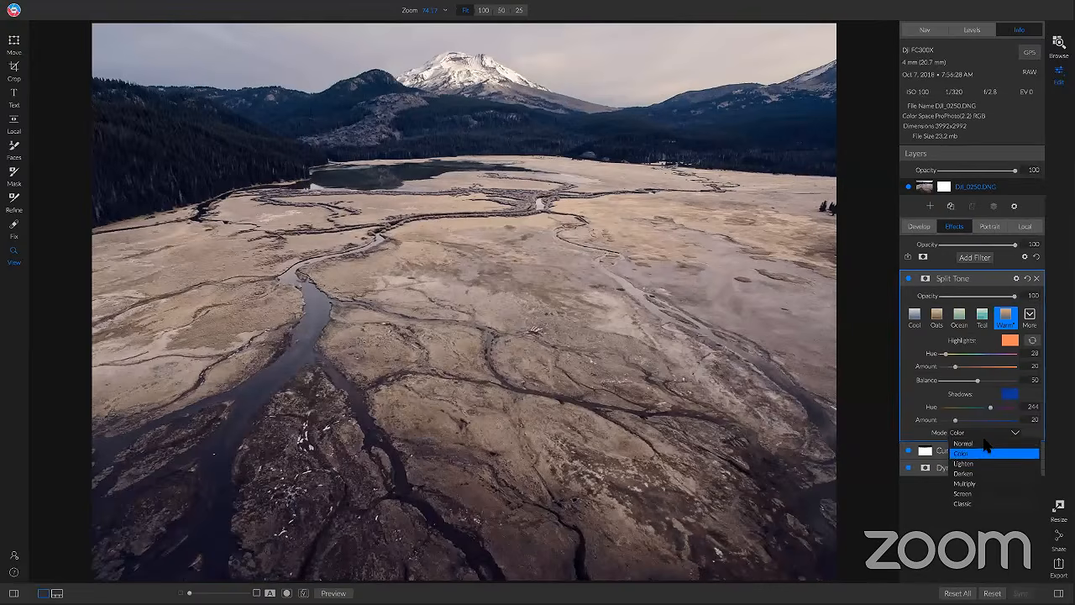
{"action": "left_click", "coordinate": [987, 444]}
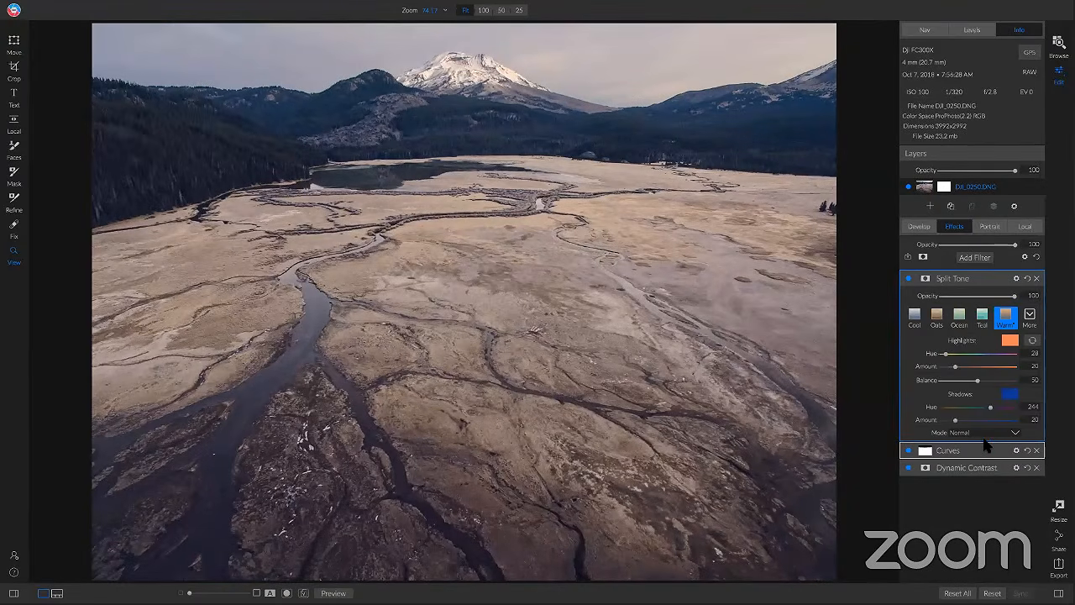
{"action": "left_click", "coordinate": [908, 279]}
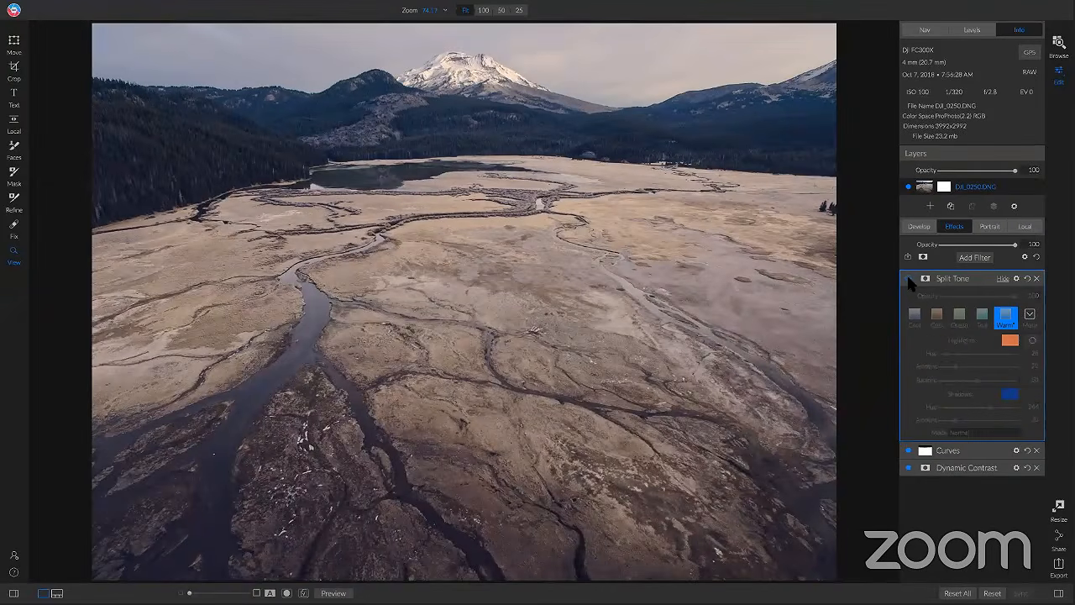
{"action": "left_click", "coordinate": [908, 280]}
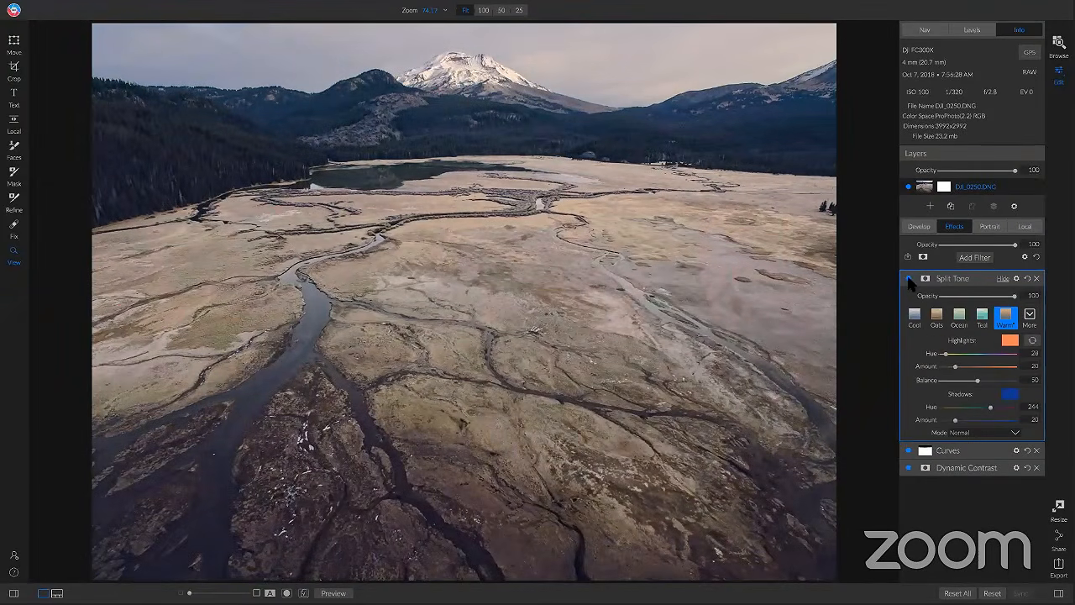
{"action": "left_click", "coordinate": [973, 433]}
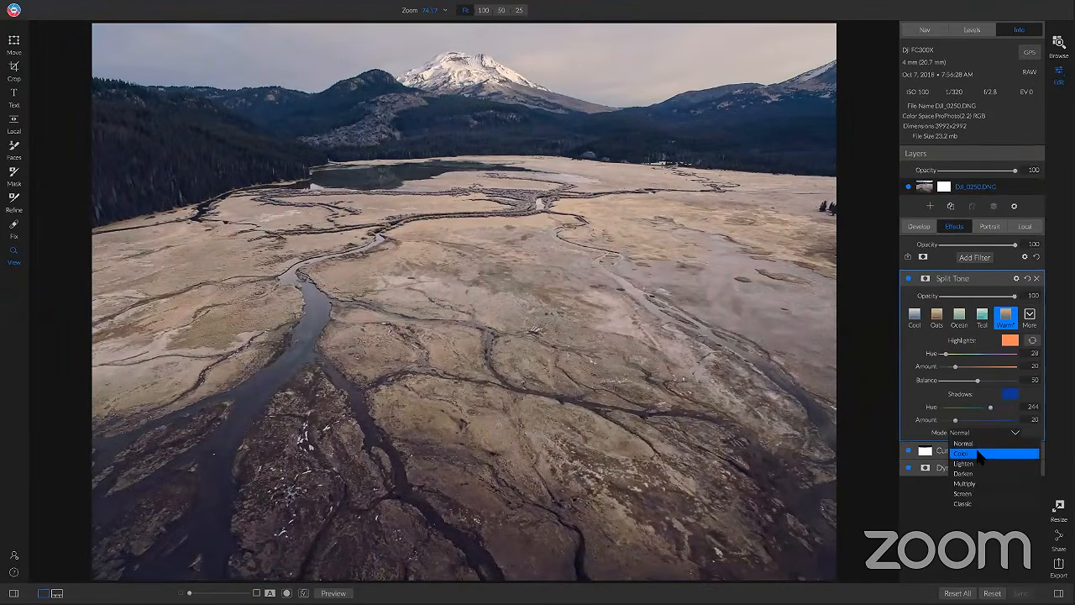
{"action": "left_click", "coordinate": [969, 454]}
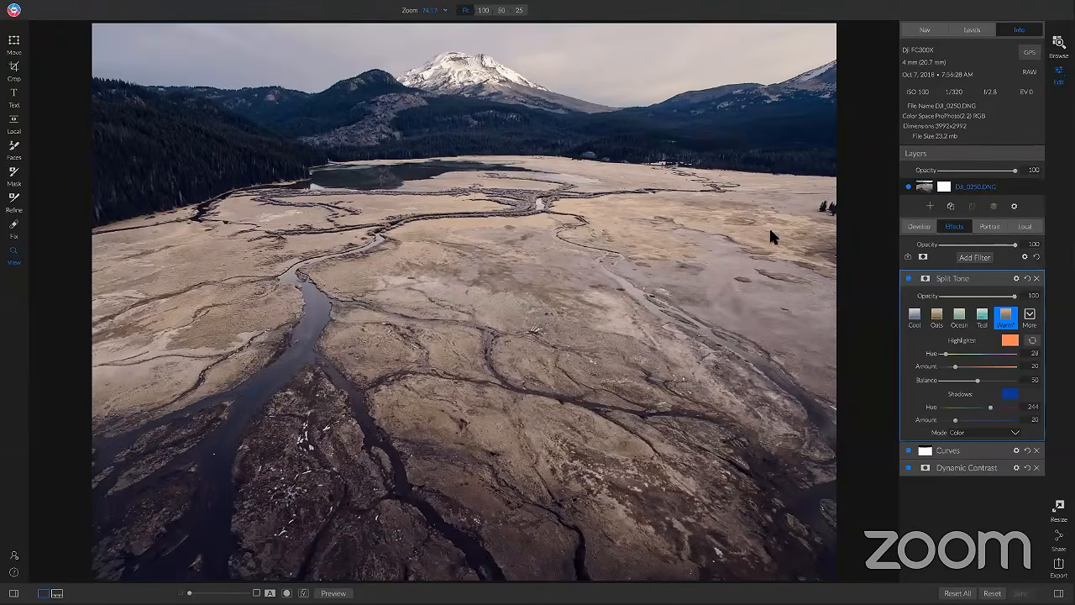
Step: Add a new local adjustment with the Lighten preset and lower its opacity to 27
{"action": "left_click", "coordinate": [1027, 226]}
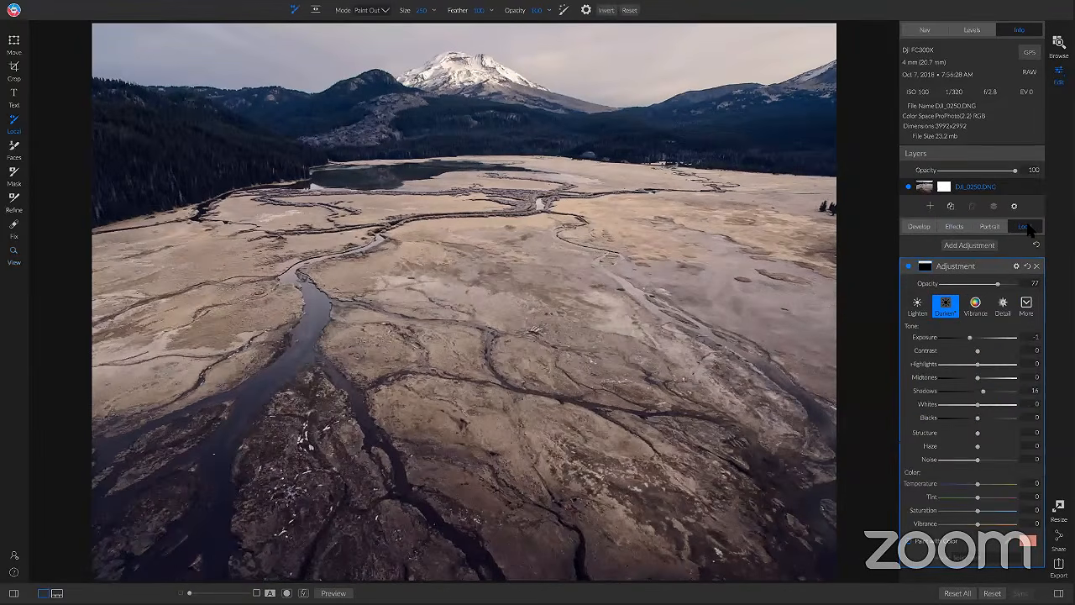
{"action": "left_click", "coordinate": [965, 245]}
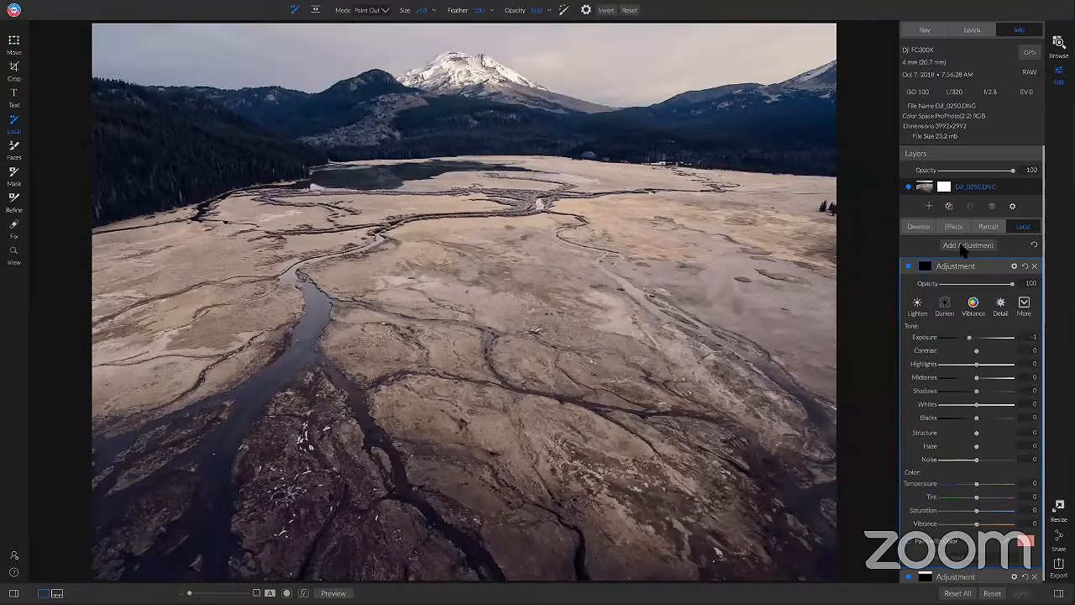
{"action": "left_click", "coordinate": [917, 305]}
{"action": "left_click_drag", "start_coordinate": [1013, 284], "coordinate": [961, 287]}
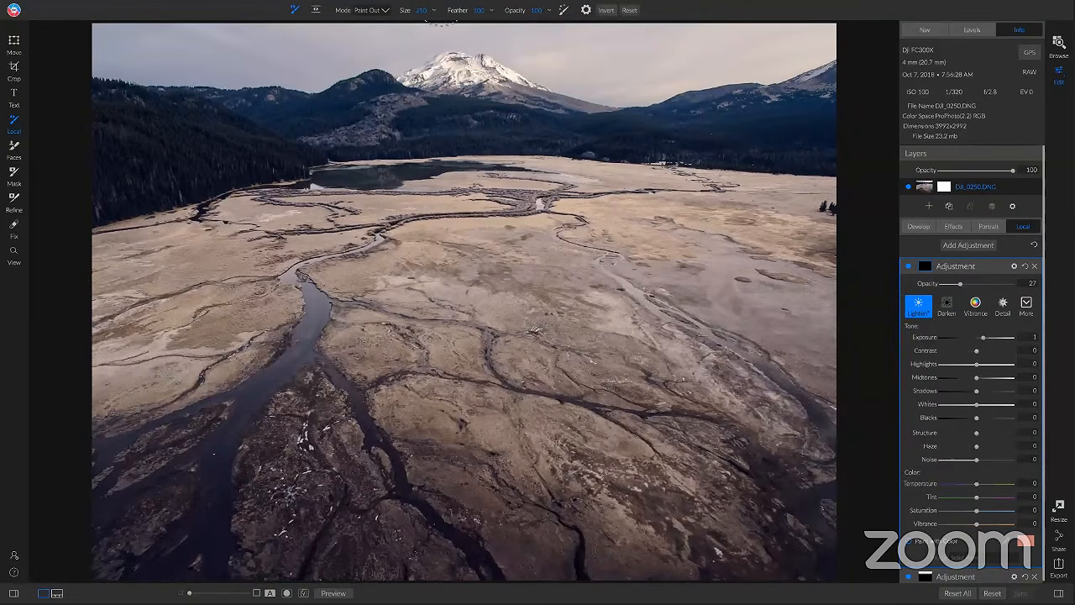
Step: Set the mask view mode to Red Overlay, switch the adjustment brush to Paint In, and show the mask
{"action": "mouse_move", "coordinate": [441, 17]}
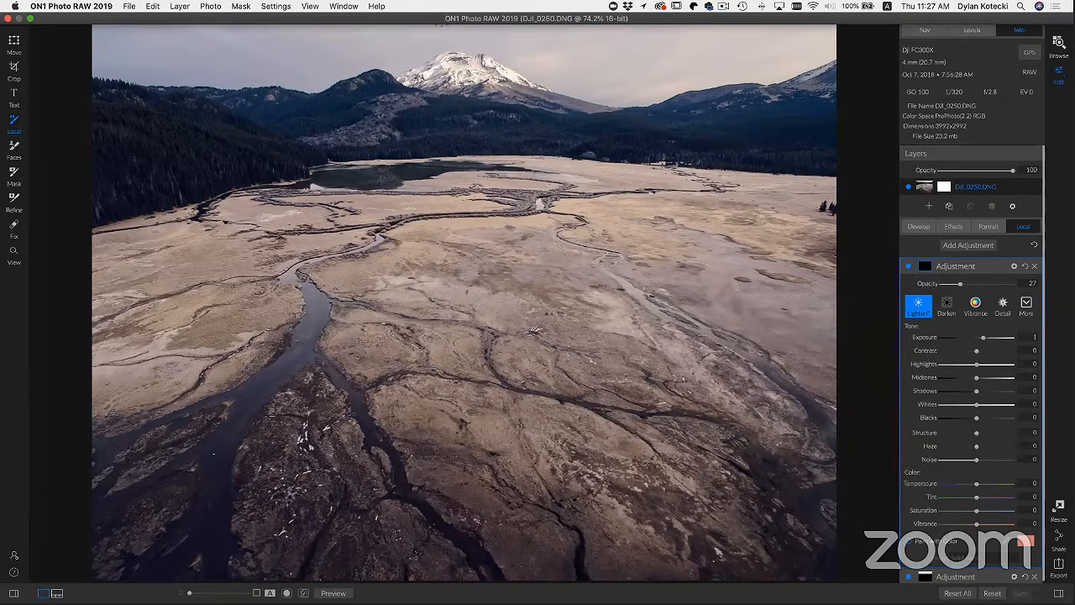
{"action": "left_click", "coordinate": [241, 6]}
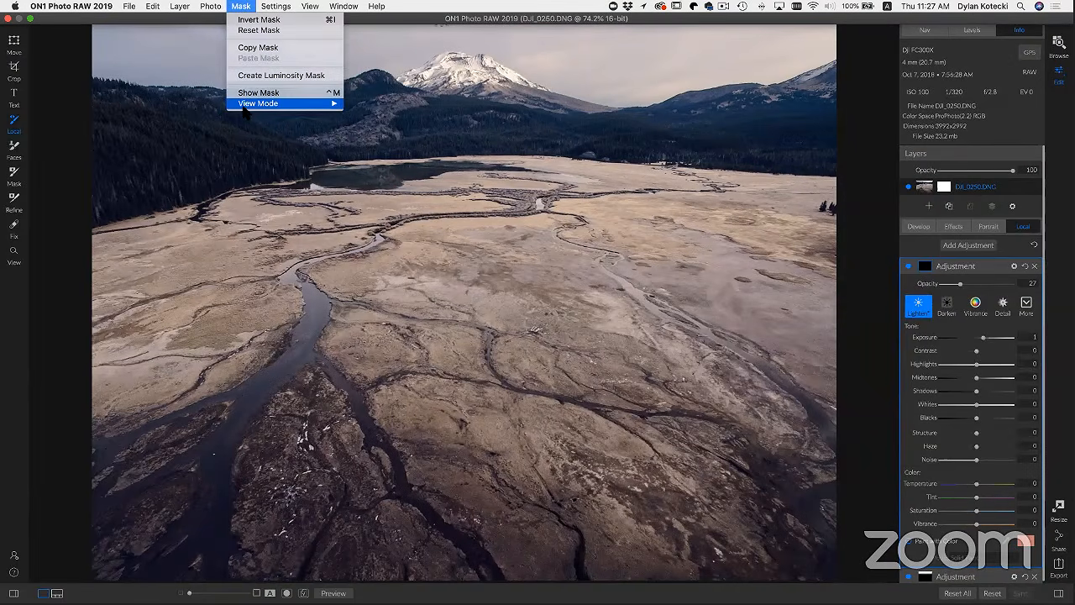
{"action": "mouse_move", "coordinate": [269, 104]}
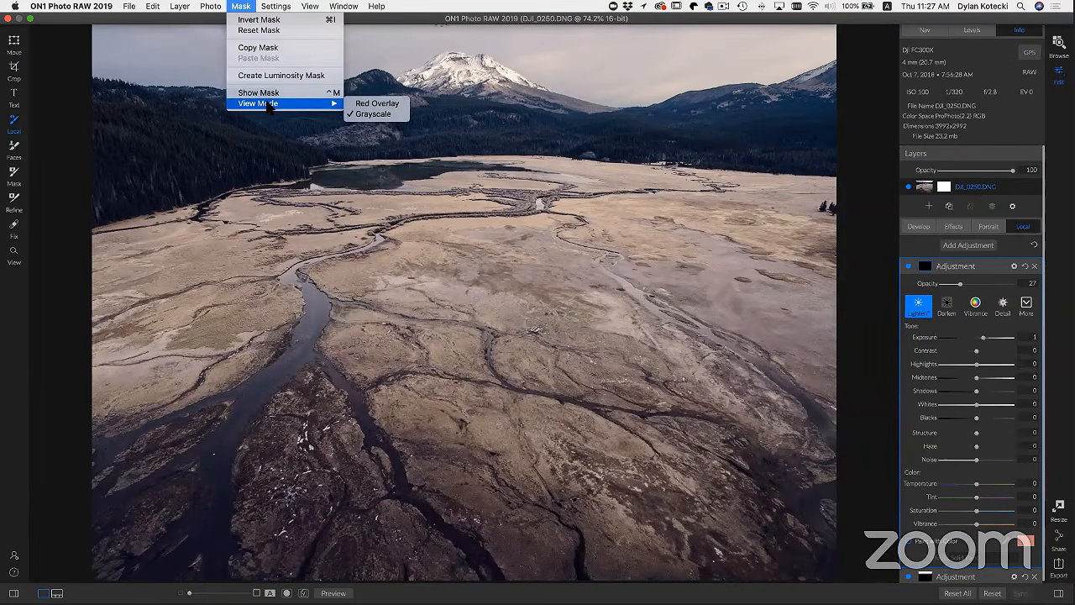
{"action": "left_click", "coordinate": [359, 104]}
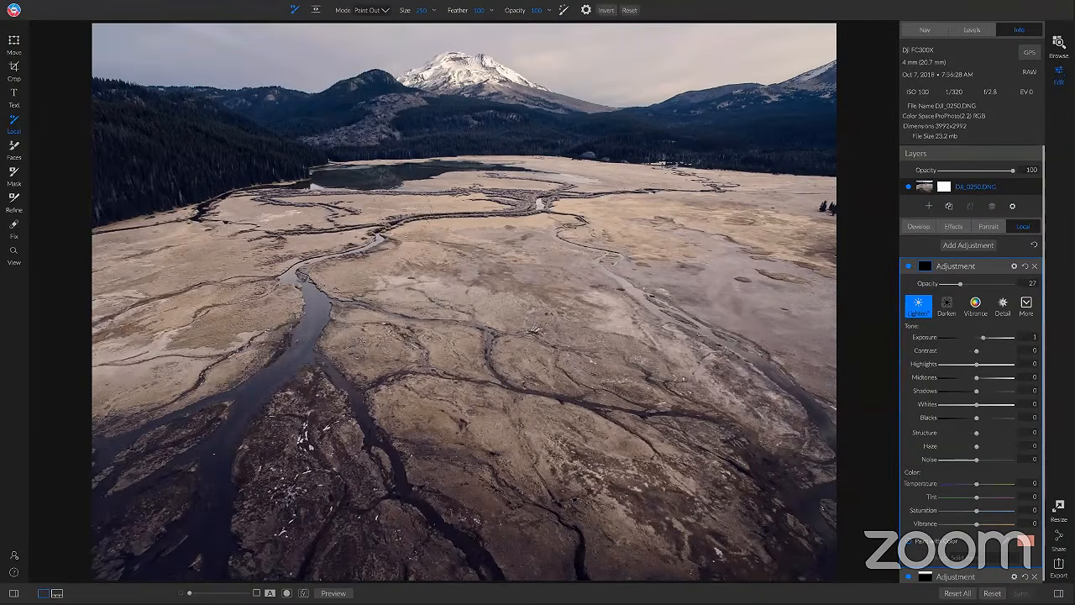
{"action": "key", "text": "x"}
{"action": "left_click", "coordinate": [287, 593]}
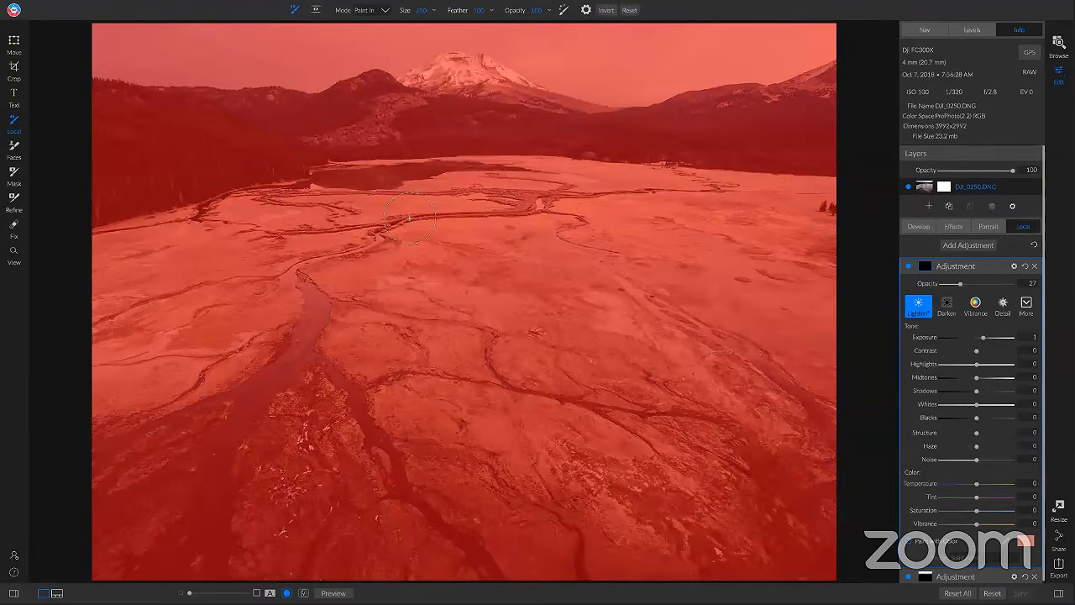
Step: Paint the Lighten adjustment in over the lake, the distant stream channels and the meadow along the left tree line
{"action": "mouse_move", "coordinate": [409, 189]}
{"action": "left_mouse_down"}
{"action": "mouse_move", "coordinate": [382, 180]}
{"action": "mouse_move", "coordinate": [332, 191]}
{"action": "mouse_move", "coordinate": [329, 180]}
{"action": "mouse_move", "coordinate": [478, 180]}
{"action": "mouse_move", "coordinate": [299, 200]}
{"action": "mouse_move", "coordinate": [279, 217]}
{"action": "left_mouse_up"}
{"action": "mouse_move", "coordinate": [378, 229]}
{"action": "left_mouse_down"}
{"action": "mouse_move", "coordinate": [496, 210]}
{"action": "mouse_move", "coordinate": [529, 185]}
{"action": "mouse_move", "coordinate": [539, 202]}
{"action": "left_mouse_up"}
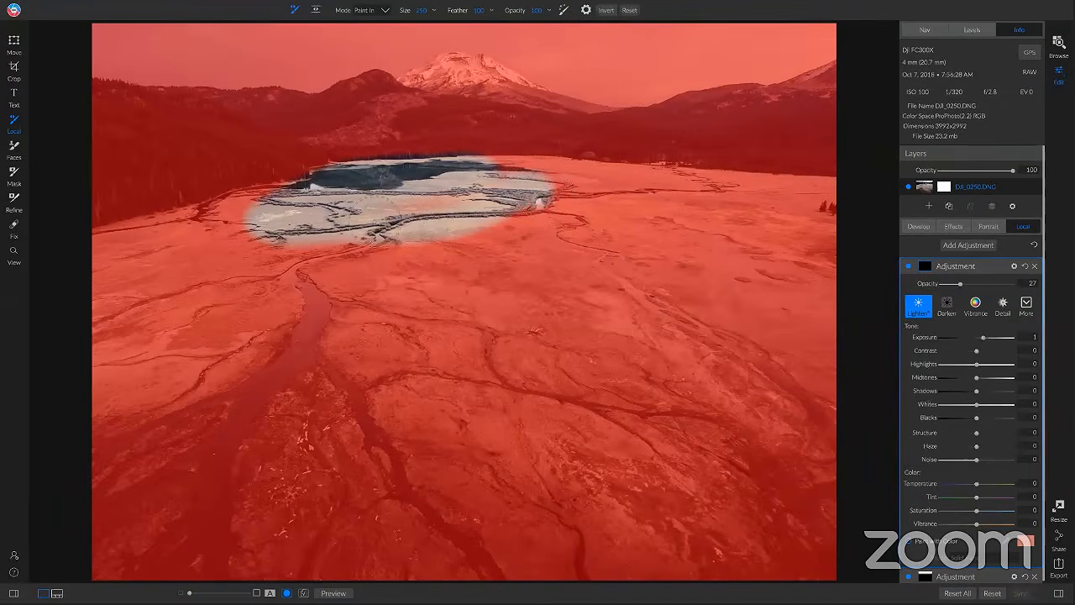
{"action": "mouse_move", "coordinate": [382, 201]}
{"action": "left_mouse_down"}
{"action": "mouse_move", "coordinate": [496, 216]}
{"action": "mouse_move", "coordinate": [243, 213]}
{"action": "left_mouse_up"}
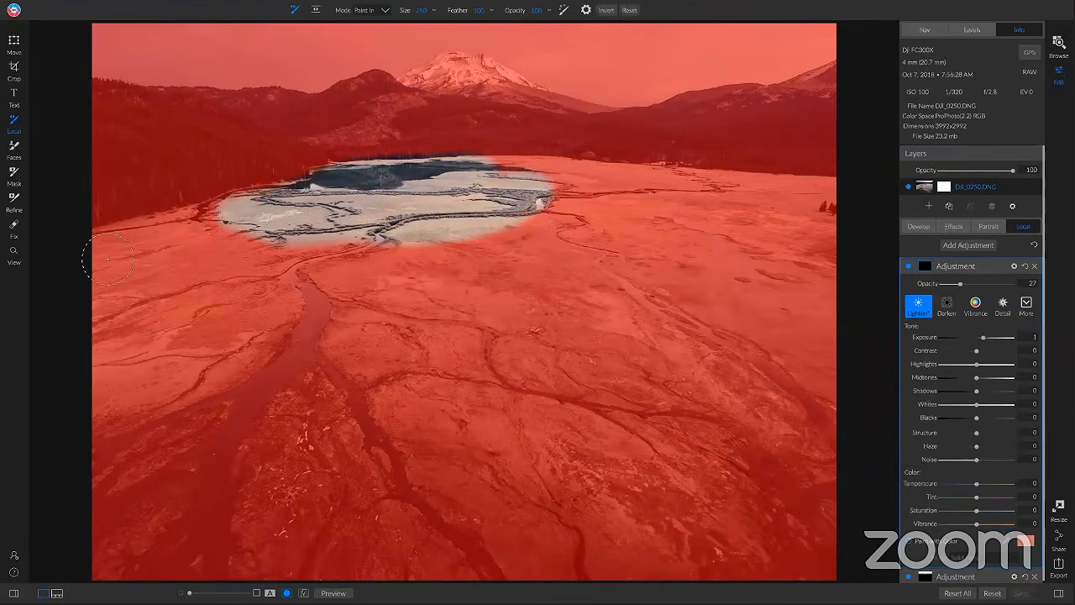
{"action": "mouse_move", "coordinate": [108, 259]}
{"action": "left_mouse_down"}
{"action": "mouse_move", "coordinate": [62, 266]}
{"action": "mouse_move", "coordinate": [226, 222]}
{"action": "left_mouse_up"}
{"action": "mouse_move", "coordinate": [138, 270]}
{"action": "left_mouse_down"}
{"action": "mouse_move", "coordinate": [331, 244]}
{"action": "mouse_move", "coordinate": [534, 188]}
{"action": "left_mouse_up"}
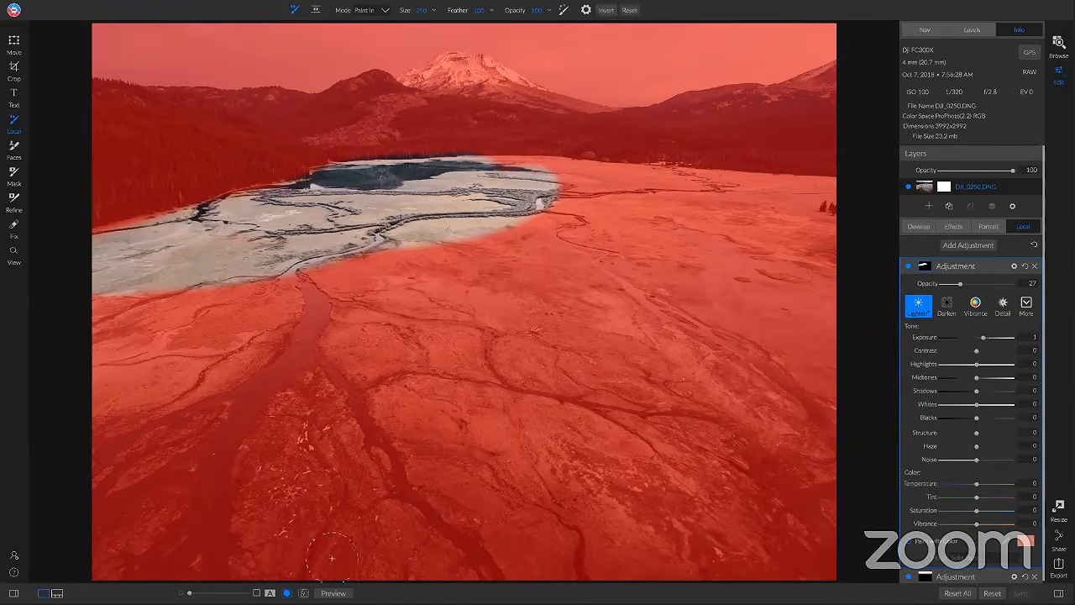
Step: Hide the mask overlay, compare the Lighten adjustment off and on, review its mask once more, and delete the adjustment
{"action": "left_click", "coordinate": [287, 593]}
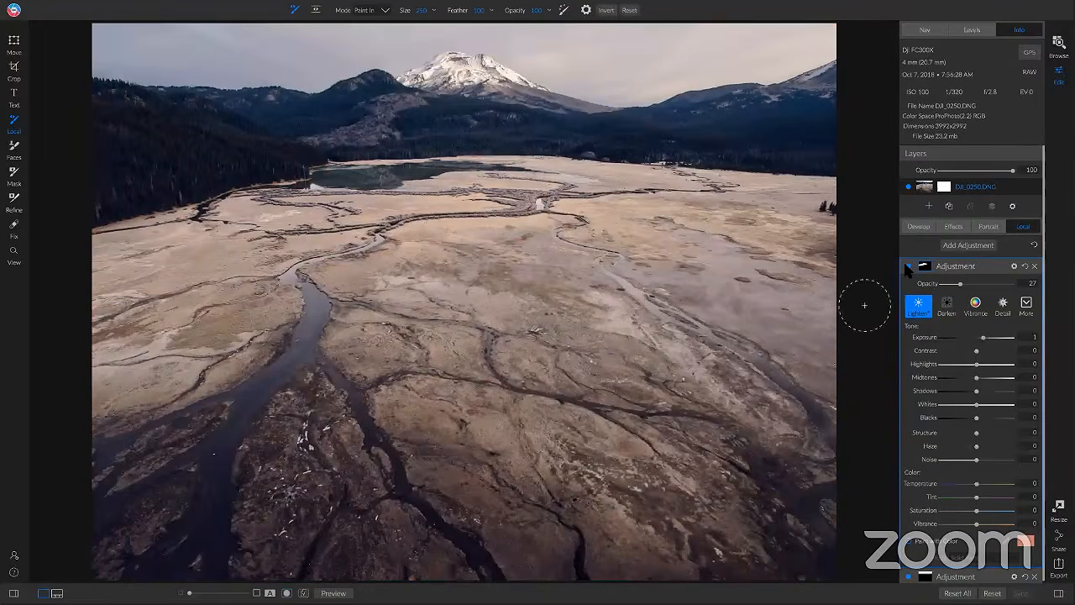
{"action": "left_click", "coordinate": [907, 265]}
{"action": "left_click", "coordinate": [905, 262]}
{"action": "left_click", "coordinate": [287, 593]}
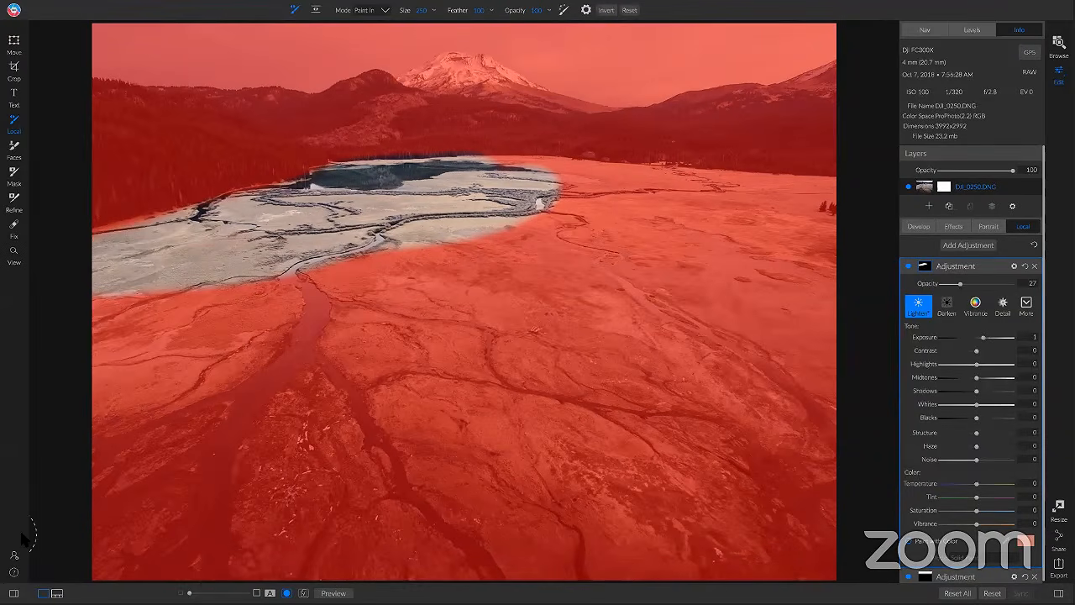
{"action": "left_click", "coordinate": [1035, 266]}
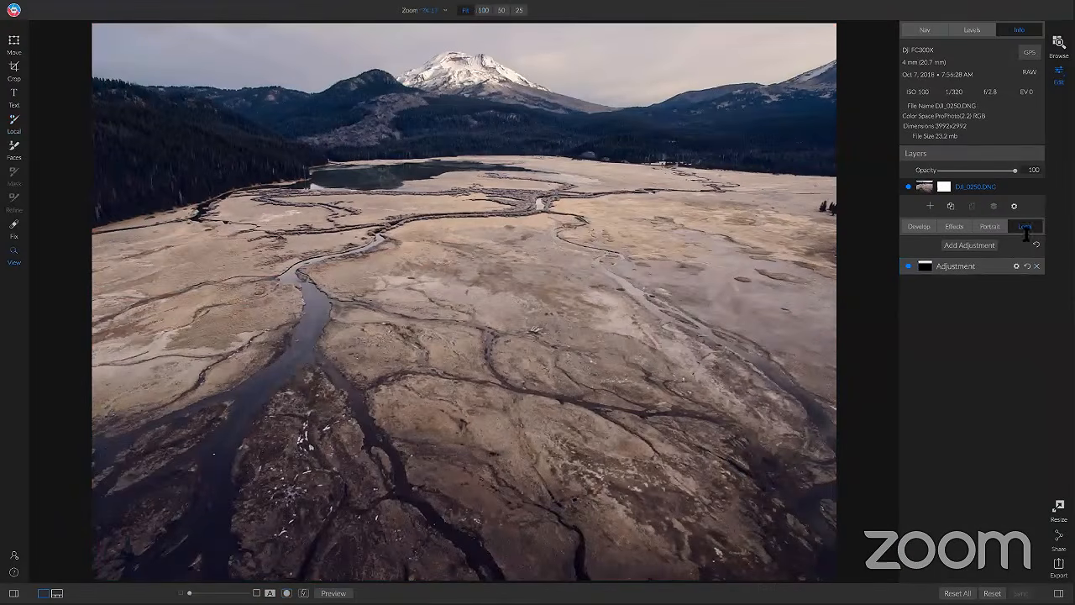
Step: Return to the Landscapes album and open DSC01583.ARW for editing
{"action": "left_click", "coordinate": [1059, 42]}
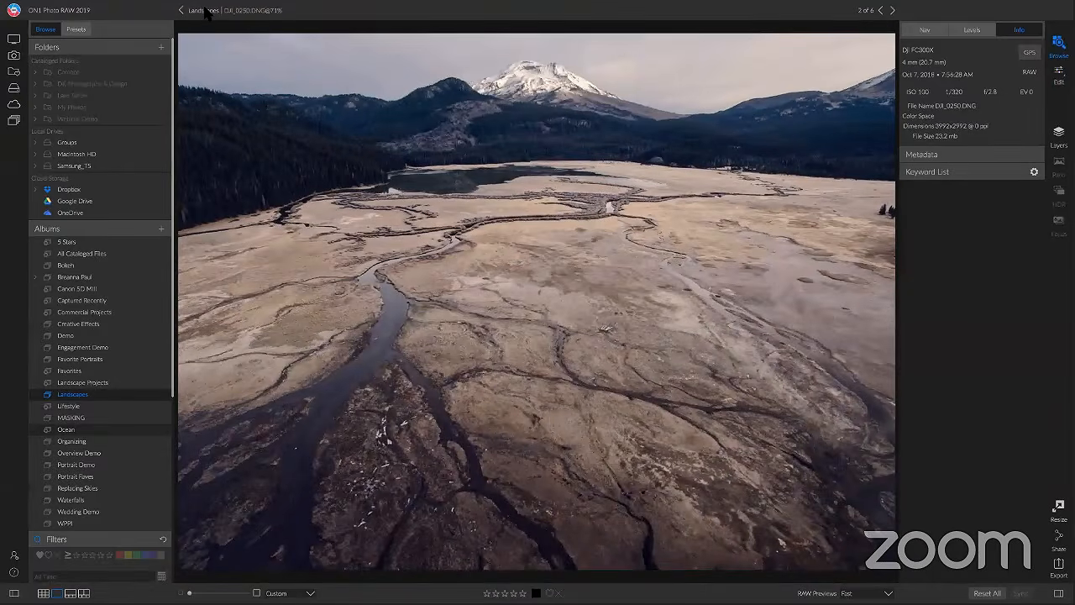
{"action": "left_click", "coordinate": [205, 11]}
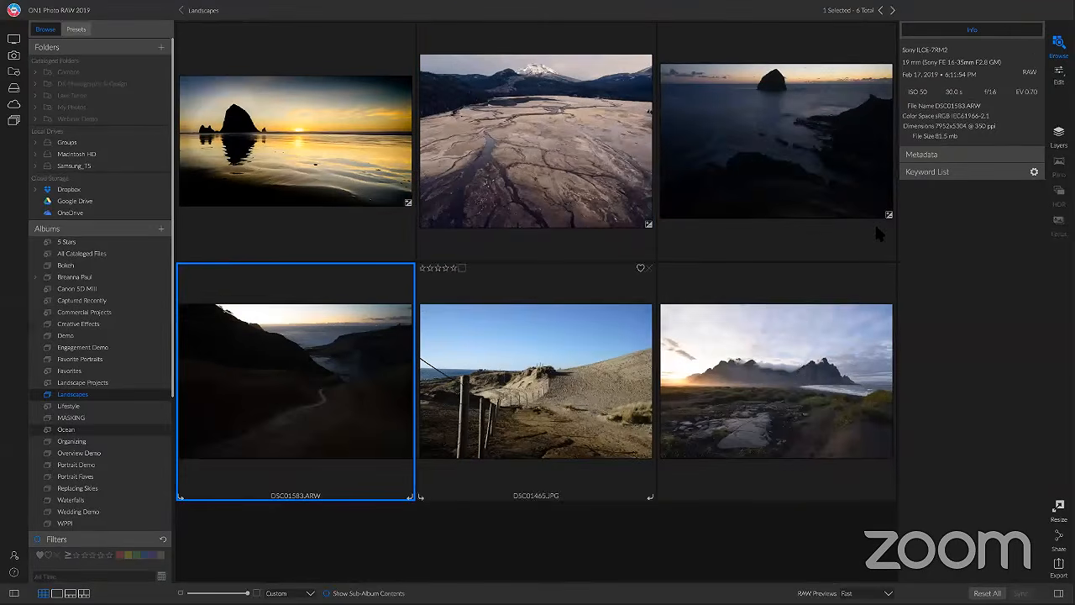
{"action": "left_click", "coordinate": [1059, 74]}
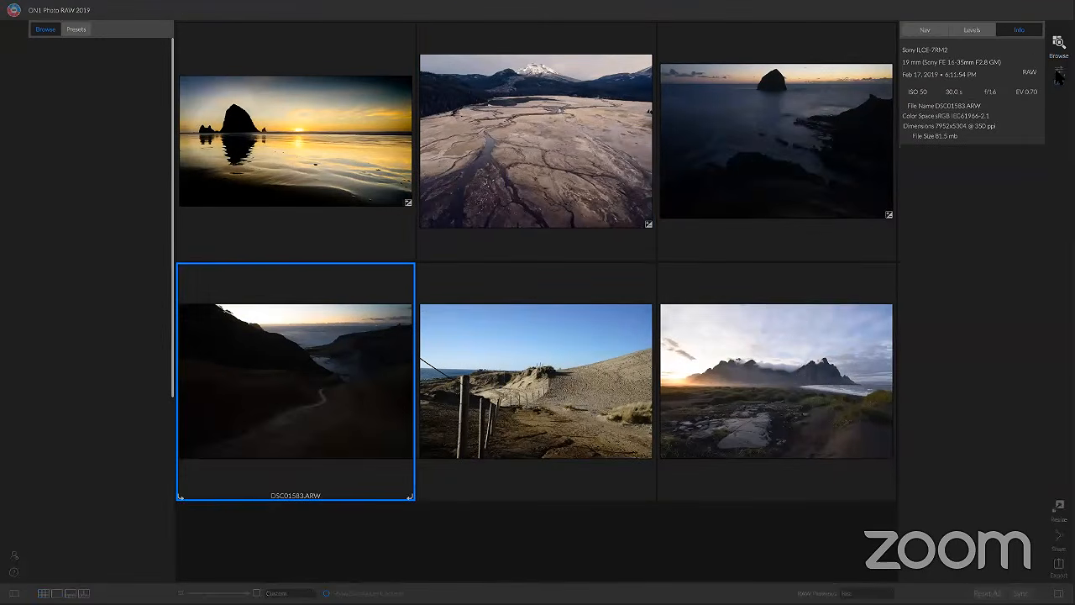
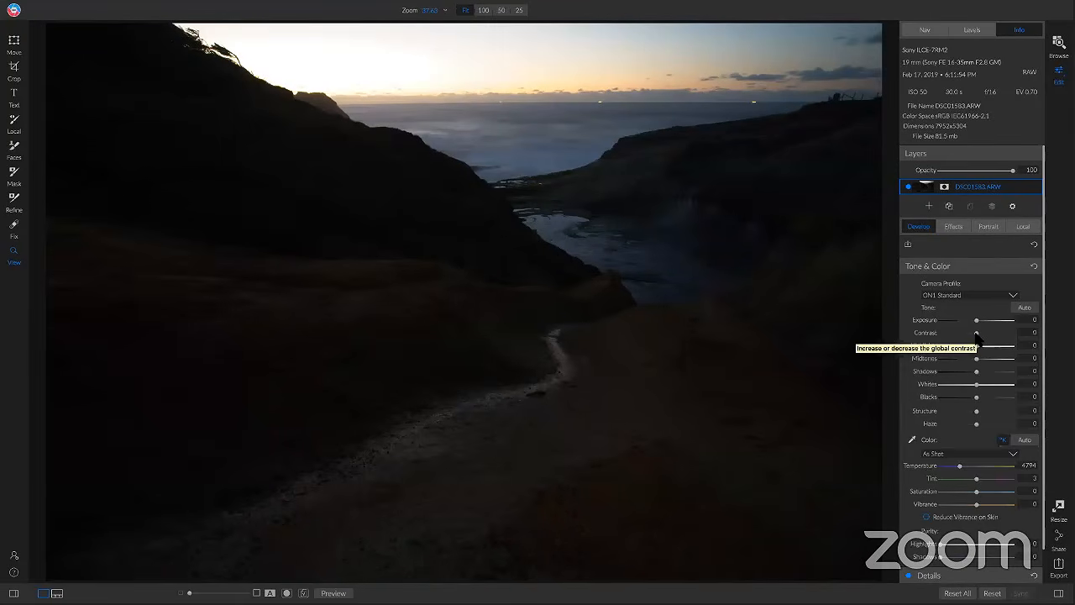
Step: Set the coastal photo's Contrast to -100, Midtones to 11, Shadows to 23 and Blacks to -18
{"action": "left_click_drag", "start_coordinate": [976, 334], "coordinate": [919, 338]}
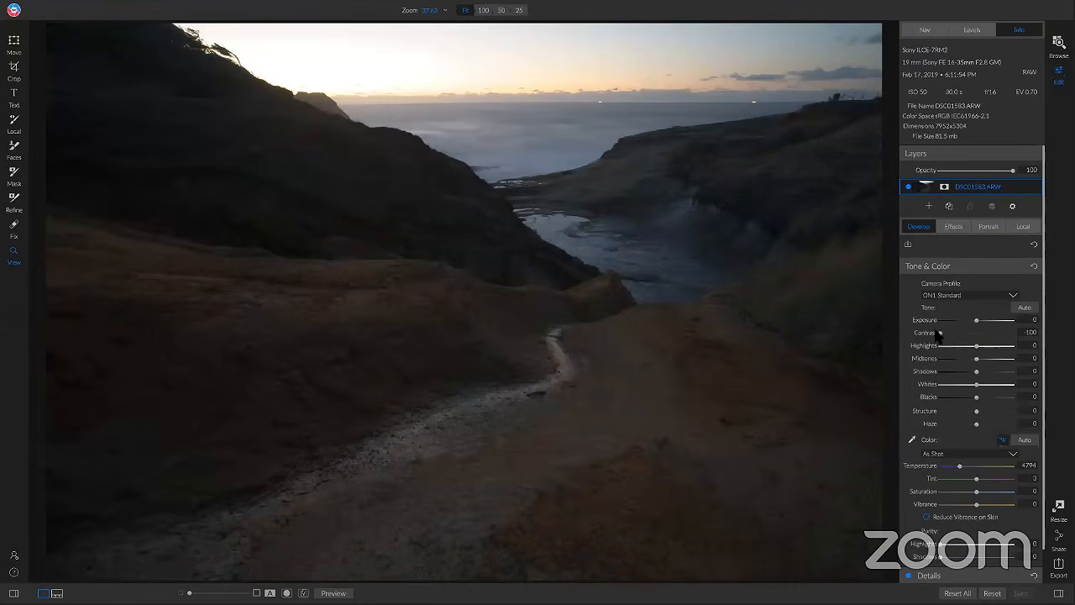
{"action": "mouse_move", "coordinate": [940, 334]}
{"action": "left_mouse_down"}
{"action": "mouse_move", "coordinate": [978, 336]}
{"action": "mouse_move", "coordinate": [924, 343]}
{"action": "left_mouse_up"}
{"action": "mouse_move", "coordinate": [979, 378]}
{"action": "left_mouse_down"}
{"action": "mouse_move", "coordinate": [989, 379]}
{"action": "mouse_move", "coordinate": [981, 363]}
{"action": "left_mouse_up"}
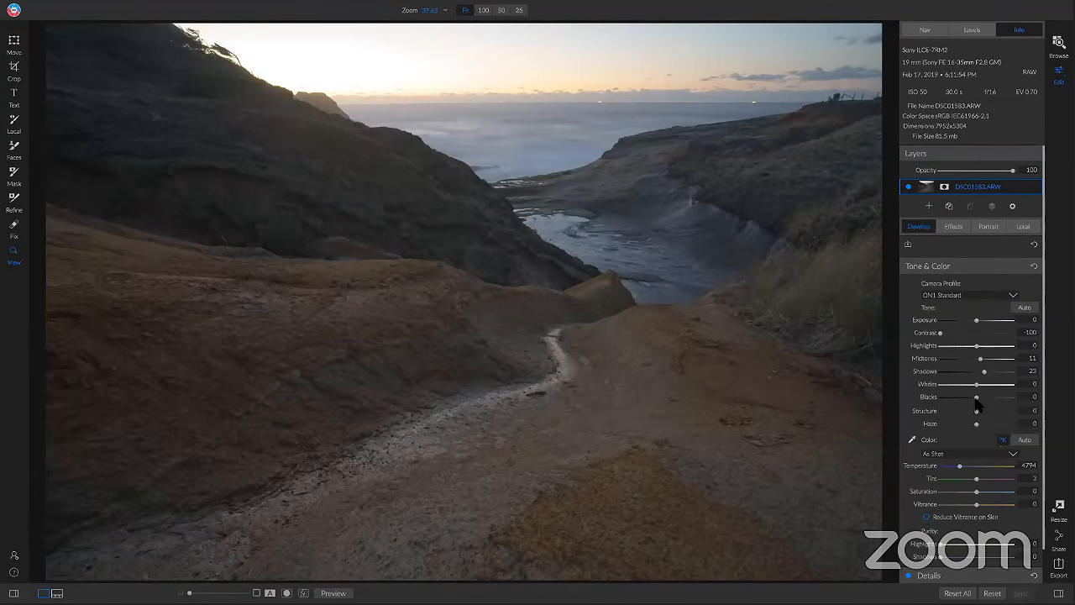
{"action": "left_click_drag", "start_coordinate": [977, 404], "coordinate": [972, 406]}
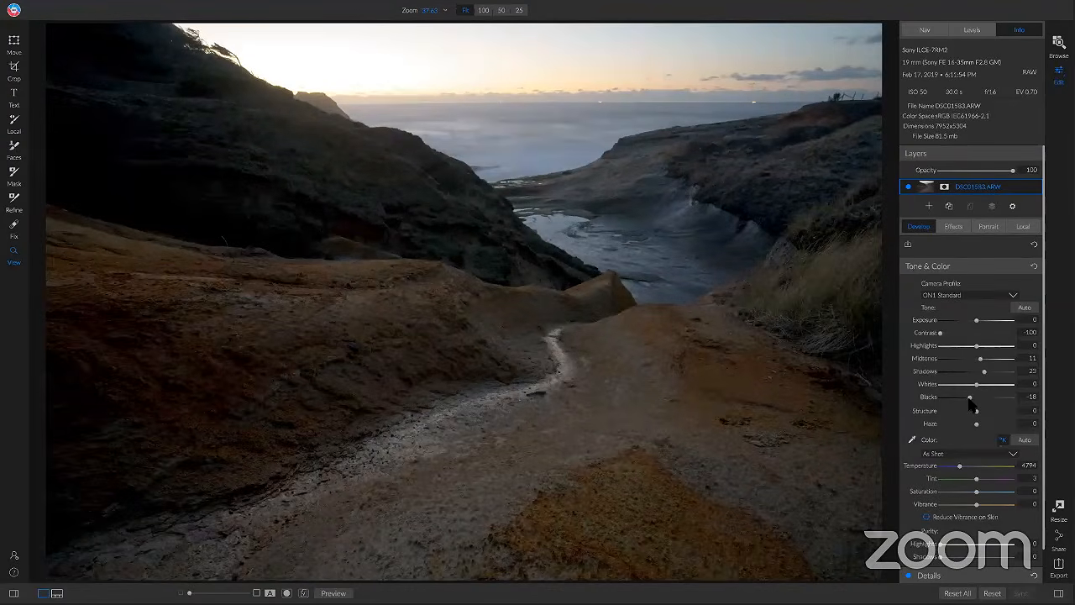
Step: Compare the toned coastal photo with the original and inspect the cove and horizon at 100 percent zoom
{"action": "scroll", "coordinate": [973, 406], "scroll_direction": "down", "scroll_amount": 1}
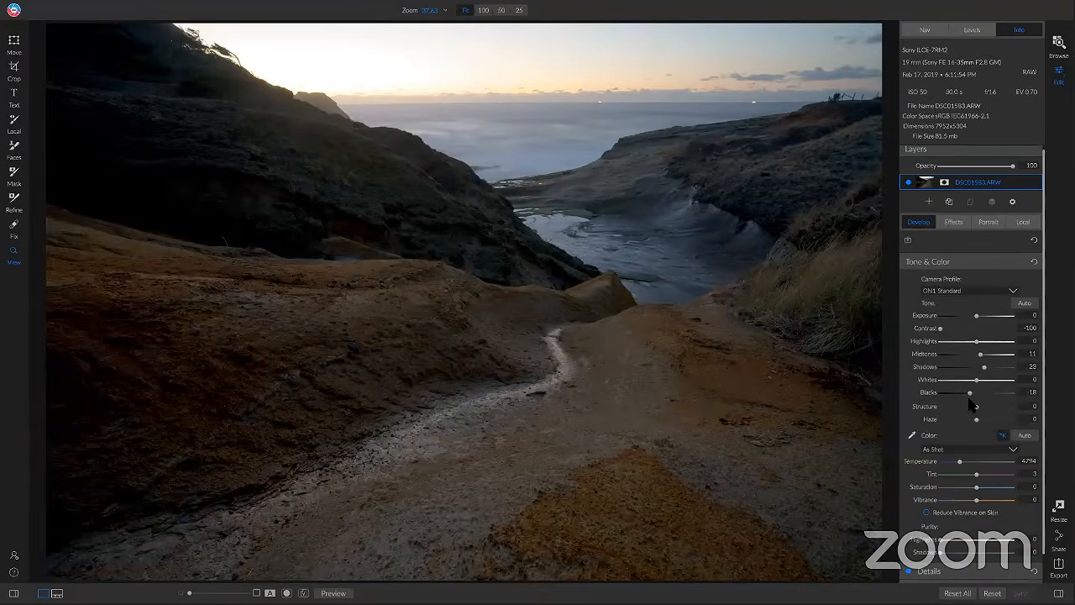
{"action": "key", "text": "backslash"}
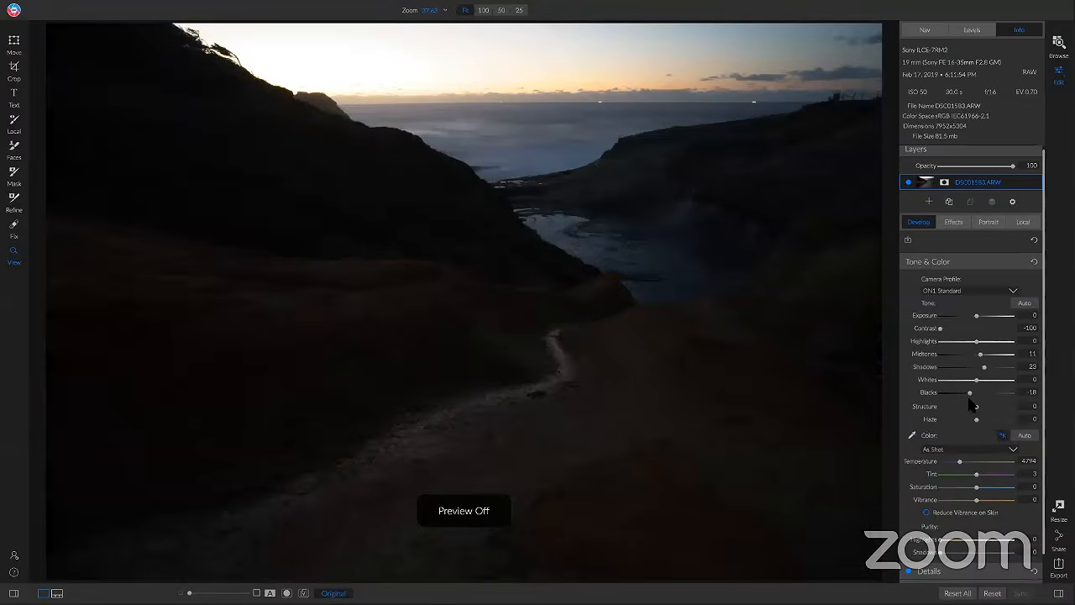
{"action": "key", "text": "backslash"}
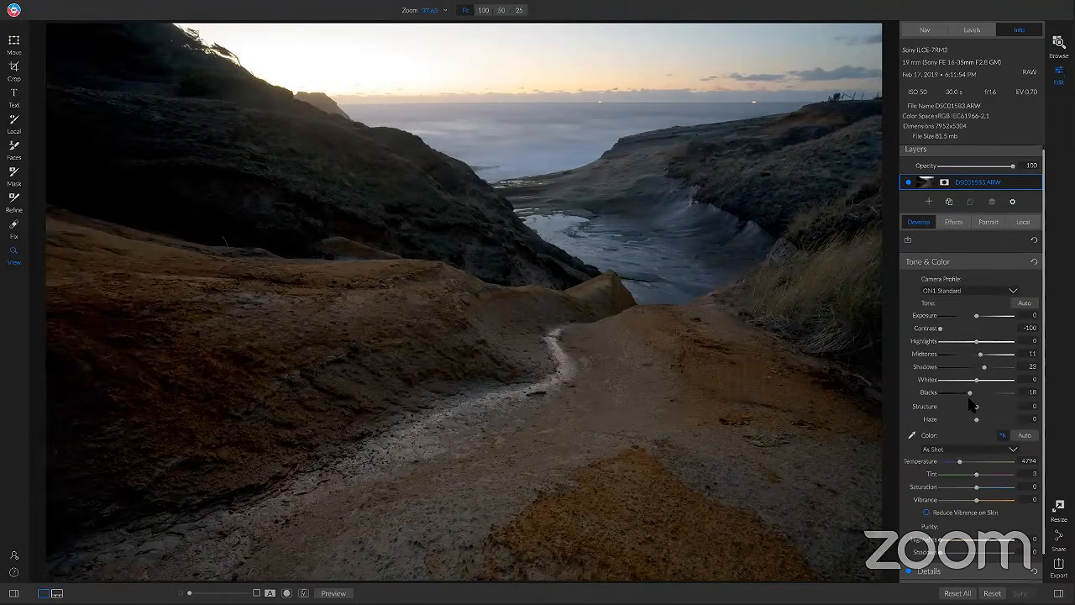
{"action": "left_click", "coordinate": [651, 126]}
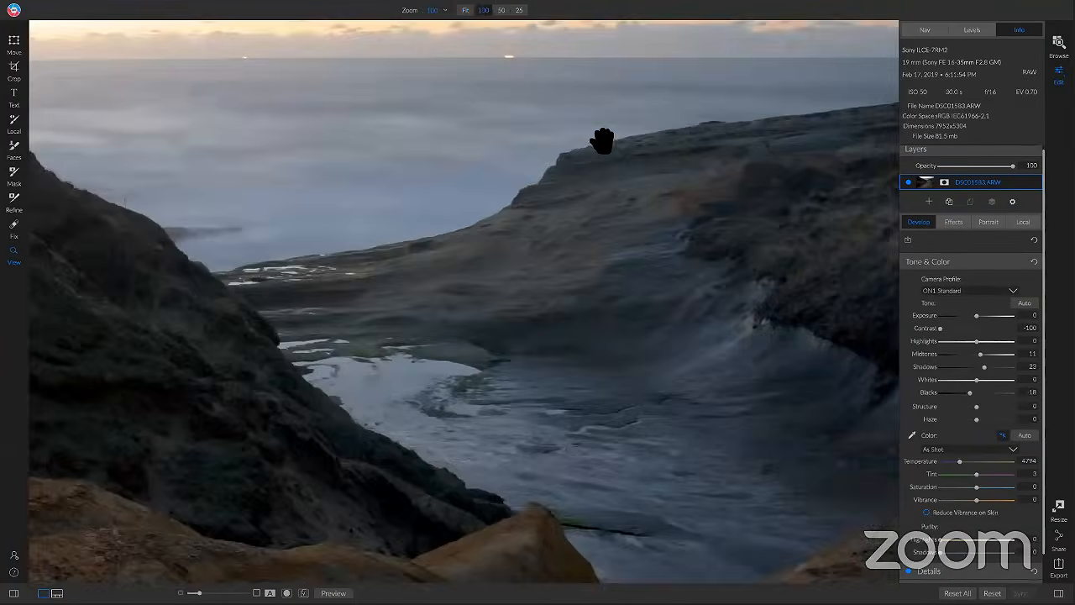
{"action": "left_click_drag", "start_coordinate": [602, 141], "coordinate": [493, 261]}
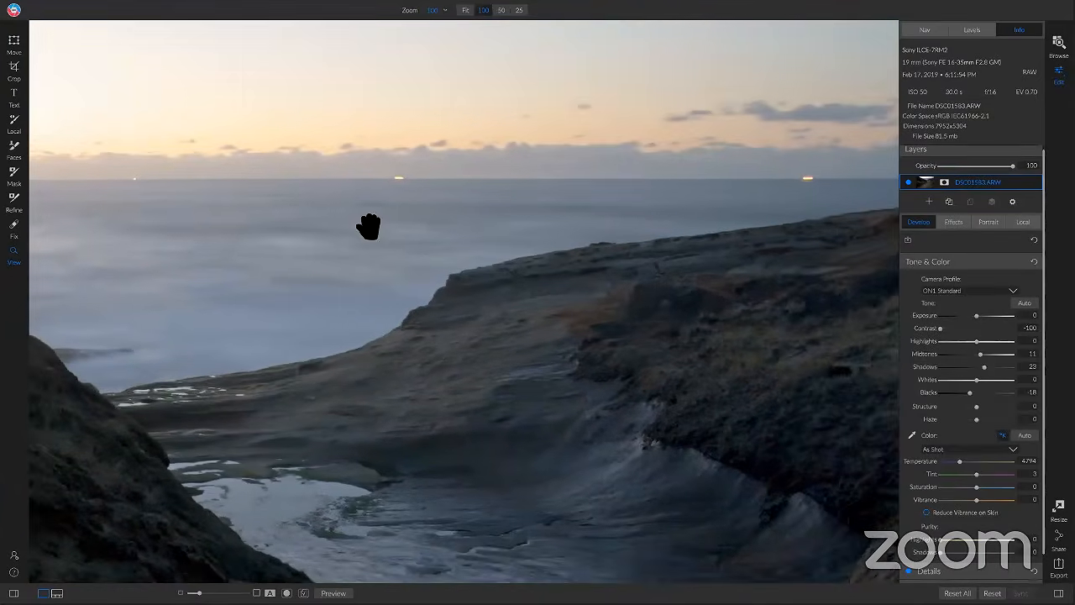
Step: Inspect the headland at 100 percent, return to the whole photo, and reset its Tone & Color settings
{"action": "left_click_drag", "start_coordinate": [368, 227], "coordinate": [899, 336]}
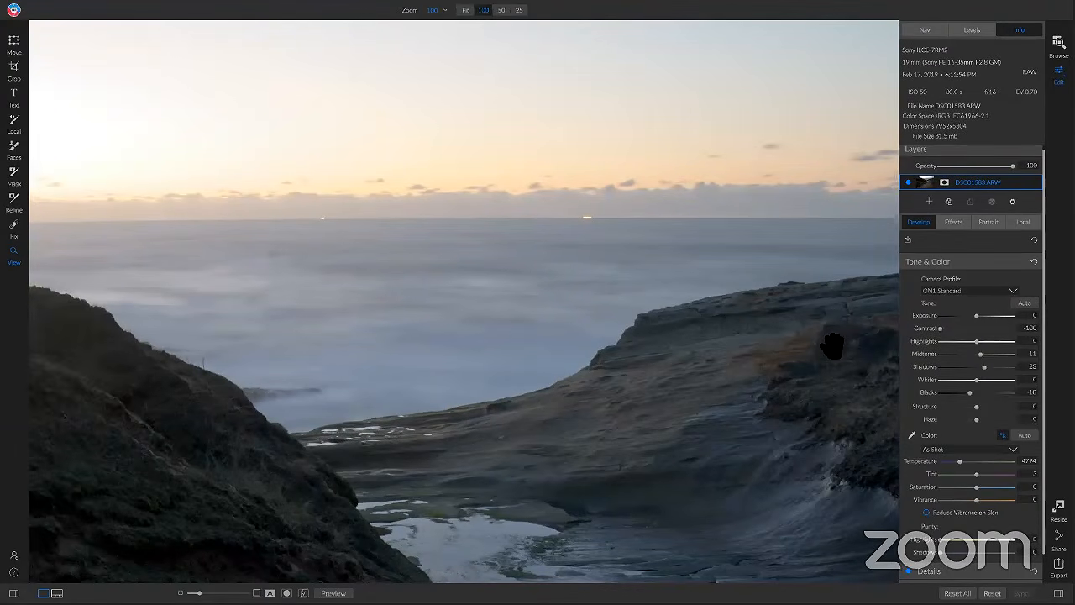
{"action": "left_click", "coordinate": [679, 296]}
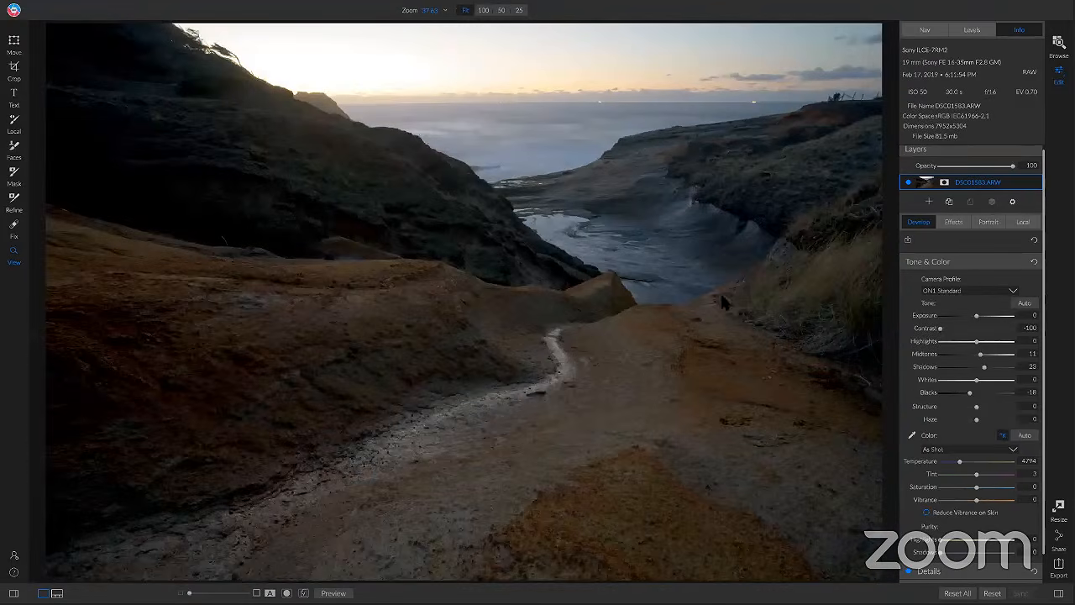
{"action": "left_click", "coordinate": [1034, 262]}
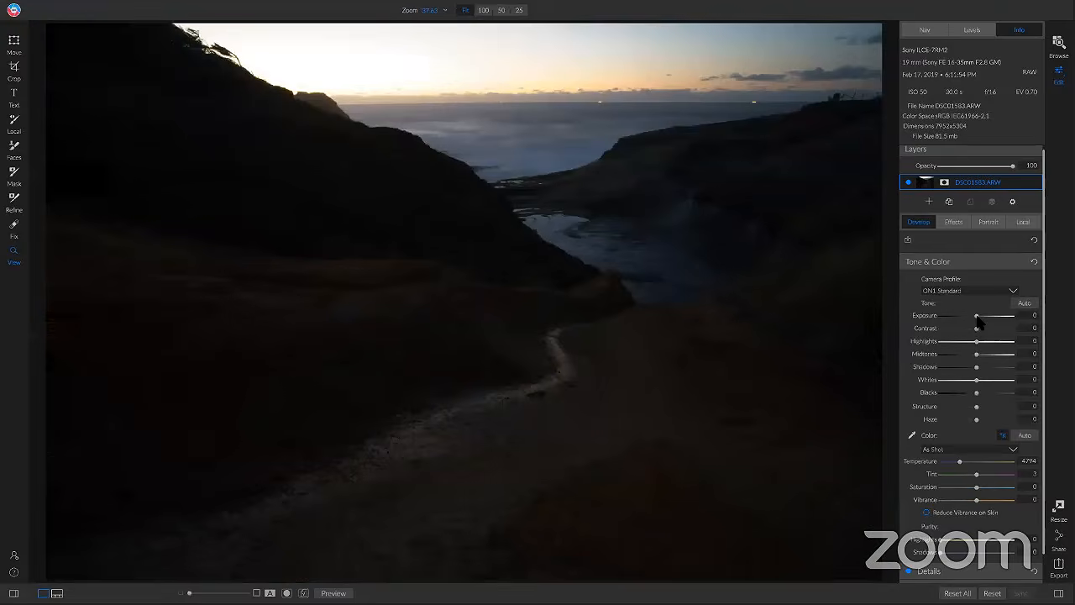
Step: Try an alternative tone with Exposure -2.15, Shadows 100, Midtones 29 and Structure 77, checking the cove at 100 percent
{"action": "left_click_drag", "start_coordinate": [978, 319], "coordinate": [968, 319]}
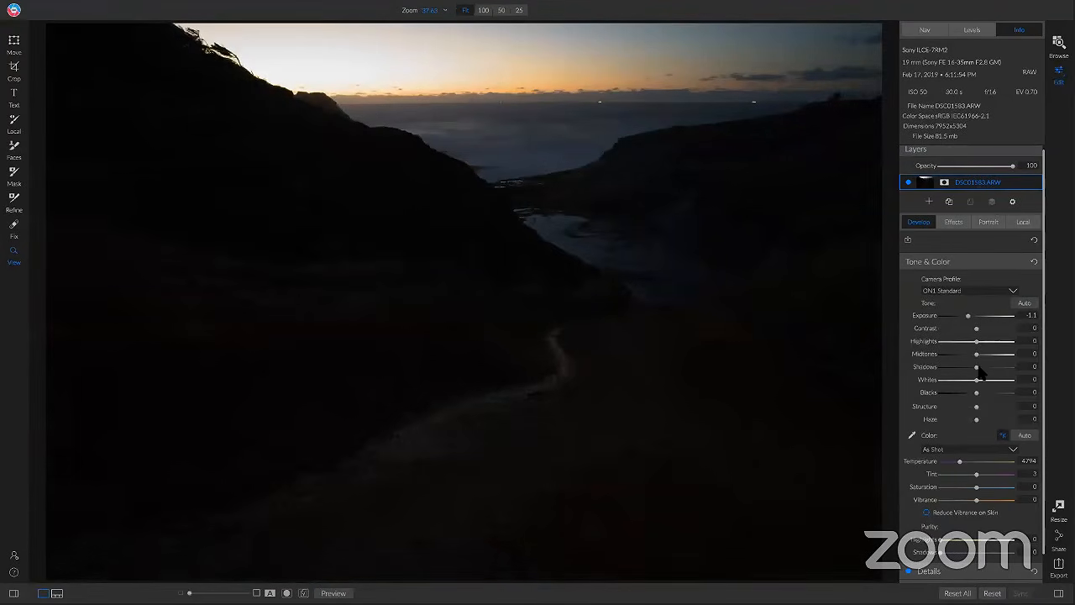
{"action": "left_click_drag", "start_coordinate": [980, 370], "coordinate": [1017, 375]}
{"action": "left_click_drag", "start_coordinate": [660, 144], "coordinate": [536, 222]}
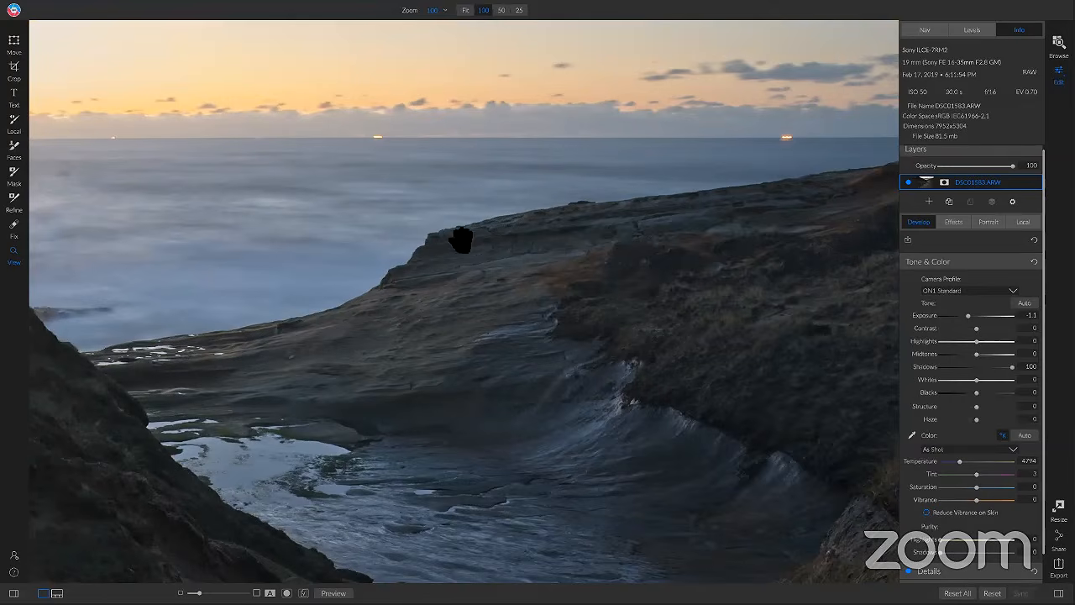
{"action": "left_click_drag", "start_coordinate": [969, 316], "coordinate": [961, 316]}
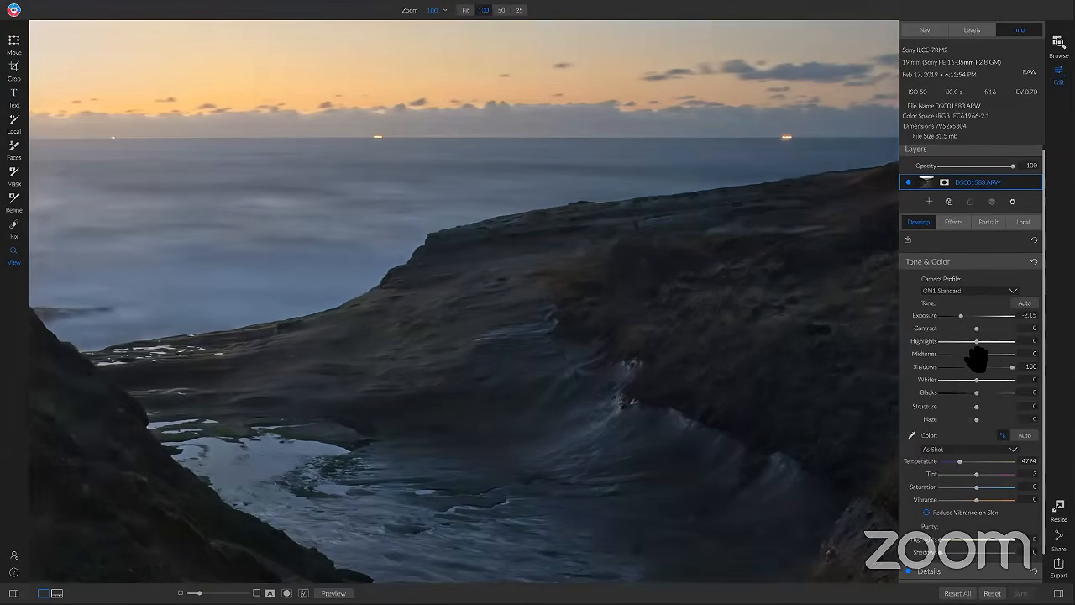
{"action": "left_click_drag", "start_coordinate": [977, 354], "coordinate": [988, 353]}
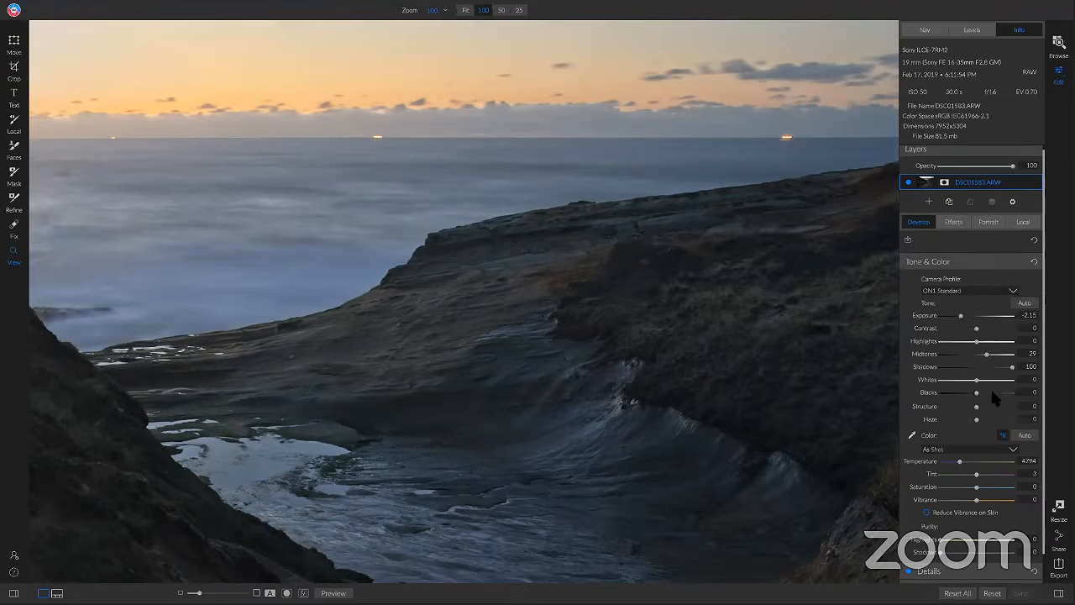
{"action": "left_click", "coordinate": [1005, 406]}
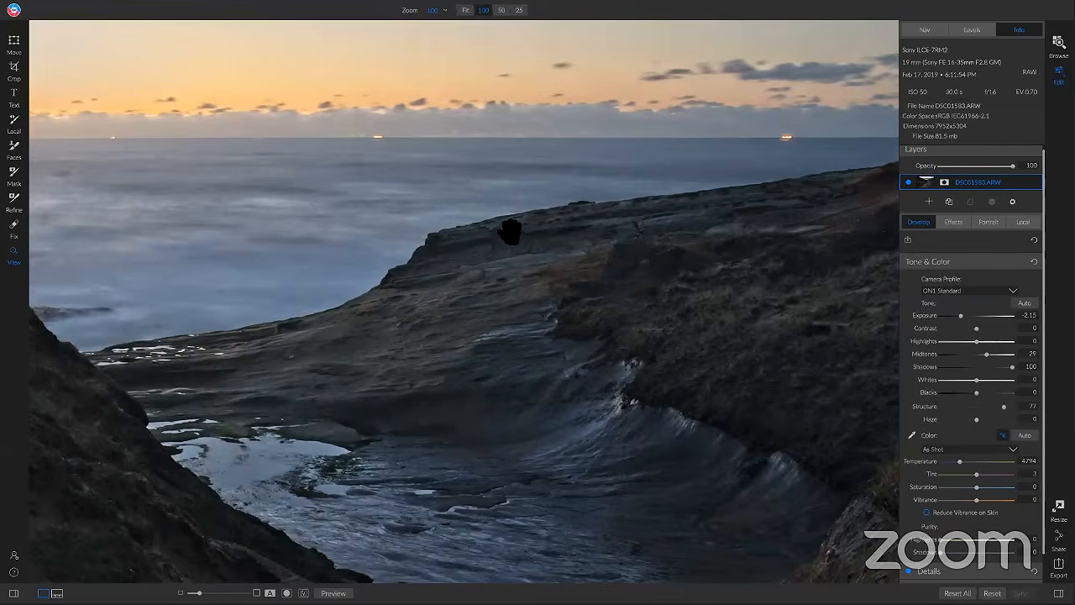
{"action": "left_click", "coordinate": [613, 163]}
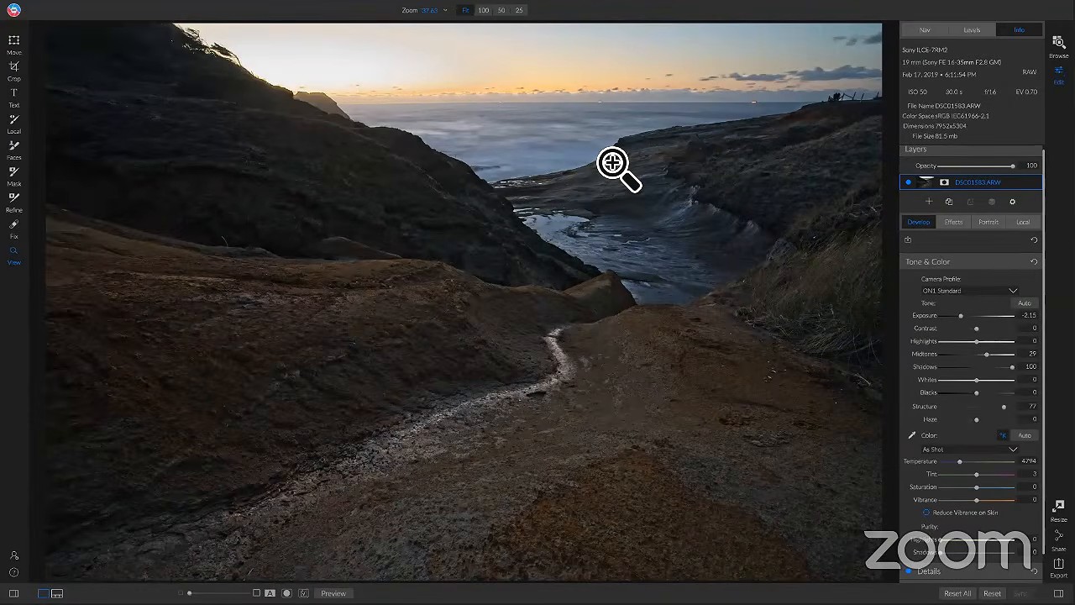
Step: Reset Tone & Color, and set Contrast to -100, Midtones to 26, Shadows to 26 and Blacks to -22
{"action": "left_click", "coordinate": [1034, 261]}
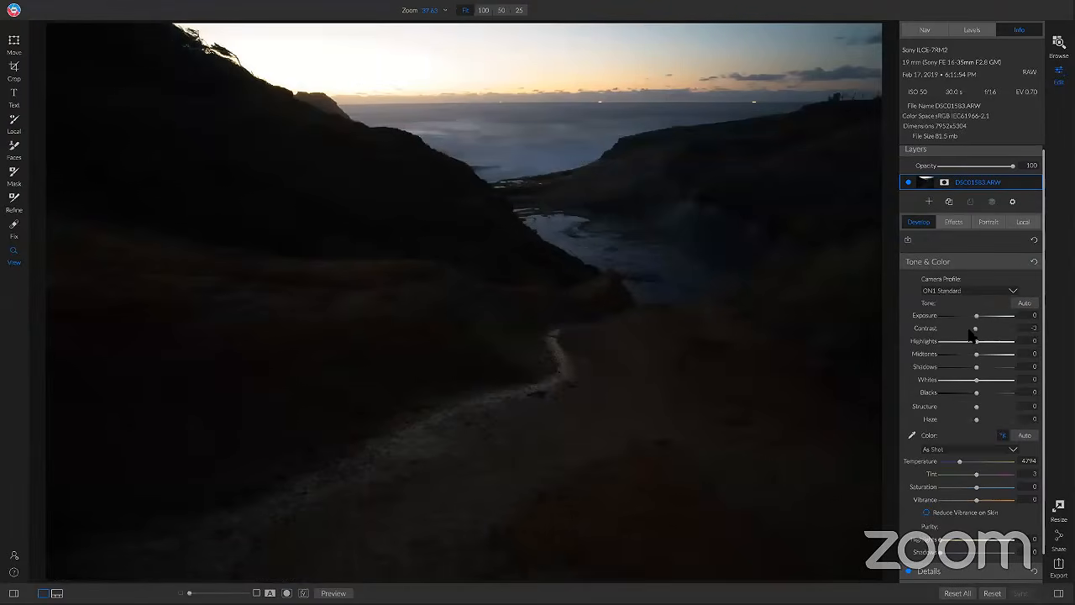
{"action": "left_click_drag", "start_coordinate": [976, 328], "coordinate": [914, 336]}
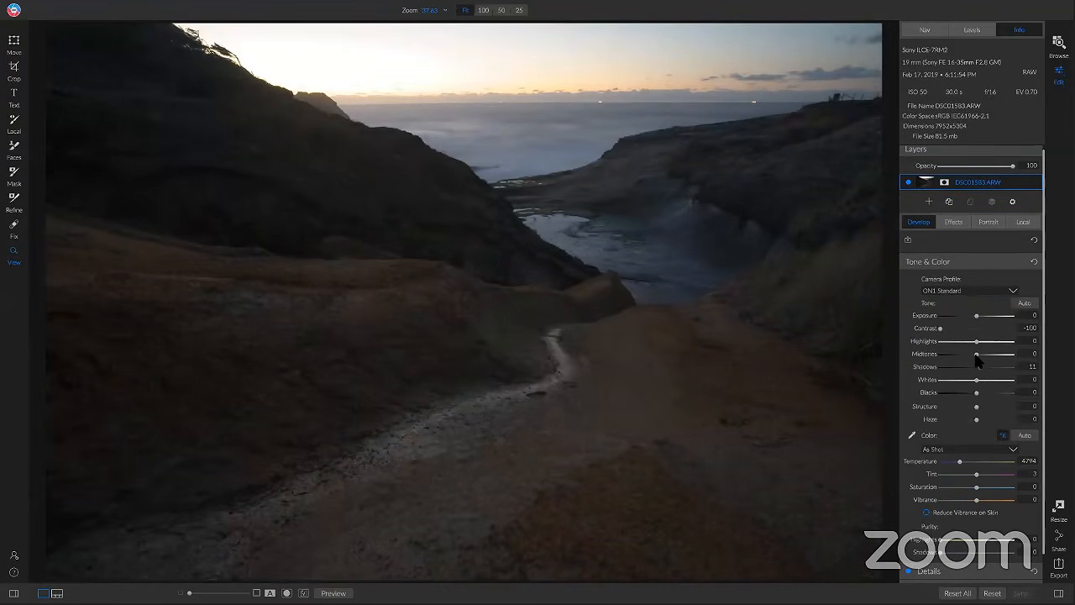
{"action": "left_click_drag", "start_coordinate": [977, 354], "coordinate": [985, 357]}
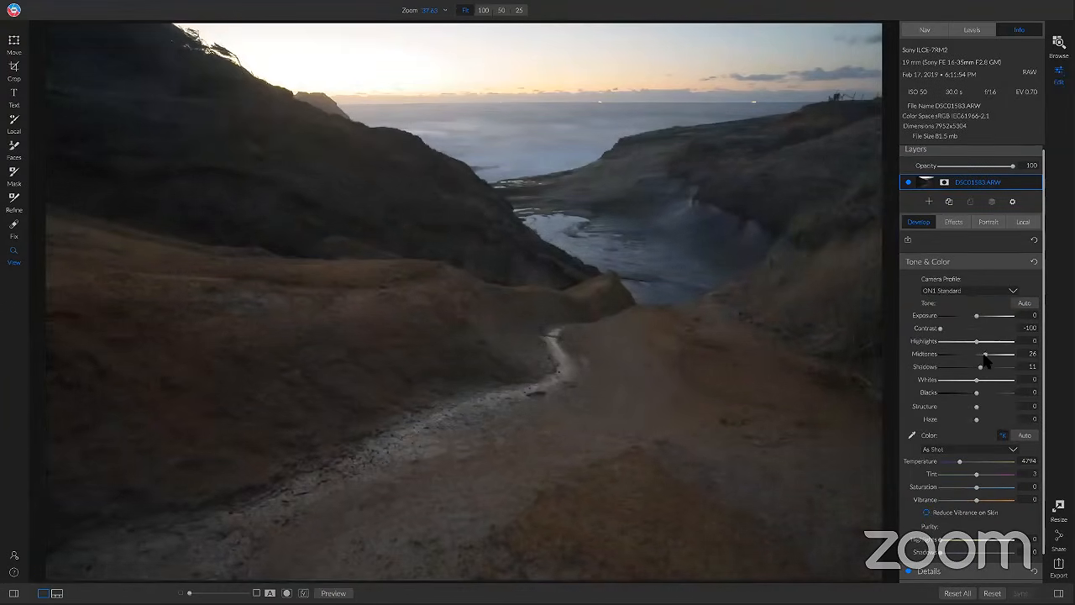
{"action": "left_click_drag", "start_coordinate": [976, 392], "coordinate": [986, 368]}
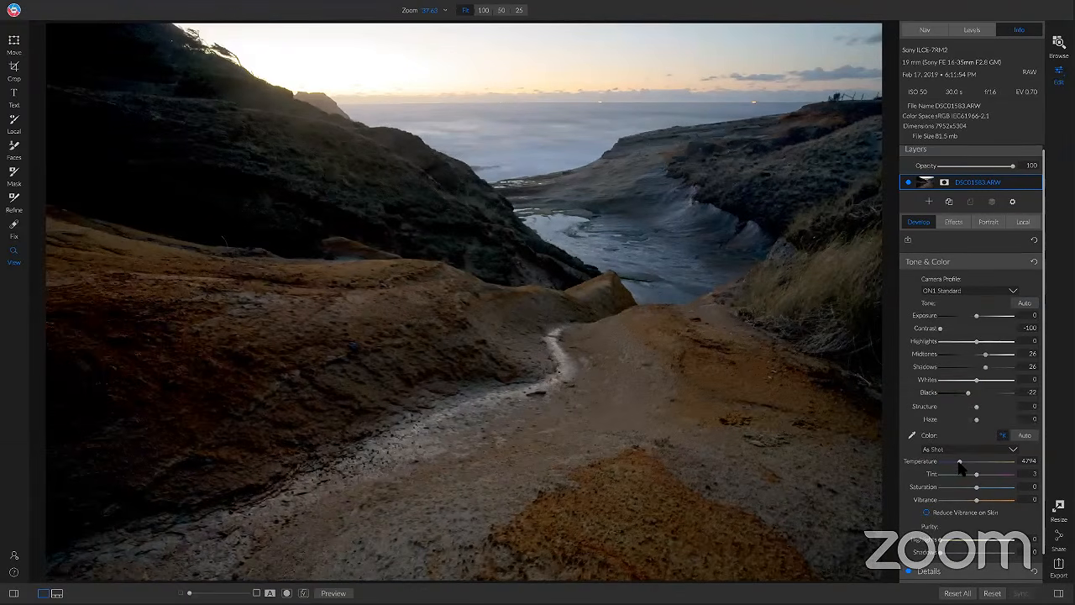
Step: Set the color Temperature to 5100 and compare the developed photo with the original
{"action": "left_click_drag", "start_coordinate": [958, 462], "coordinate": [962, 463]}
{"action": "key", "text": "p"}
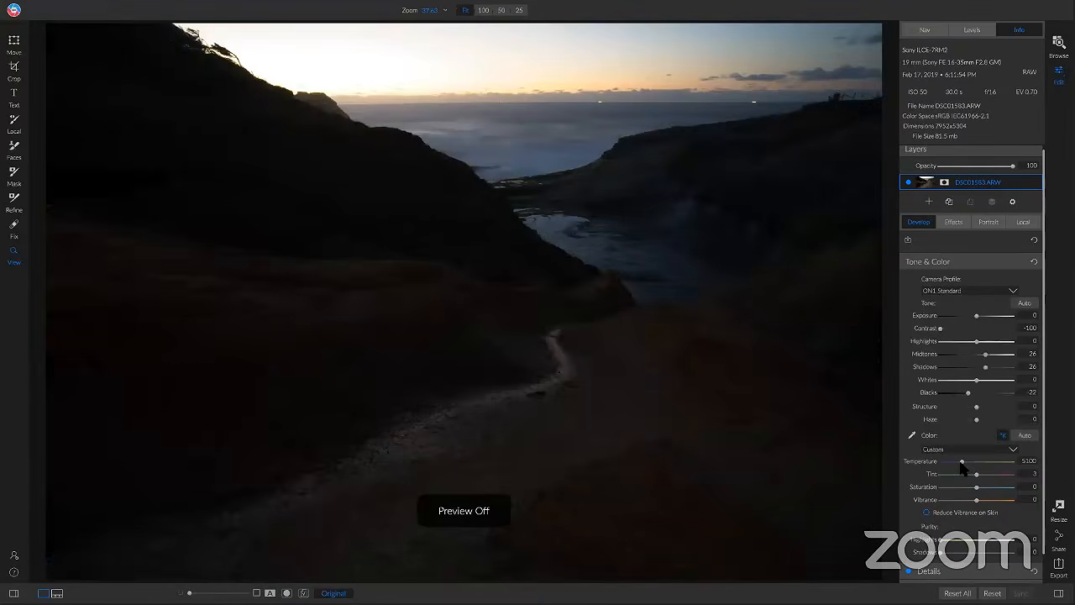
{"action": "key", "text": "p"}
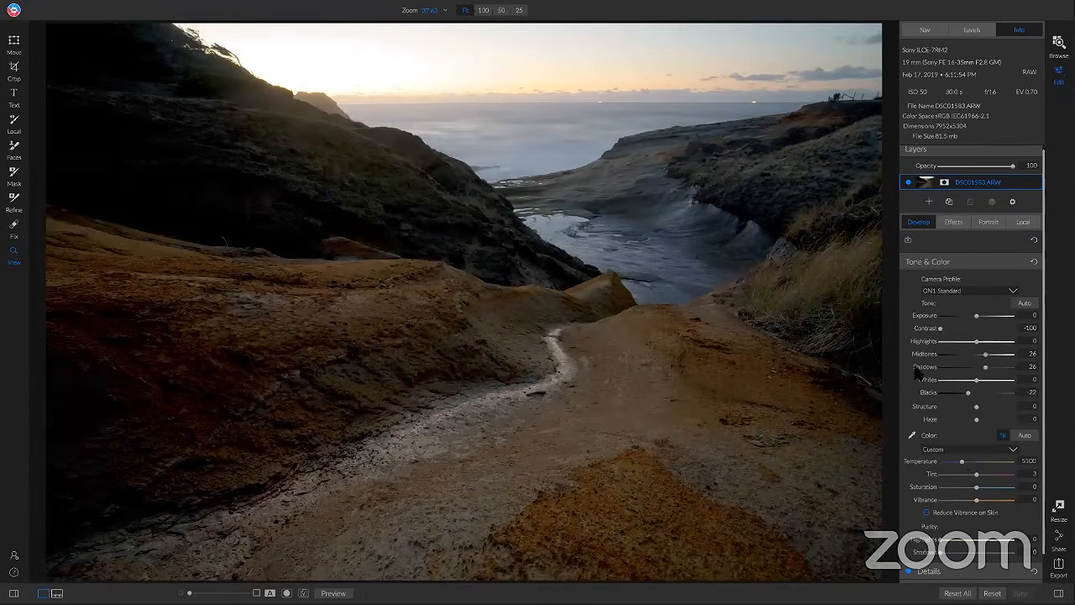
Step: Crop the photo to about 6644 by 4431 pixels, keeping the horizon near the upper edge and the path in the foreground
{"action": "left_click", "coordinate": [14, 69]}
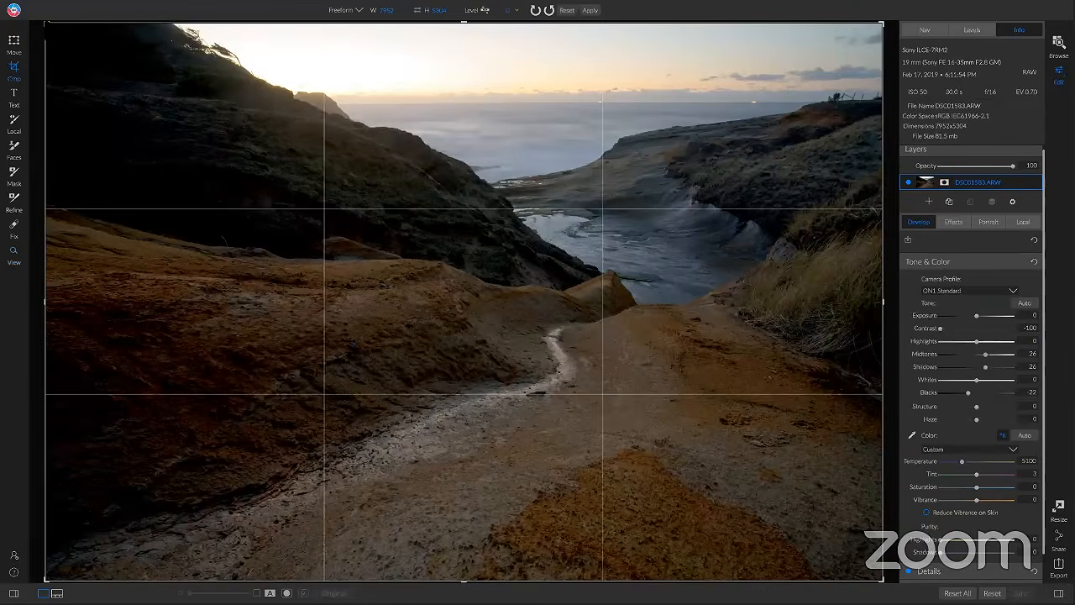
{"action": "left_click_drag", "start_coordinate": [46, 24], "coordinate": [92, 54]}
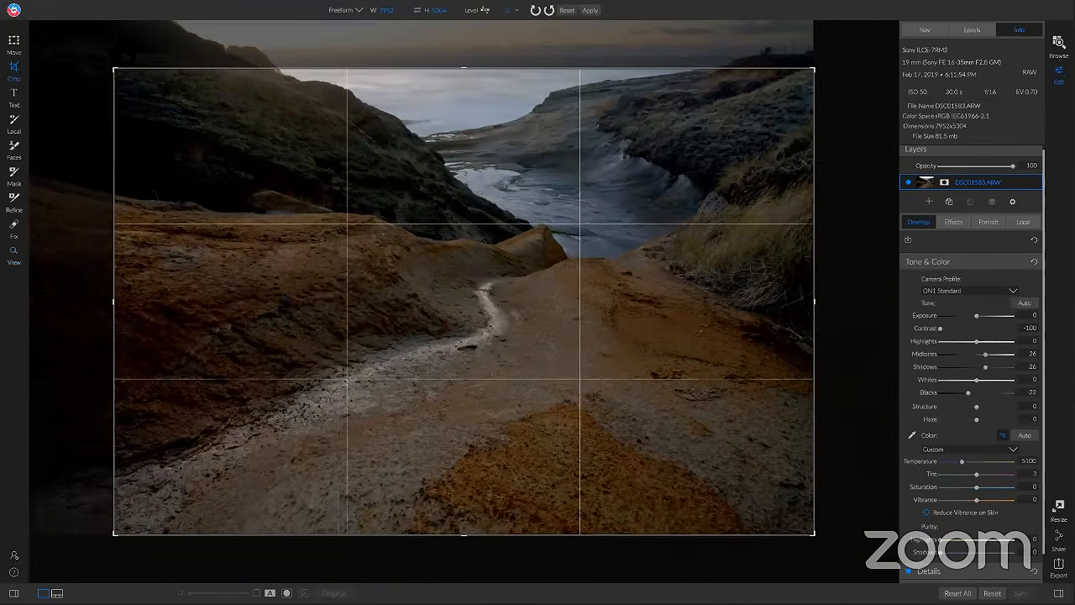
{"action": "left_click_drag", "start_coordinate": [511, 330], "coordinate": [492, 370]}
{"action": "mouse_move", "coordinate": [528, 281]}
{"action": "left_mouse_down"}
{"action": "mouse_move", "coordinate": [527, 263]}
{"action": "mouse_move", "coordinate": [512, 269]}
{"action": "left_mouse_up"}
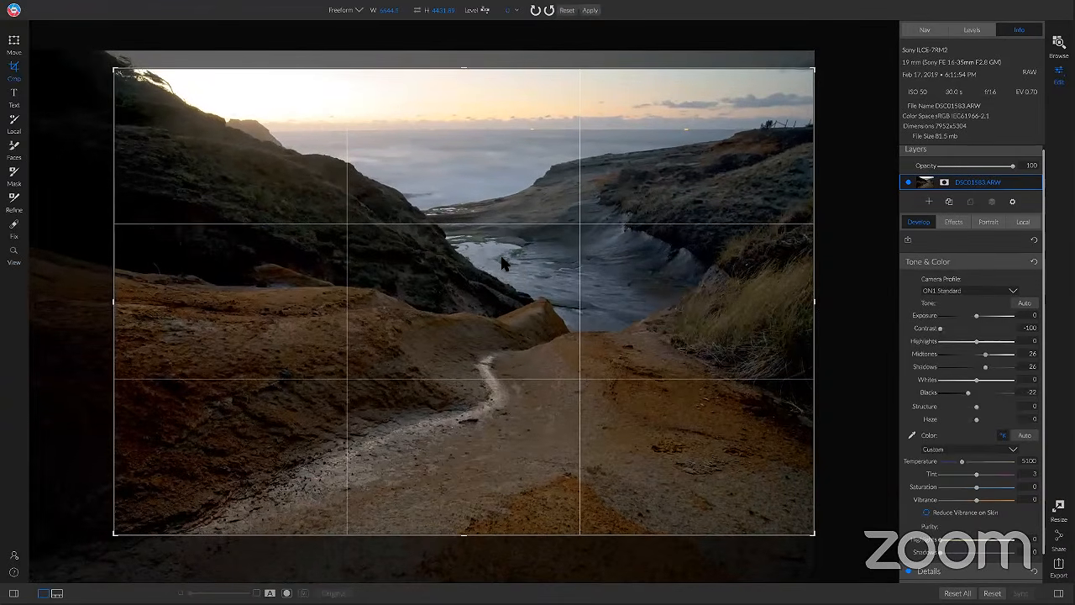
{"action": "key", "text": "z"}
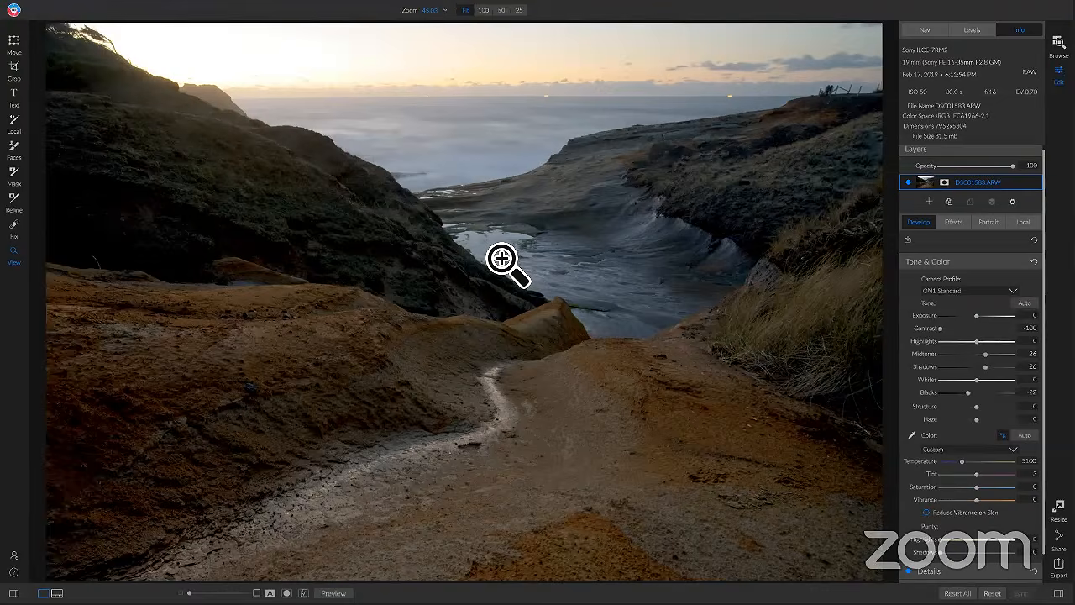
Step: Add a Dynamic Contrast effect filter to the coastal photo and compare it off and on
{"action": "left_click", "coordinate": [954, 224]}
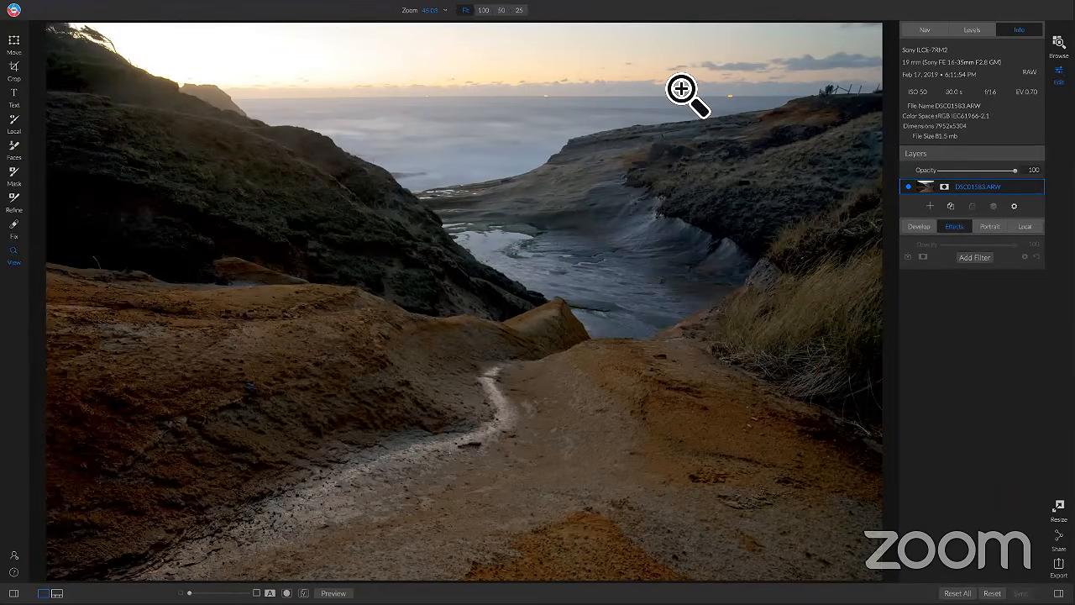
{"action": "left_click", "coordinate": [966, 257]}
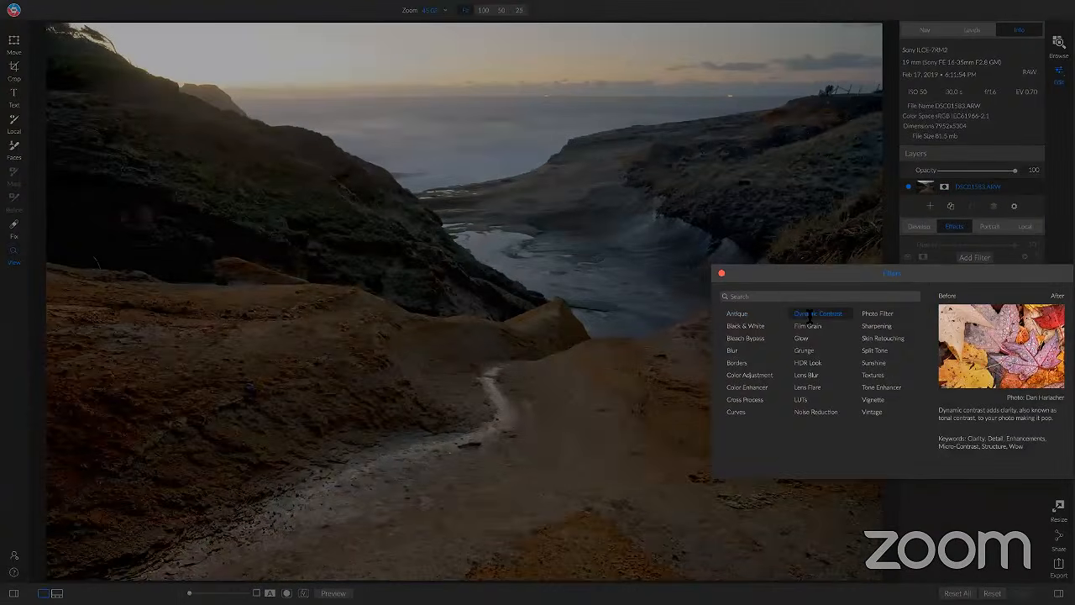
{"action": "left_click", "coordinate": [815, 314]}
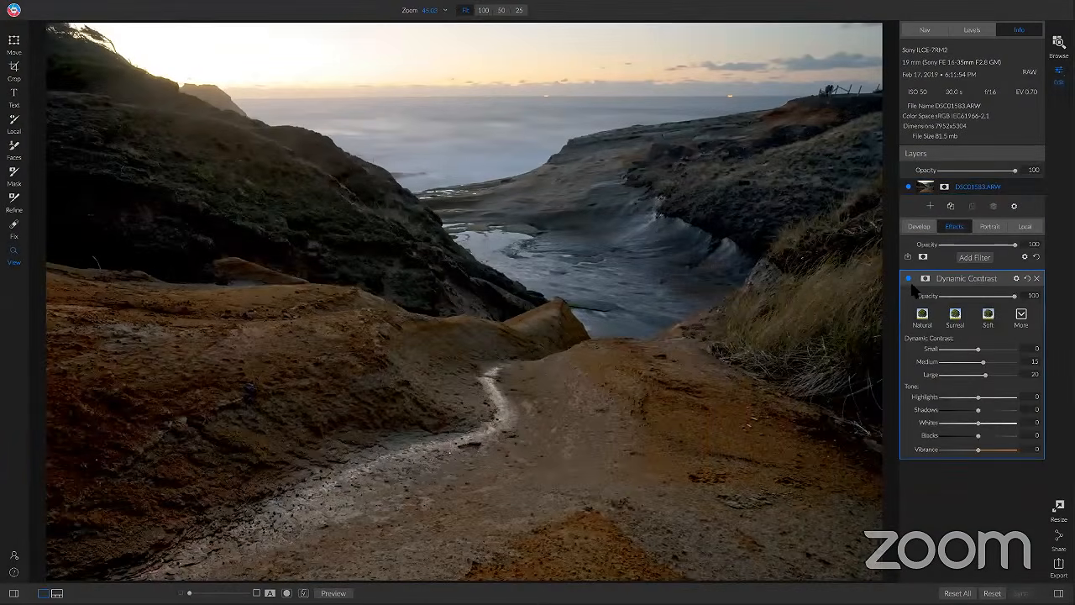
{"action": "left_click", "coordinate": [907, 277]}
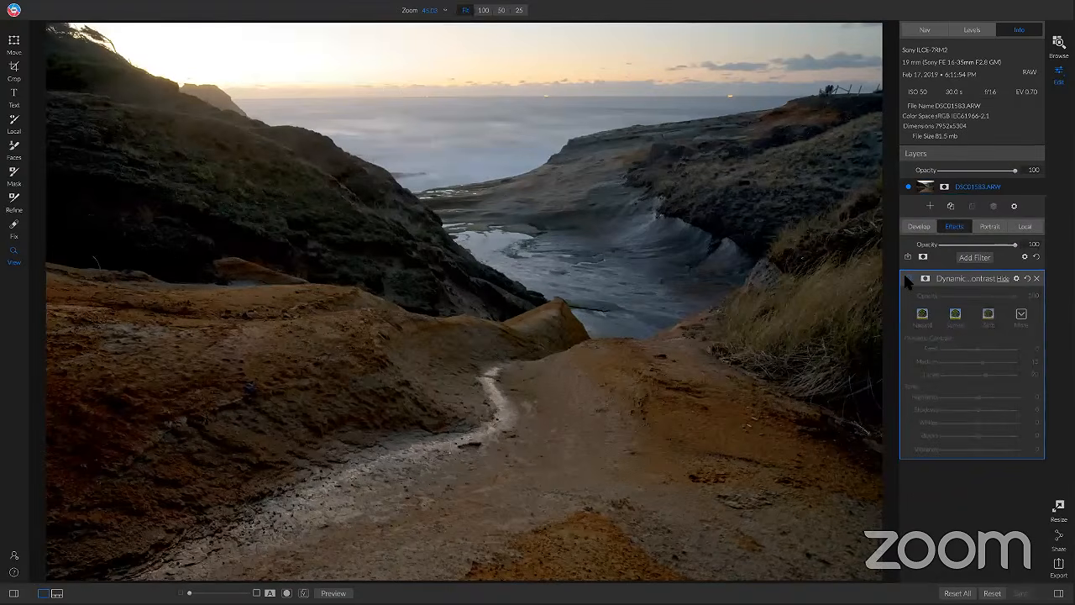
{"action": "left_click", "coordinate": [907, 278]}
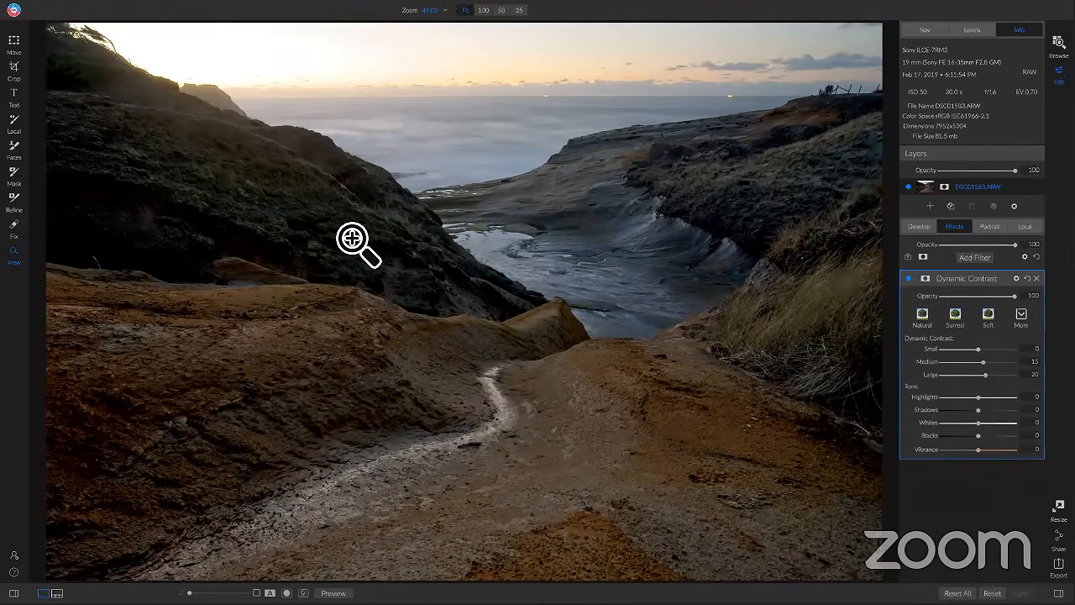
Step: Paint the Dynamic Contrast filter out of the sky, sea and cove with the masking brush, and check the mask overlay
{"action": "key", "text": "b"}
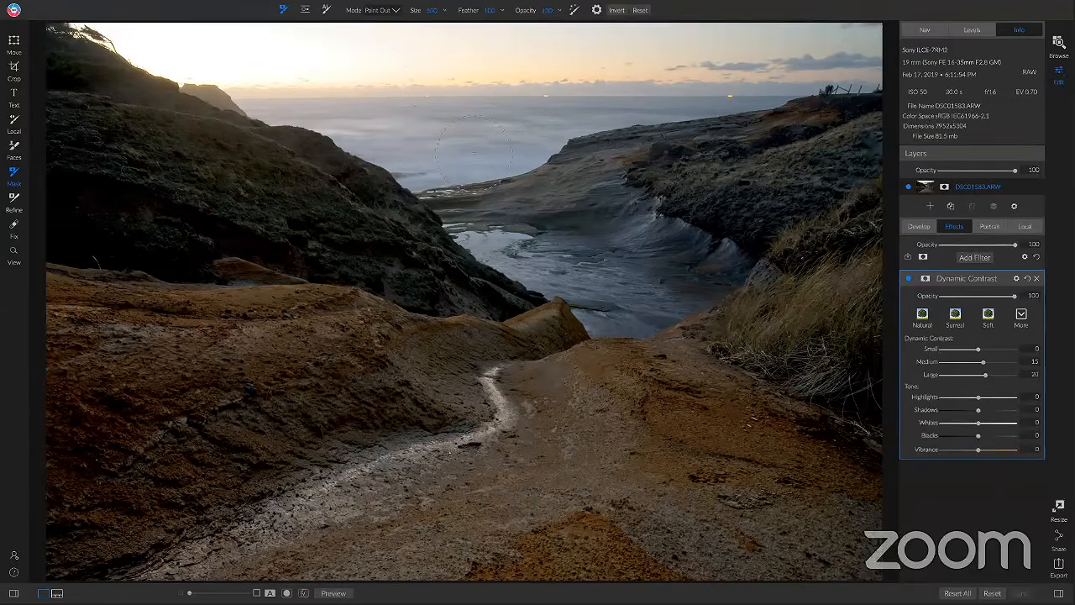
{"action": "left_click_drag", "start_coordinate": [489, 179], "coordinate": [630, 290]}
{"action": "left_click", "coordinate": [287, 593]}
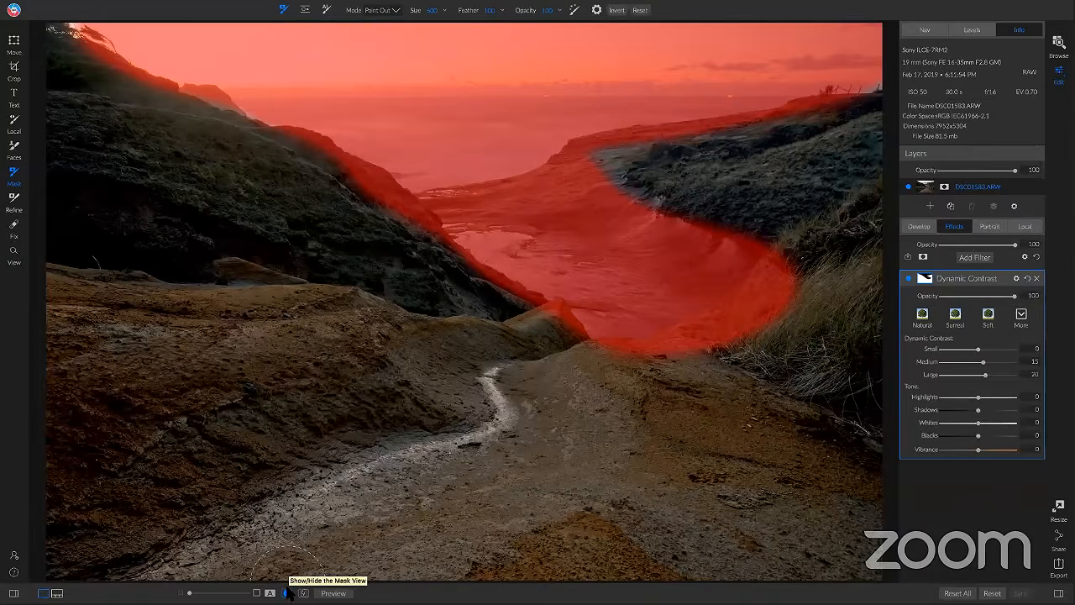
{"action": "left_click", "coordinate": [287, 593]}
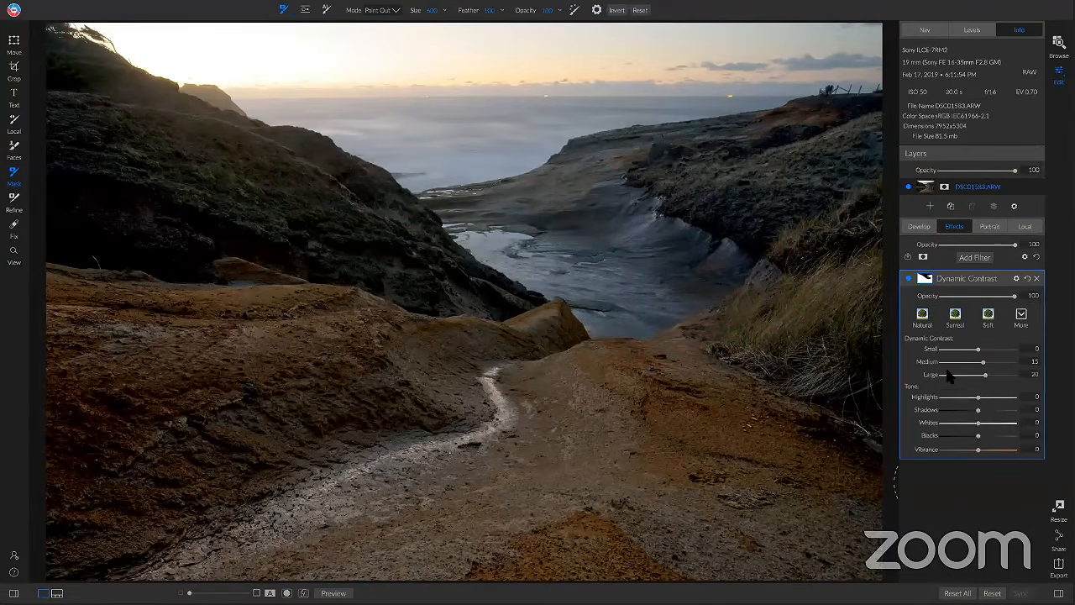
Step: Set the Dynamic Contrast filter's Small contrast to 12 and Vibrance to 39, comparing the filter off and on
{"action": "left_click", "coordinate": [909, 279]}
{"action": "left_click", "coordinate": [908, 279]}
{"action": "left_click_drag", "start_coordinate": [979, 355], "coordinate": [983, 353]}
{"action": "mouse_move", "coordinate": [978, 452]}
{"action": "left_mouse_down"}
{"action": "mouse_move", "coordinate": [1001, 456]}
{"action": "mouse_move", "coordinate": [992, 451]}
{"action": "left_mouse_up"}
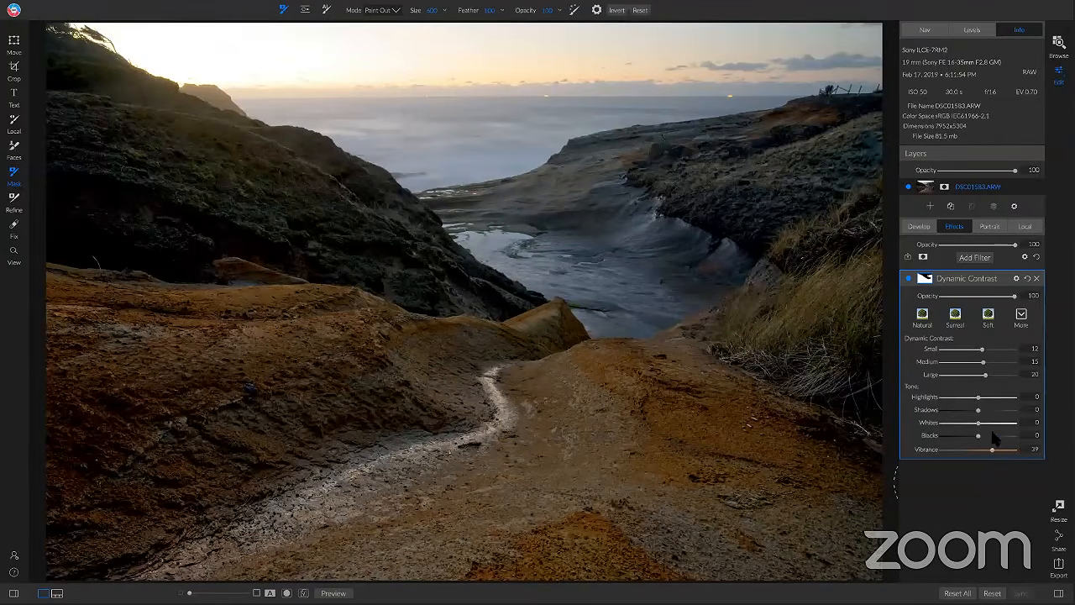
{"action": "left_click", "coordinate": [909, 280]}
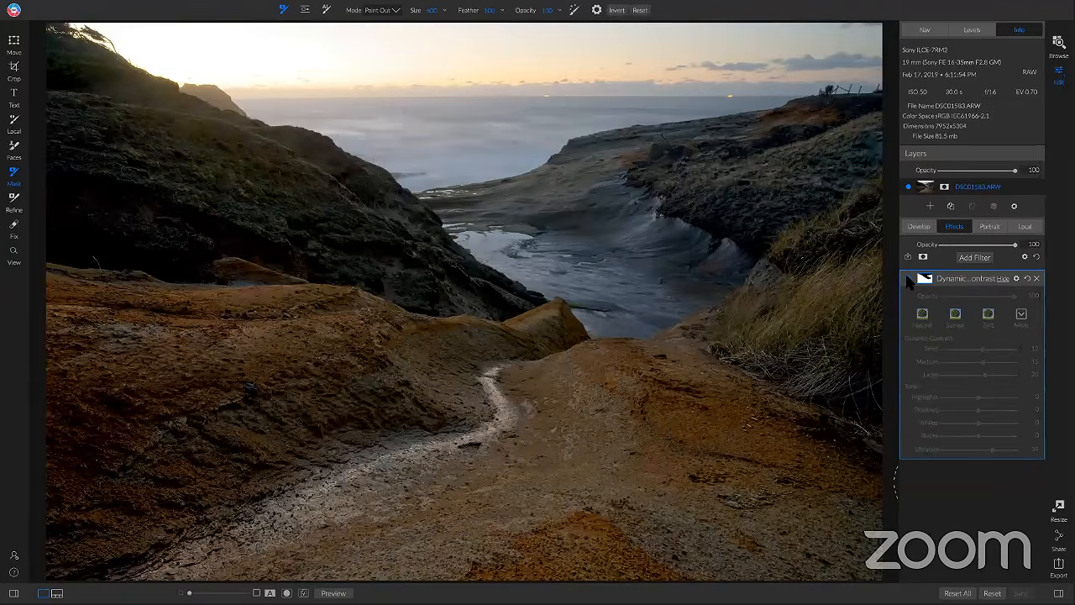
{"action": "left_click", "coordinate": [909, 280]}
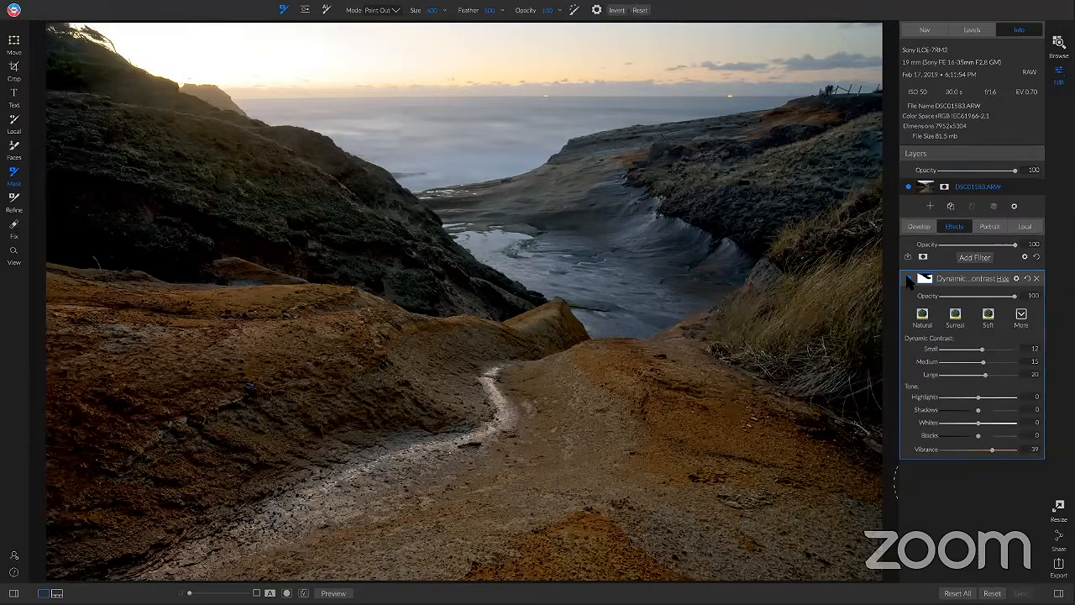
Step: Add a Color Enhancer filter to the coastal photo and copy the mask of the Dynamic Contrast filter
{"action": "left_click", "coordinate": [976, 259]}
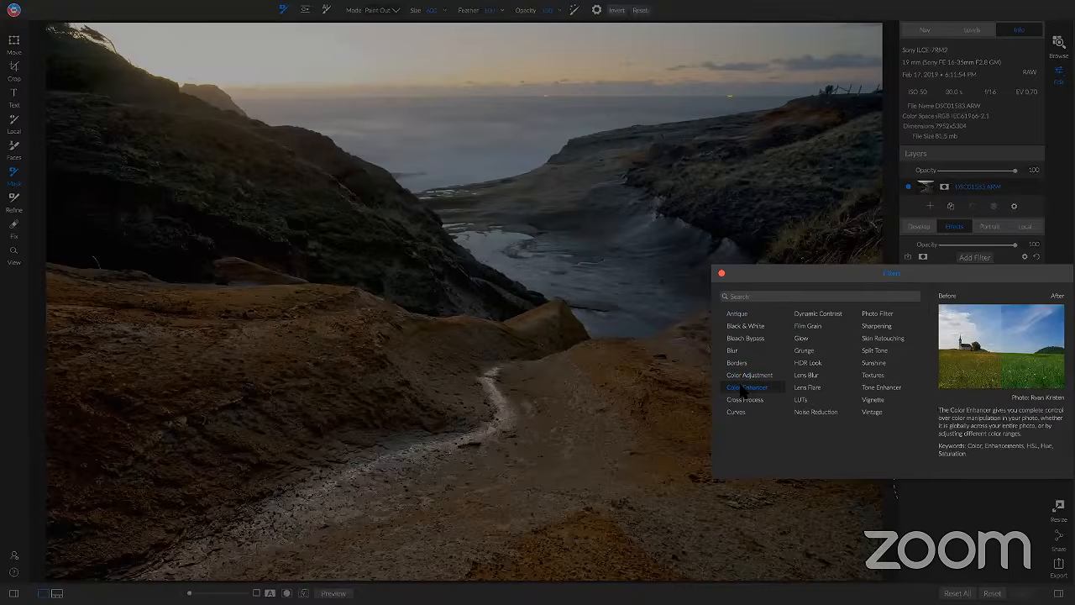
{"action": "left_click", "coordinate": [745, 388]}
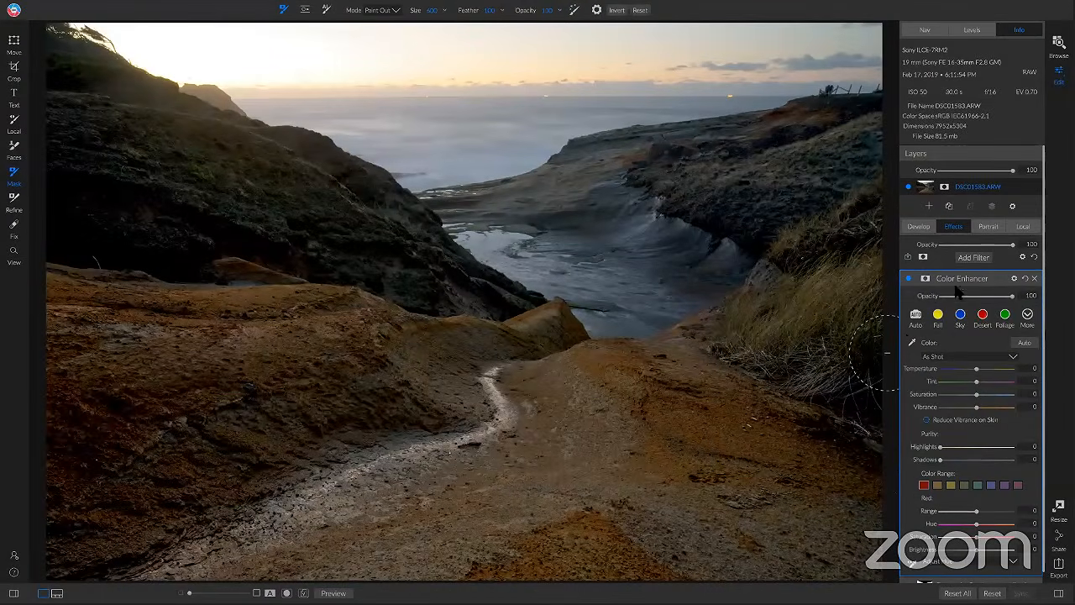
{"action": "scroll", "coordinate": [976, 378], "scroll_direction": "down", "scroll_amount": 1}
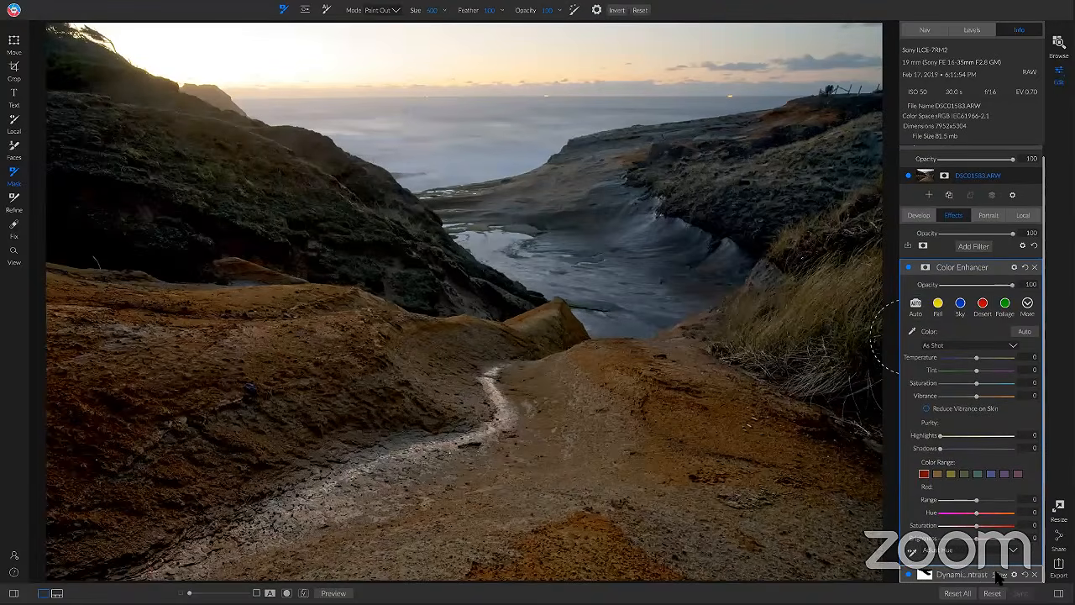
{"action": "left_click", "coordinate": [998, 576]}
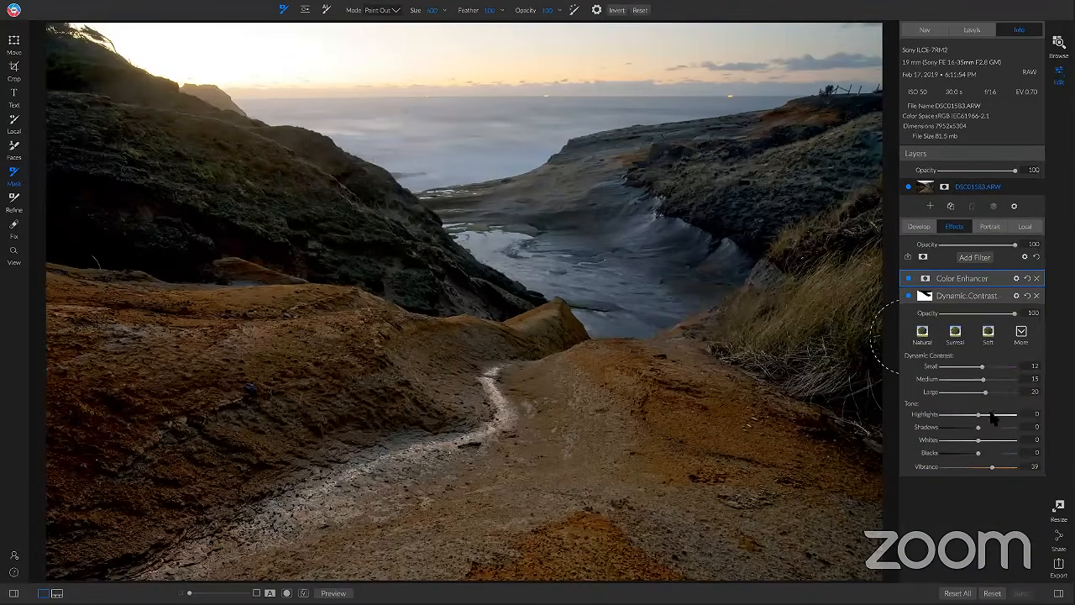
{"action": "left_click", "coordinate": [925, 297]}
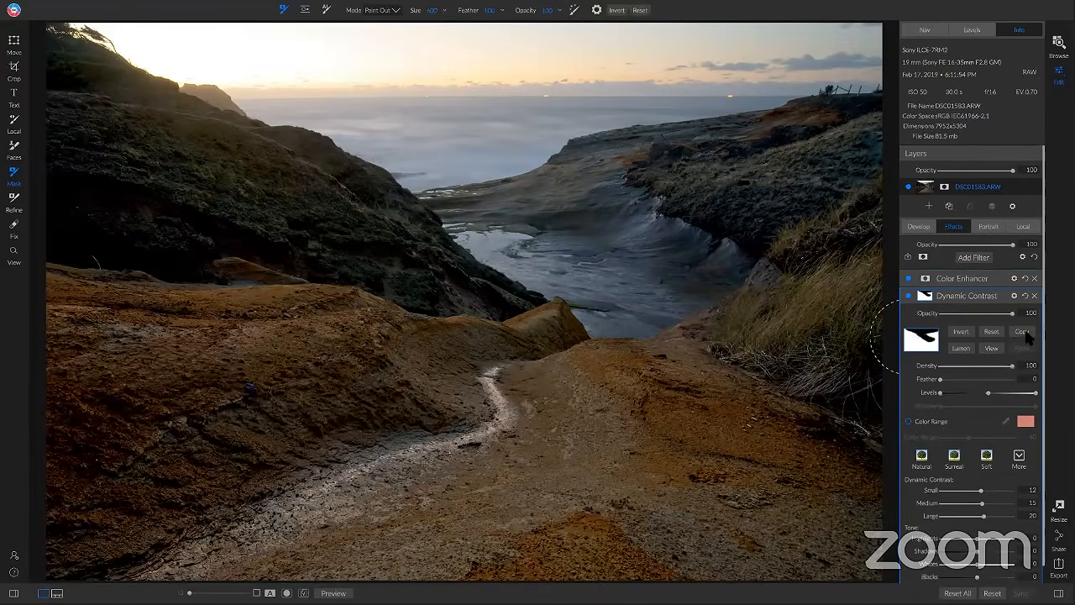
{"action": "left_click", "coordinate": [1025, 335]}
{"action": "left_click", "coordinate": [990, 348]}
{"action": "left_click", "coordinate": [989, 348]}
Step: Paste the copied mask into the Color Enhancer filter and invert it to target the sky, sea and cove, checking the overlay
{"action": "left_click", "coordinate": [1002, 283]}
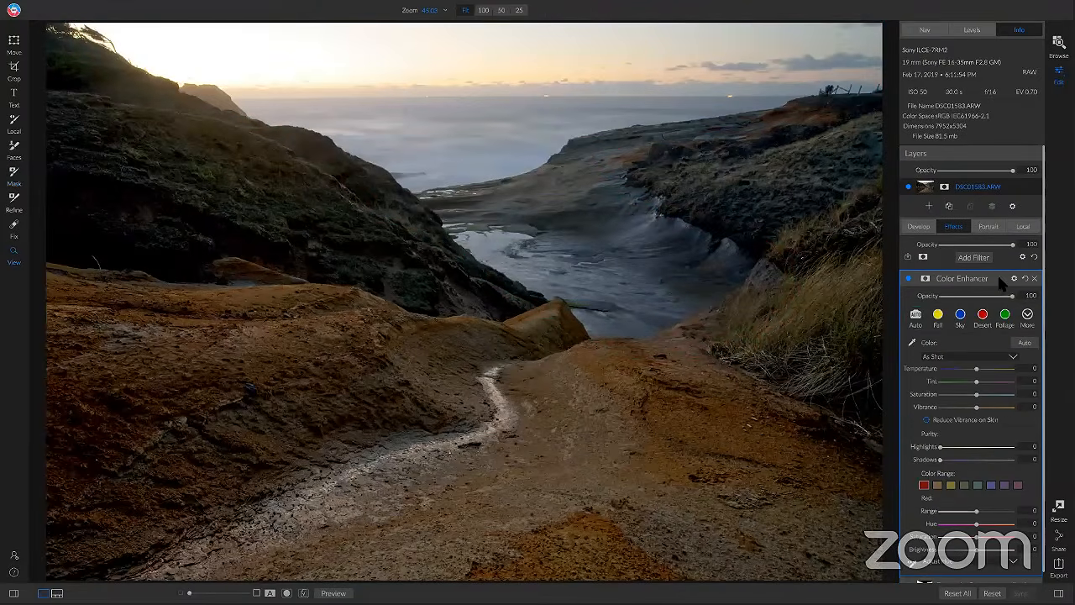
{"action": "left_click", "coordinate": [927, 280]}
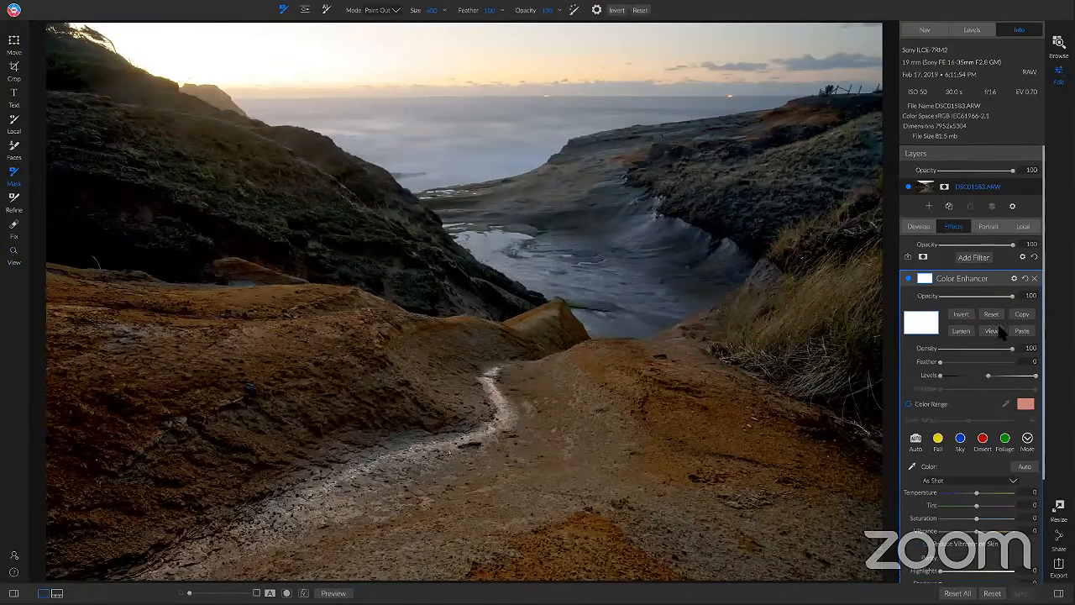
{"action": "left_click", "coordinate": [1021, 331]}
{"action": "left_click", "coordinate": [963, 315]}
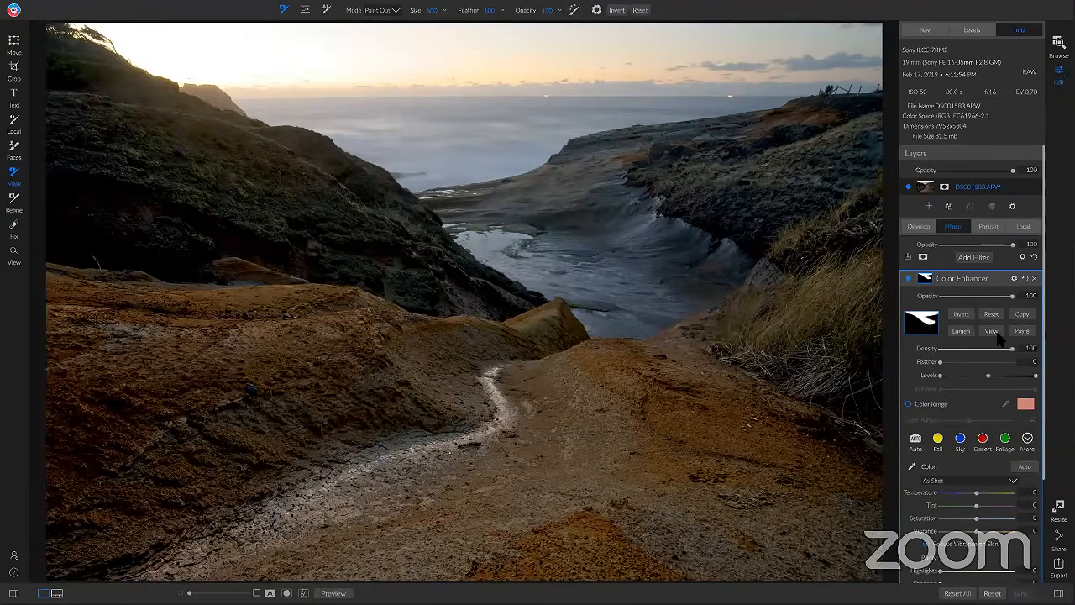
{"action": "left_click", "coordinate": [993, 333]}
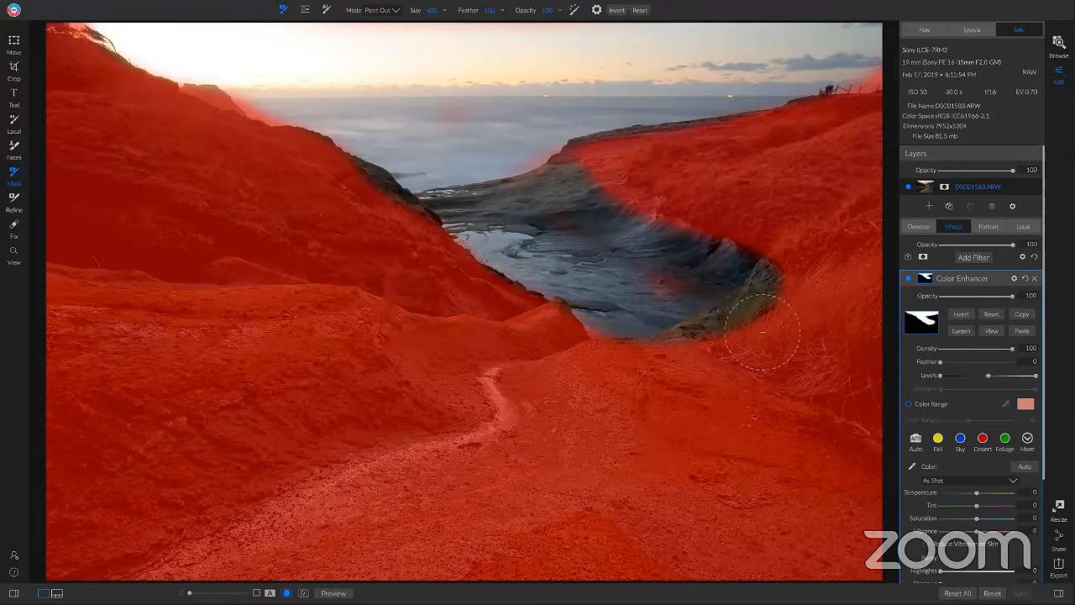
{"action": "left_click", "coordinate": [992, 332]}
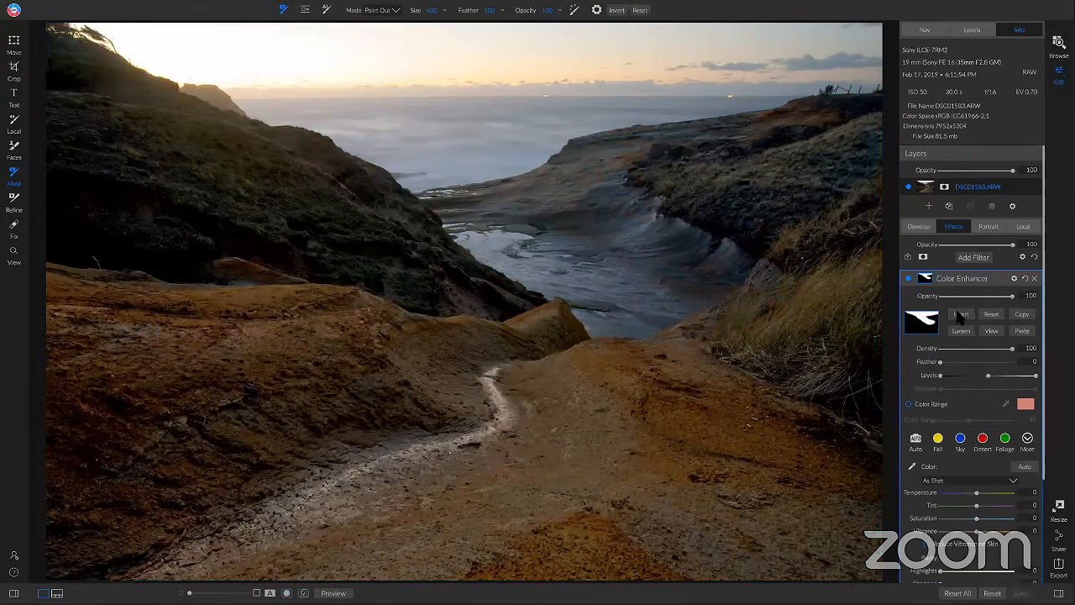
{"action": "left_click", "coordinate": [960, 315]}
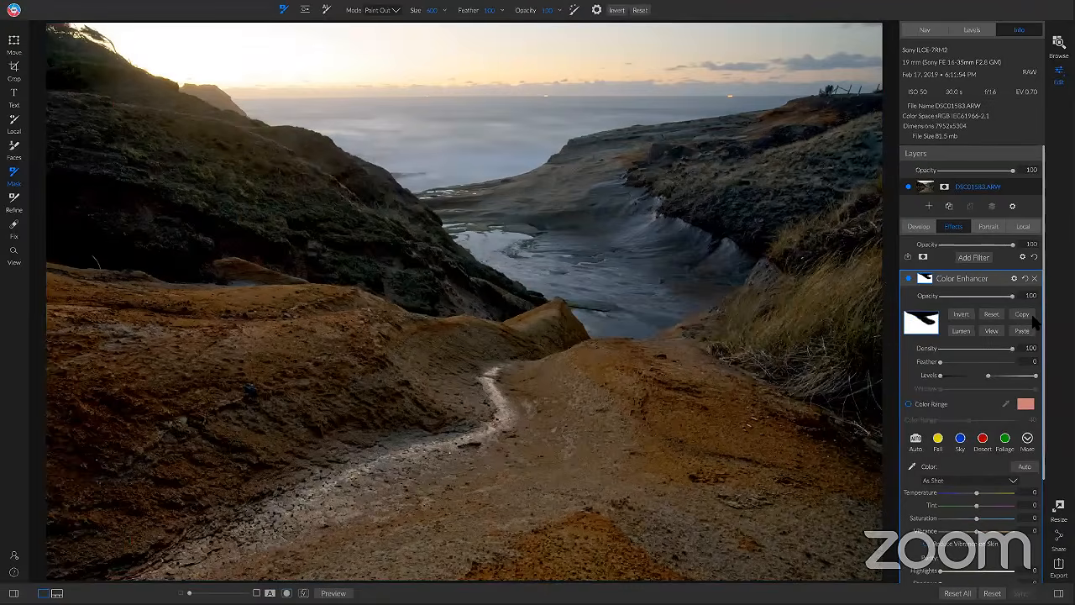
{"action": "left_click", "coordinate": [966, 317]}
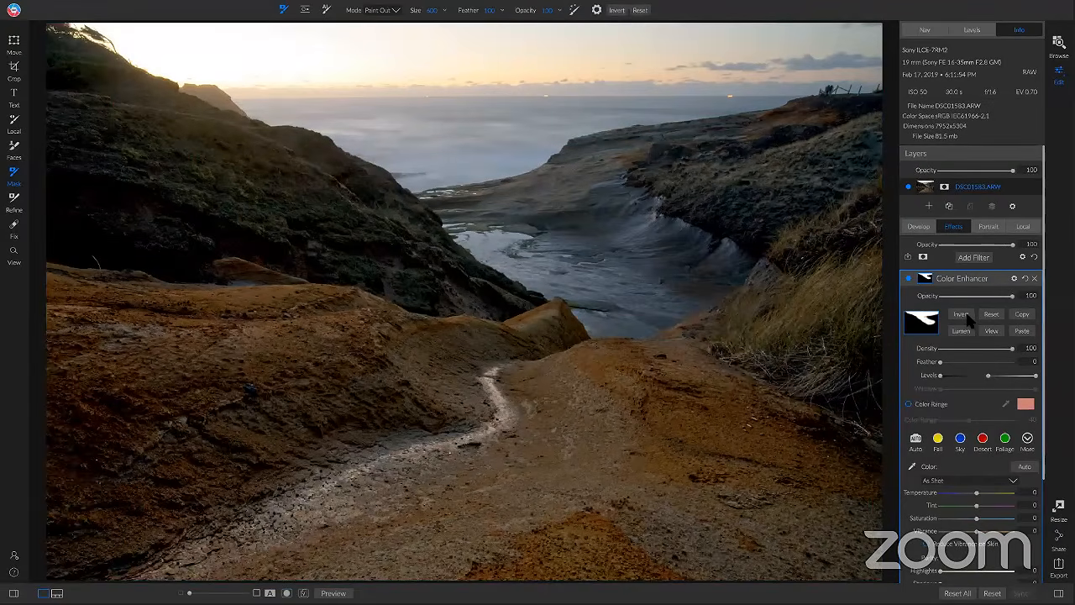
Step: Cool the sky and water by setting the Color Enhancer Temperature to -28, comparing the filter off and on
{"action": "scroll", "coordinate": [979, 378], "scroll_direction": "down", "scroll_amount": 3}
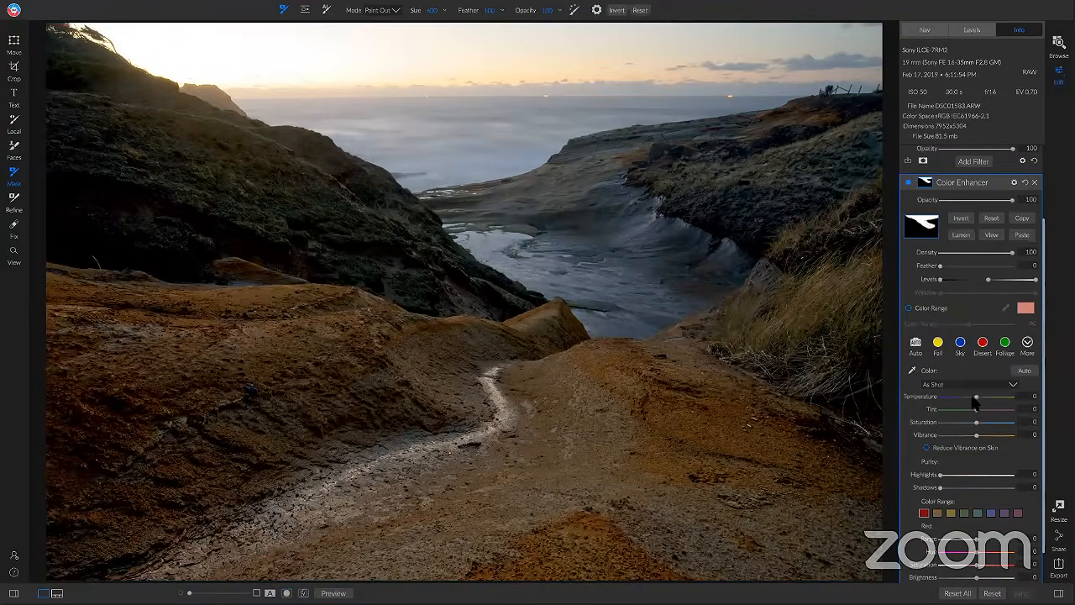
{"action": "left_click_drag", "start_coordinate": [973, 399], "coordinate": [962, 402]}
{"action": "left_click", "coordinate": [908, 182]}
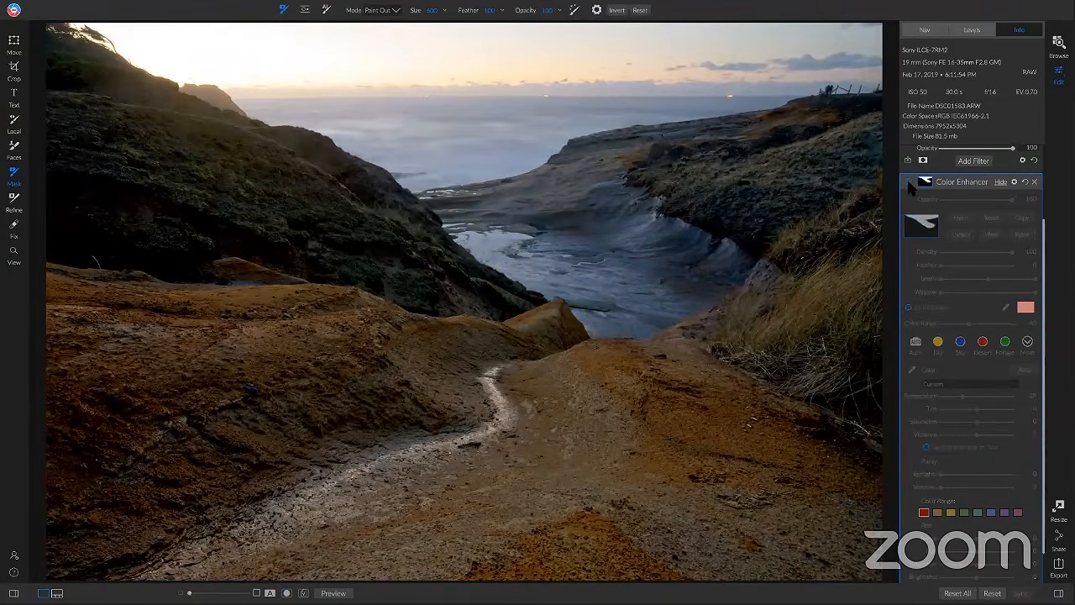
{"action": "left_click", "coordinate": [908, 182]}
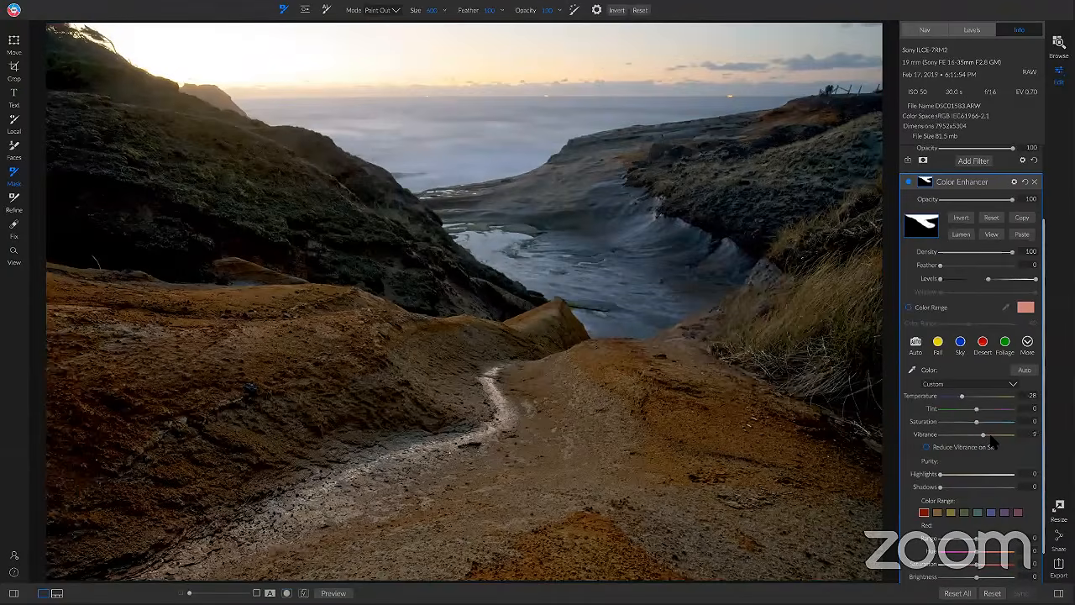
Step: Set the Color Enhancer Vibrance to 16 and the blue range's Saturation to 9 and Brightness to 20, comparing off and on
{"action": "left_click_drag", "start_coordinate": [991, 437], "coordinate": [989, 436]}
{"action": "scroll", "coordinate": [990, 445], "scroll_direction": "down", "scroll_amount": 1}
{"action": "left_click", "coordinate": [989, 473]}
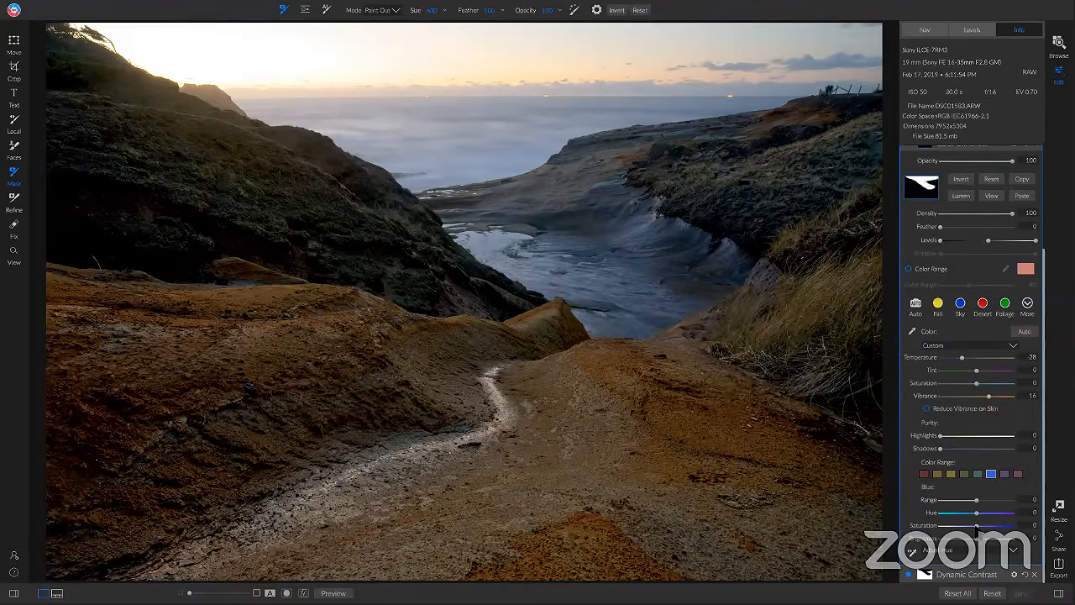
{"action": "left_click_drag", "start_coordinate": [977, 526], "coordinate": [992, 544]}
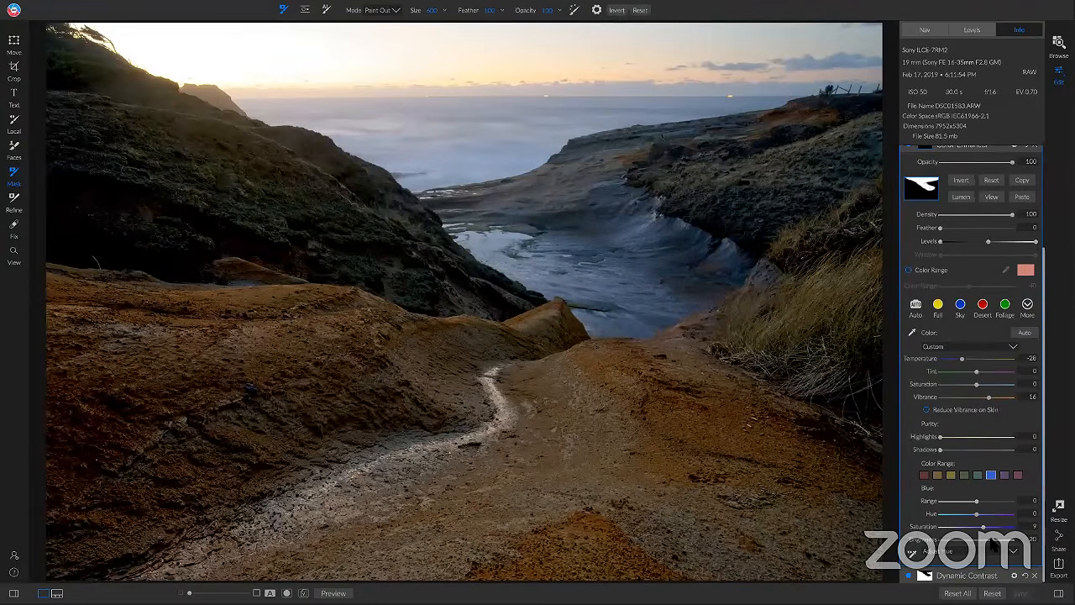
{"action": "scroll", "coordinate": [955, 331], "scroll_direction": "up", "scroll_amount": 3}
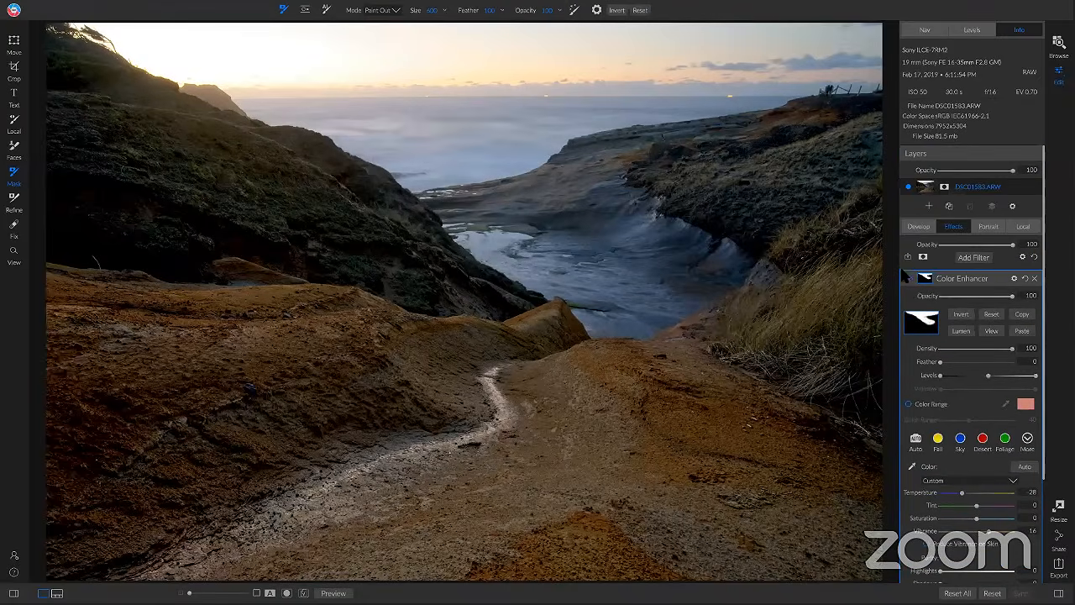
{"action": "left_click", "coordinate": [907, 280]}
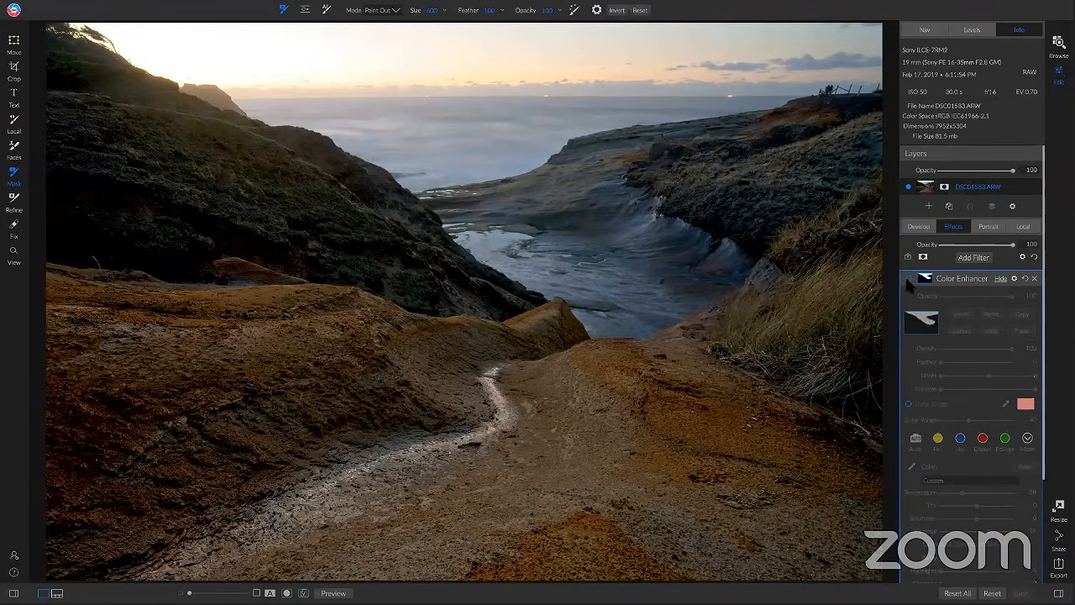
{"action": "left_click", "coordinate": [907, 280]}
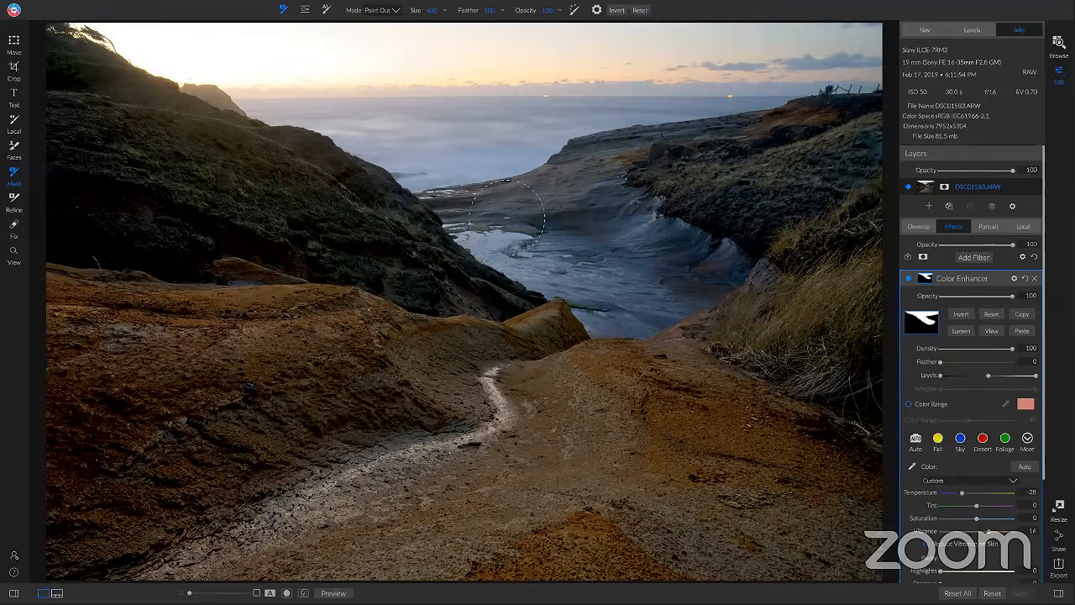
{"action": "key", "text": "x"}
{"action": "key", "text": "x"}
{"action": "key", "text": "x"}
{"action": "key", "text": "x"}
{"action": "key", "text": "n"}
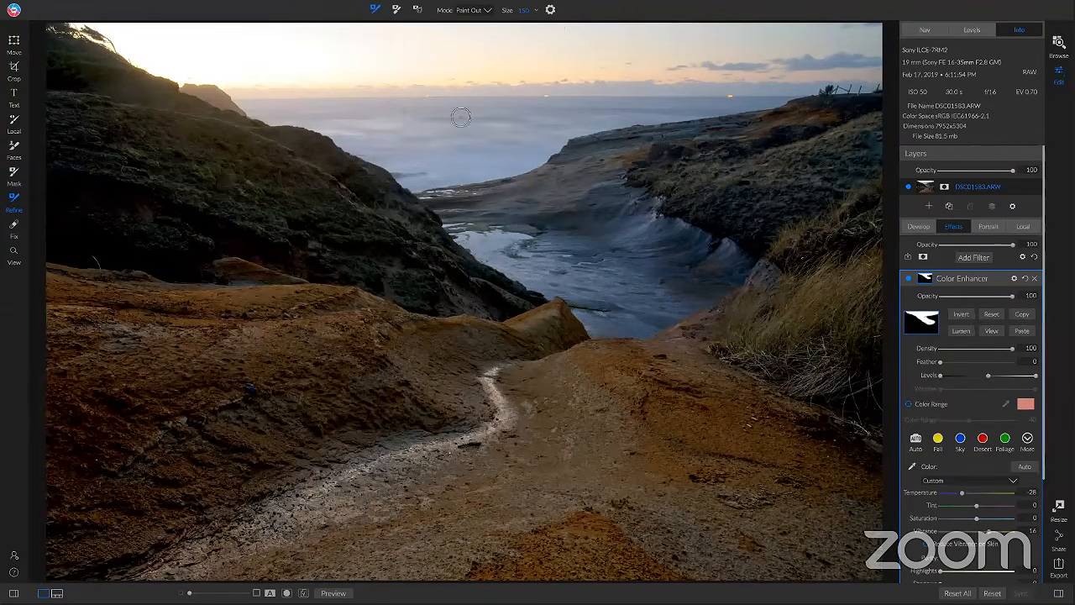
{"action": "key", "text": "x"}
{"action": "key", "text": "x"}
{"action": "key", "text": "x"}
{"action": "key", "text": "x"}
{"action": "key", "text": "x"}
{"action": "key", "text": "x"}
Step: Add a Glow filter with the Lighter preset and compare the filter off and on
{"action": "left_click", "coordinate": [975, 260]}
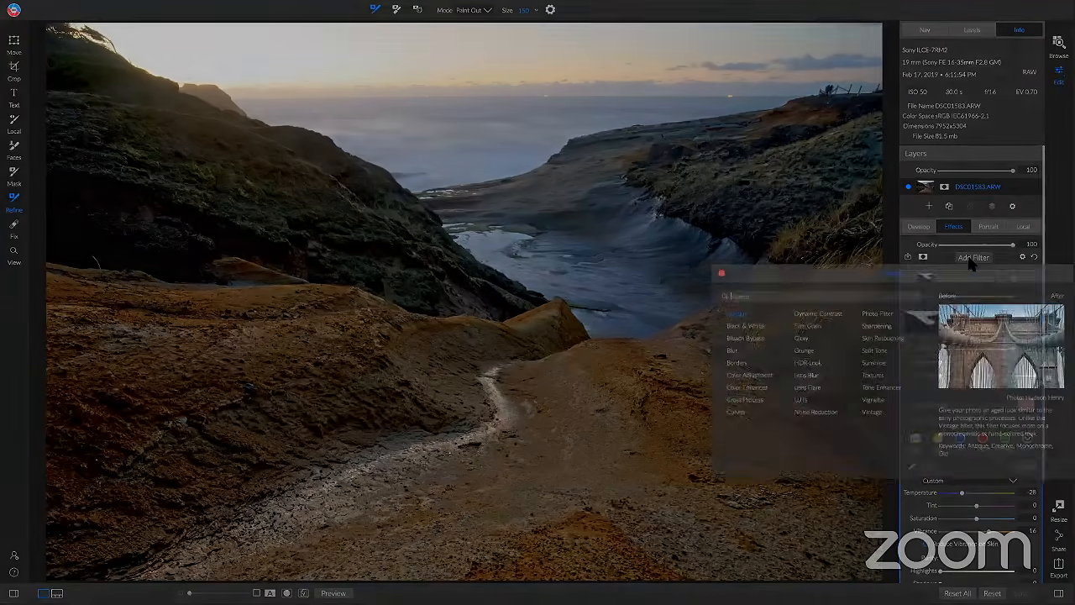
{"action": "left_click", "coordinate": [801, 338]}
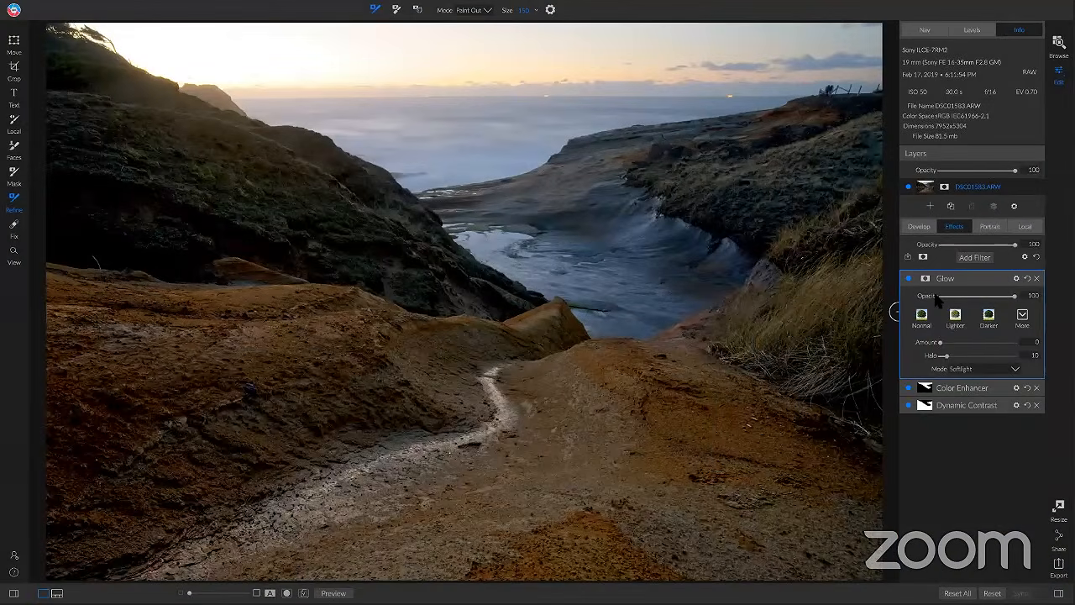
{"action": "left_click", "coordinate": [907, 279]}
{"action": "left_click", "coordinate": [907, 279]}
{"action": "left_click", "coordinate": [955, 318]}
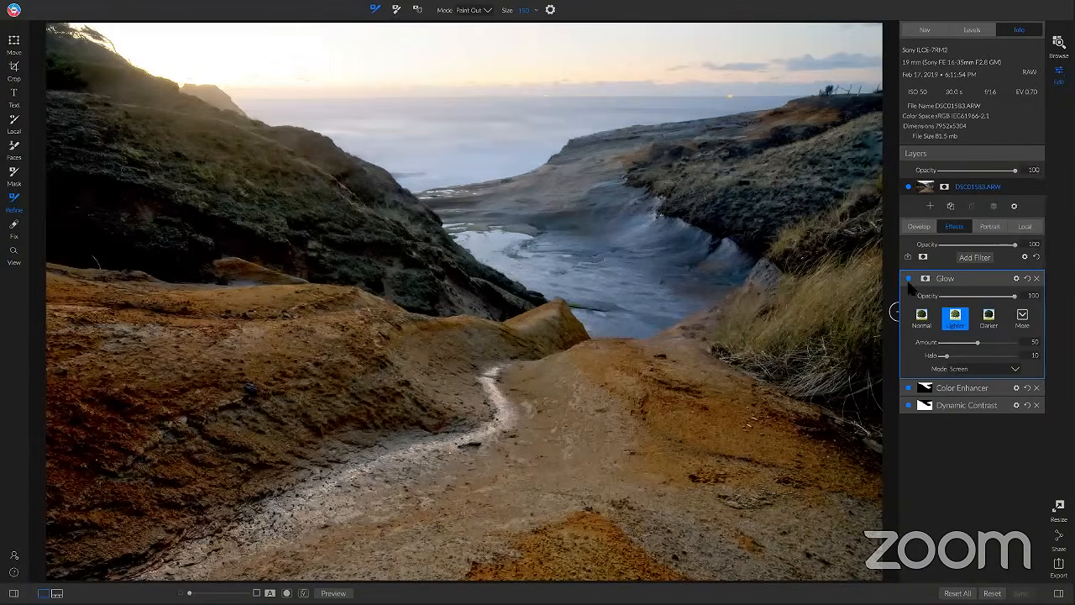
{"action": "left_click", "coordinate": [907, 279]}
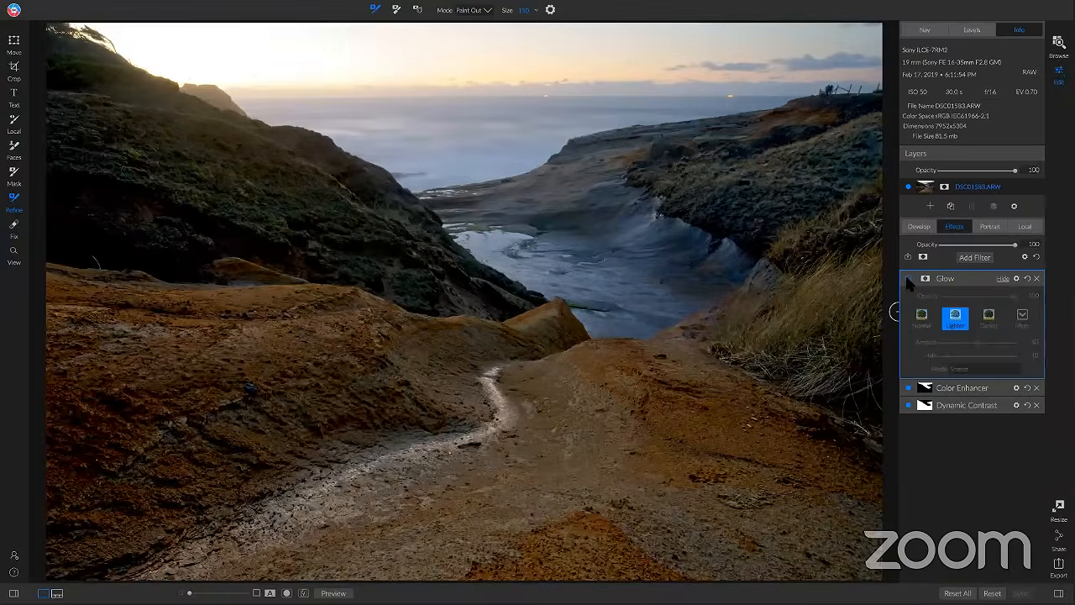
{"action": "left_click", "coordinate": [907, 279]}
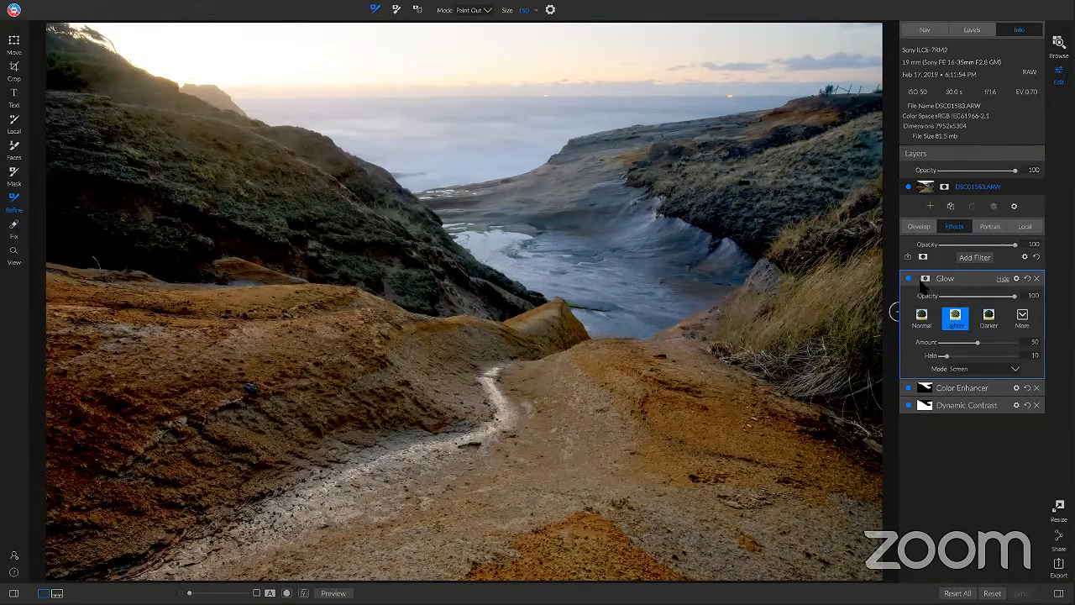
Step: Show the Glow filter's mask and switch the mask view mode from the red overlay to grayscale
{"action": "left_click", "coordinate": [926, 284]}
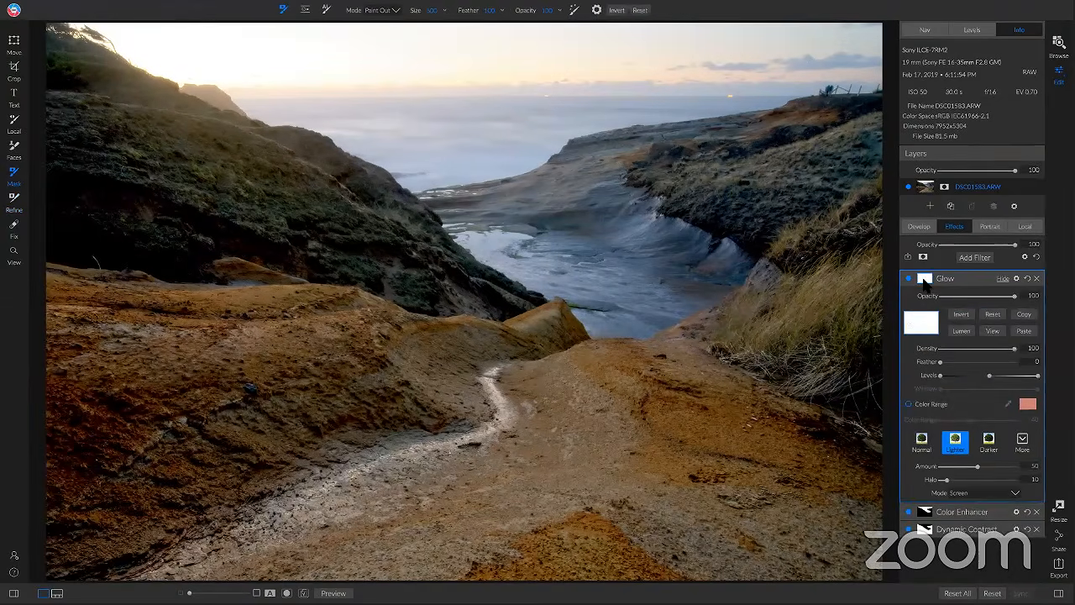
{"action": "left_click", "coordinate": [994, 332]}
{"action": "mouse_move", "coordinate": [401, 3]}
{"action": "left_click", "coordinate": [241, 5]}
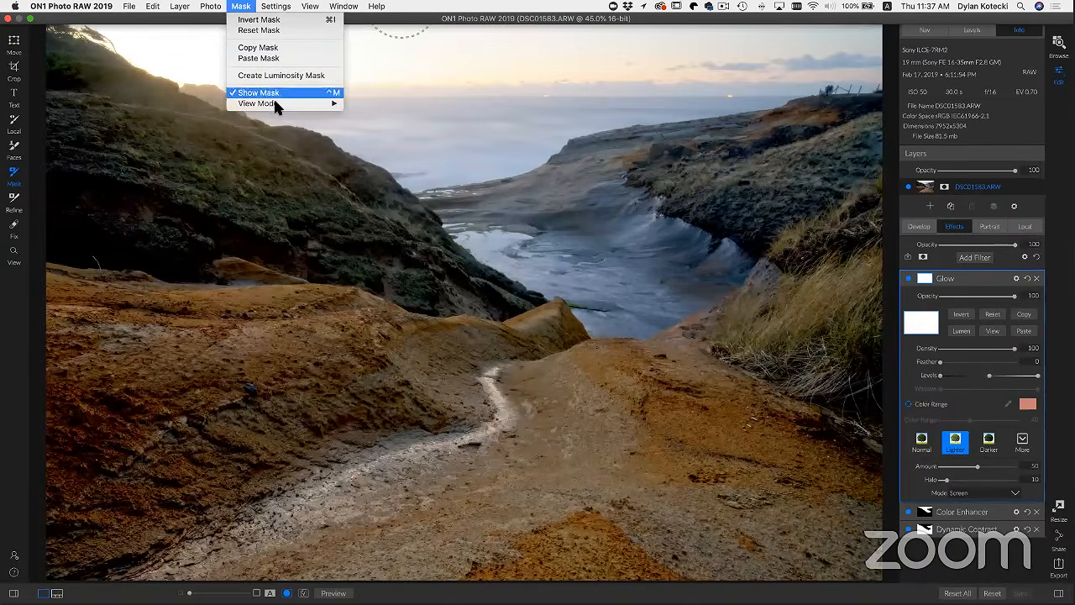
{"action": "mouse_move", "coordinate": [277, 104]}
{"action": "left_click", "coordinate": [373, 113]}
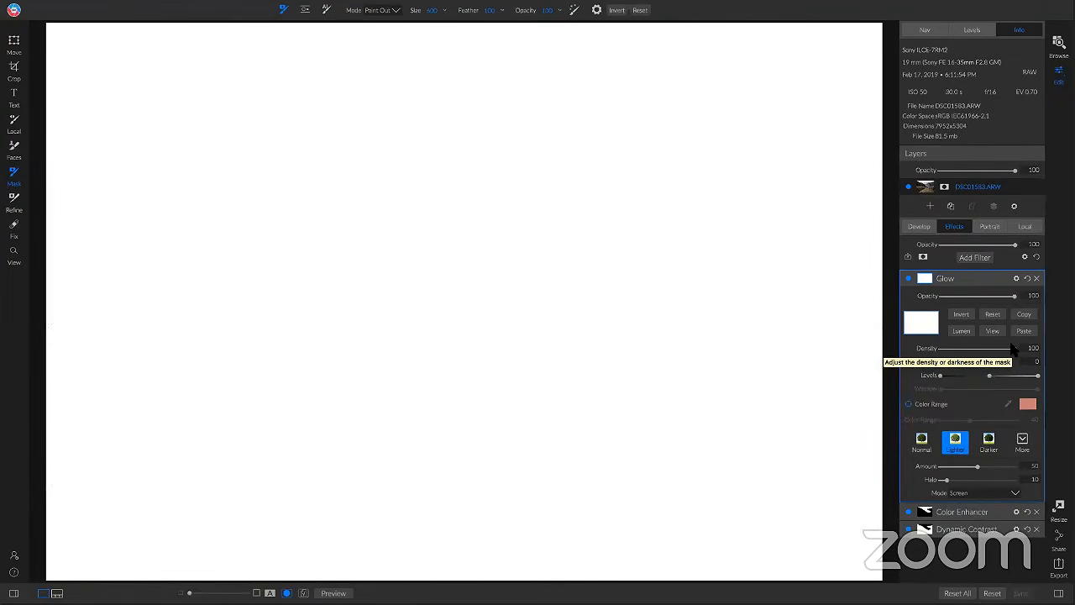
Step: Invert the Glow filter's mask to black, hide the mask view, and compare the filter off and on
{"action": "left_click", "coordinate": [965, 315]}
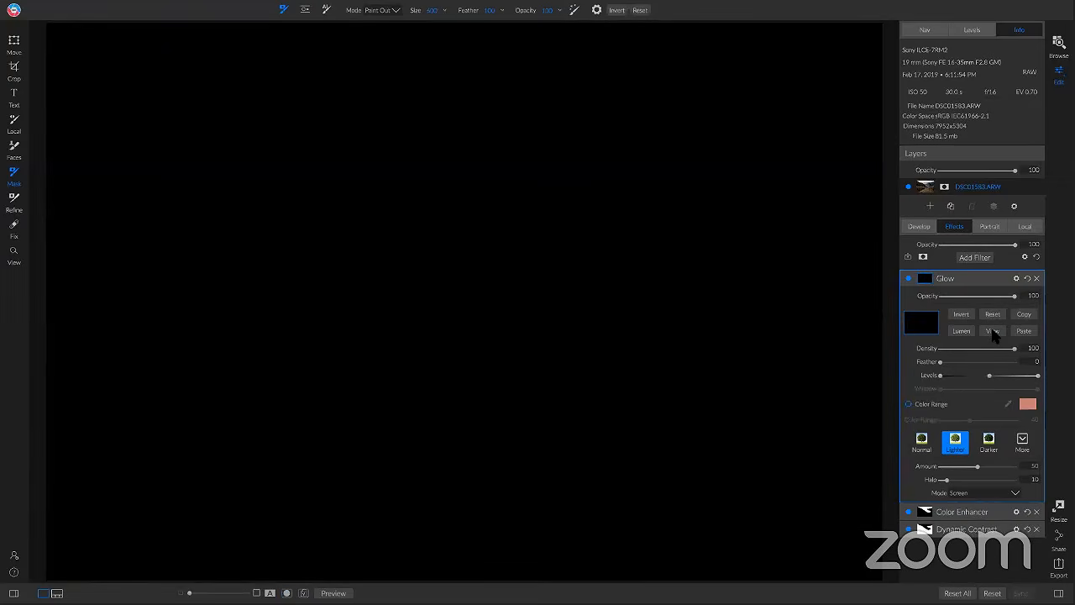
{"action": "left_click", "coordinate": [993, 332]}
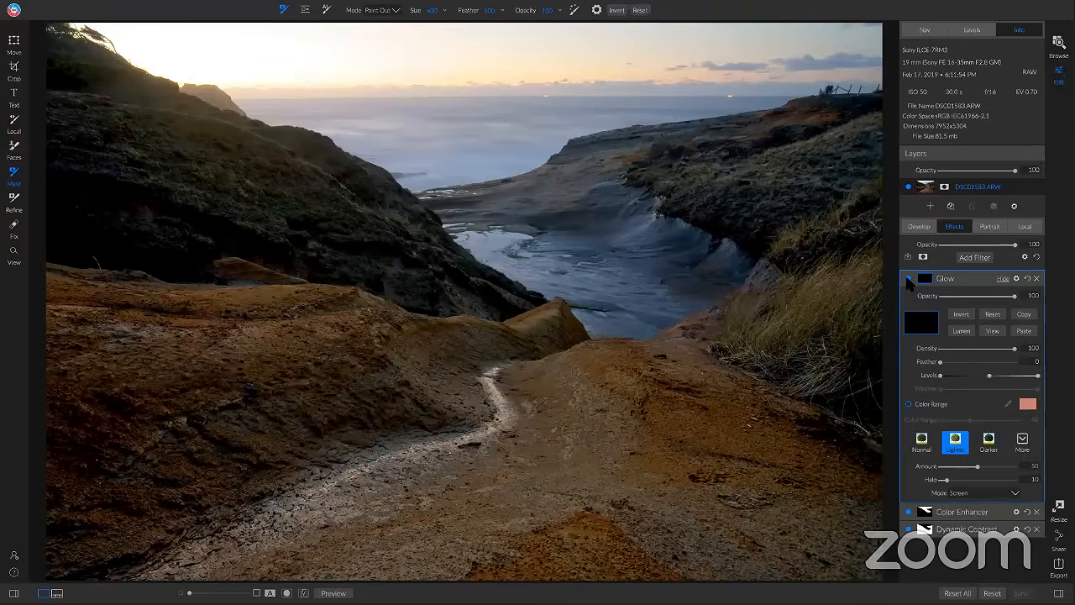
{"action": "left_click", "coordinate": [908, 278]}
{"action": "left_click", "coordinate": [907, 278]}
{"action": "left_click", "coordinate": [956, 317]}
{"action": "left_click", "coordinate": [961, 316]}
Step: Paint the Glow effect in over the cove, check its mask, and delete the Glow filter
{"action": "key", "text": "x"}
{"action": "mouse_move", "coordinate": [537, 241]}
{"action": "left_mouse_down"}
{"action": "mouse_move", "coordinate": [593, 270]}
{"action": "mouse_move", "coordinate": [642, 264]}
{"action": "mouse_move", "coordinate": [661, 302]}
{"action": "mouse_move", "coordinate": [681, 292]}
{"action": "mouse_move", "coordinate": [686, 246]}
{"action": "mouse_move", "coordinate": [604, 227]}
{"action": "mouse_move", "coordinate": [549, 201]}
{"action": "mouse_move", "coordinate": [559, 191]}
{"action": "mouse_move", "coordinate": [436, 223]}
{"action": "mouse_move", "coordinate": [554, 247]}
{"action": "left_mouse_up"}
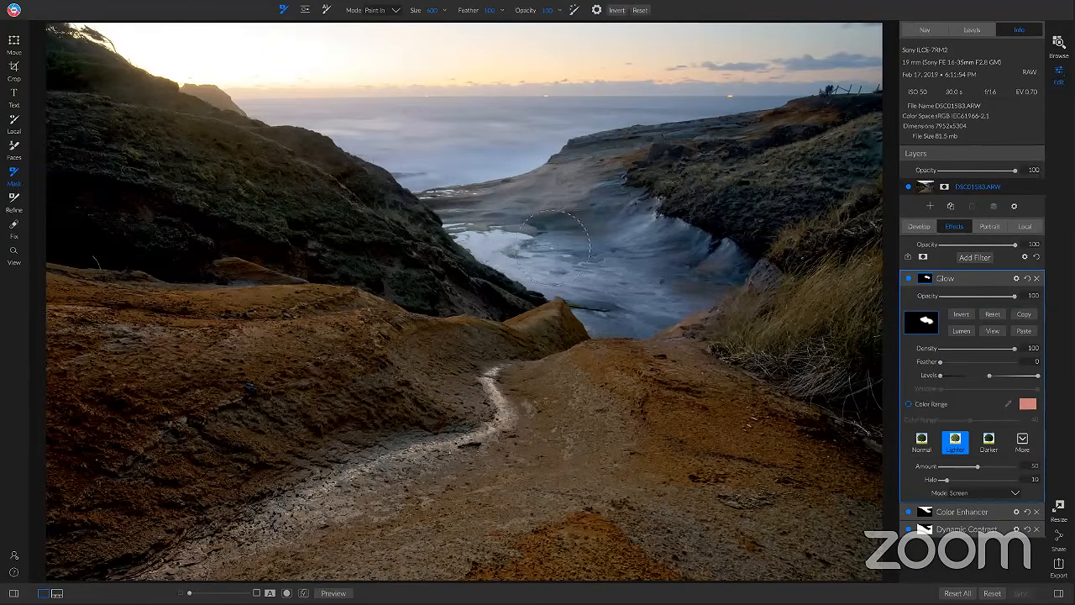
{"action": "left_click", "coordinate": [993, 331]}
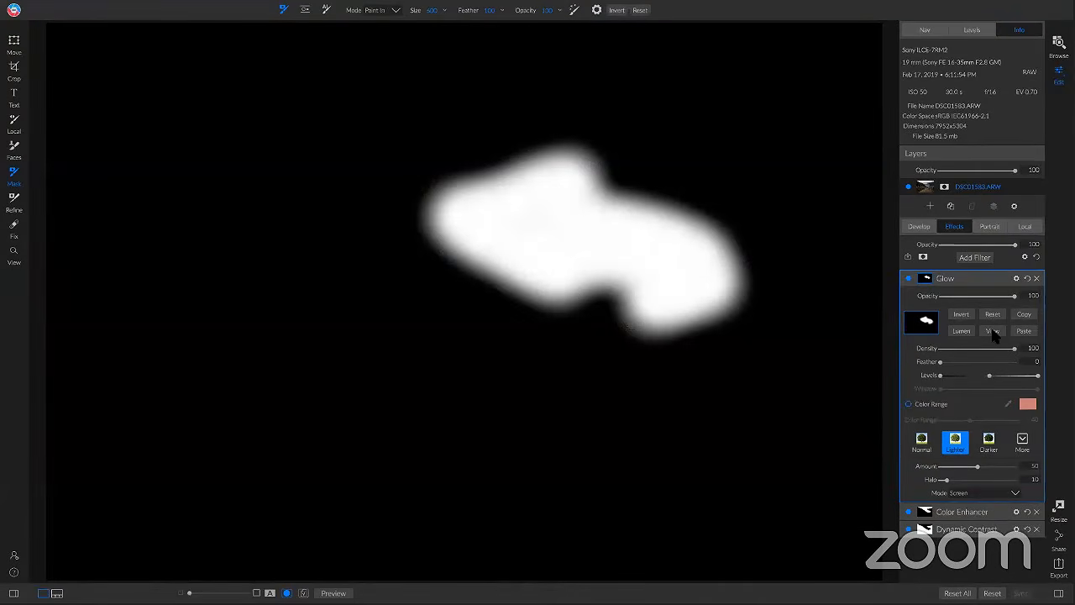
{"action": "left_click", "coordinate": [1036, 278]}
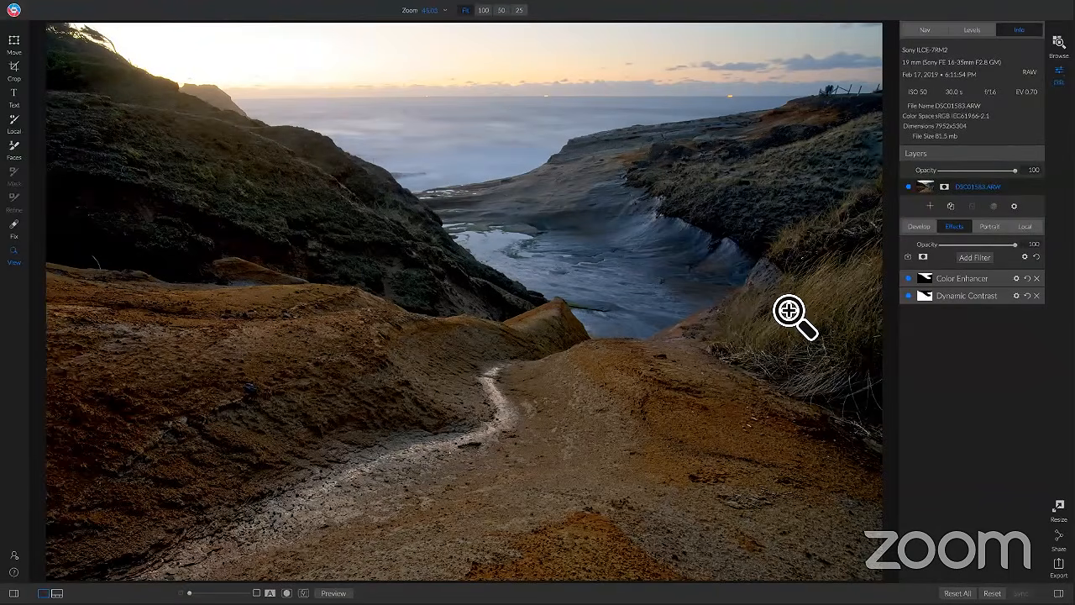
Step: Add a Photo Filter effect and apply its Polarizer preset
{"action": "left_click", "coordinate": [974, 260]}
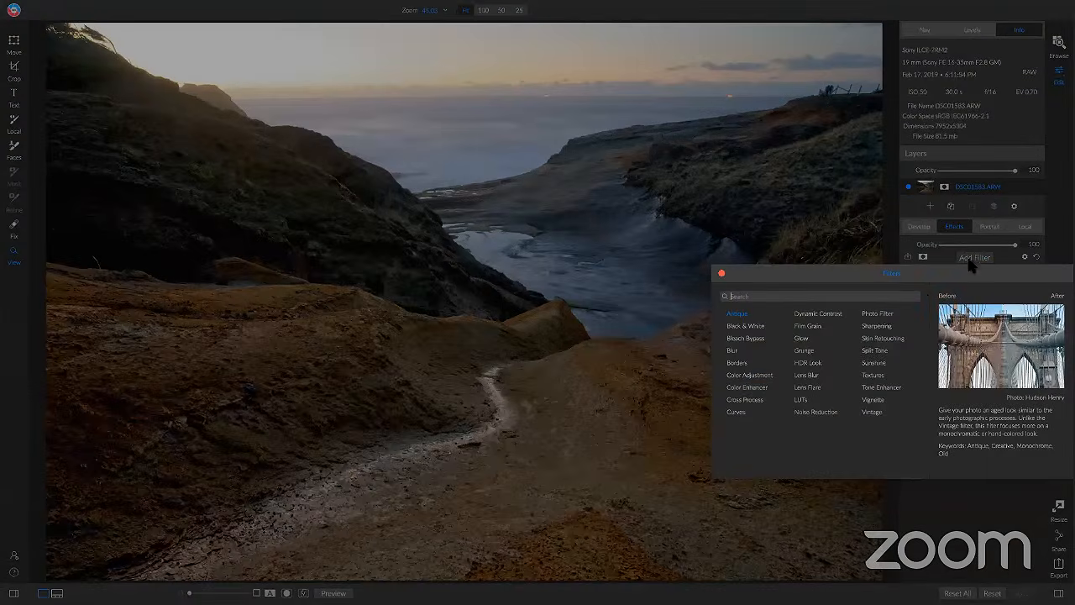
{"action": "left_click", "coordinate": [875, 319]}
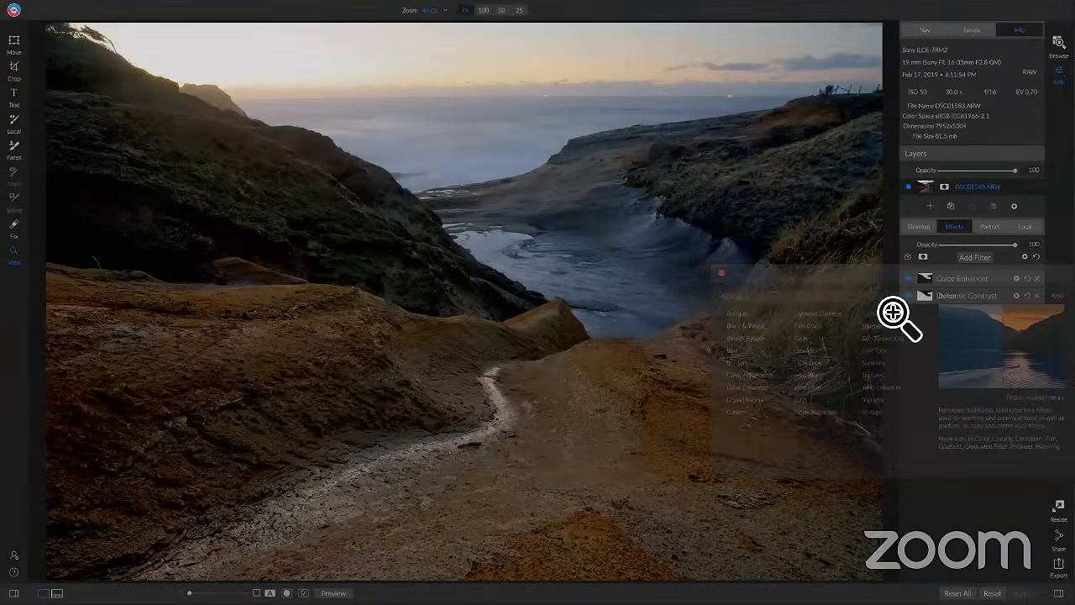
{"action": "left_click", "coordinate": [1028, 314]}
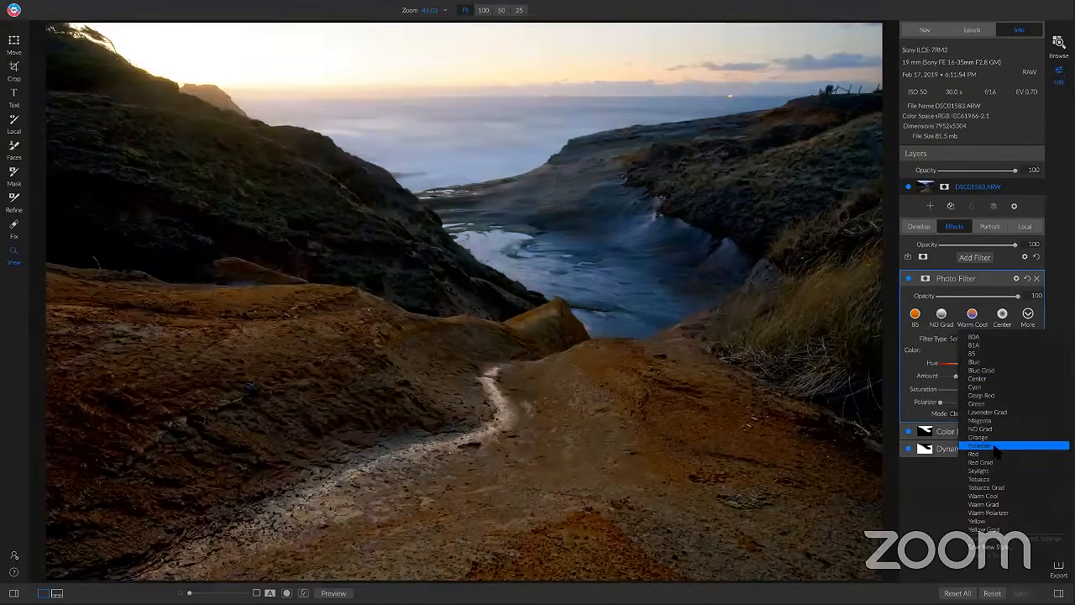
{"action": "left_click", "coordinate": [996, 447]}
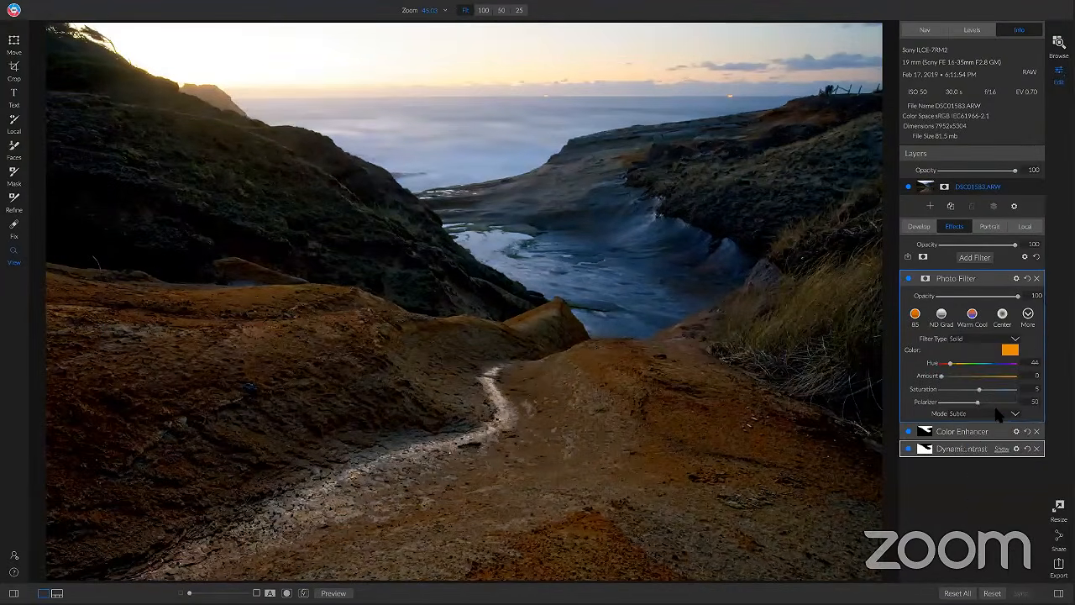
Step: Compare the Photo Filter off and on, including at 100% zoom over the sea and rocky shoreline
{"action": "left_click", "coordinate": [909, 279]}
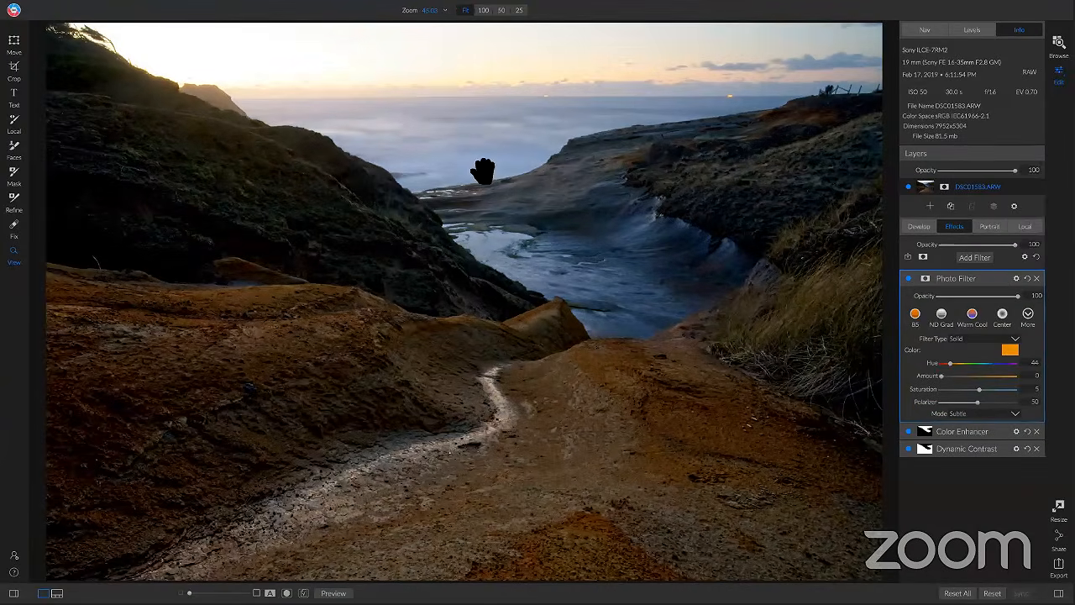
{"action": "left_click", "coordinate": [453, 254]}
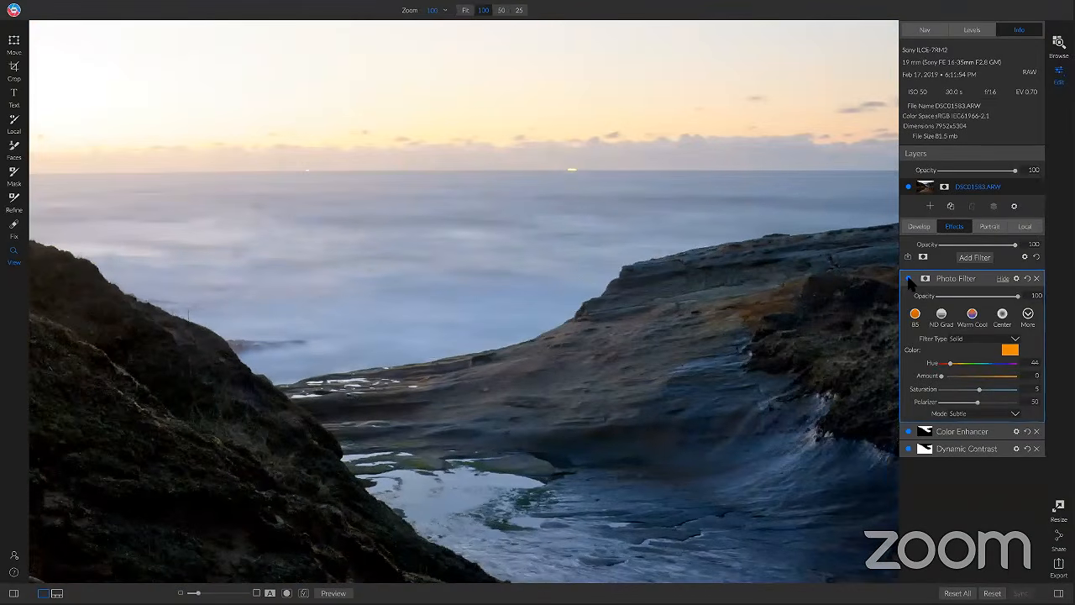
{"action": "left_click", "coordinate": [908, 278]}
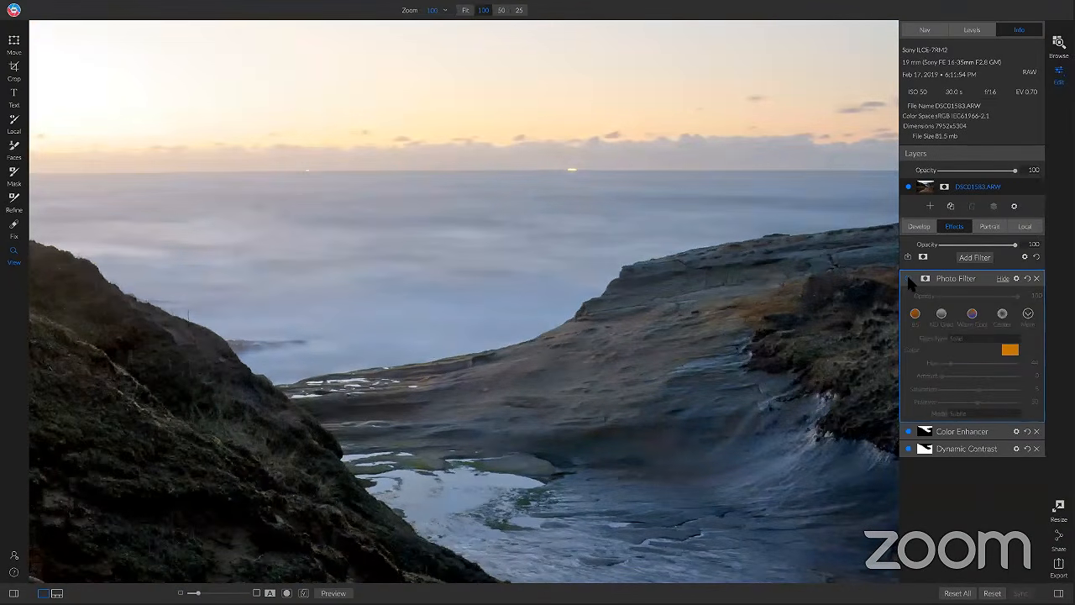
{"action": "left_click", "coordinate": [909, 279]}
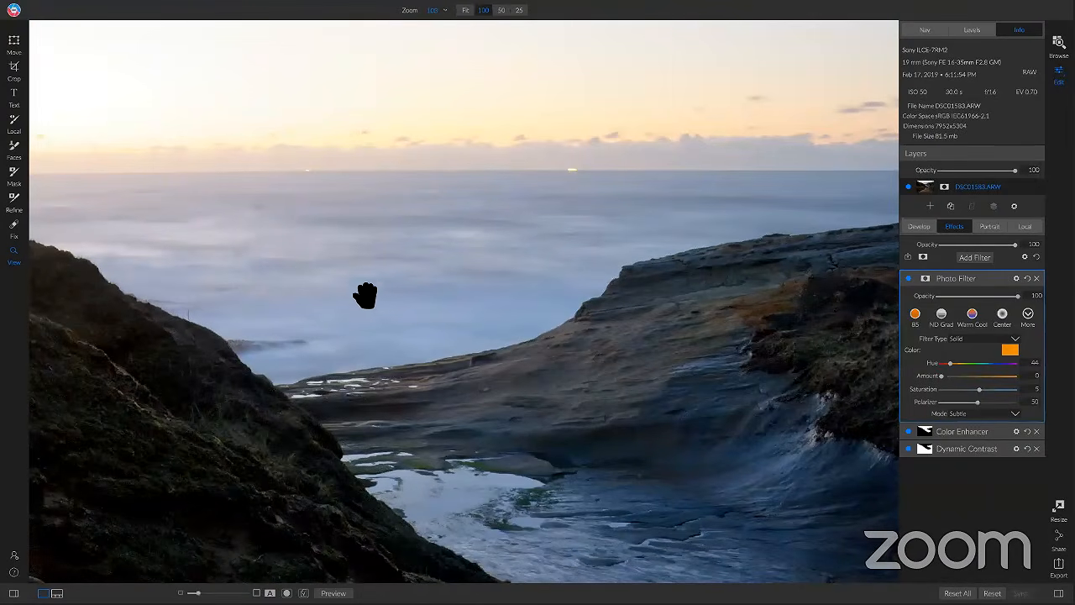
{"action": "left_click", "coordinate": [329, 231]}
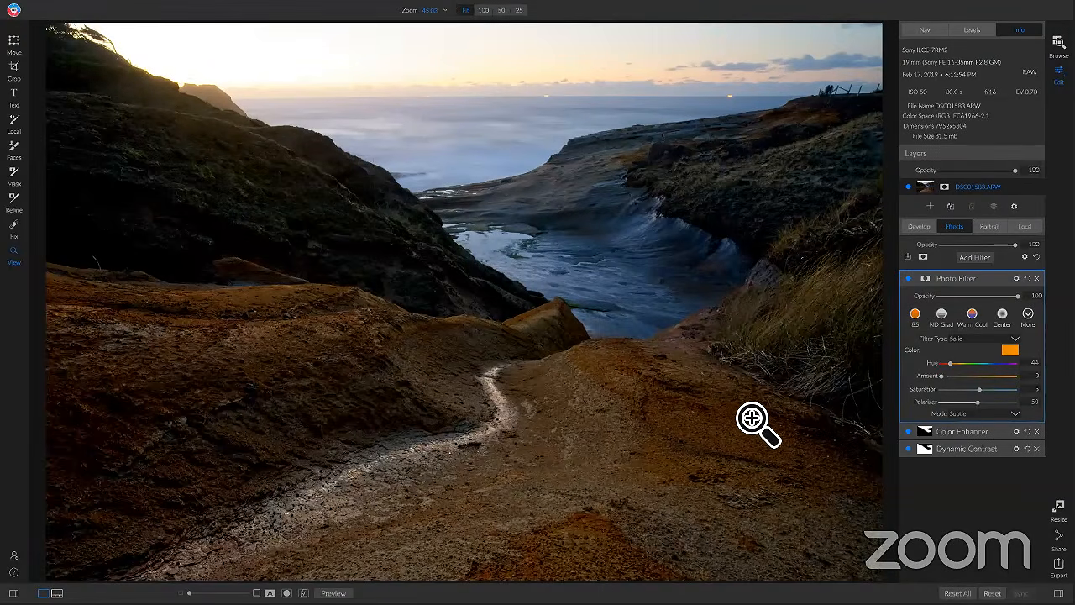
Step: Restrict the Photo Filter's mask with Color Range, sampling the blue-gray of the sea as the target color
{"action": "left_click", "coordinate": [924, 280]}
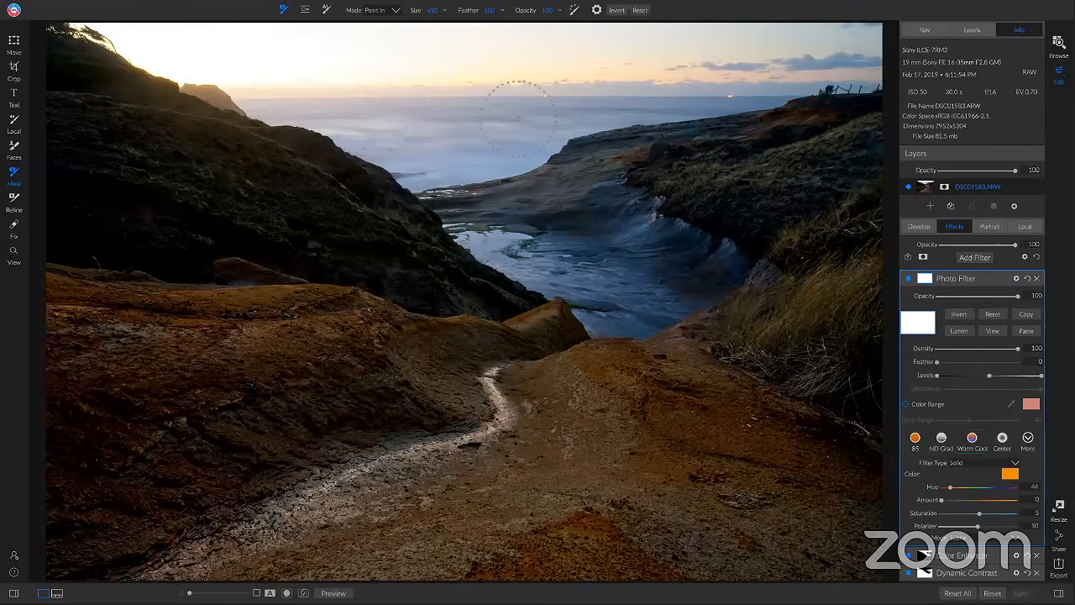
{"action": "left_click", "coordinate": [906, 406]}
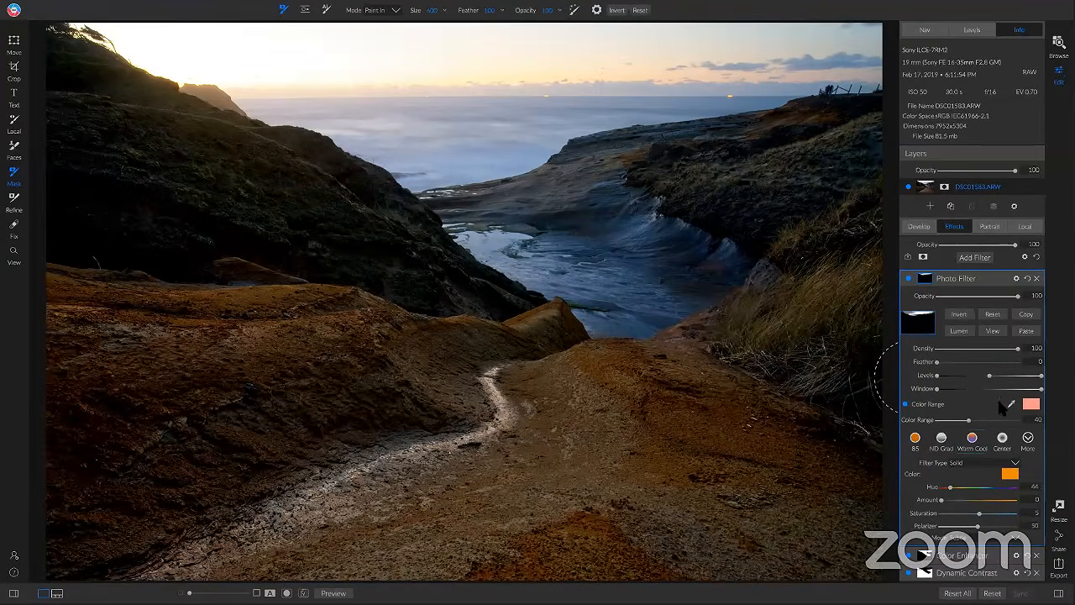
{"action": "left_click", "coordinate": [1011, 404]}
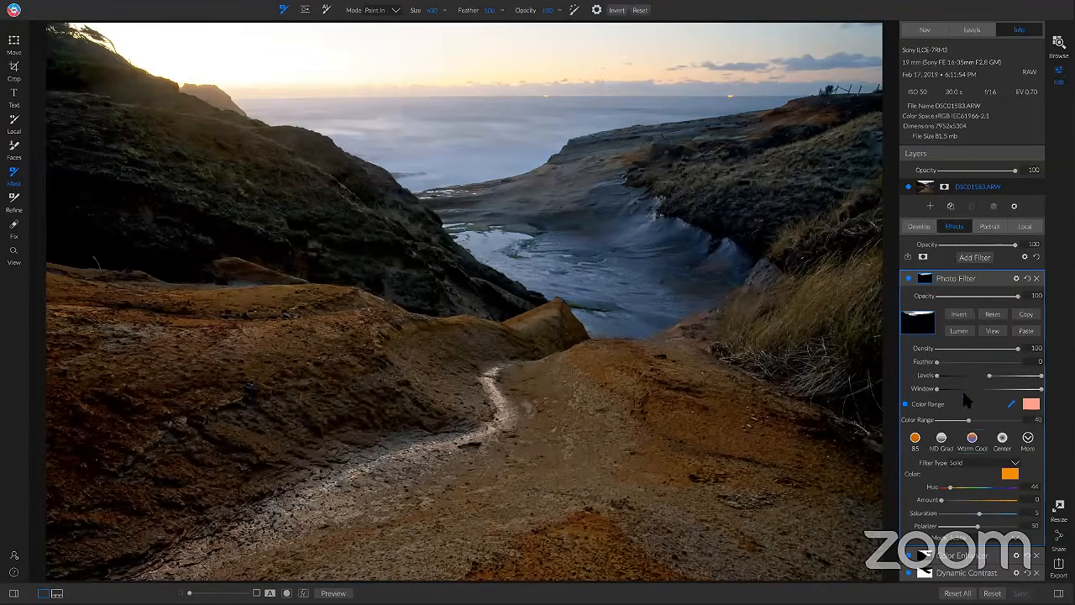
{"action": "left_click", "coordinate": [480, 158]}
Step: Inspect the Photo Filter's mask while testing the Color Range amount, and compare the filter off and on
{"action": "left_click", "coordinate": [992, 331]}
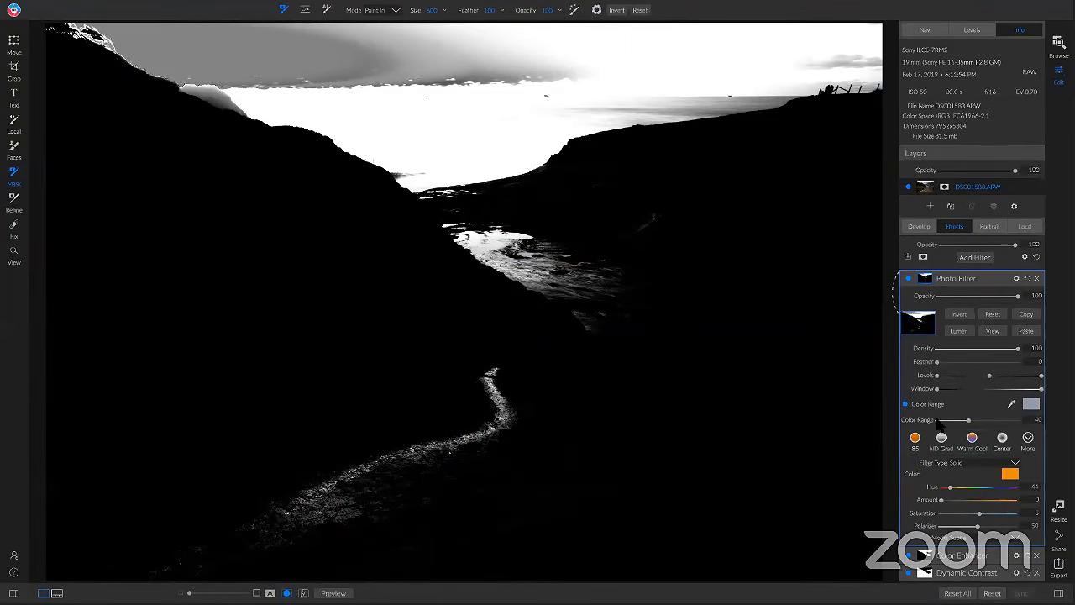
{"action": "left_click_drag", "start_coordinate": [969, 419], "coordinate": [914, 427]}
{"action": "left_click", "coordinate": [908, 279]}
{"action": "left_click", "coordinate": [908, 278]}
{"action": "left_click", "coordinate": [993, 330]}
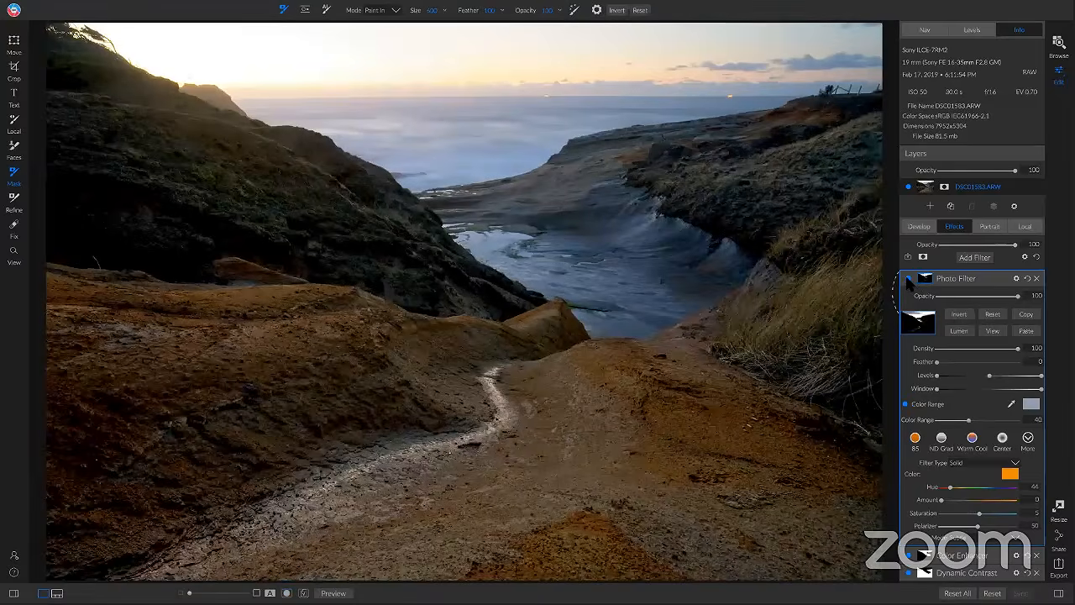
{"action": "left_click", "coordinate": [908, 279]}
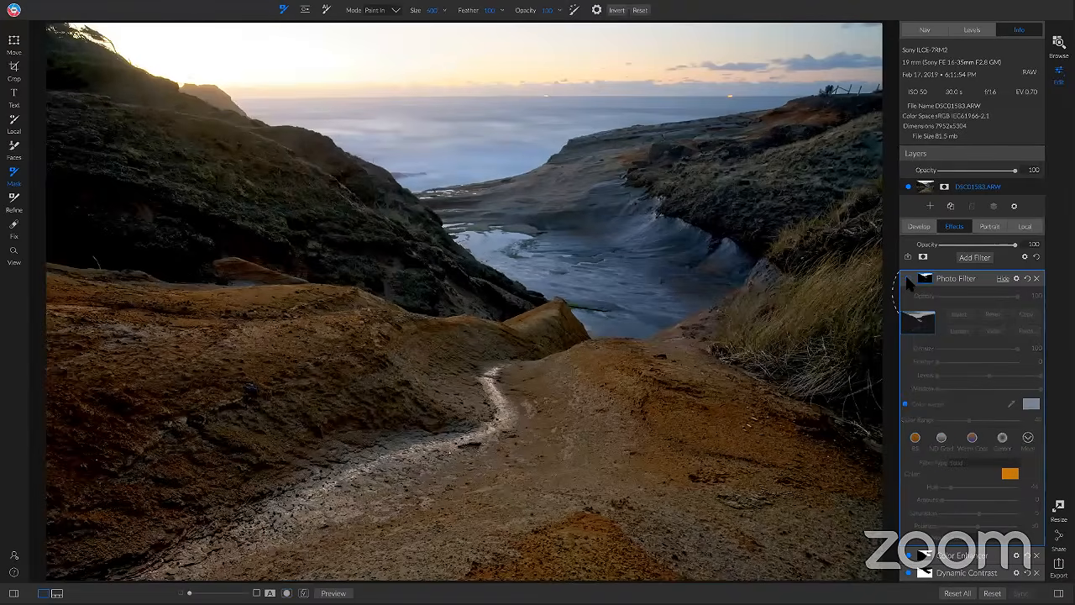
{"action": "left_click", "coordinate": [908, 278]}
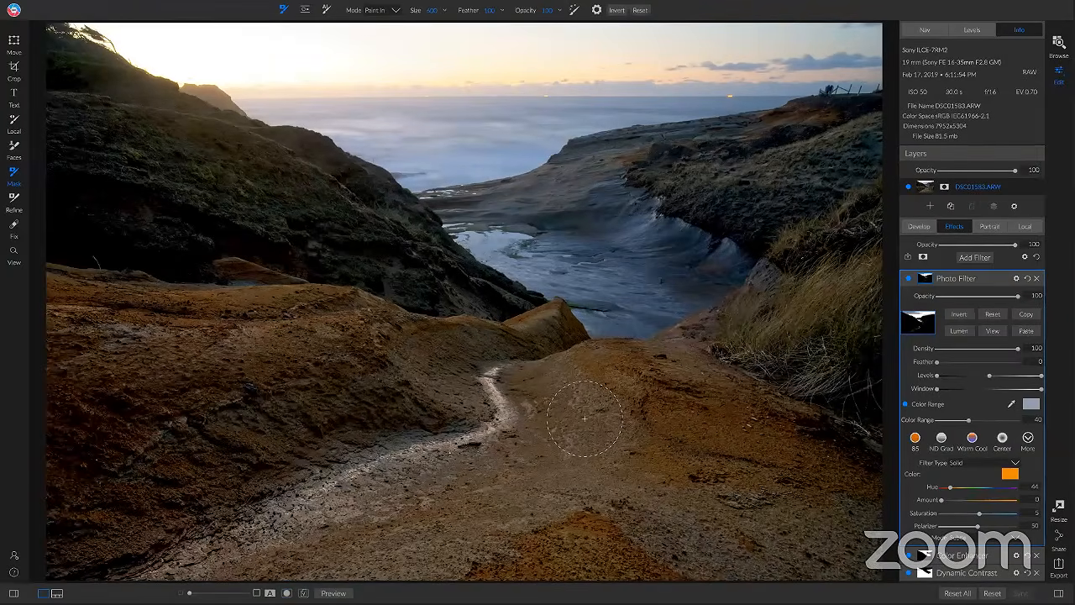
Step: Place a Linear Top gradient local adjustment with exposure -1 along the horizon and slightly narrow its transition
{"action": "left_click", "coordinate": [1027, 227]}
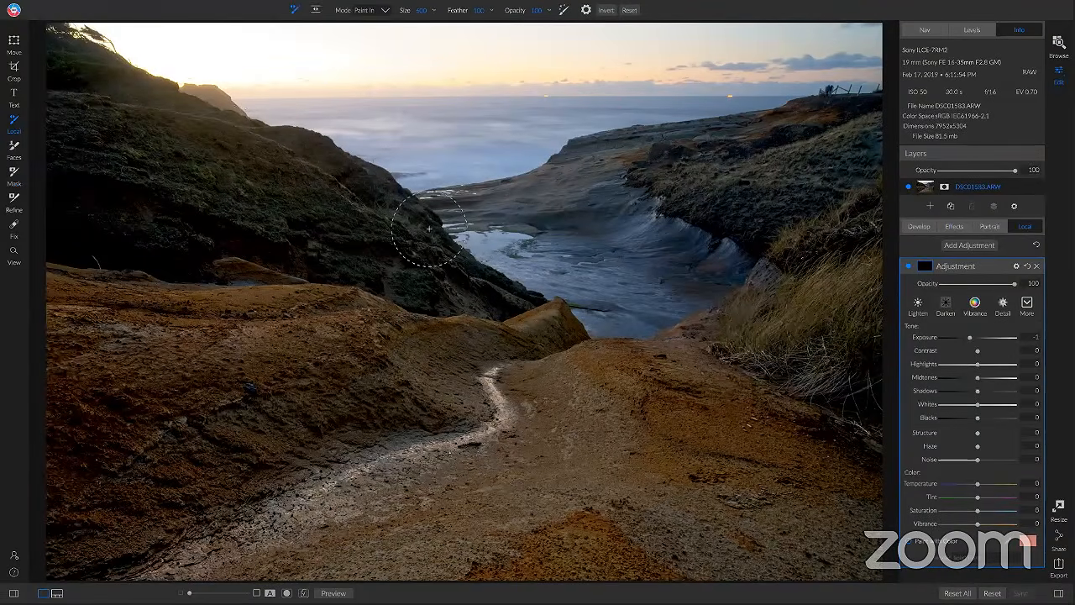
{"action": "key", "text": "shift+k"}
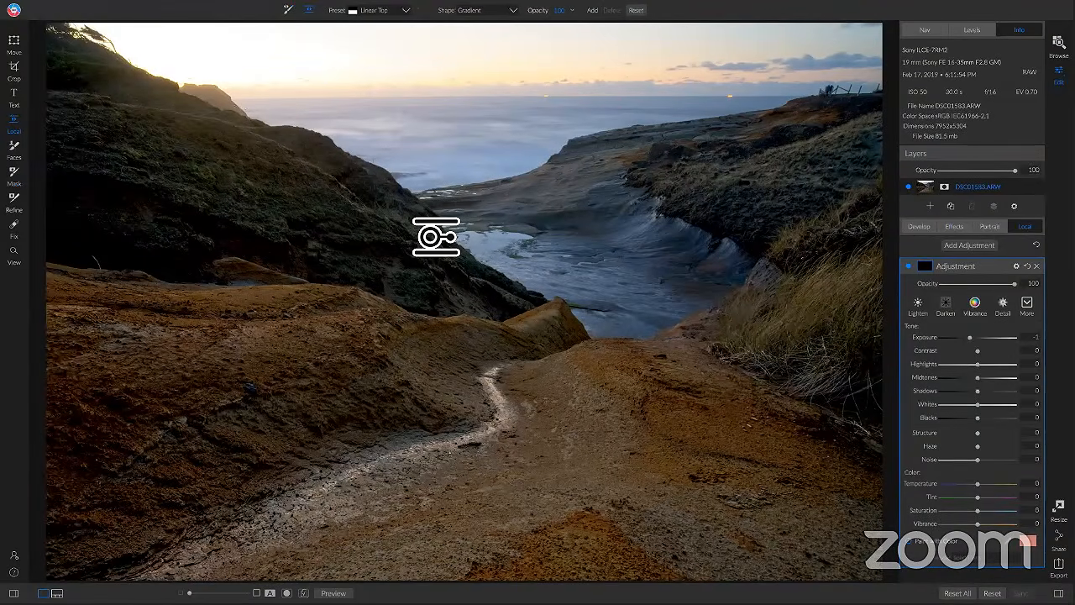
{"action": "left_click", "coordinate": [447, 98]}
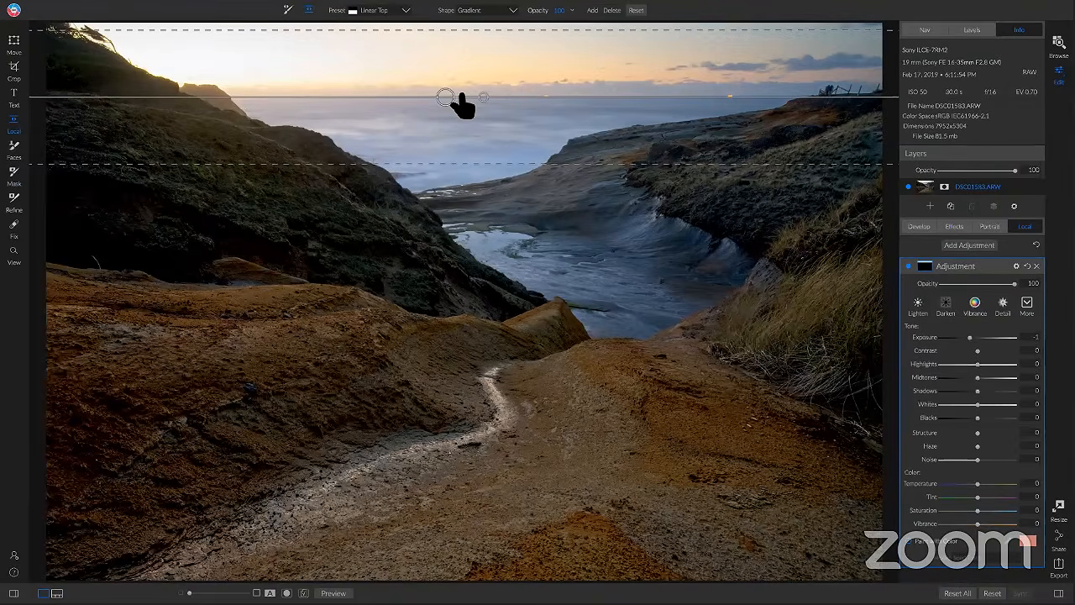
{"action": "left_click_drag", "start_coordinate": [458, 97], "coordinate": [461, 95]}
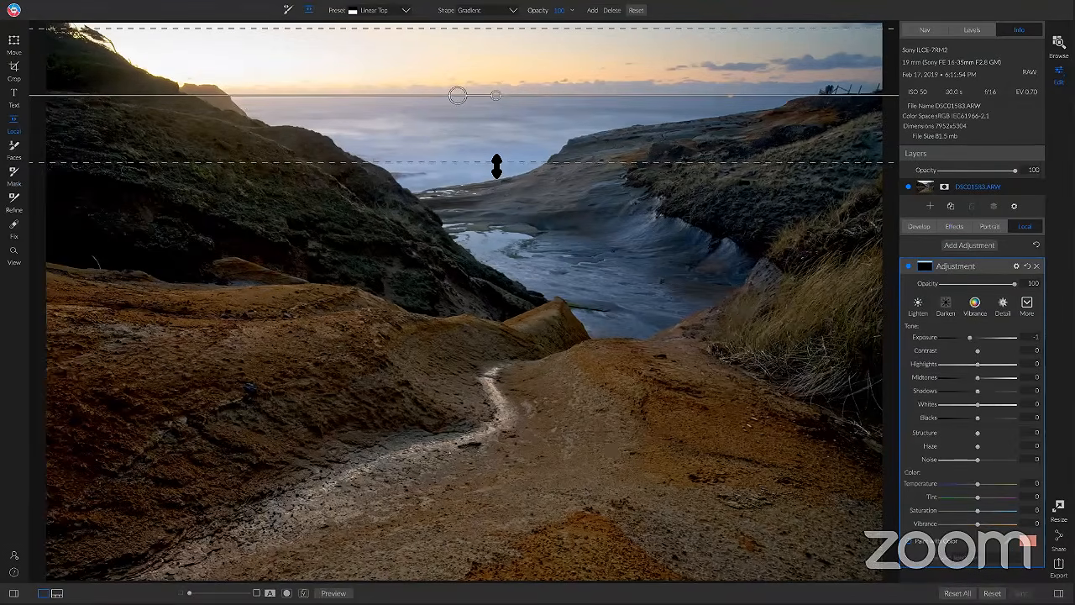
{"action": "left_click_drag", "start_coordinate": [497, 166], "coordinate": [496, 158]}
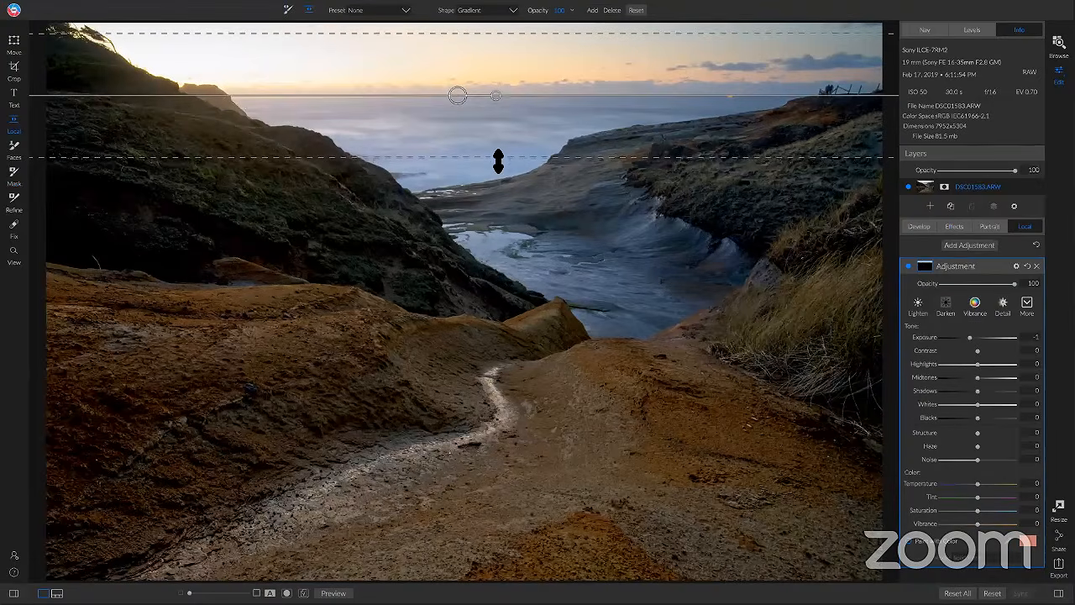
Step: Compare the sky's gradient adjustment off and on
{"action": "left_click", "coordinate": [908, 267]}
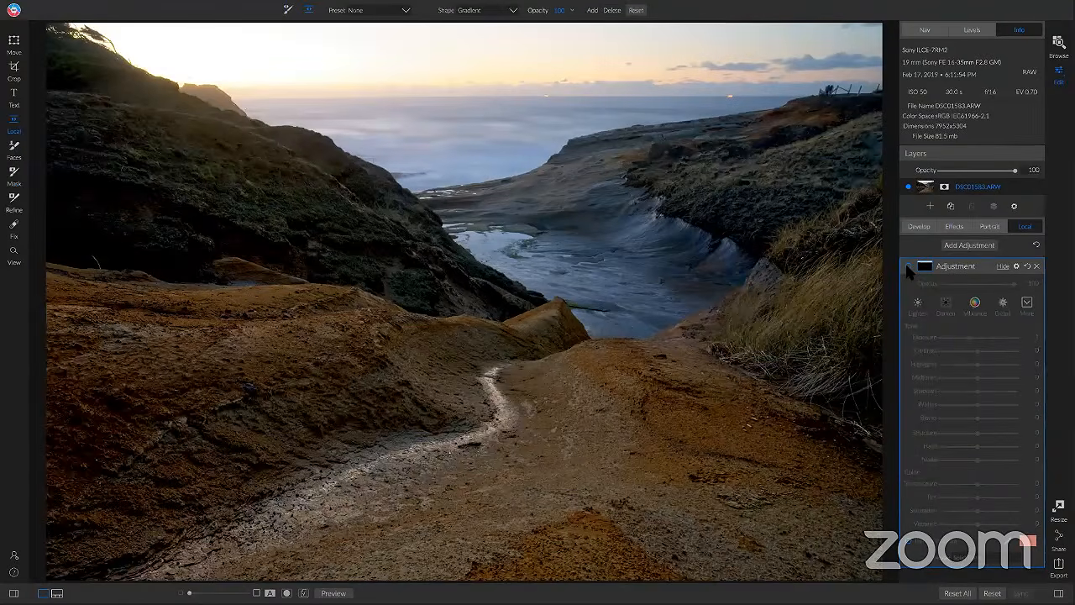
{"action": "left_click", "coordinate": [907, 265]}
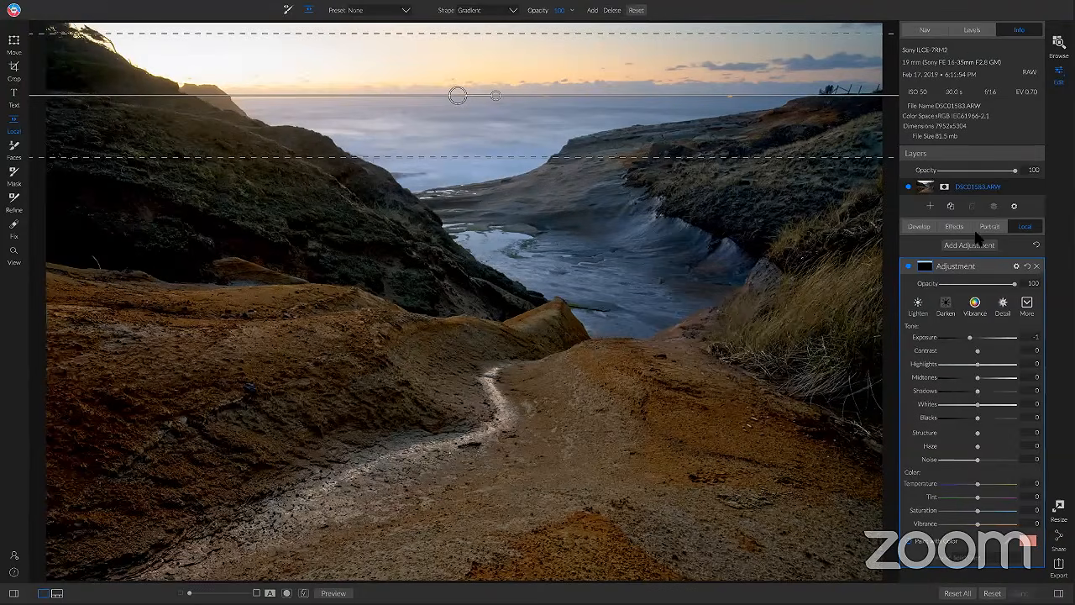
{"action": "left_click", "coordinate": [908, 266]}
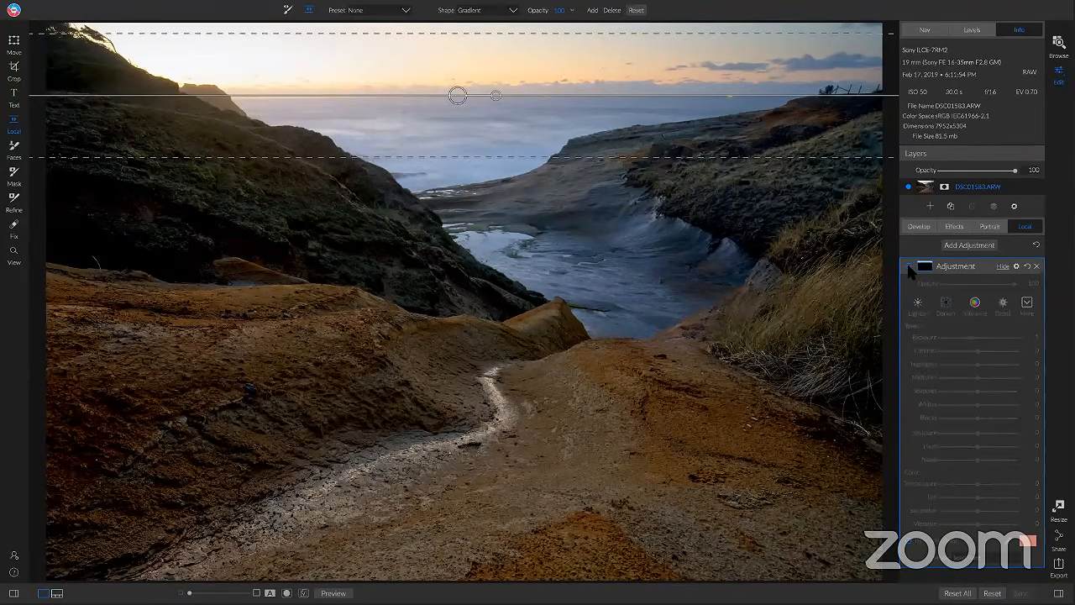
{"action": "left_click", "coordinate": [908, 265]}
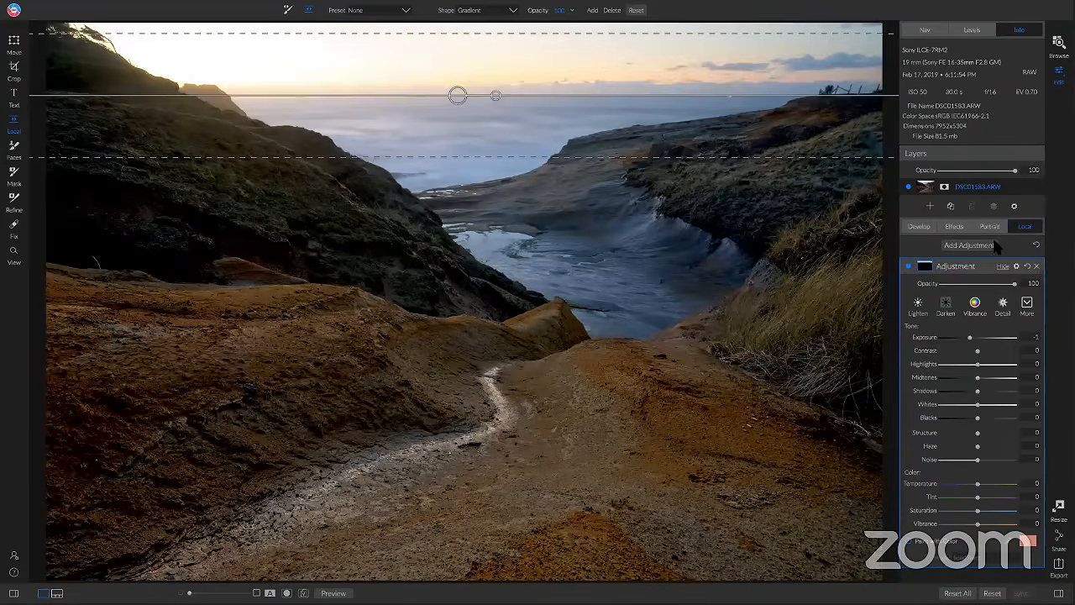
{"action": "left_click", "coordinate": [611, 10]}
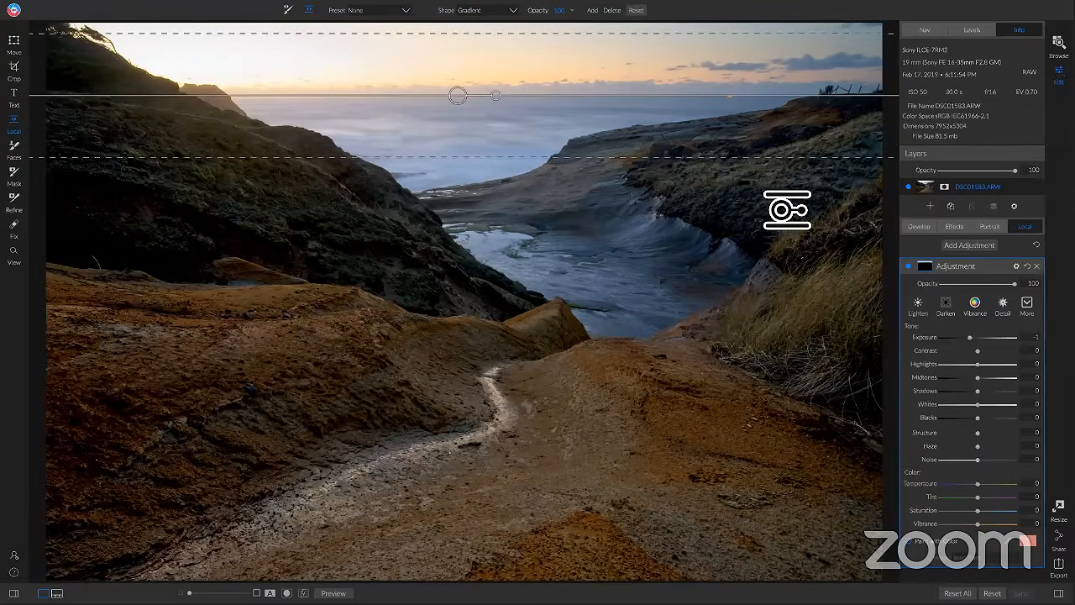
Step: Add a second local adjustment with the Reveal Shadows preset and brush it over the dark hillsides on both sides of the cove
{"action": "left_click", "coordinate": [971, 244]}
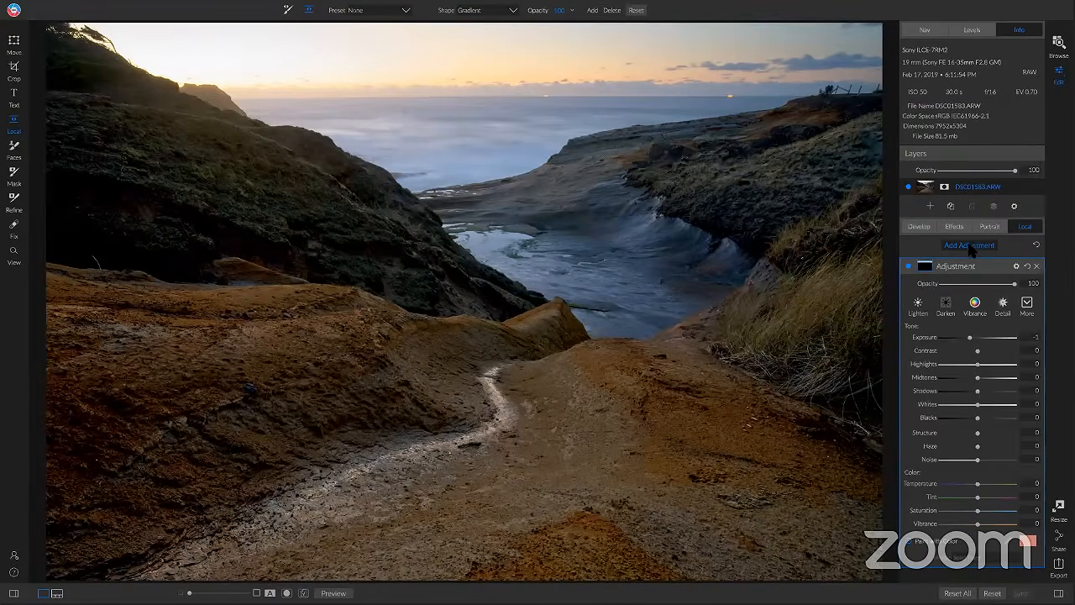
{"action": "left_click", "coordinate": [1024, 304]}
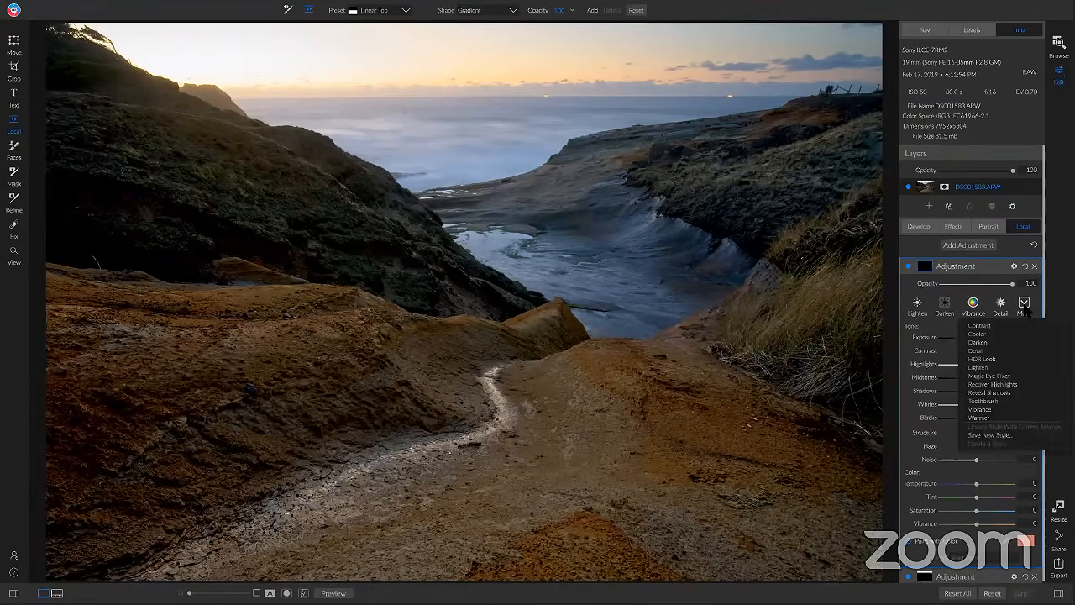
{"action": "left_click", "coordinate": [998, 393]}
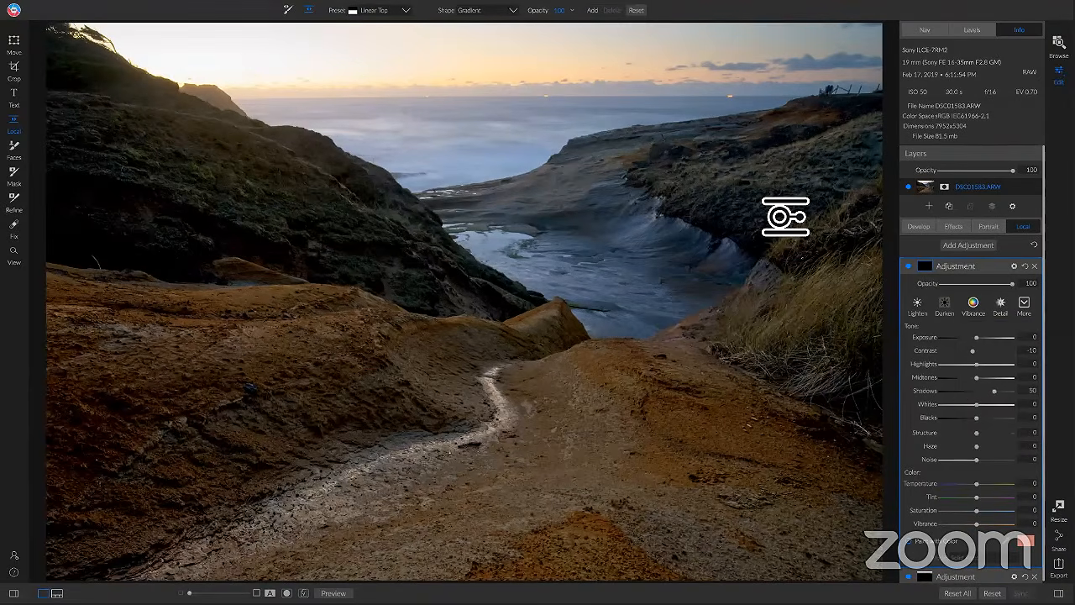
{"action": "key", "text": "b"}
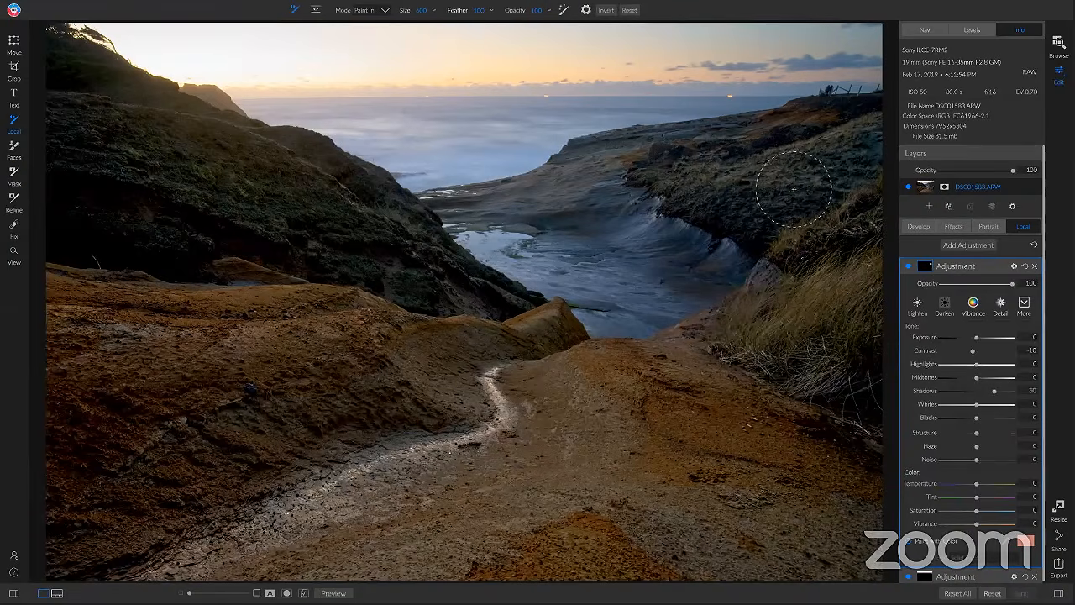
{"action": "mouse_move", "coordinate": [775, 196]}
{"action": "left_mouse_down"}
{"action": "mouse_move", "coordinate": [798, 179]}
{"action": "mouse_move", "coordinate": [770, 186]}
{"action": "mouse_move", "coordinate": [715, 171]}
{"action": "mouse_move", "coordinate": [756, 153]}
{"action": "mouse_move", "coordinate": [841, 160]}
{"action": "mouse_move", "coordinate": [874, 126]}
{"action": "mouse_move", "coordinate": [807, 94]}
{"action": "left_mouse_up"}
{"action": "mouse_move", "coordinate": [815, 248]}
{"action": "left_mouse_down"}
{"action": "mouse_move", "coordinate": [849, 189]}
{"action": "mouse_move", "coordinate": [773, 256]}
{"action": "mouse_move", "coordinate": [676, 243]}
{"action": "mouse_move", "coordinate": [652, 174]}
{"action": "mouse_move", "coordinate": [632, 166]}
{"action": "left_mouse_up"}
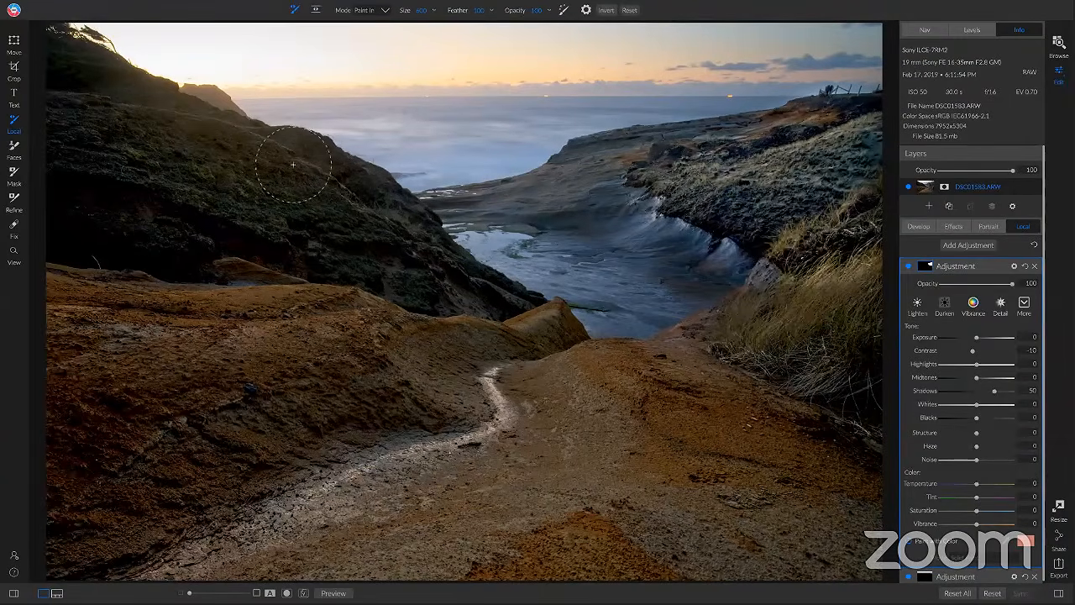
{"action": "mouse_move", "coordinate": [291, 163]}
{"action": "left_mouse_down"}
{"action": "mouse_move", "coordinate": [421, 268]}
{"action": "mouse_move", "coordinate": [248, 245]}
{"action": "mouse_move", "coordinate": [17, 234]}
{"action": "mouse_move", "coordinate": [35, 125]}
{"action": "mouse_move", "coordinate": [96, 183]}
{"action": "mouse_move", "coordinate": [73, 213]}
{"action": "mouse_move", "coordinate": [109, 232]}
{"action": "mouse_move", "coordinate": [199, 243]}
{"action": "mouse_move", "coordinate": [185, 250]}
{"action": "mouse_move", "coordinate": [113, 180]}
{"action": "mouse_move", "coordinate": [63, 70]}
{"action": "mouse_move", "coordinate": [261, 176]}
{"action": "mouse_move", "coordinate": [340, 206]}
{"action": "left_mouse_up"}
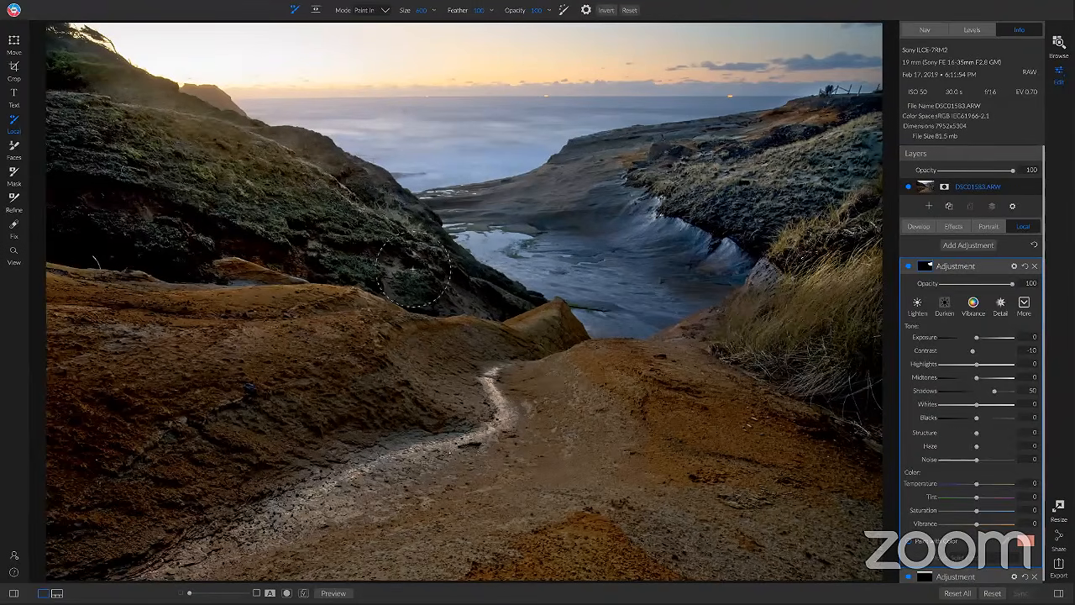
{"action": "mouse_move", "coordinate": [482, 305]}
{"action": "left_mouse_down"}
{"action": "mouse_move", "coordinate": [514, 314]}
{"action": "mouse_move", "coordinate": [517, 302]}
{"action": "left_mouse_up"}
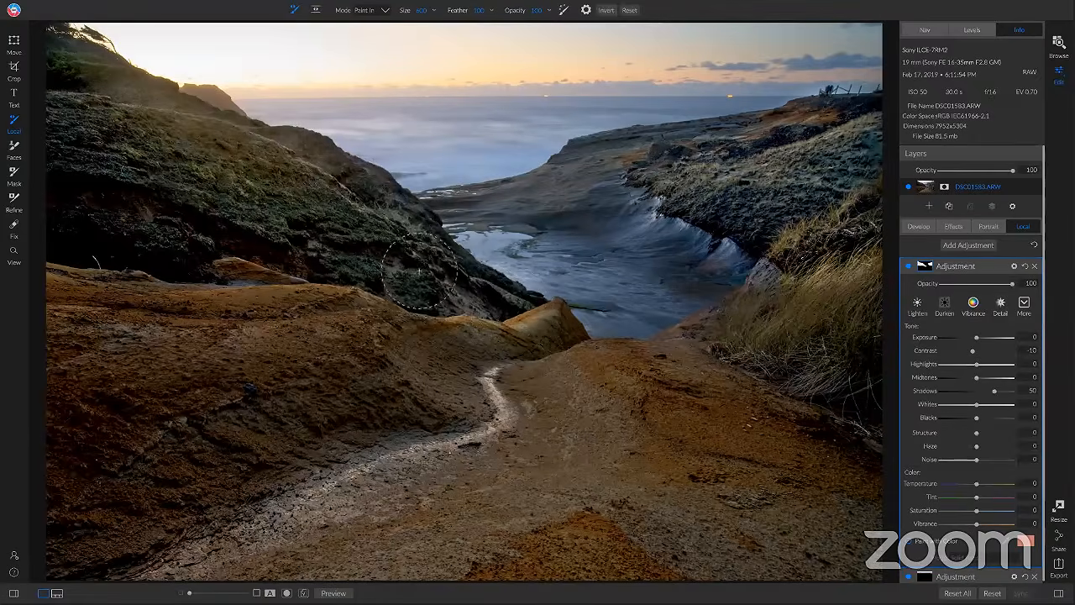
Step: Reduce the Reveal Shadows adjustment's opacity to 41 and compare the edit with the original photo
{"action": "left_click_drag", "start_coordinate": [1013, 284], "coordinate": [960, 285]}
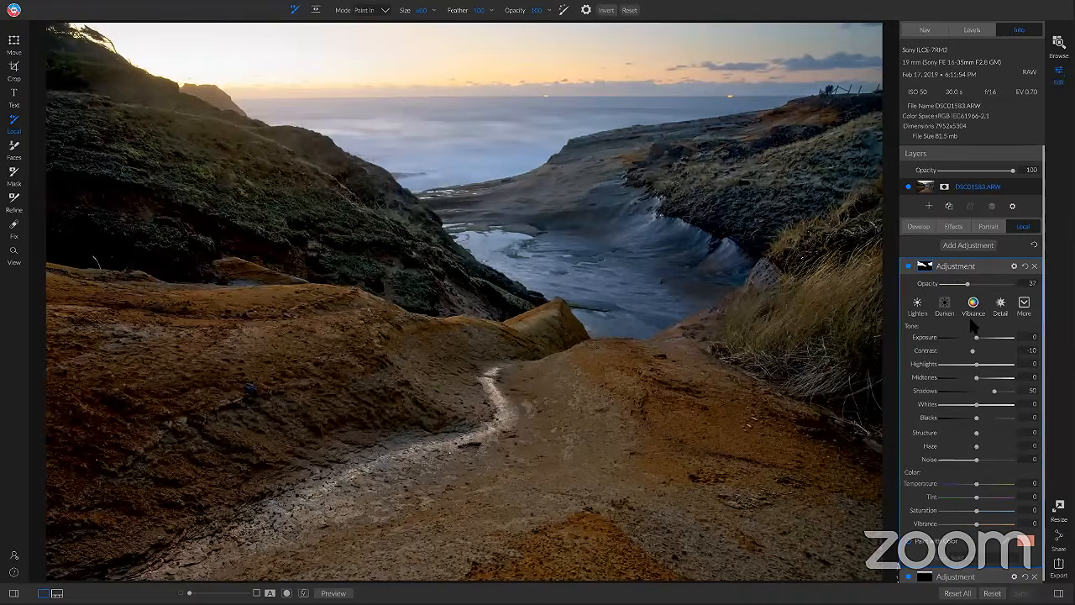
{"action": "left_click", "coordinate": [908, 266]}
{"action": "left_click", "coordinate": [909, 266]}
{"action": "key", "text": "ctrl+p"}
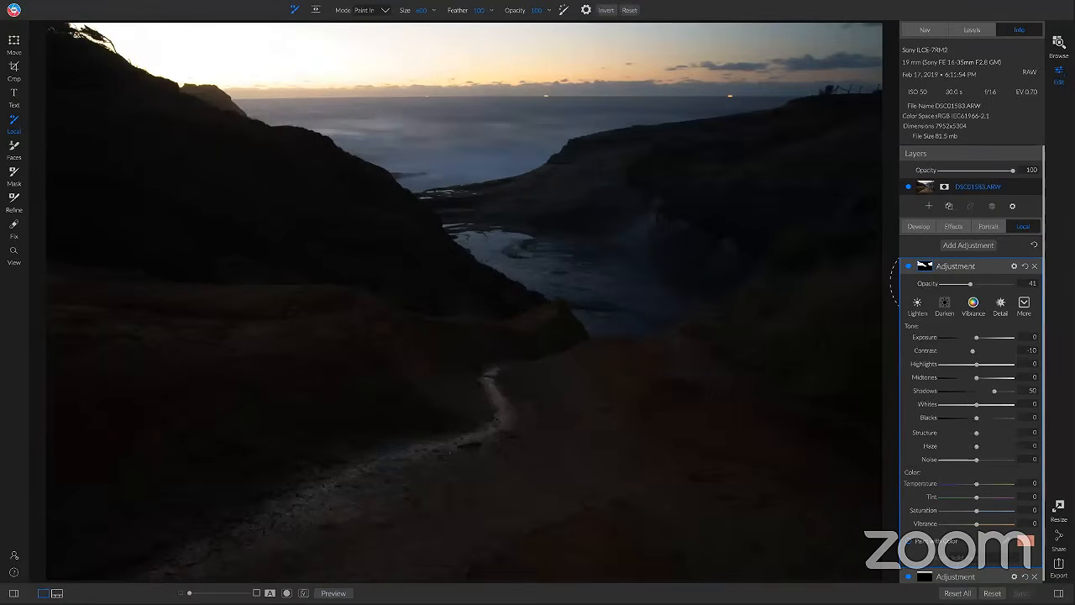
Step: Show the edited preview again, return to the Landscapes album and open DSC_3591.NEF for editing
{"action": "key", "text": "ctrl+p"}
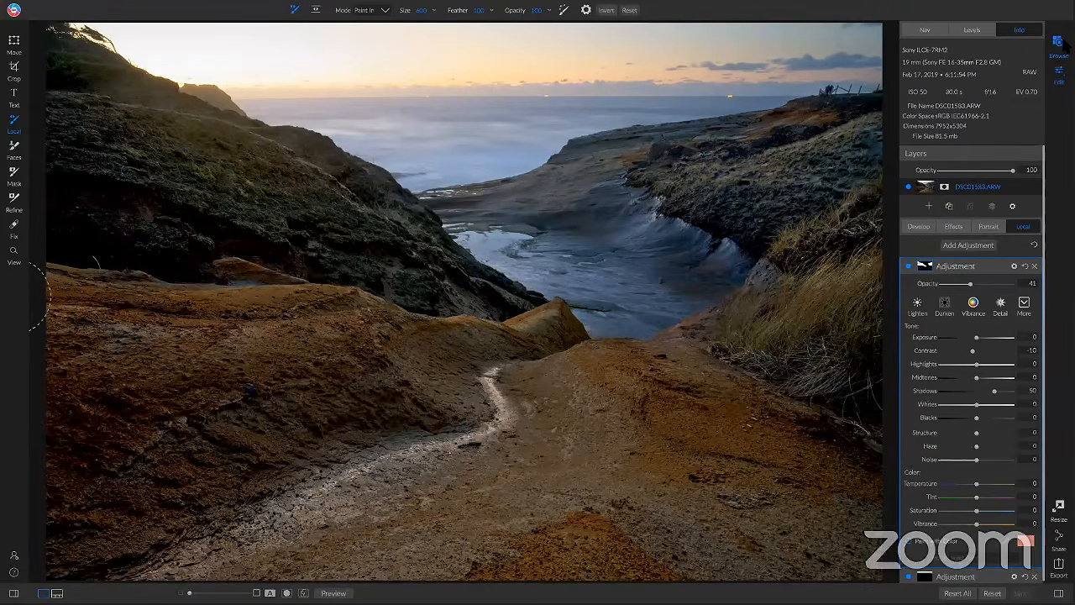
{"action": "left_click", "coordinate": [1067, 44]}
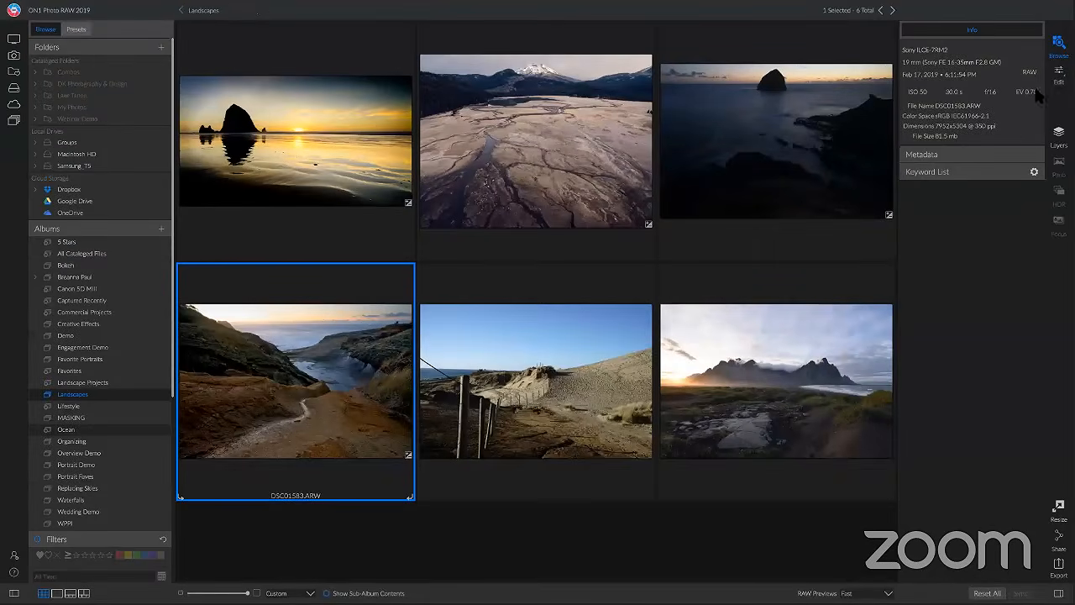
{"action": "left_click", "coordinate": [835, 387]}
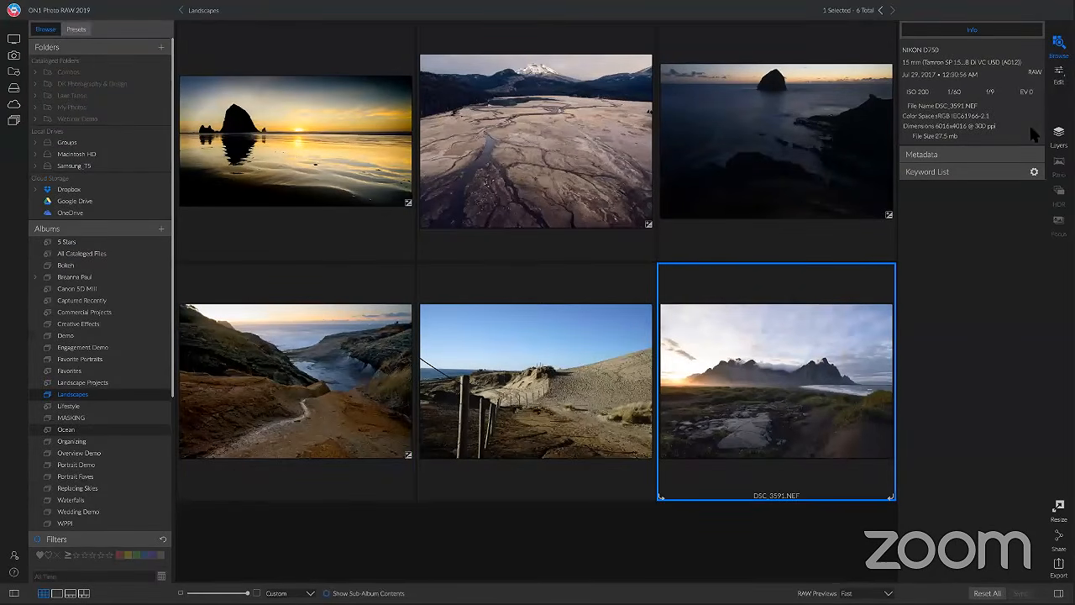
{"action": "left_click", "coordinate": [1055, 79]}
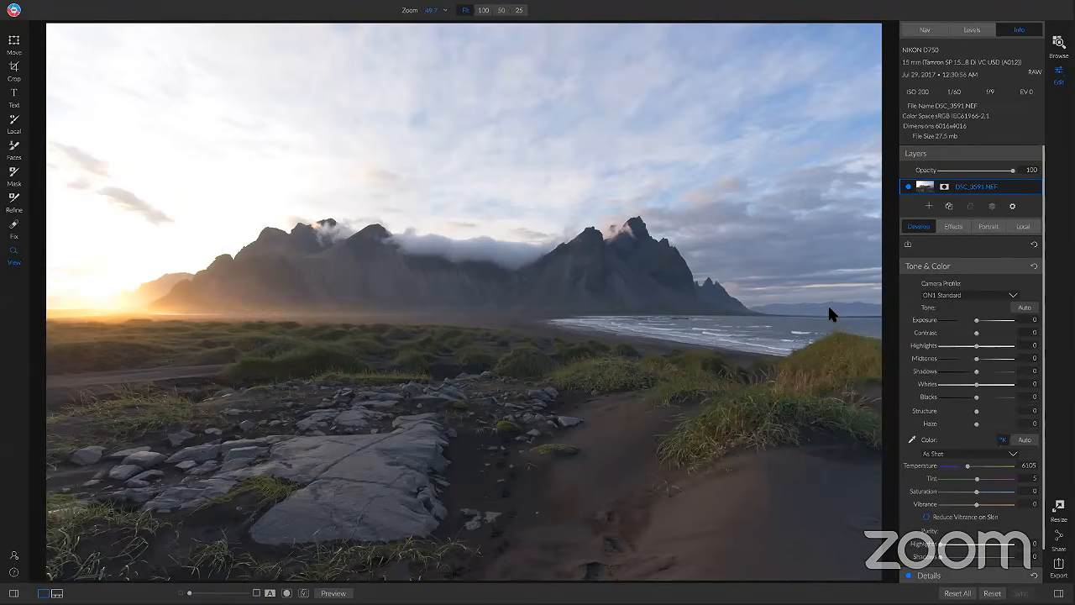
{"action": "left_click", "coordinate": [746, 227]}
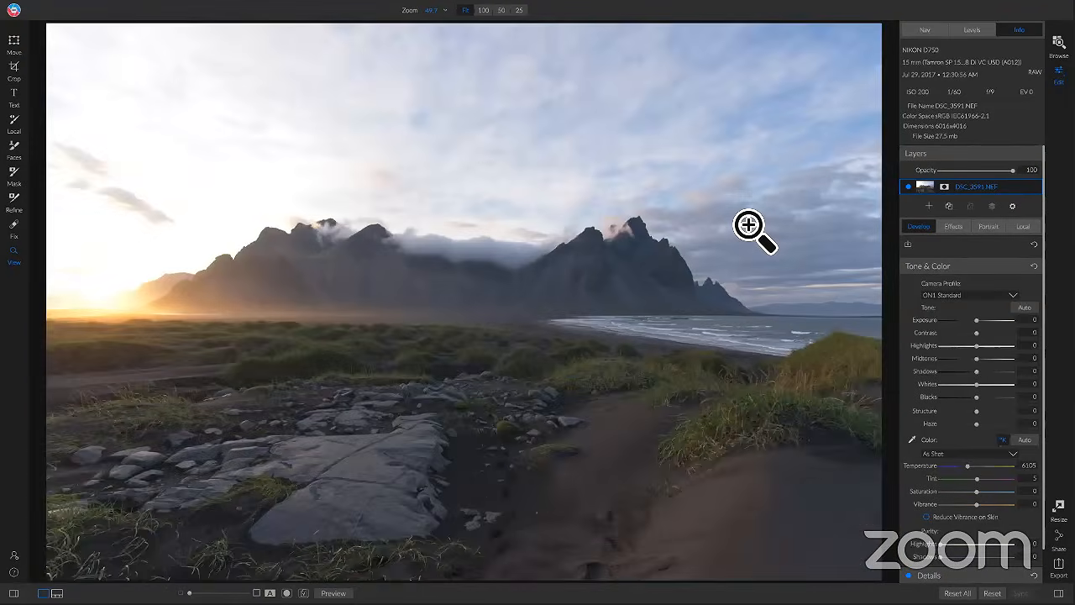
{"action": "left_click", "coordinate": [749, 225]}
{"action": "left_click", "coordinate": [748, 225]}
{"action": "key", "text": "c"}
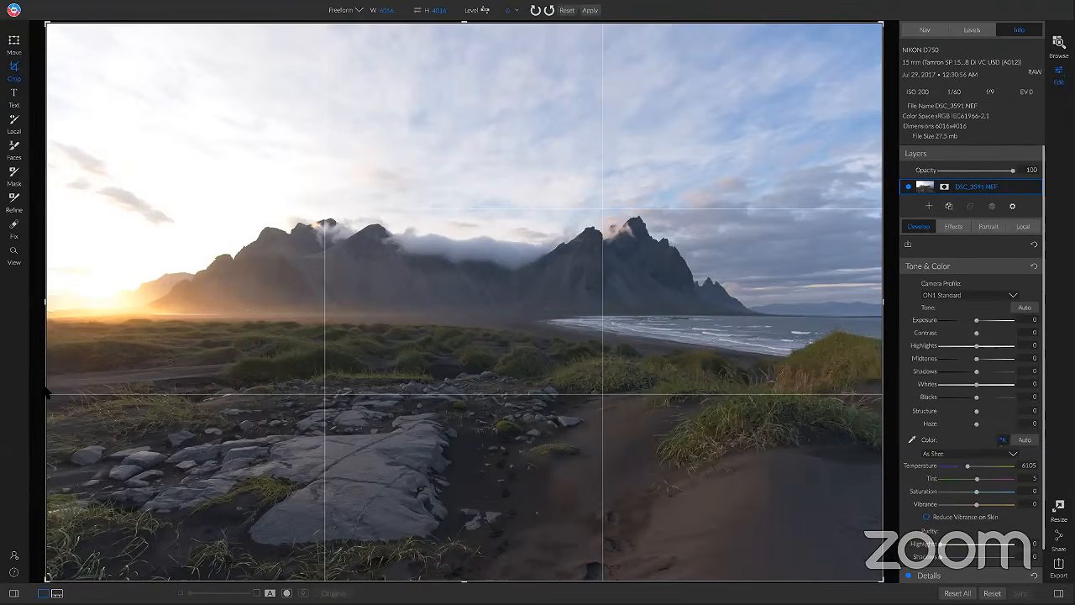
{"action": "key", "text": "z"}
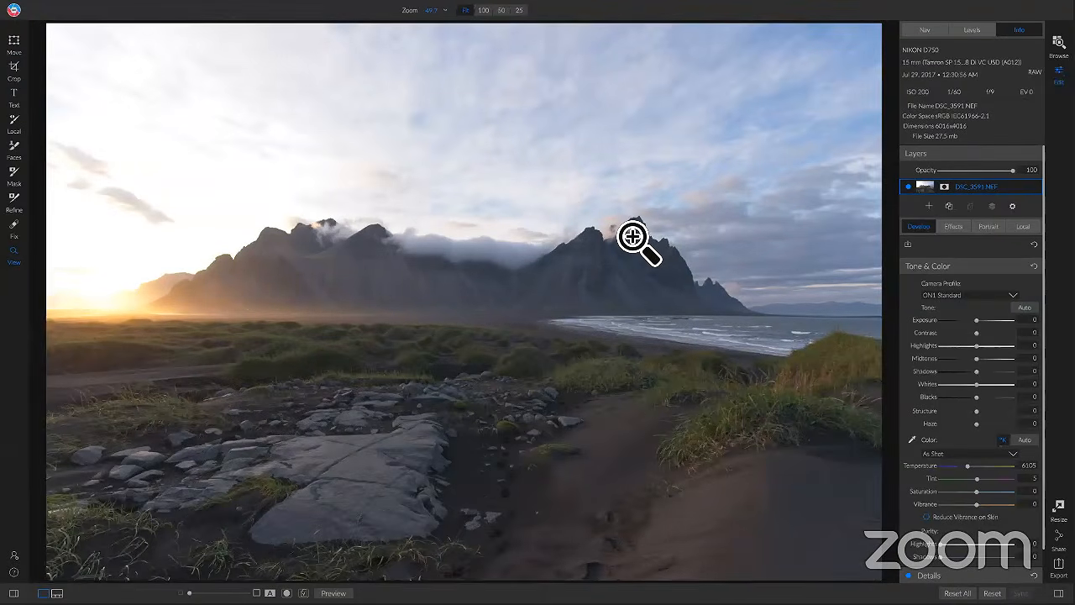
Step: Try shifting the mountain photo's layer slightly with the Move tool, then reset the layer's properties
{"action": "key", "text": "v"}
{"action": "left_click_drag", "start_coordinate": [455, 233], "coordinate": [574, 275]}
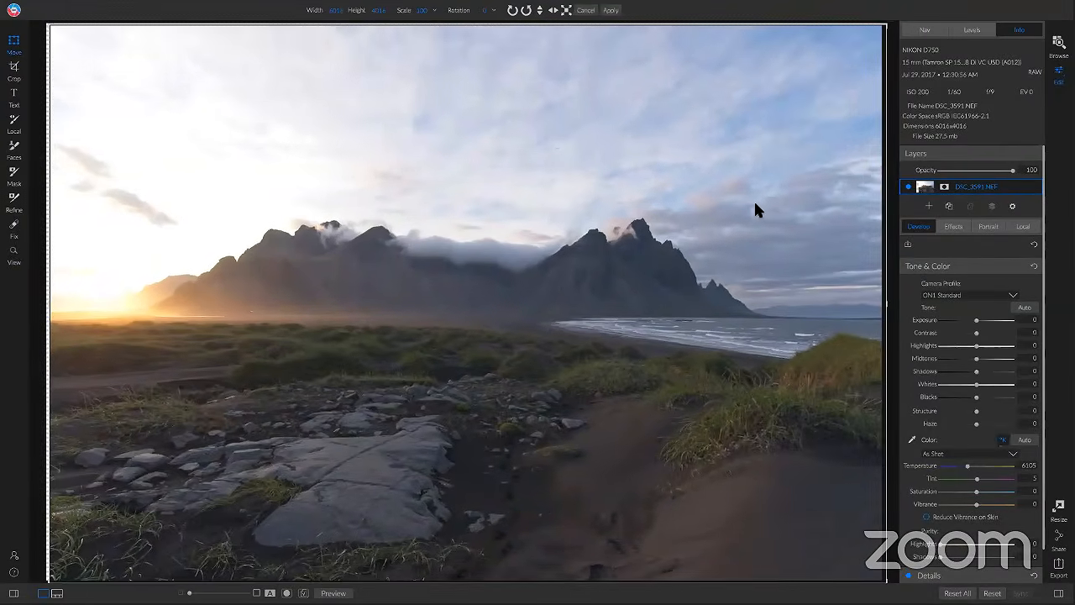
{"action": "right_click", "coordinate": [960, 190]}
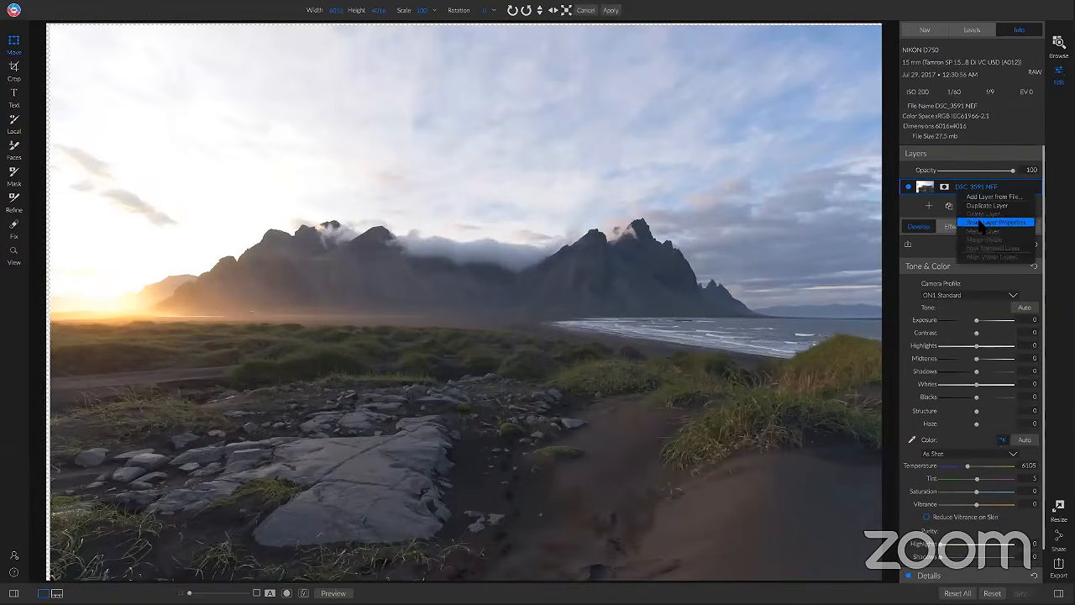
{"action": "left_click", "coordinate": [980, 223]}
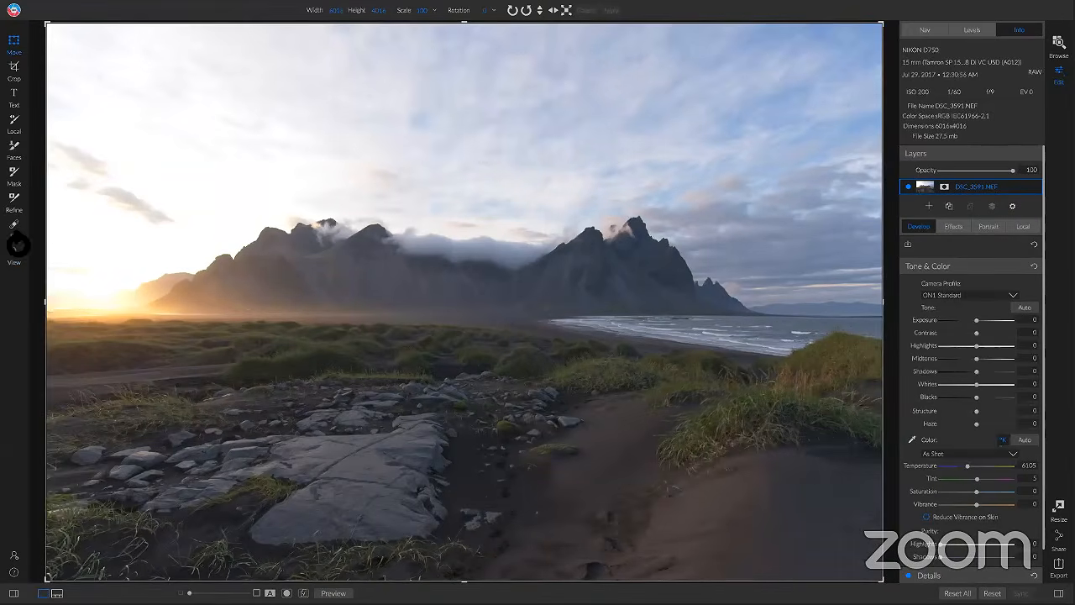
{"action": "left_click", "coordinate": [14, 201]}
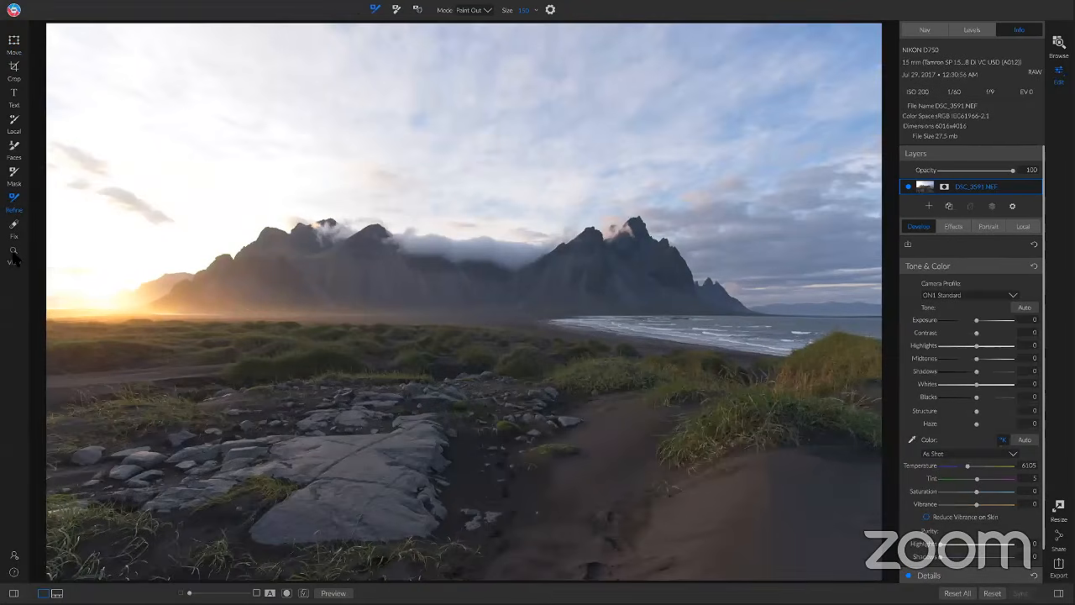
{"action": "key", "text": "z"}
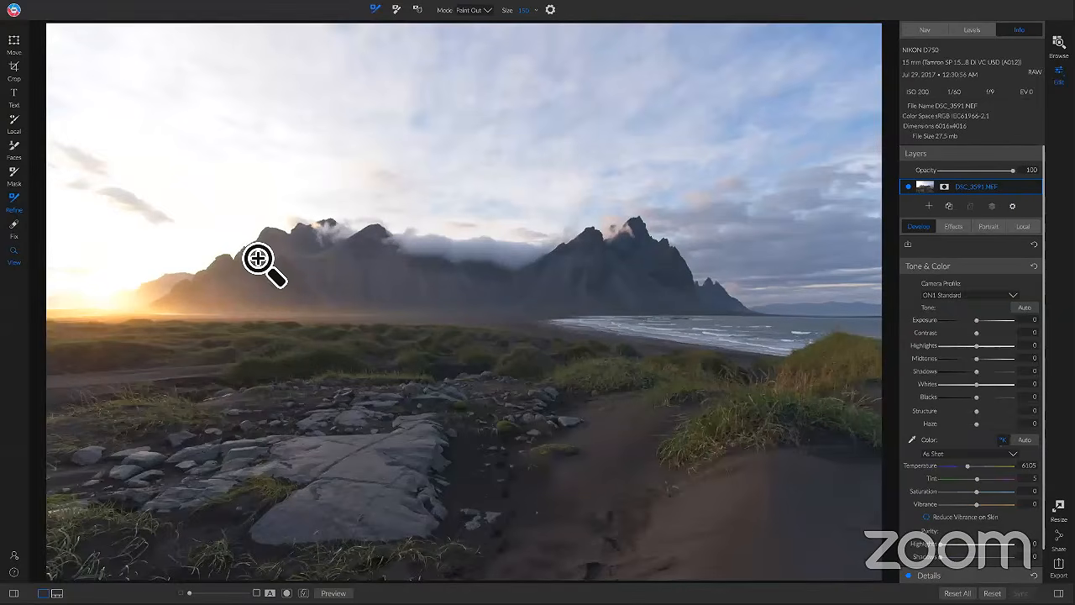
{"action": "left_click", "coordinate": [521, 246]}
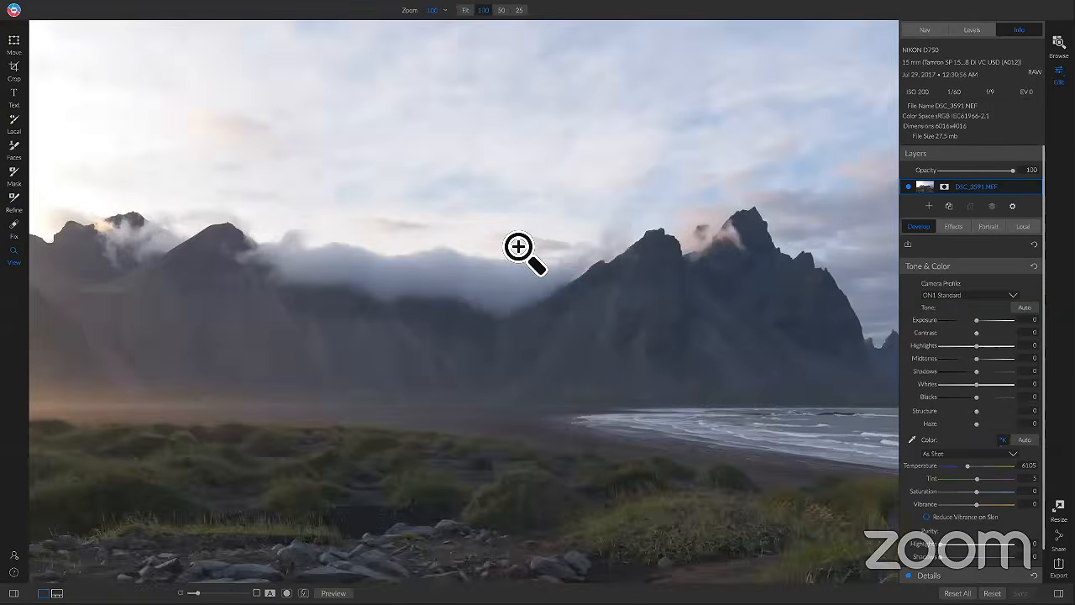
{"action": "left_click", "coordinate": [520, 246]}
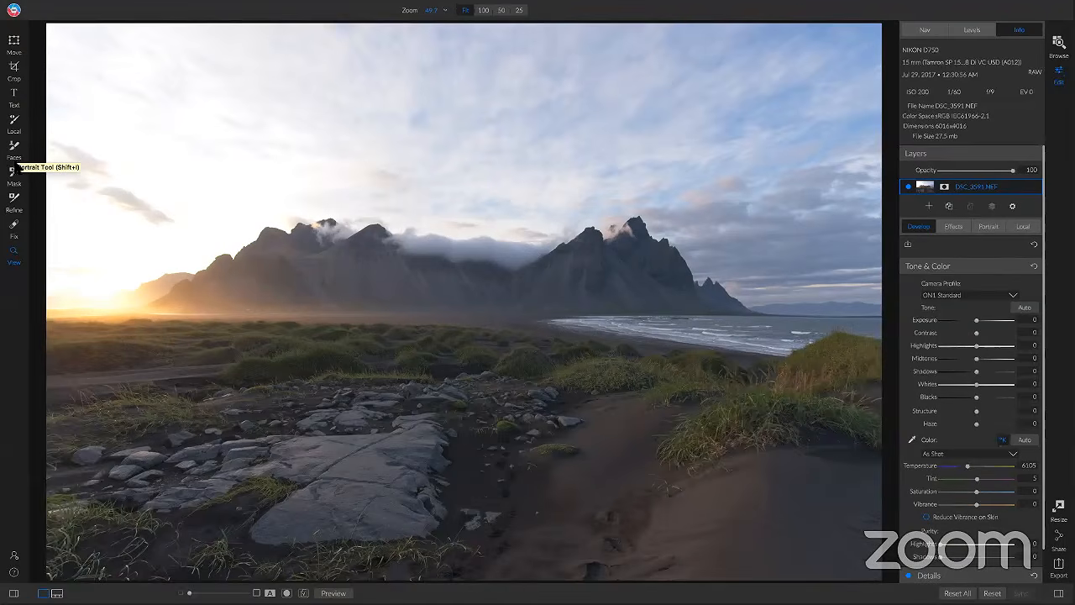
{"action": "left_click", "coordinate": [13, 226]}
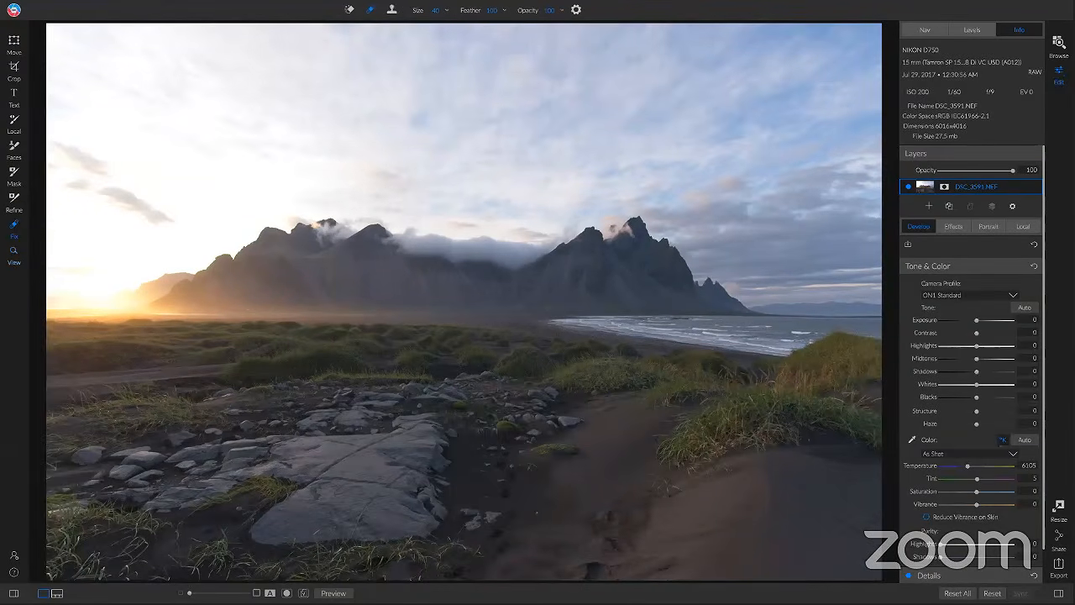
{"action": "left_click", "coordinate": [392, 10]}
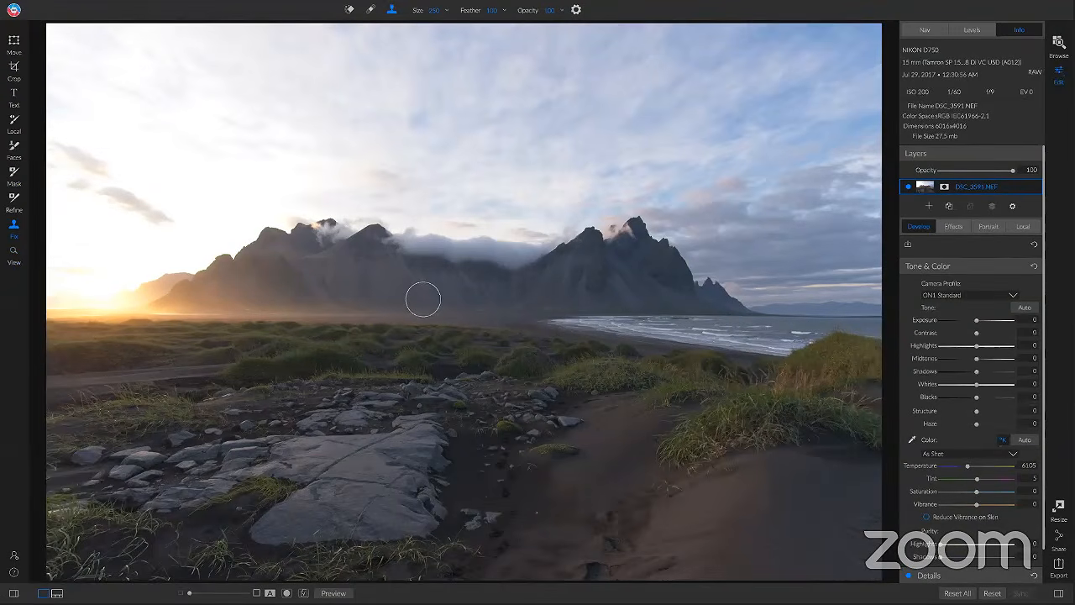
Step: Crop the mountain photo to about 5413 × 3613 px and reposition the image within the crop frame
{"action": "key", "text": "c"}
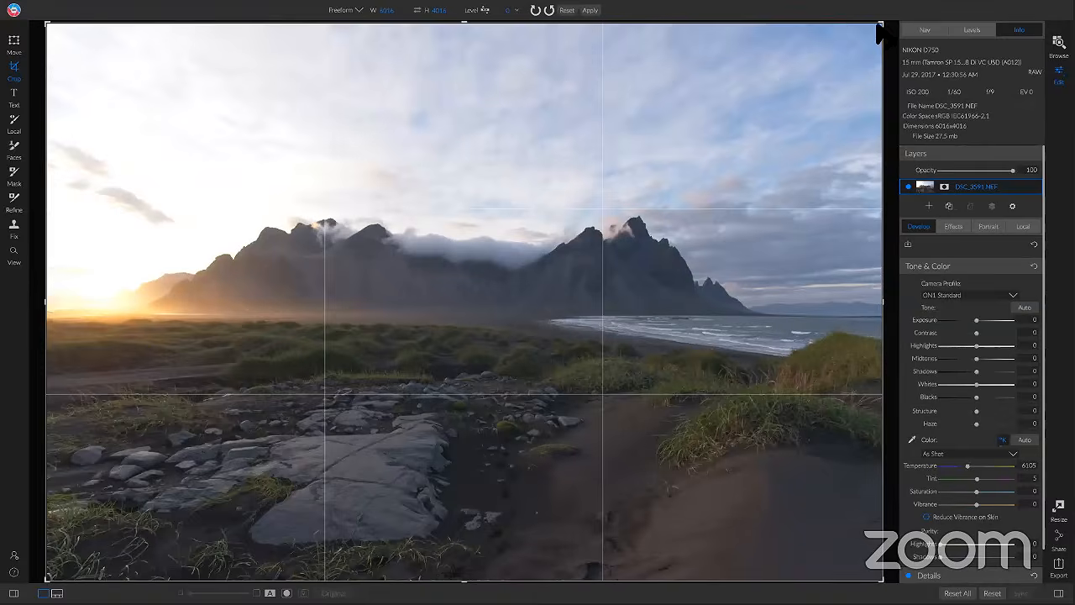
{"action": "left_click_drag", "start_coordinate": [879, 29], "coordinate": [840, 44]}
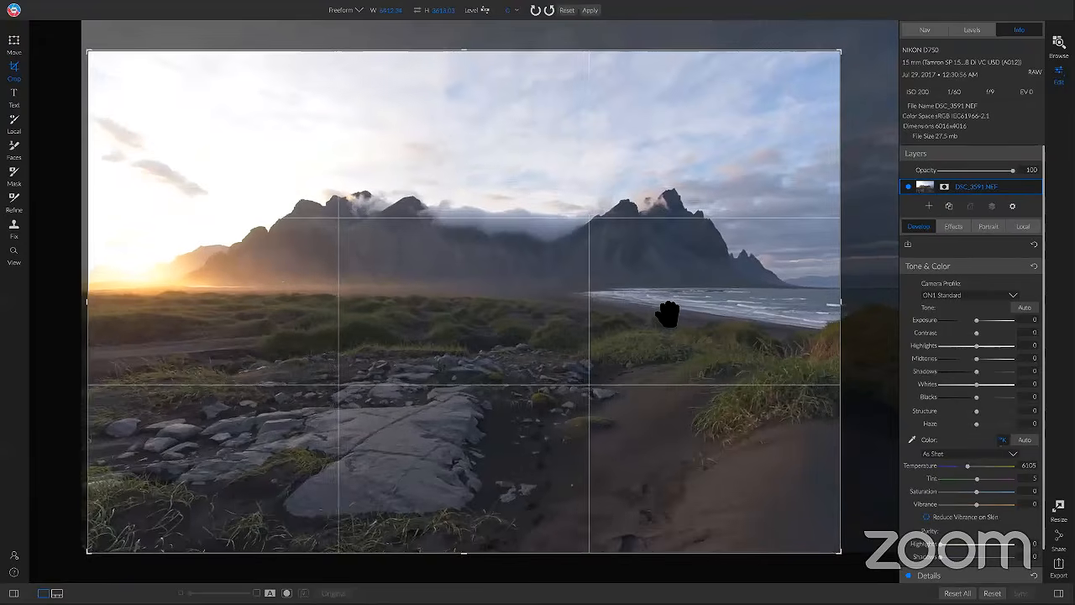
{"action": "left_click_drag", "start_coordinate": [667, 315], "coordinate": [662, 318]}
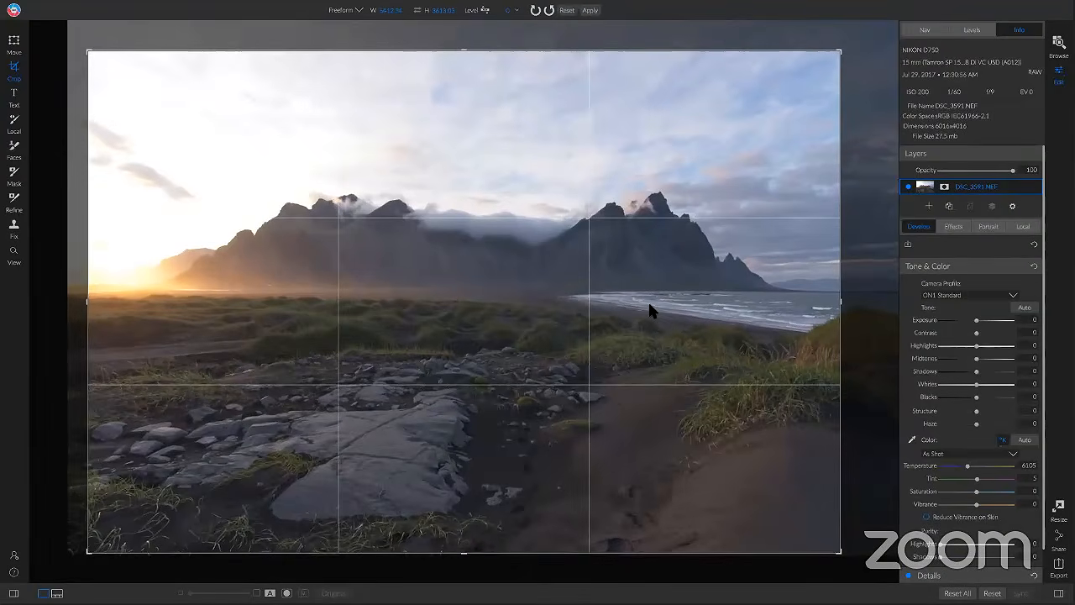
{"action": "key", "text": "z"}
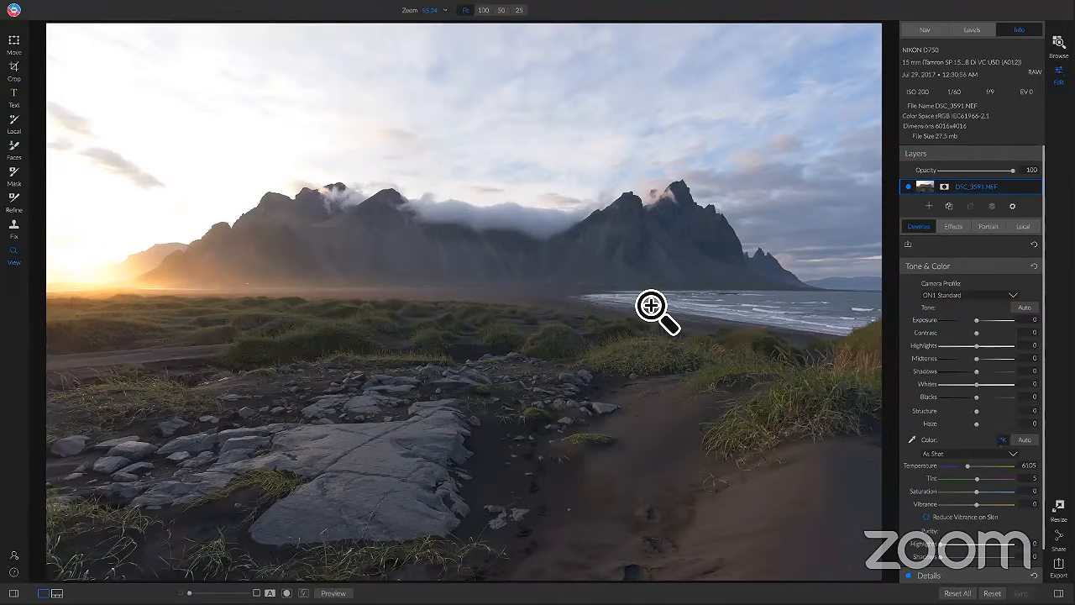
Step: Set the camera profile to ON1 Landscape and compare the result with the original photo
{"action": "left_click", "coordinate": [959, 297]}
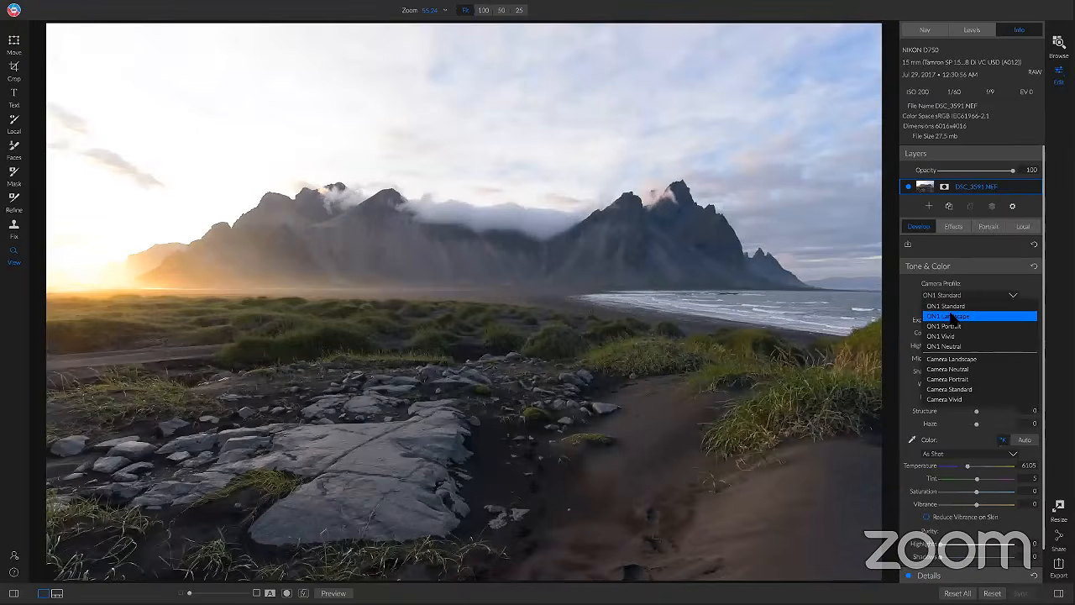
{"action": "left_click", "coordinate": [952, 316]}
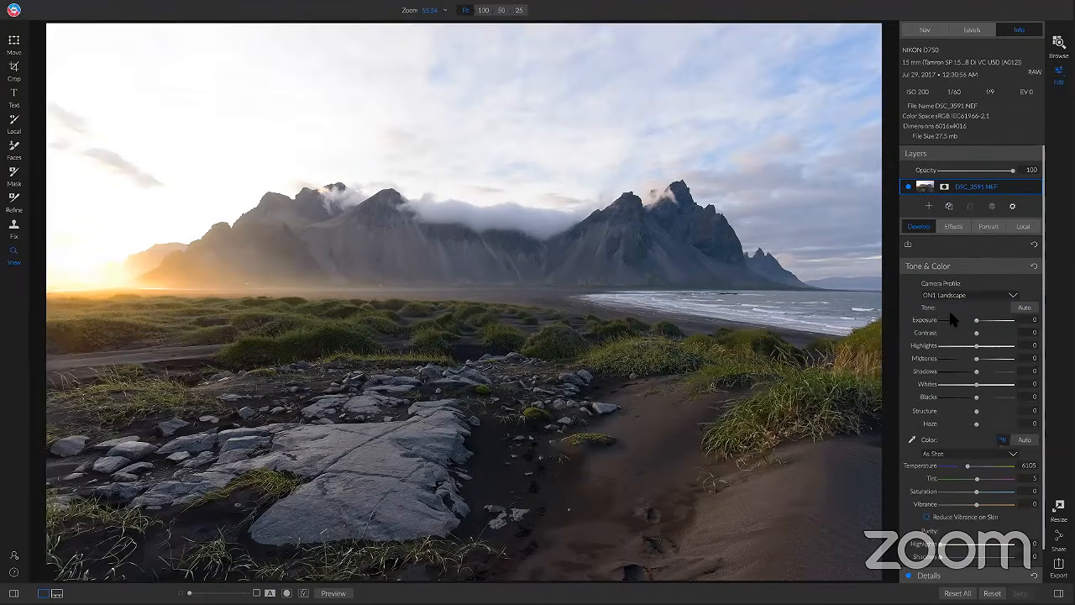
{"action": "key", "text": "backslash"}
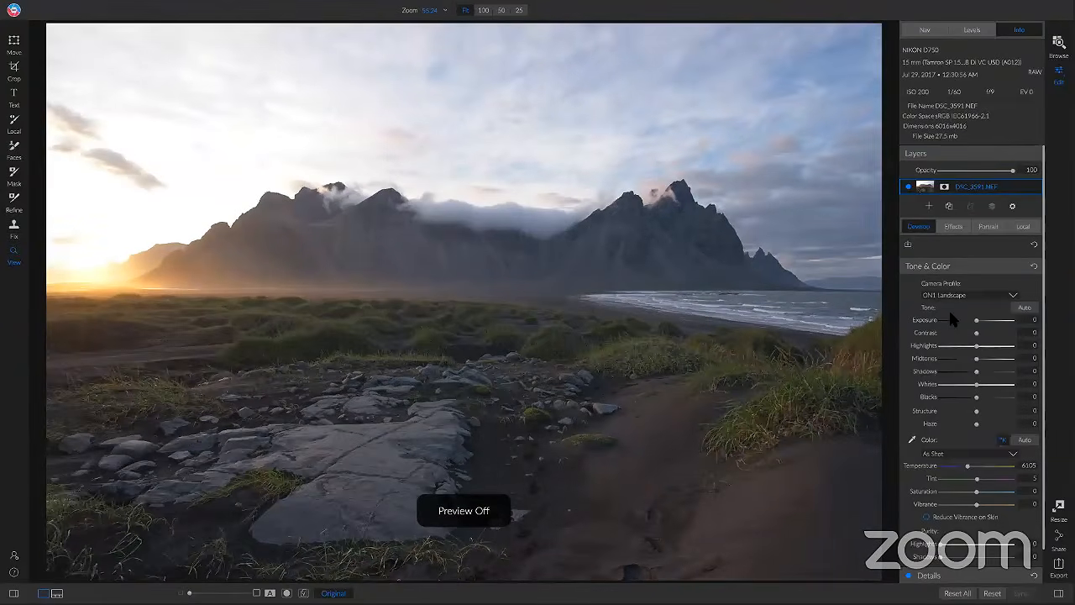
{"action": "key", "text": "backslash"}
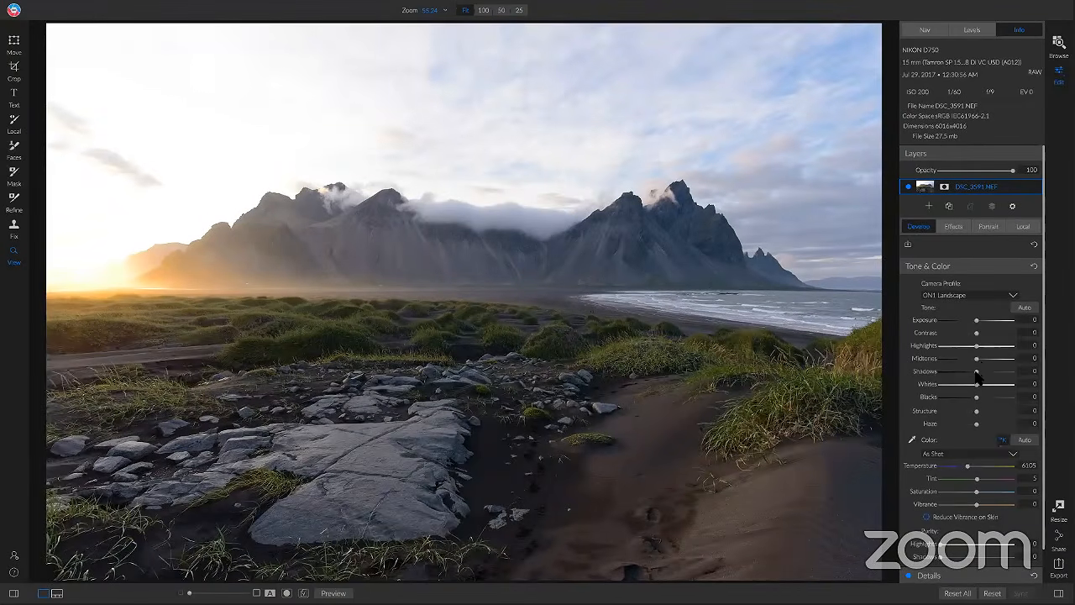
Step: Set shadows to 14, midtones to 8, contrast to 15 and temperature to 6488, and compare with the original
{"action": "left_click_drag", "start_coordinate": [975, 372], "coordinate": [978, 374]}
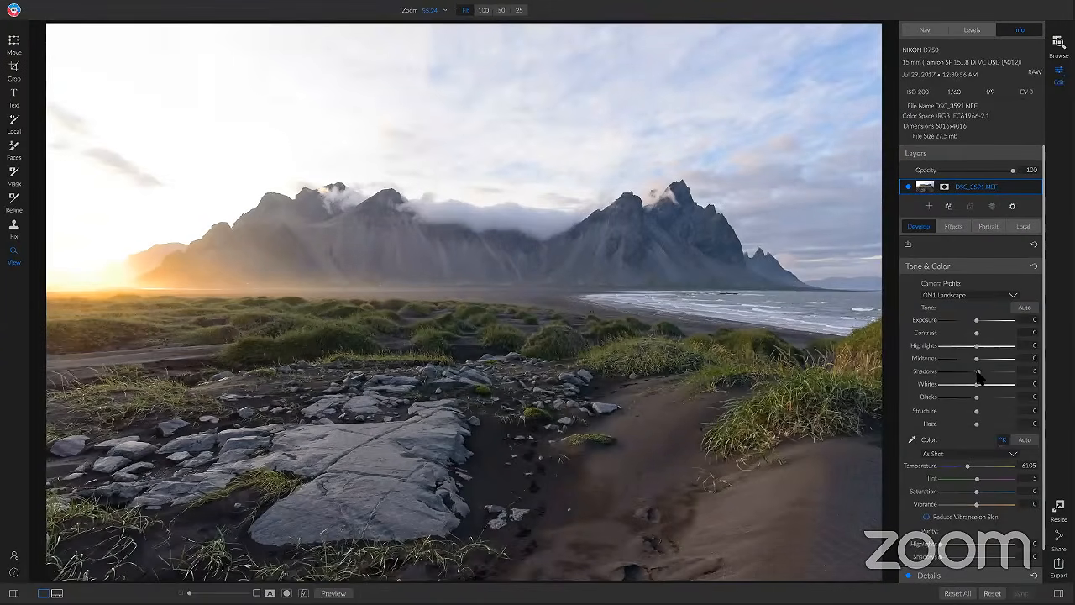
{"action": "left_click_drag", "start_coordinate": [977, 373], "coordinate": [979, 375]}
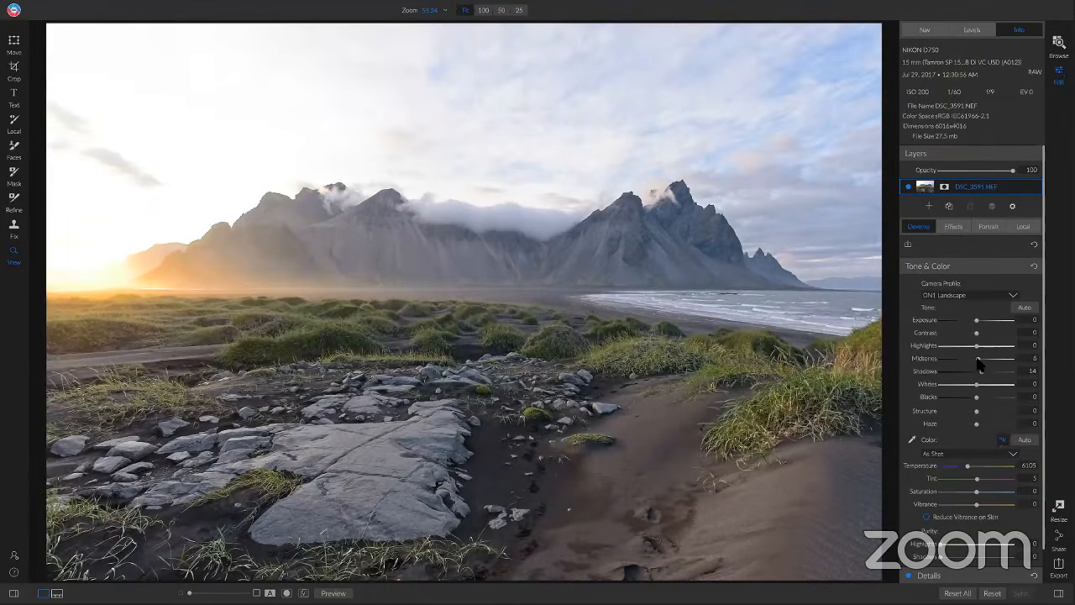
{"action": "left_click_drag", "start_coordinate": [979, 363], "coordinate": [980, 366]}
{"action": "left_click_drag", "start_coordinate": [976, 333], "coordinate": [980, 332]}
{"action": "left_click_drag", "start_coordinate": [968, 466], "coordinate": [970, 466]}
{"action": "key", "text": "backslash"}
{"action": "key", "text": "backslash"}
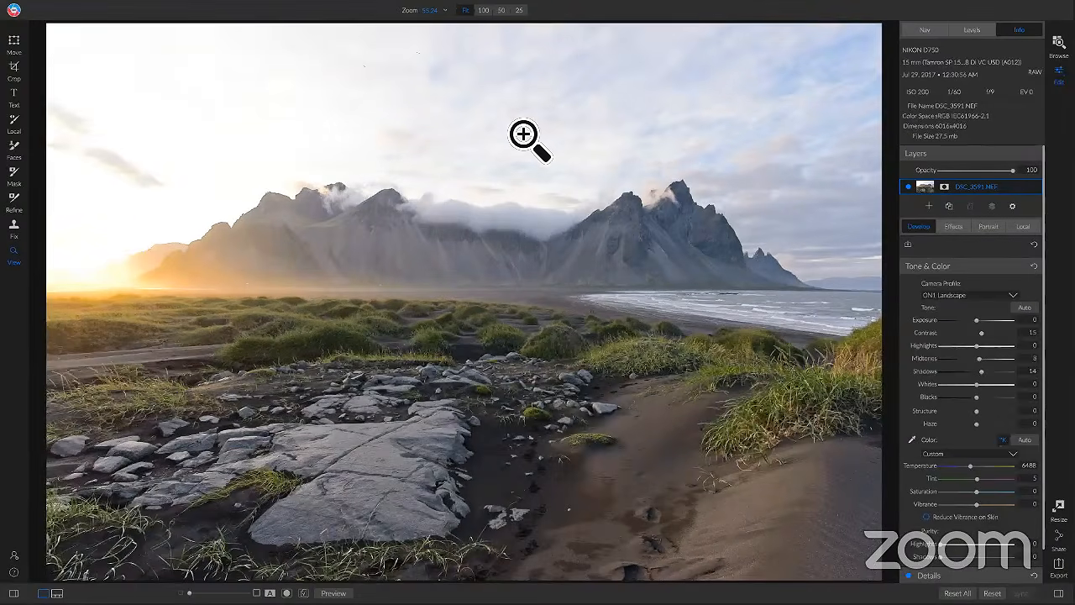
Step: Place a Darken local adjustment as a Linear Top gradient along the horizon and compare the sky with it off and on
{"action": "left_click", "coordinate": [1021, 228]}
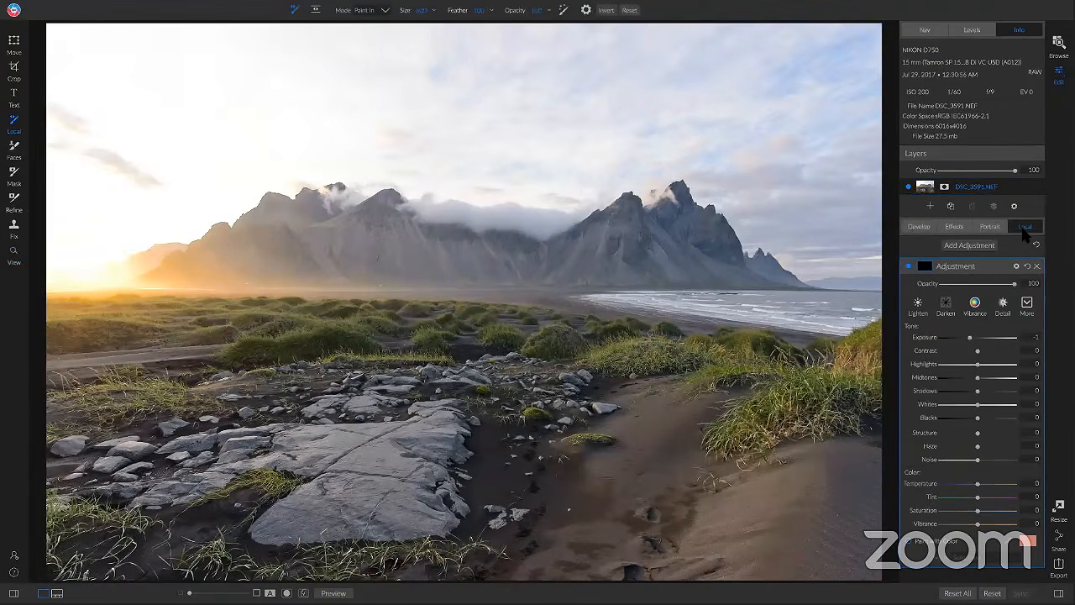
{"action": "left_click", "coordinate": [944, 305]}
{"action": "key", "text": "g"}
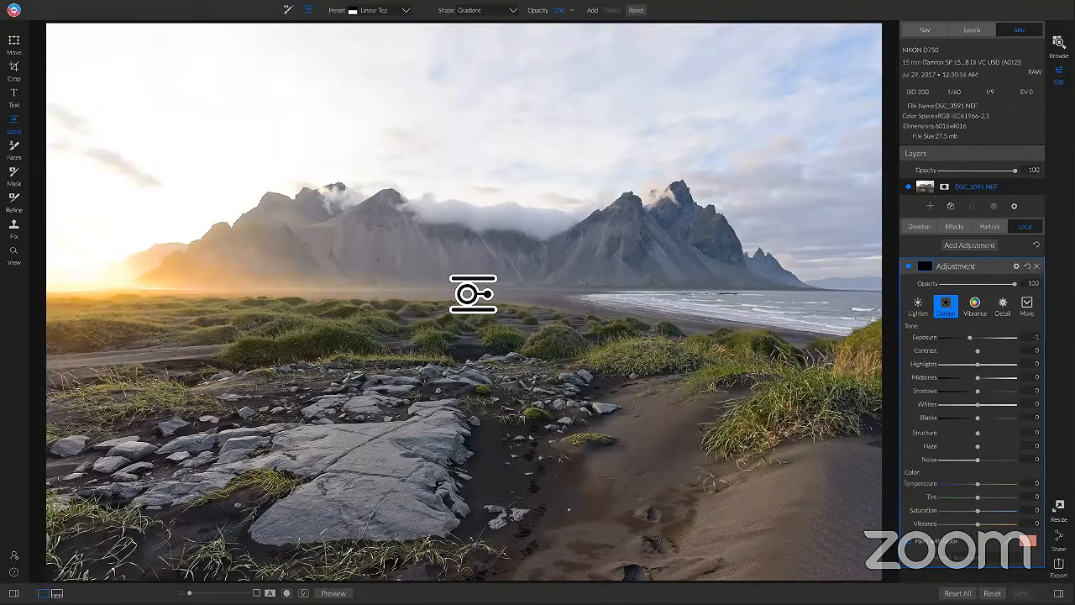
{"action": "left_click", "coordinate": [475, 293]}
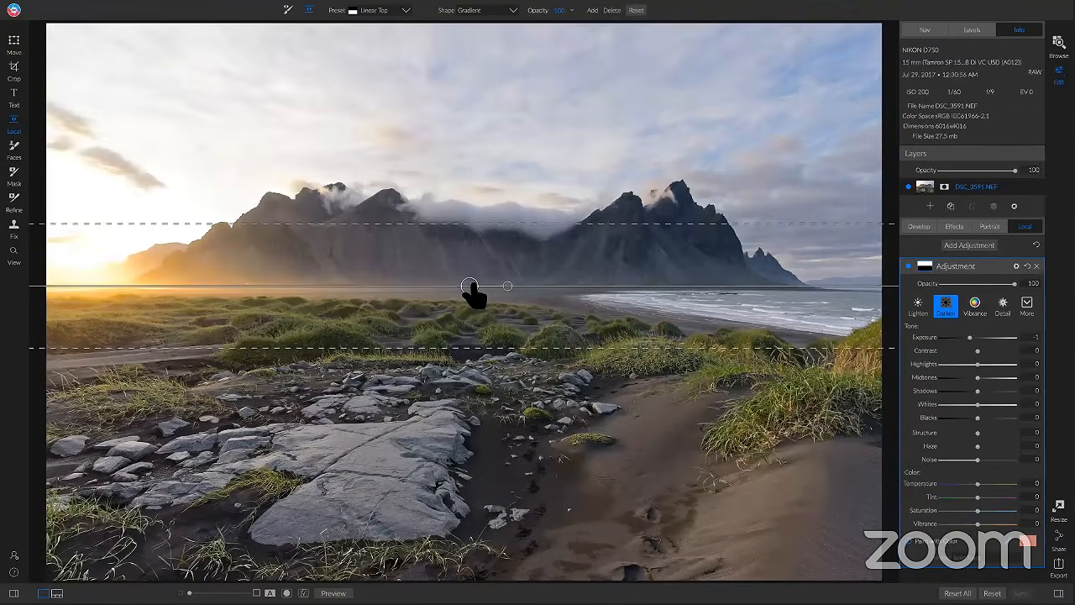
{"action": "left_click_drag", "start_coordinate": [479, 291], "coordinate": [483, 287]}
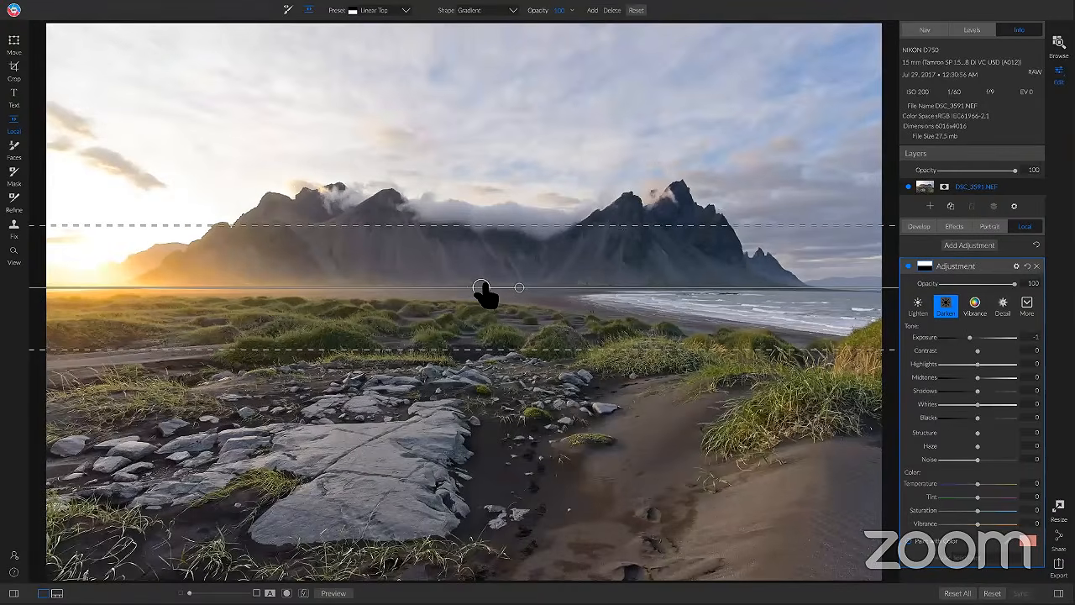
{"action": "left_click", "coordinate": [908, 268]}
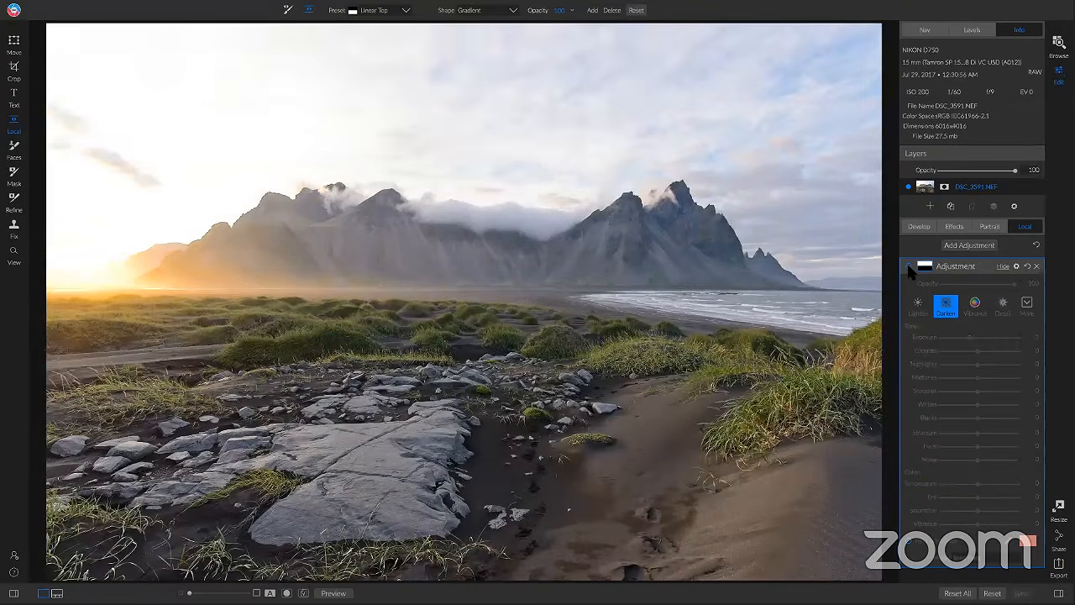
{"action": "left_click", "coordinate": [908, 266]}
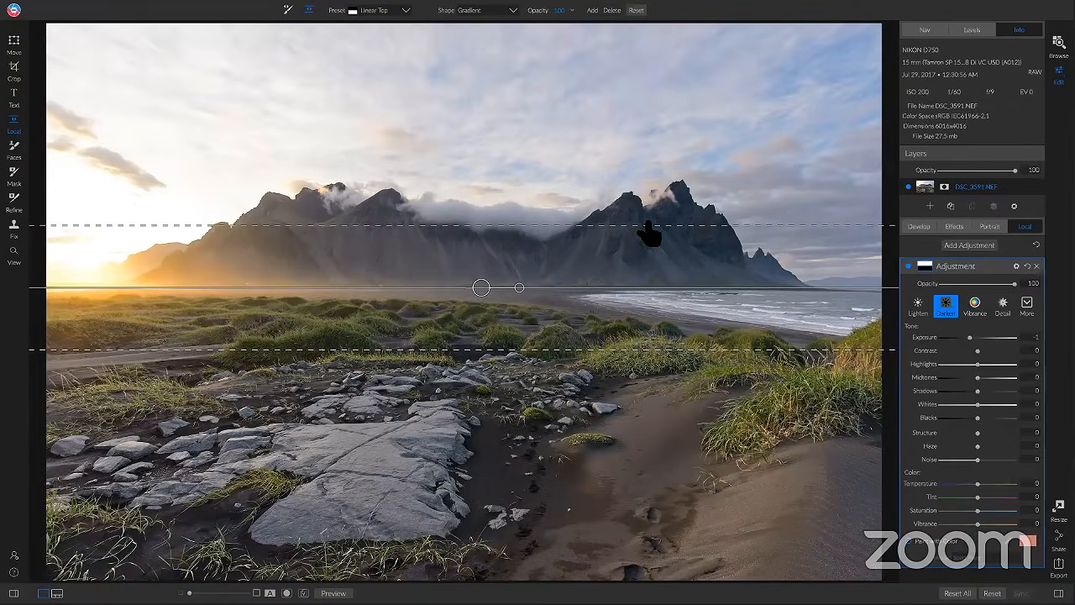
Step: Raise the photo's midtones to 23 in the Develop tone settings
{"action": "left_click", "coordinate": [921, 227]}
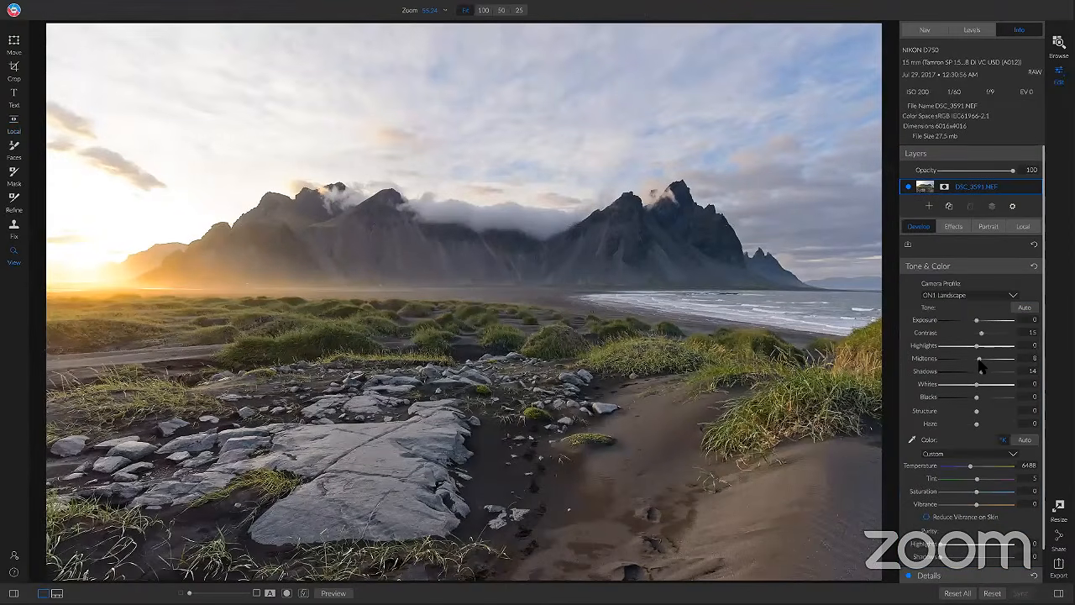
{"action": "mouse_move", "coordinate": [979, 360]}
{"action": "left_mouse_down"}
{"action": "mouse_move", "coordinate": [993, 360]}
{"action": "mouse_move", "coordinate": [944, 360]}
{"action": "mouse_move", "coordinate": [987, 345]}
{"action": "mouse_move", "coordinate": [963, 359]}
{"action": "left_mouse_up"}
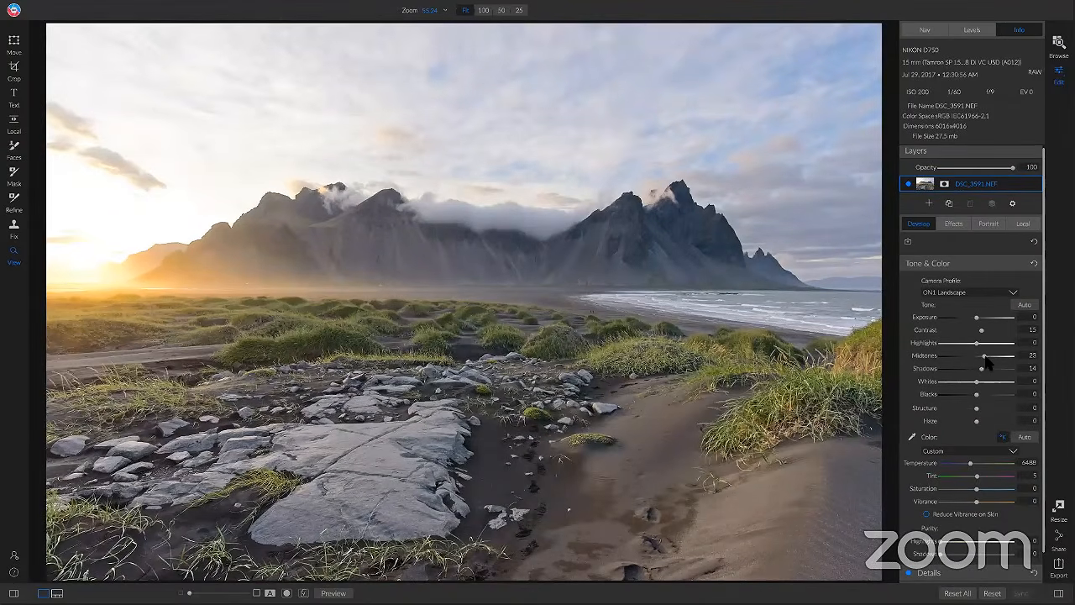
Step: Lower the photo's overall midtones to 17, set the Darken sky adjustment to exposure -1.2 and midtones 27, and compare the adjustment off and on
{"action": "left_click_drag", "start_coordinate": [982, 361], "coordinate": [981, 363]}
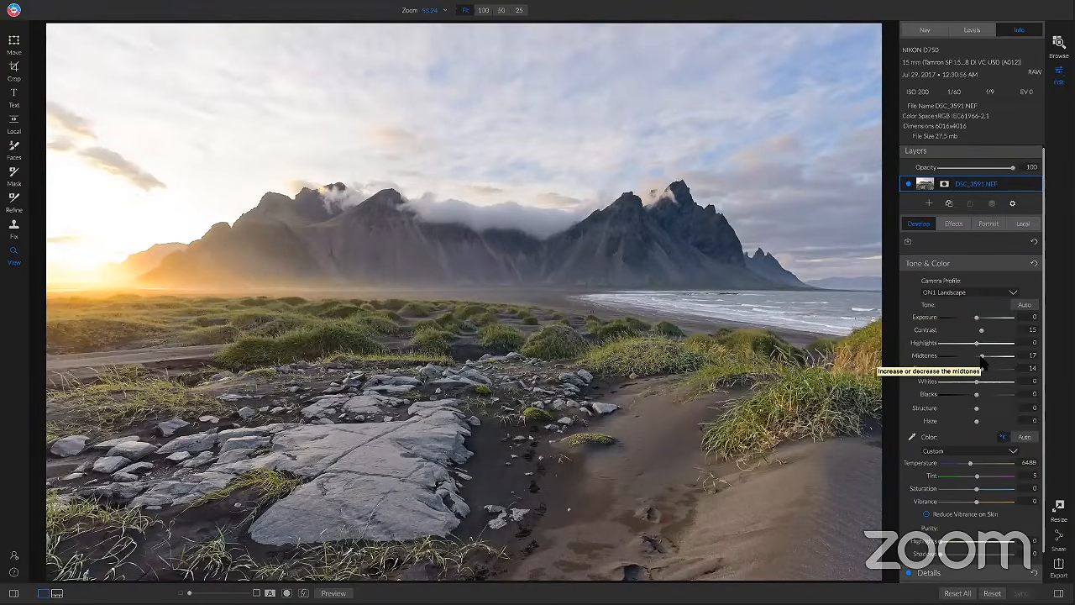
{"action": "left_click", "coordinate": [1023, 224]}
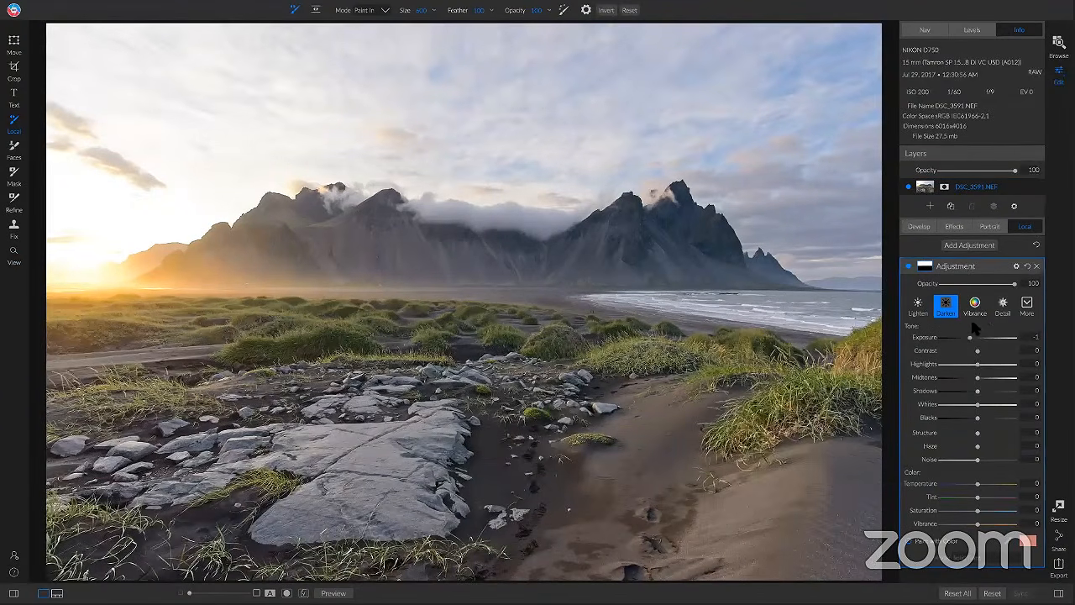
{"action": "left_click_drag", "start_coordinate": [972, 340], "coordinate": [969, 338]}
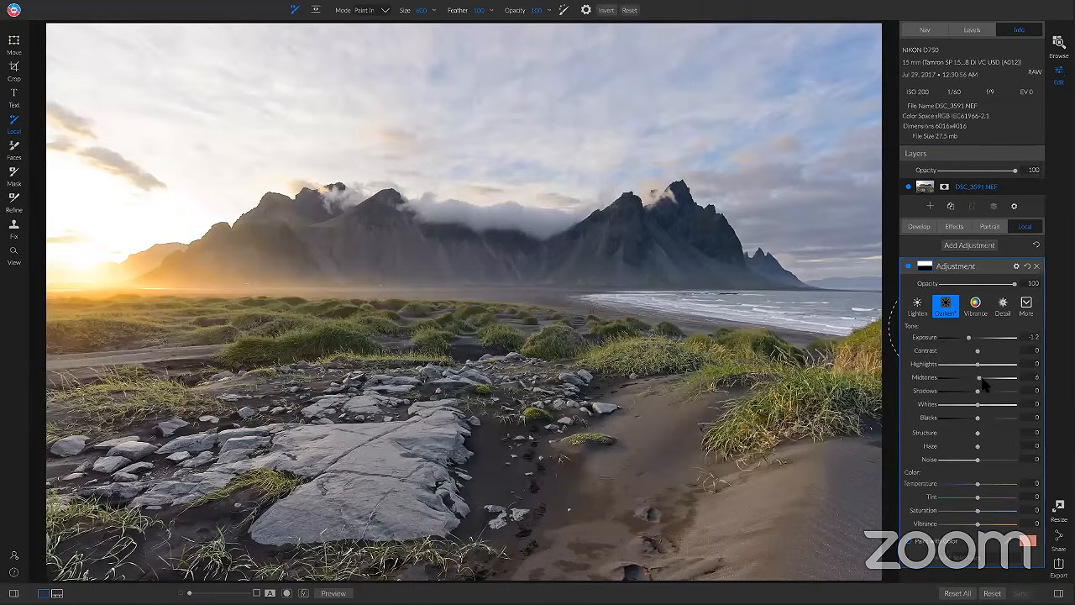
{"action": "left_click_drag", "start_coordinate": [983, 380], "coordinate": [990, 383]}
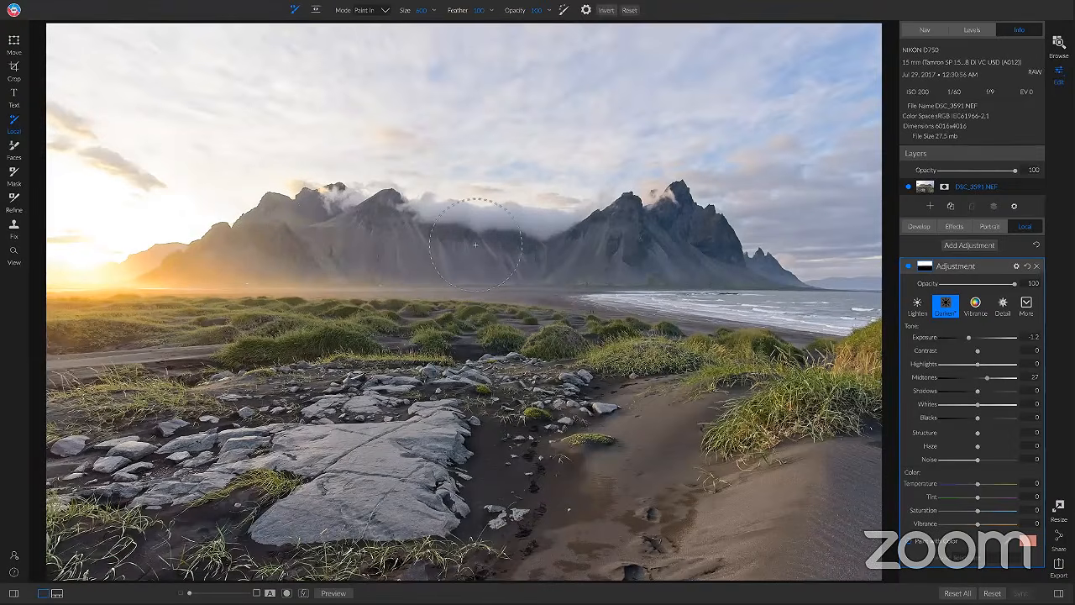
{"action": "left_click", "coordinate": [909, 267]}
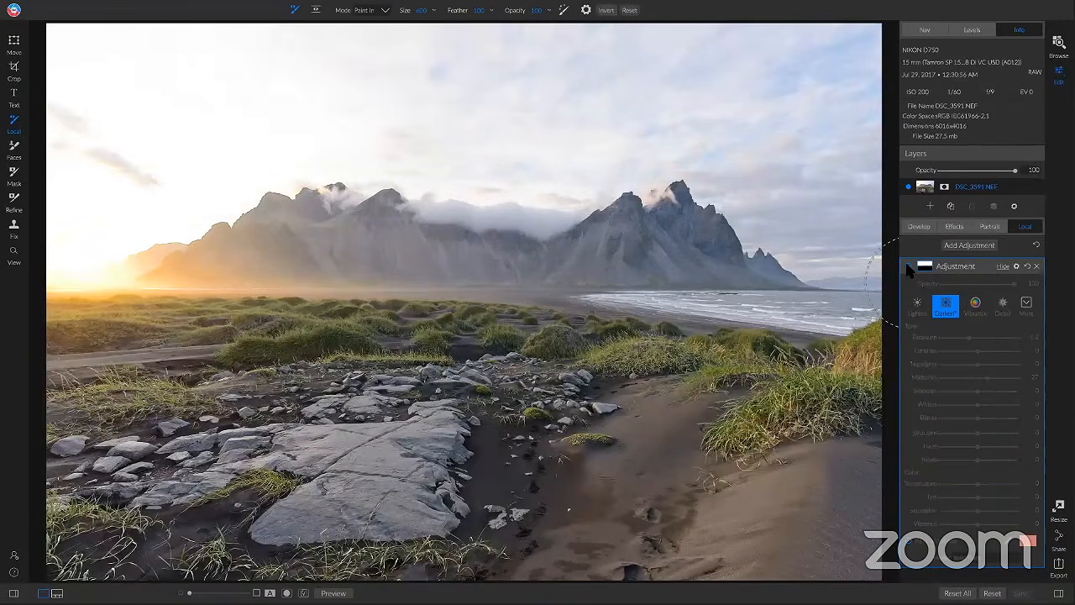
{"action": "left_click", "coordinate": [909, 267]}
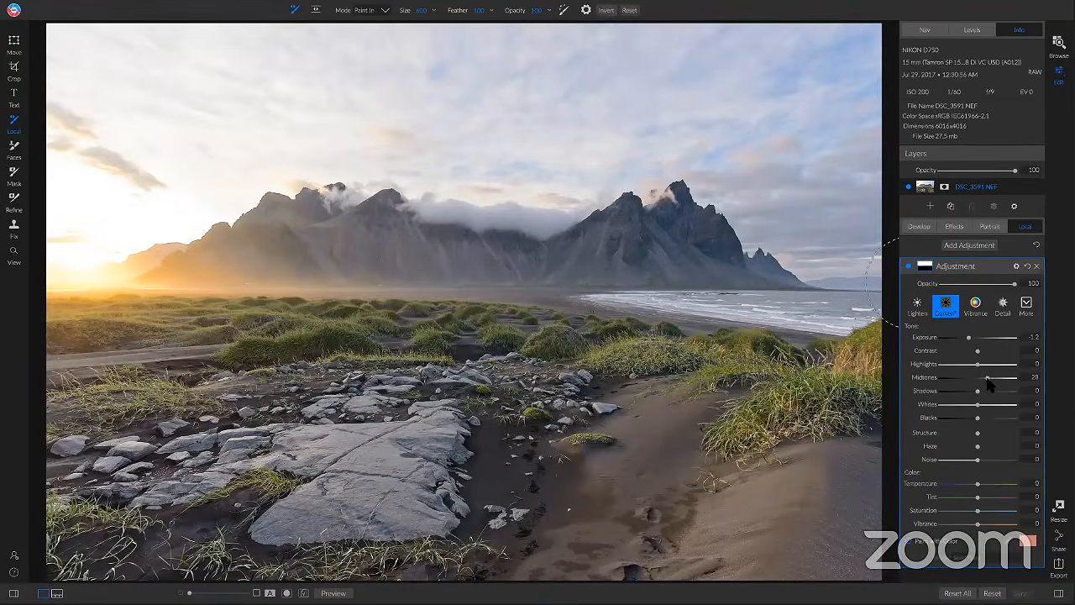
Step: Set the Darken sky adjustment's midtones to 40, contrast to -28 and blacks to -21
{"action": "left_click_drag", "start_coordinate": [990, 384], "coordinate": [993, 385]}
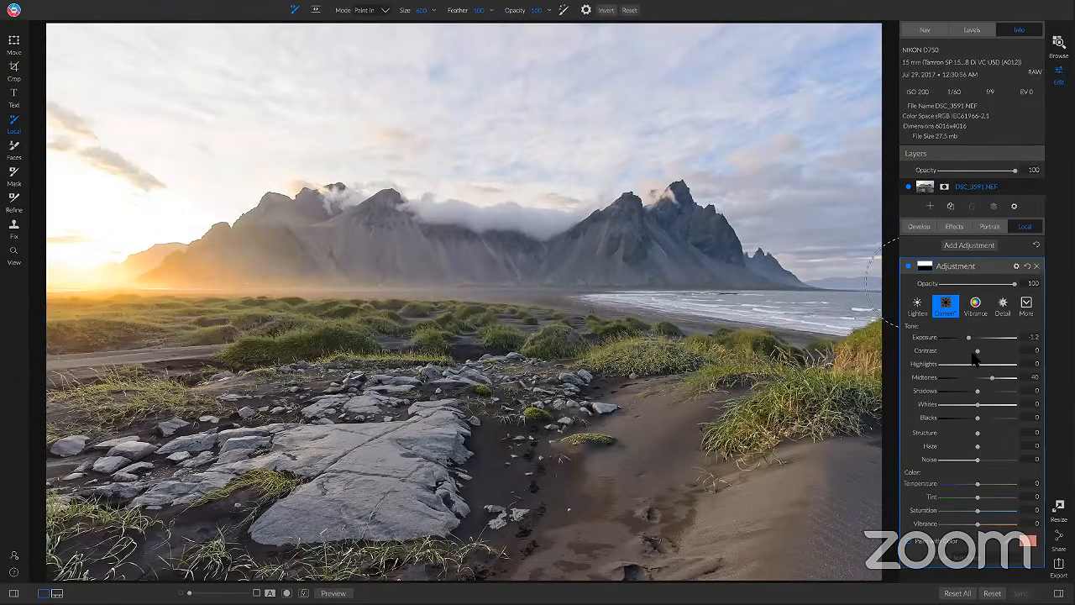
{"action": "left_click_drag", "start_coordinate": [976, 350], "coordinate": [967, 358]}
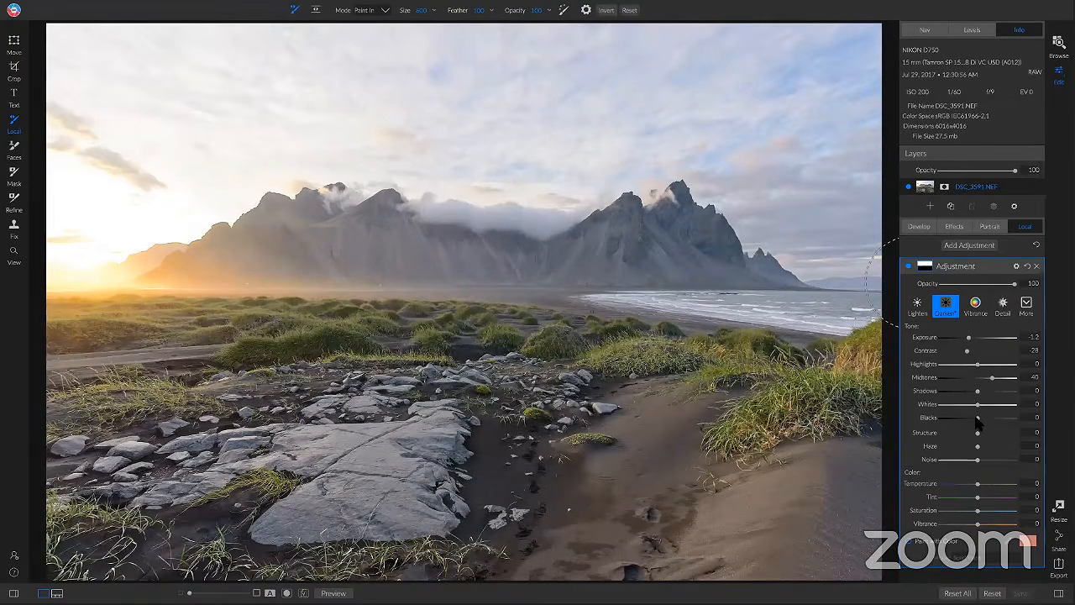
{"action": "left_click_drag", "start_coordinate": [976, 417], "coordinate": [970, 425]}
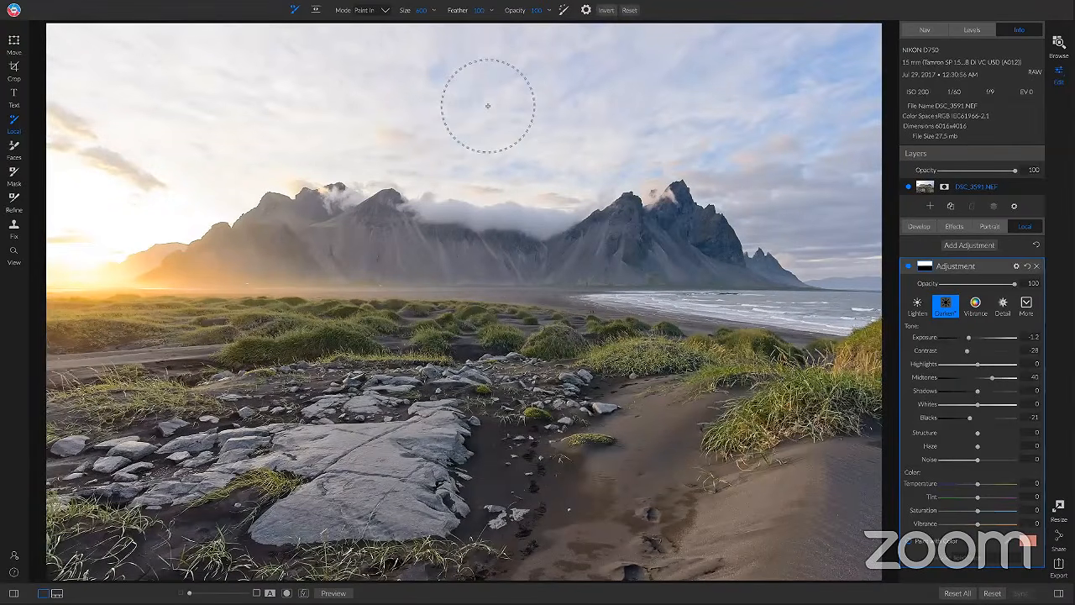
Step: Add a Dynamic Contrast filter in Effects and invert its mask to hide the effect
{"action": "left_click", "coordinate": [955, 227]}
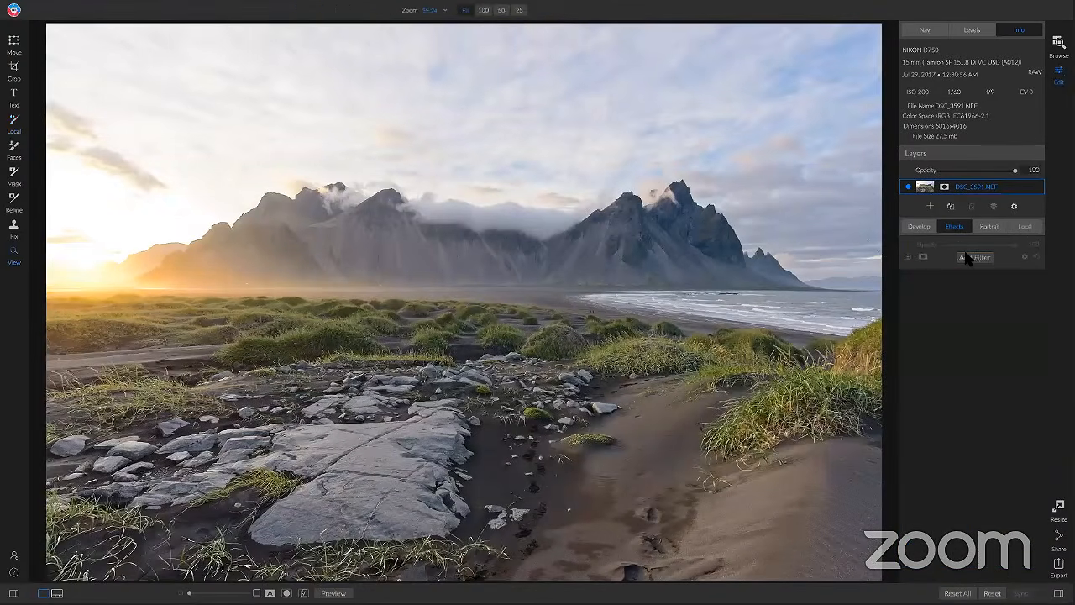
{"action": "left_click", "coordinate": [968, 258]}
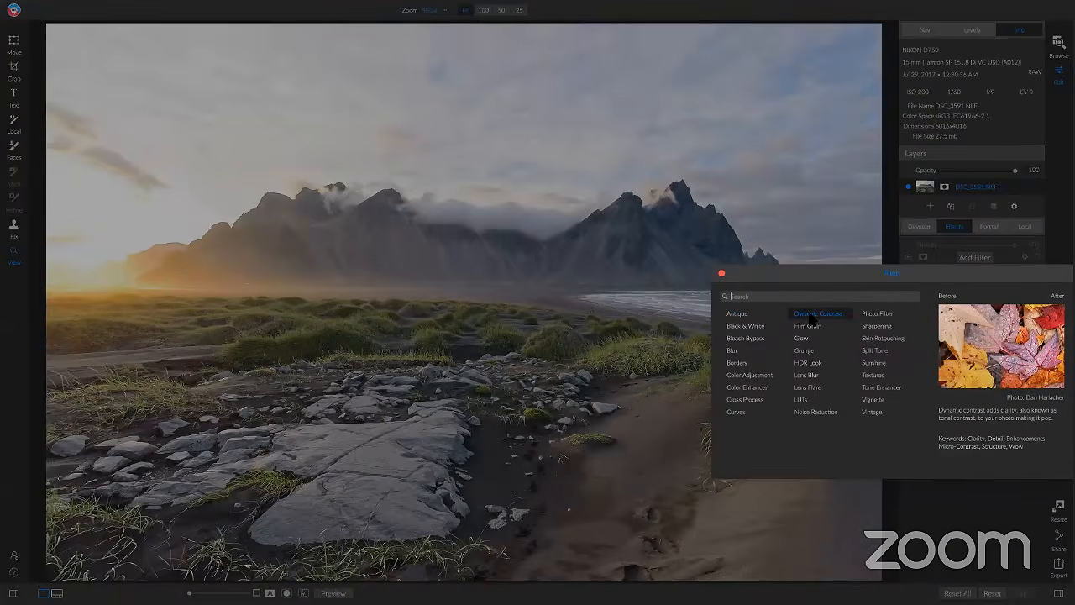
{"action": "left_click", "coordinate": [815, 314]}
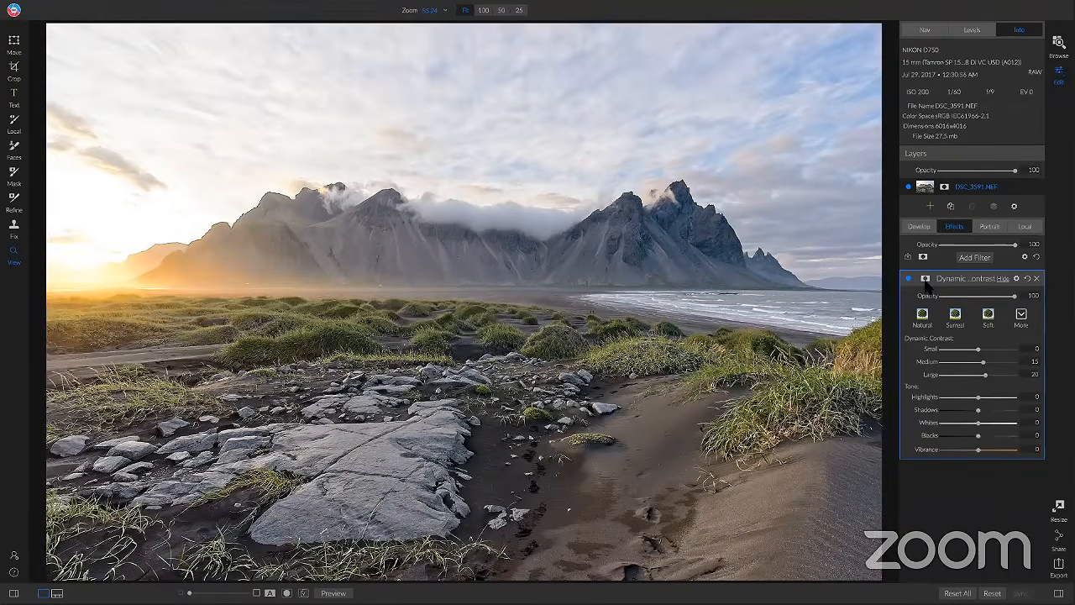
{"action": "left_click", "coordinate": [925, 280]}
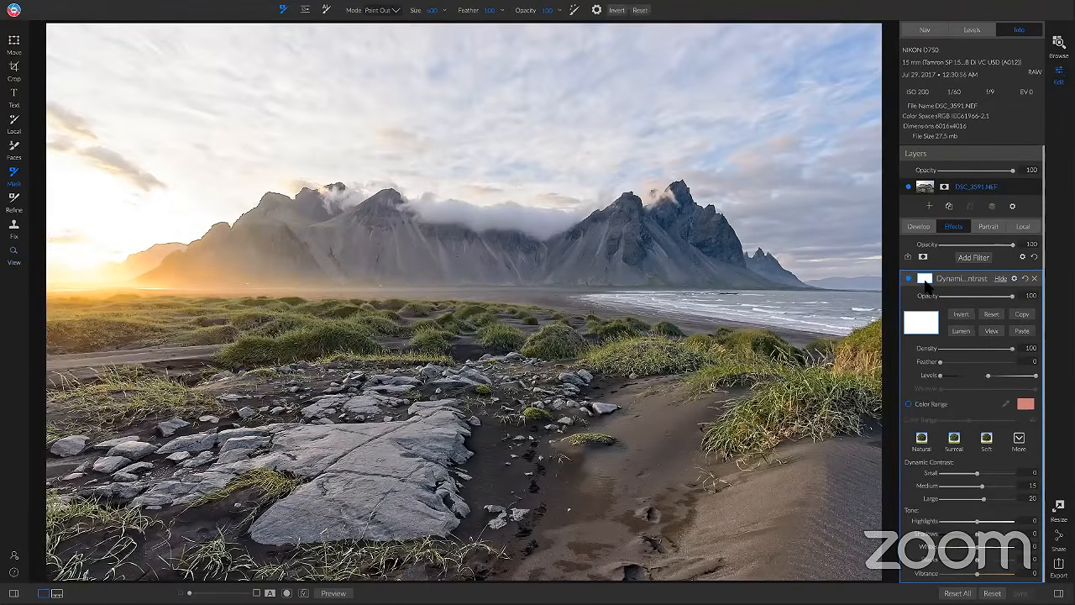
{"action": "left_click", "coordinate": [963, 316]}
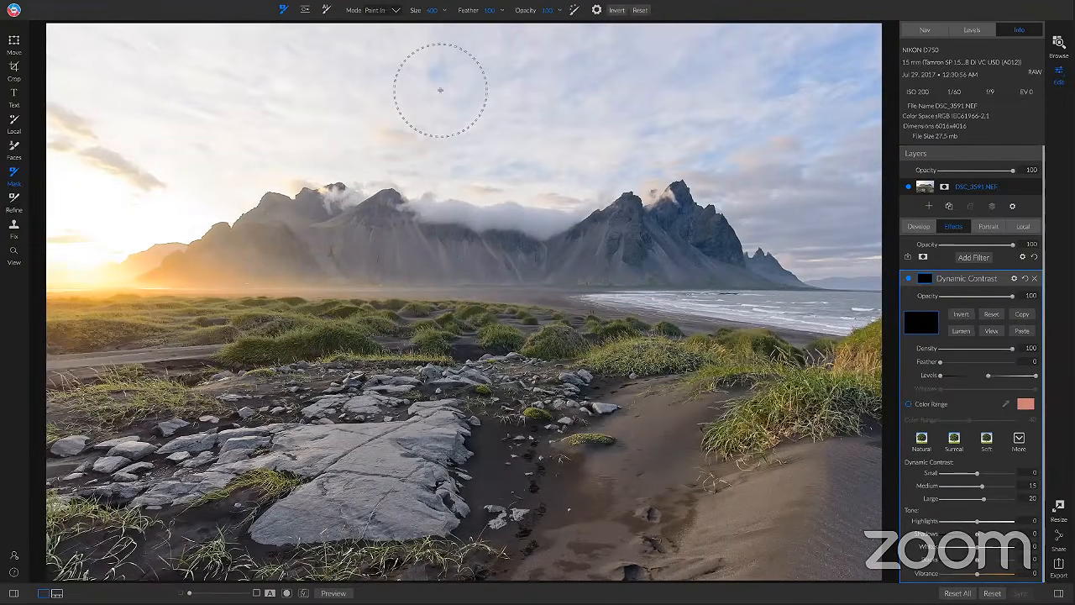
Step: Paint Dynamic Contrast back in over the foreground and mountains with an enlarged brush, and compare the filter off and on
{"action": "key", "text": "x"}
{"action": "left_click_drag", "start_coordinate": [861, 355], "coordinate": [493, 430]}
{"action": "key", "text": "bracketright"}
{"action": "key", "text": "bracketright"}
{"action": "key", "text": "bracketright"}
{"action": "key", "text": "bracketright"}
{"action": "key", "text": "bracketright"}
{"action": "key", "text": "bracketleft"}
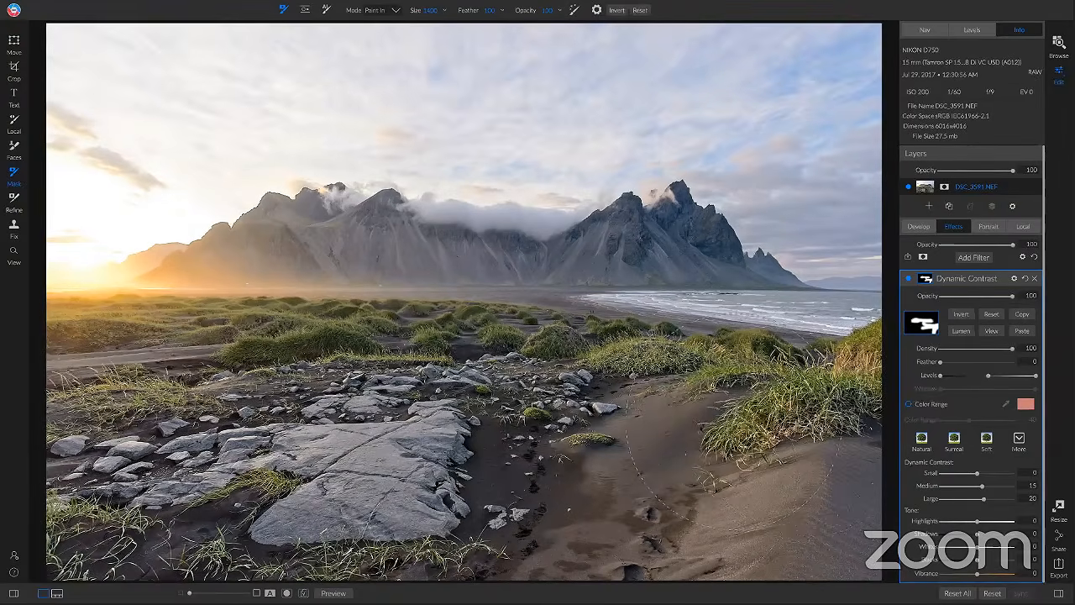
{"action": "mouse_move", "coordinate": [497, 376]}
{"action": "left_mouse_down"}
{"action": "mouse_move", "coordinate": [257, 344]}
{"action": "mouse_move", "coordinate": [388, 331]}
{"action": "mouse_move", "coordinate": [420, 308]}
{"action": "left_mouse_up"}
{"action": "left_click", "coordinate": [909, 280]}
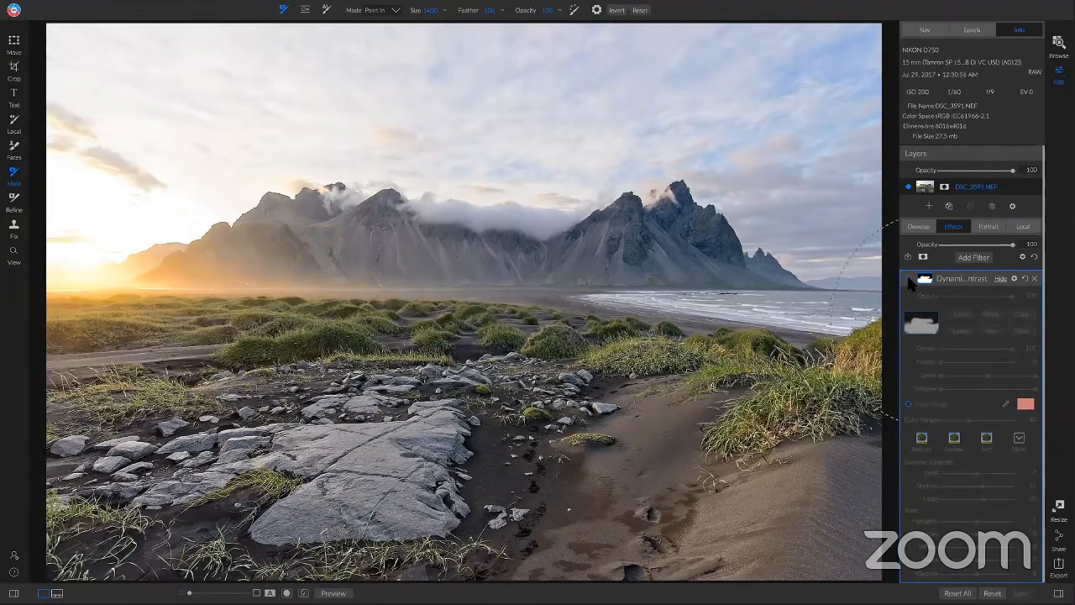
{"action": "left_click", "coordinate": [909, 281]}
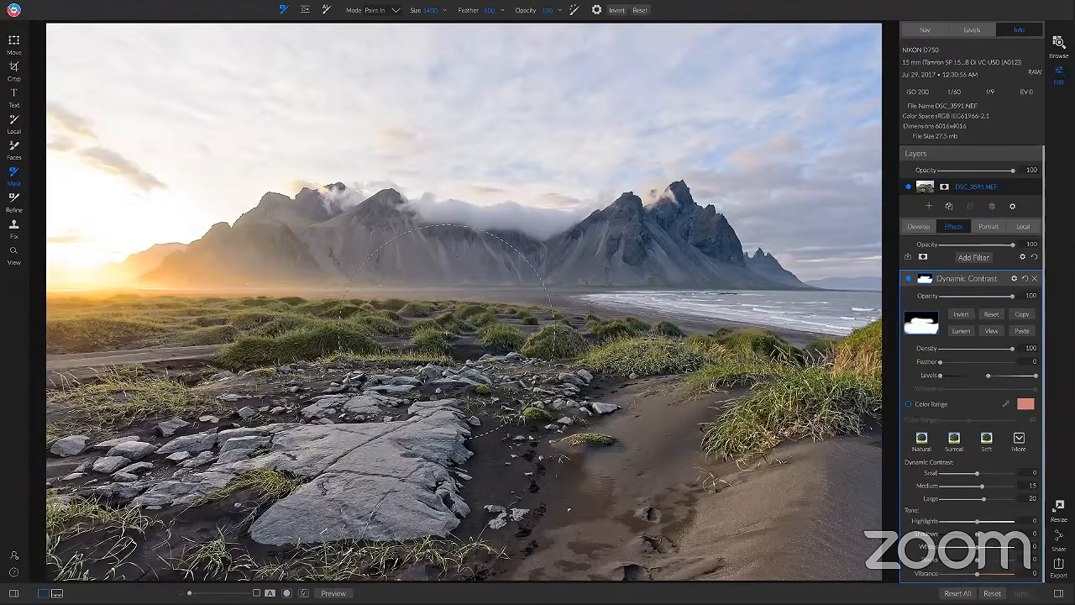
Step: Add a Color Enhancer filter and raise the saturation of its green color range to 100
{"action": "left_click", "coordinate": [975, 259]}
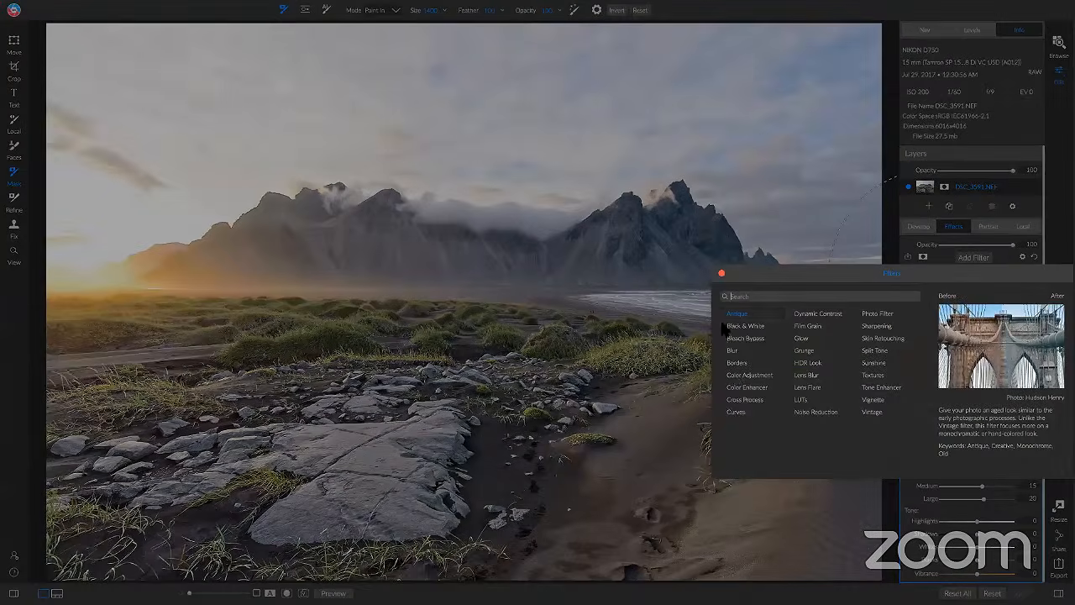
{"action": "left_click", "coordinate": [750, 389]}
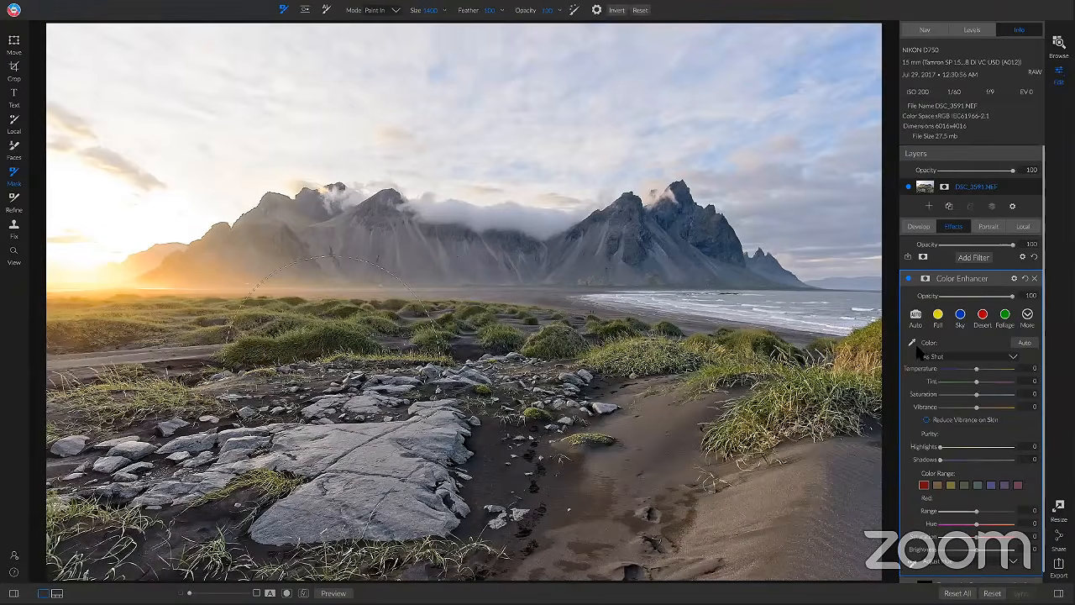
{"action": "scroll", "coordinate": [981, 482], "scroll_direction": "down", "scroll_amount": 1}
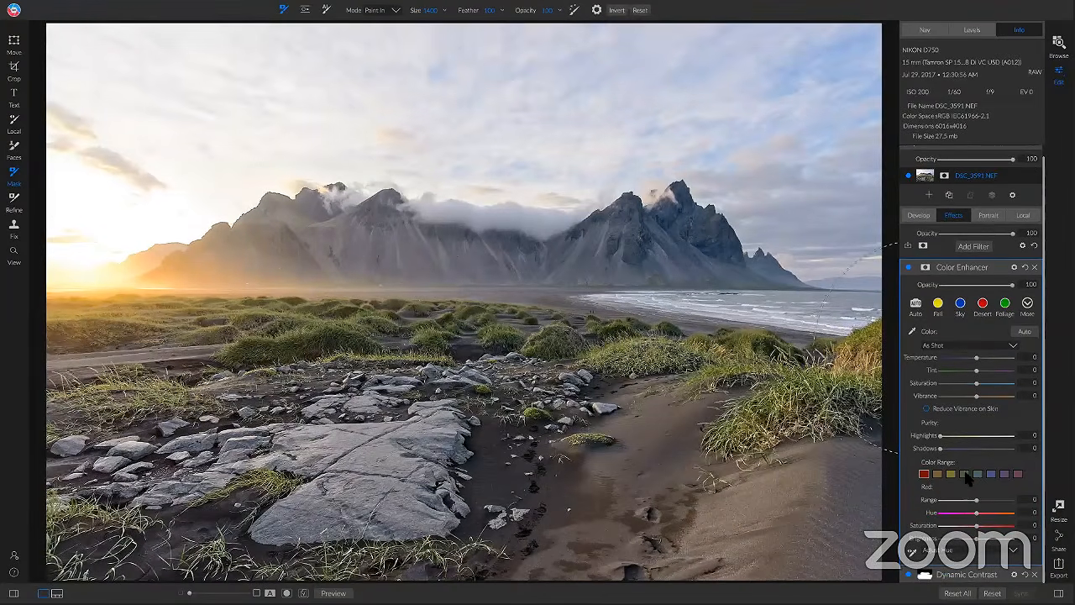
{"action": "left_click", "coordinate": [952, 474]}
{"action": "left_click", "coordinate": [964, 474]}
{"action": "left_click_drag", "start_coordinate": [977, 530], "coordinate": [1032, 526]}
Step: Inspect the distant grass at 100% zoom while swinging the green range's saturation to -100 and back up
{"action": "key", "text": "z"}
{"action": "left_click", "coordinate": [329, 315]}
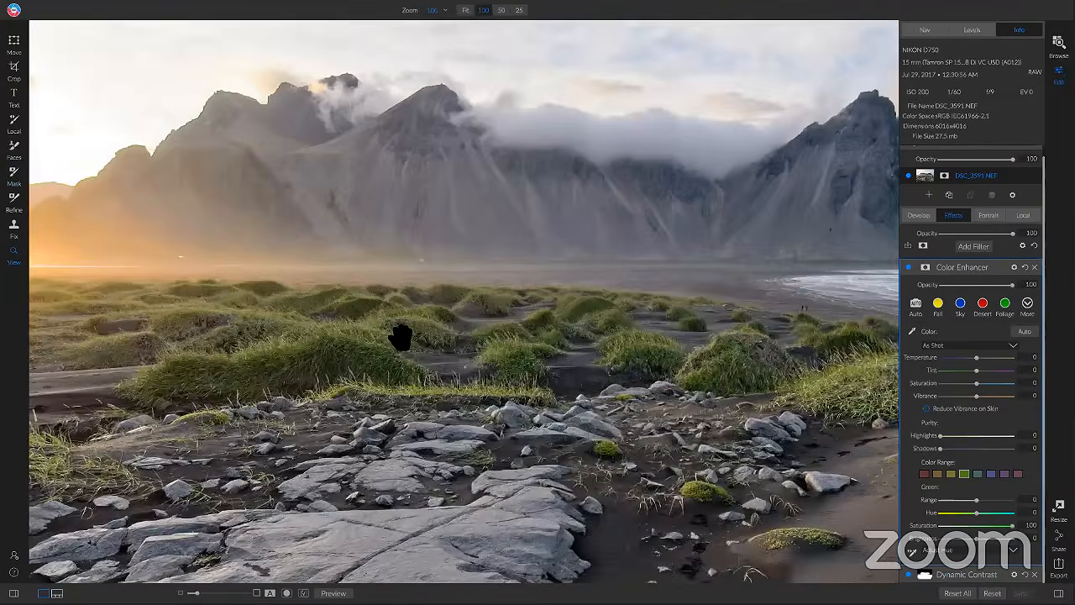
{"action": "left_click_drag", "start_coordinate": [402, 339], "coordinate": [480, 357]}
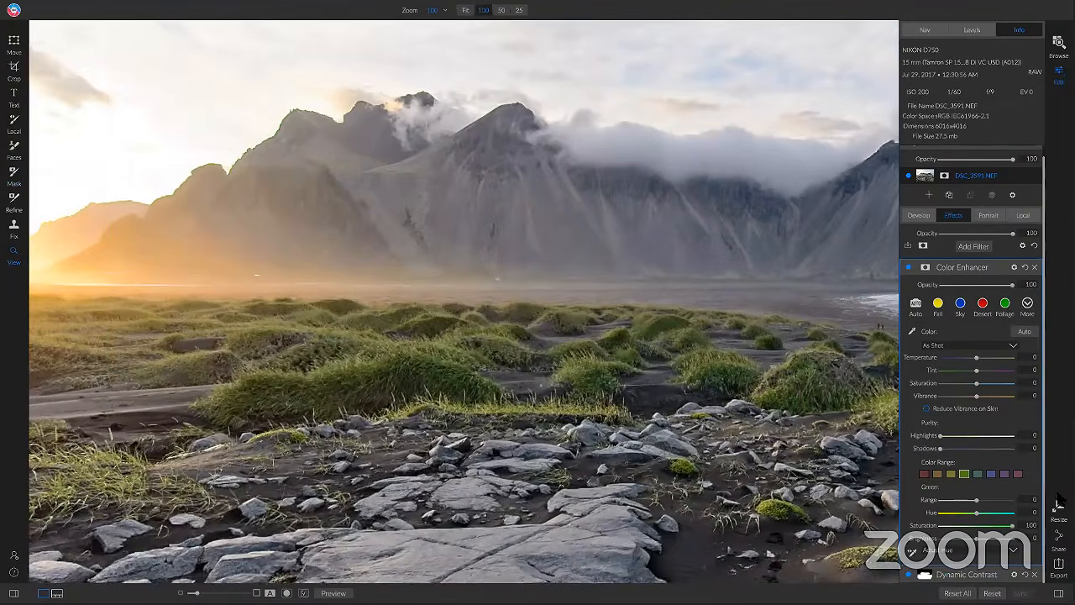
{"action": "left_click_drag", "start_coordinate": [1013, 527], "coordinate": [879, 528]}
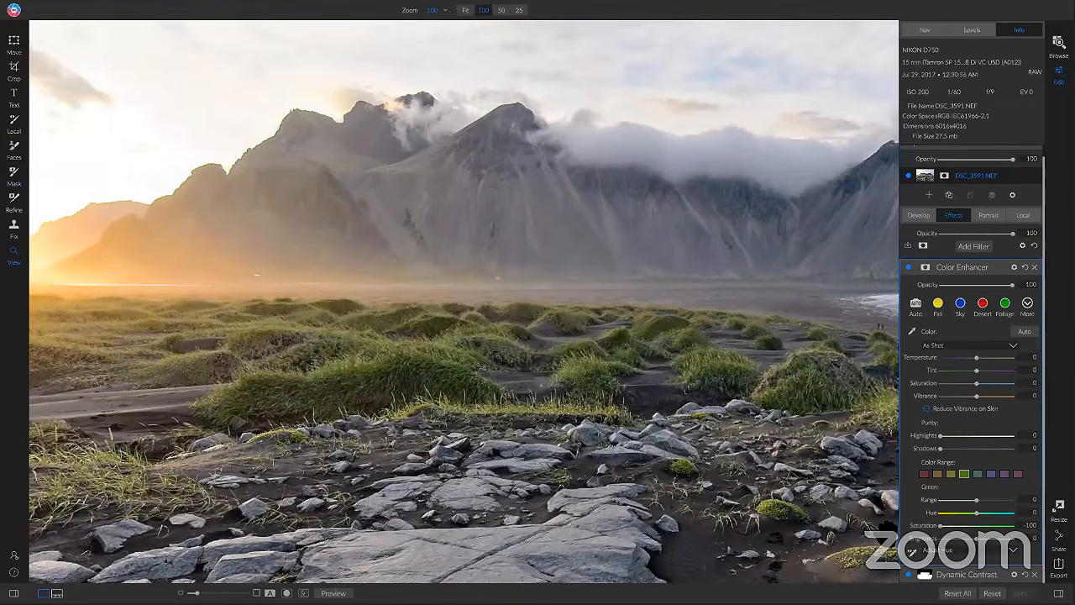
{"action": "left_click_drag", "start_coordinate": [944, 530], "coordinate": [1017, 527]}
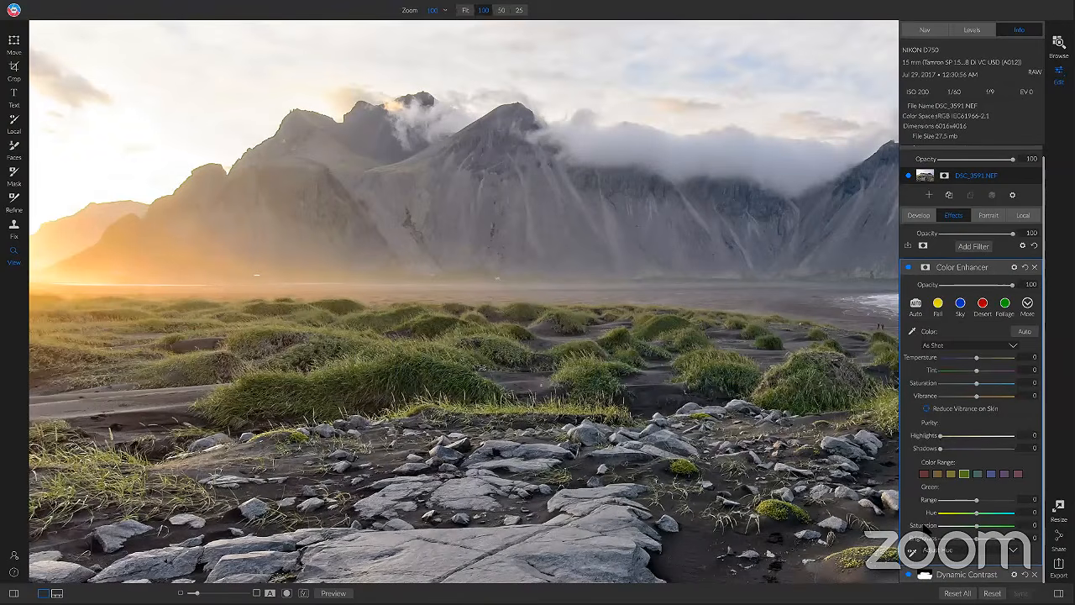
Step: Enable Color Range masking on the Color Enhancer filter and sample the mask color from the grass beside the beach
{"action": "left_click", "coordinate": [682, 395]}
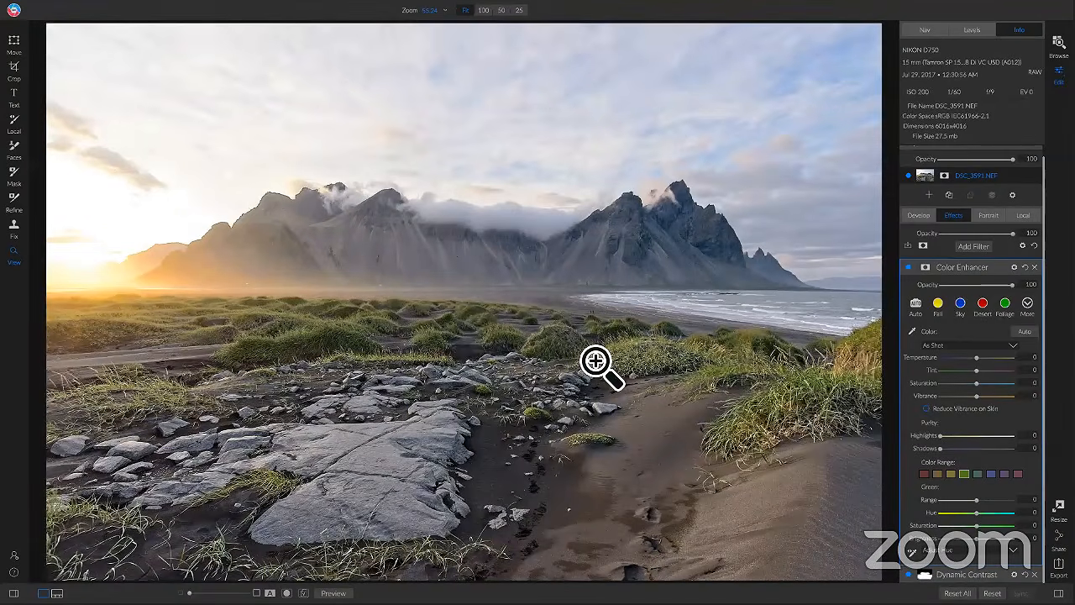
{"action": "left_click", "coordinate": [475, 313]}
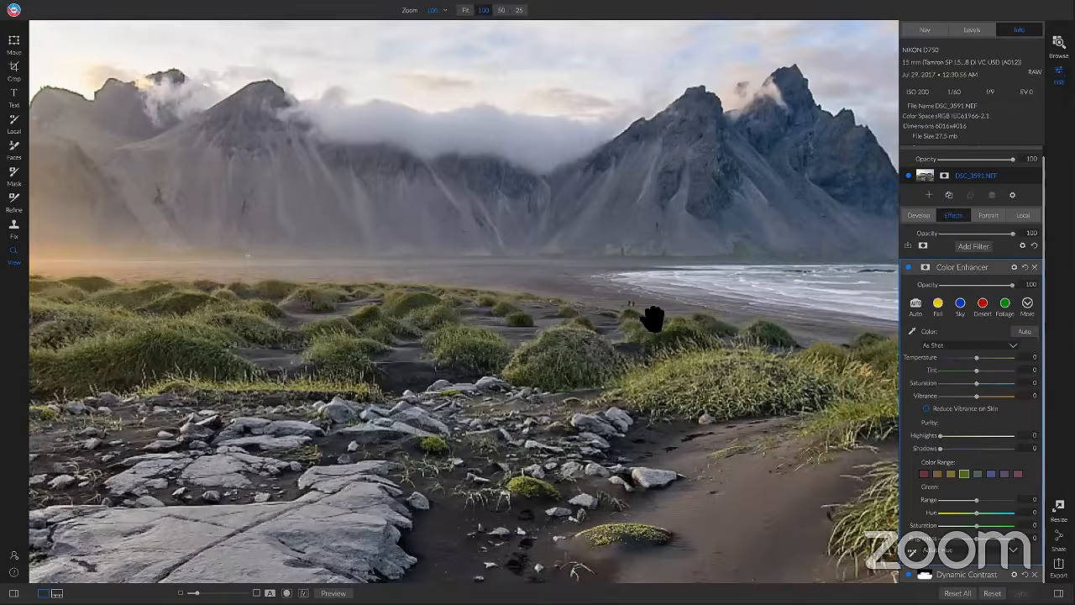
{"action": "left_click_drag", "start_coordinate": [653, 319], "coordinate": [378, 273]}
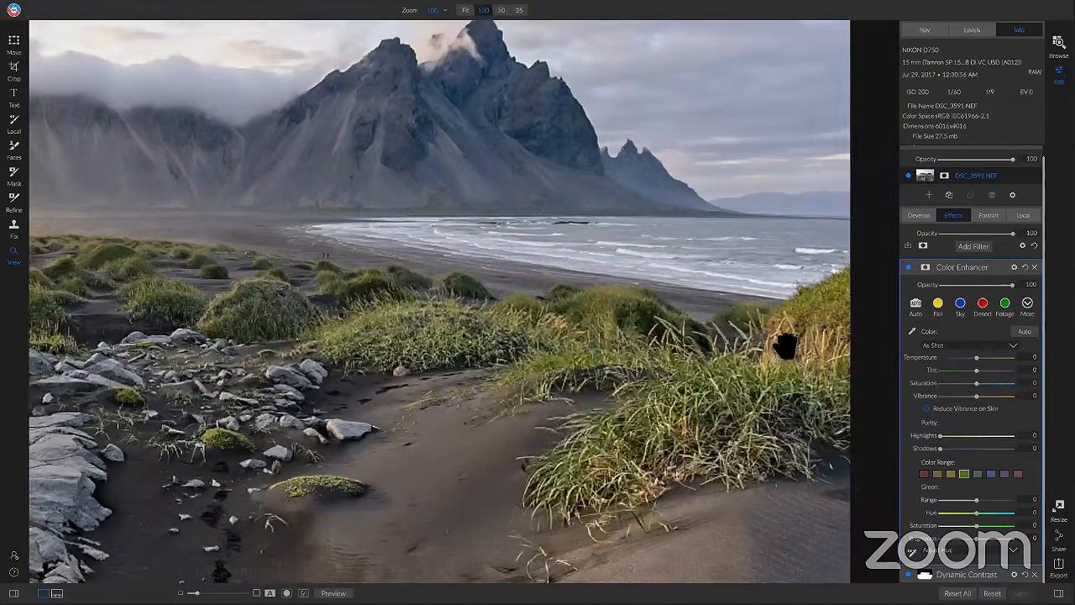
{"action": "left_click", "coordinate": [925, 267]}
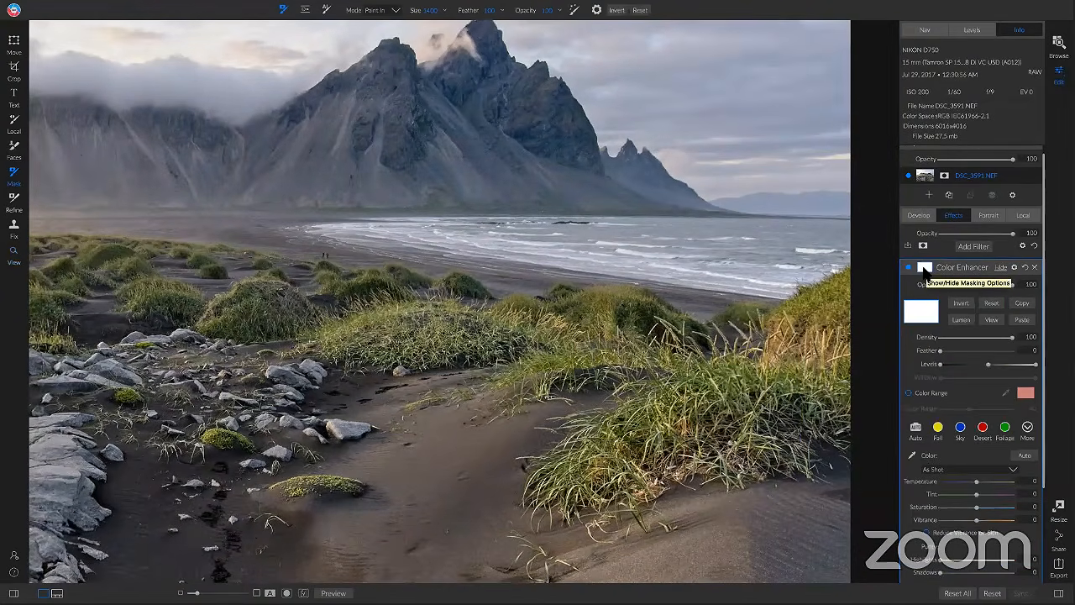
{"action": "left_click", "coordinate": [908, 393]}
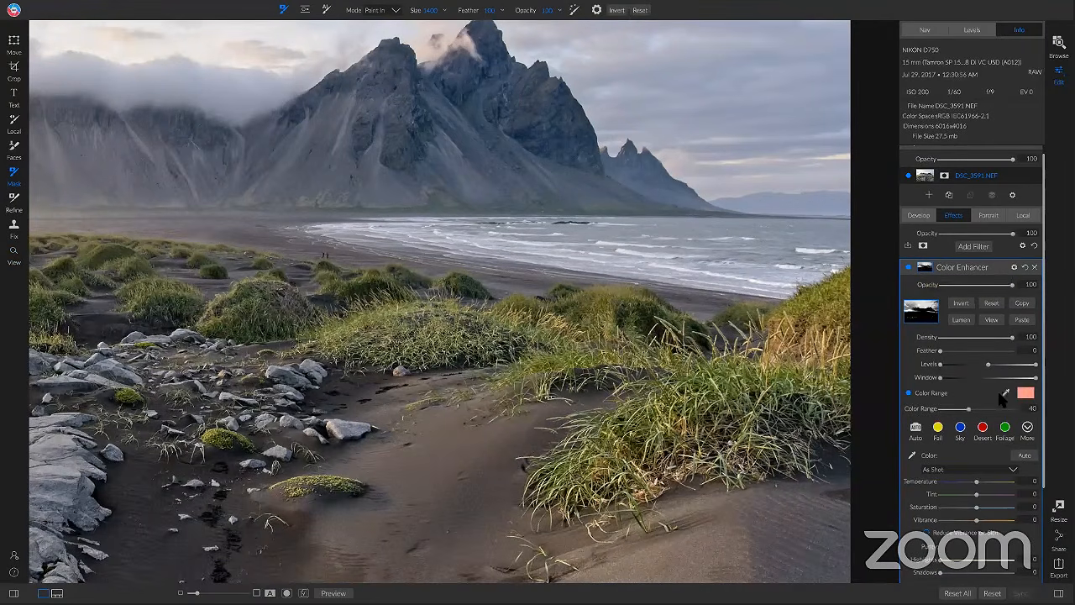
{"action": "left_click", "coordinate": [1007, 395]}
{"action": "left_click", "coordinate": [604, 310]}
{"action": "key", "text": "z"}
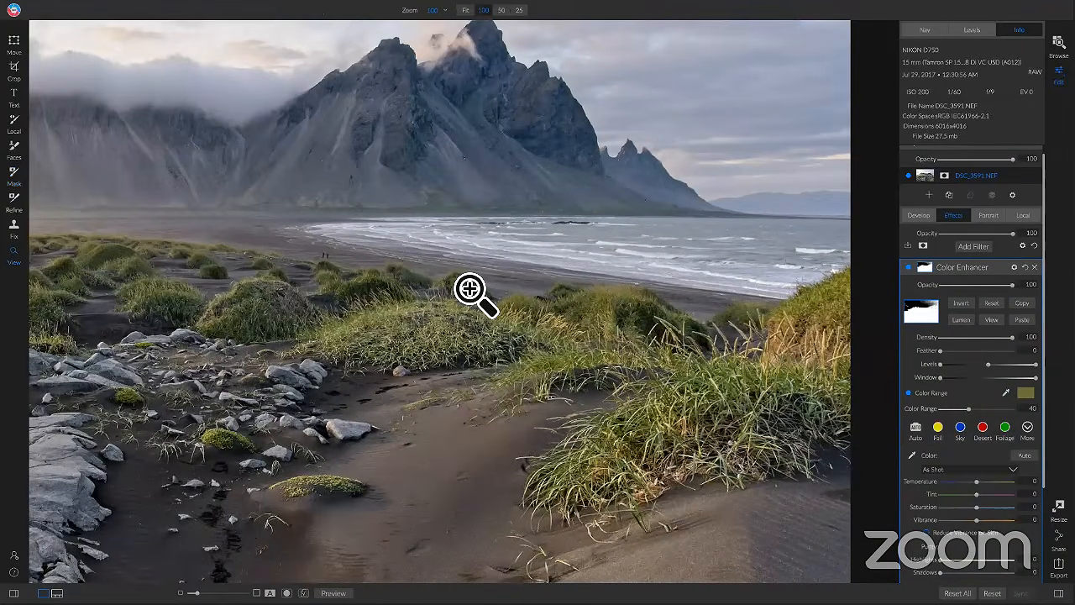
{"action": "key", "text": "super+0"}
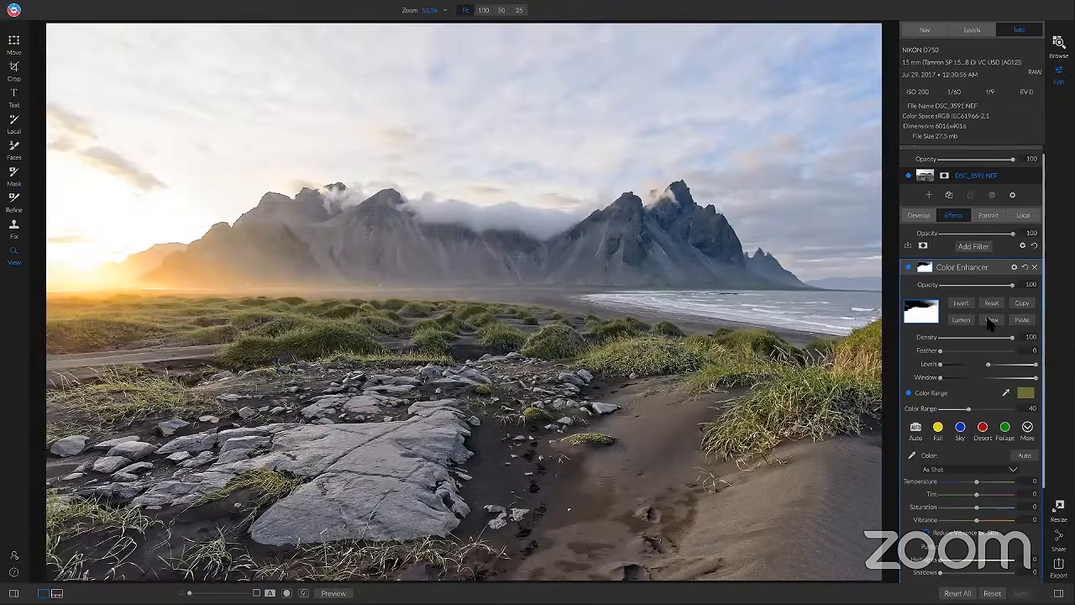
Step: Narrow the Color Enhancer mask's color range to 25, check the mask view, resample the mask color and narrow the range to 19
{"action": "left_click_drag", "start_coordinate": [969, 408], "coordinate": [955, 413]}
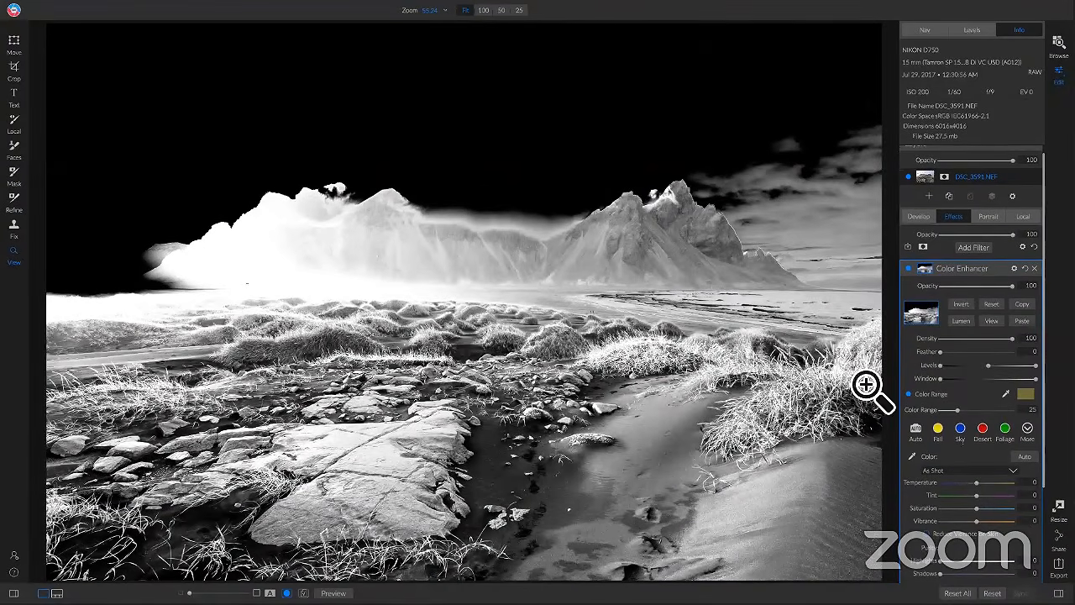
{"action": "left_click", "coordinate": [993, 322]}
{"action": "scroll", "coordinate": [1013, 395], "scroll_direction": "down", "scroll_amount": 1}
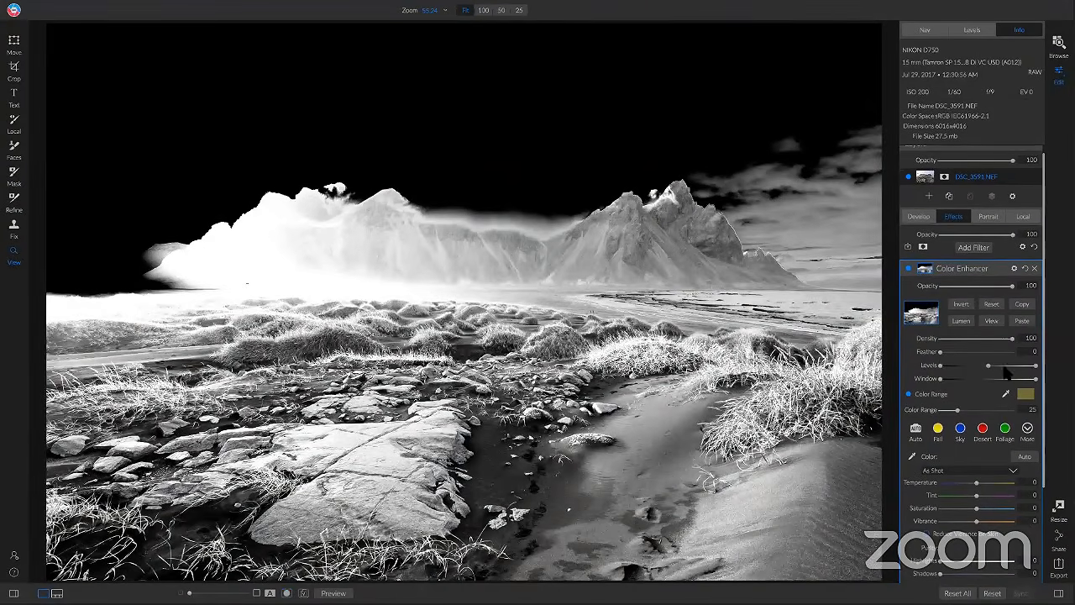
{"action": "left_click", "coordinate": [1005, 393]}
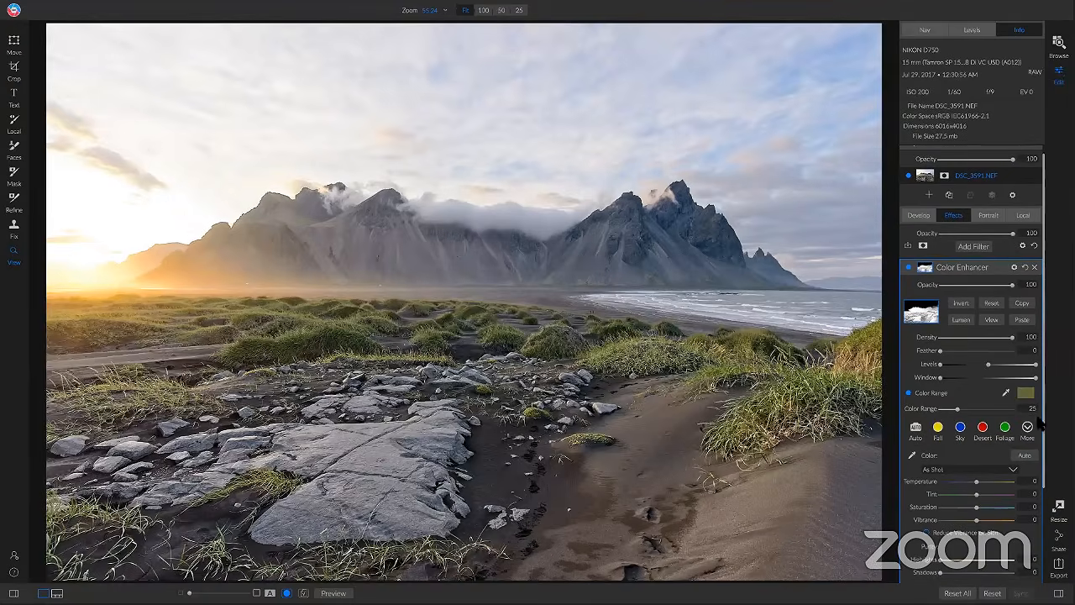
{"action": "left_click_drag", "start_coordinate": [957, 410], "coordinate": [955, 411]}
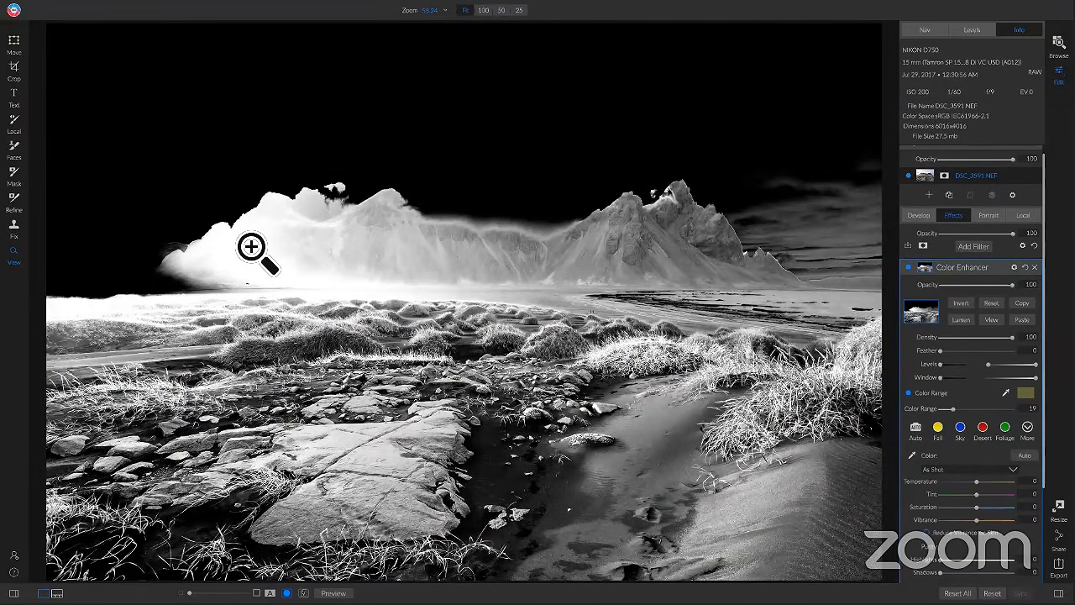
Step: Paint the sky and mountains out of the Color Enhancer mask with a large soft masking brush, and leave the mask view
{"action": "key", "text": "b"}
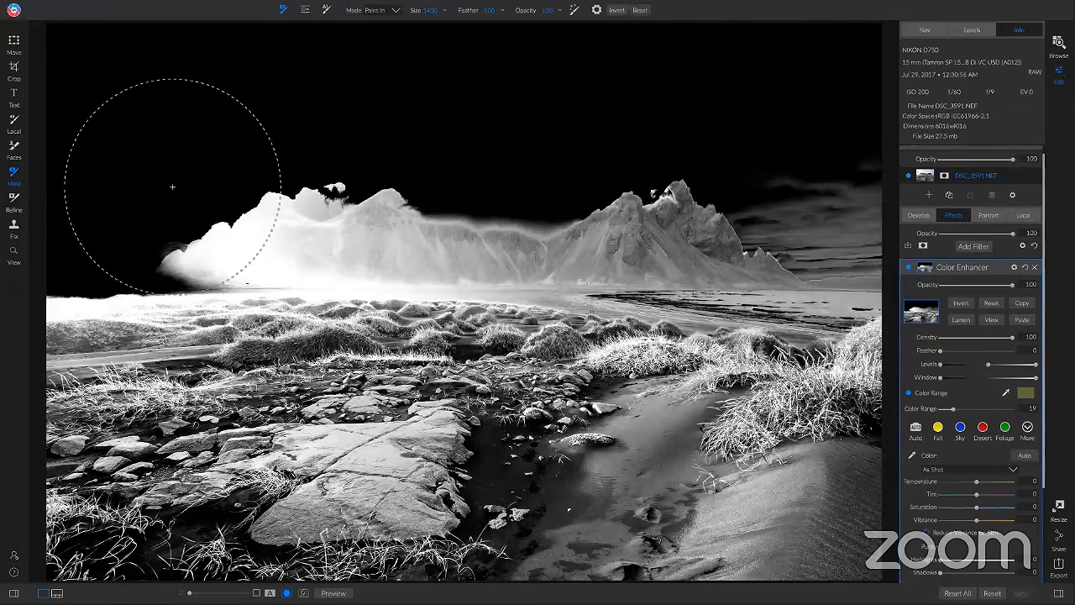
{"action": "key", "text": "x"}
{"action": "left_click_drag", "start_coordinate": [175, 191], "coordinate": [201, 198]}
{"action": "mouse_move", "coordinate": [468, 193]}
{"action": "left_mouse_down"}
{"action": "mouse_move", "coordinate": [141, 183]}
{"action": "mouse_move", "coordinate": [622, 182]}
{"action": "mouse_move", "coordinate": [834, 193]}
{"action": "mouse_move", "coordinate": [516, 189]}
{"action": "mouse_move", "coordinate": [855, 200]}
{"action": "mouse_move", "coordinate": [666, 211]}
{"action": "mouse_move", "coordinate": [18, 173]}
{"action": "mouse_move", "coordinate": [870, 187]}
{"action": "mouse_move", "coordinate": [555, 191]}
{"action": "mouse_move", "coordinate": [165, 168]}
{"action": "mouse_move", "coordinate": [527, 231]}
{"action": "left_mouse_up"}
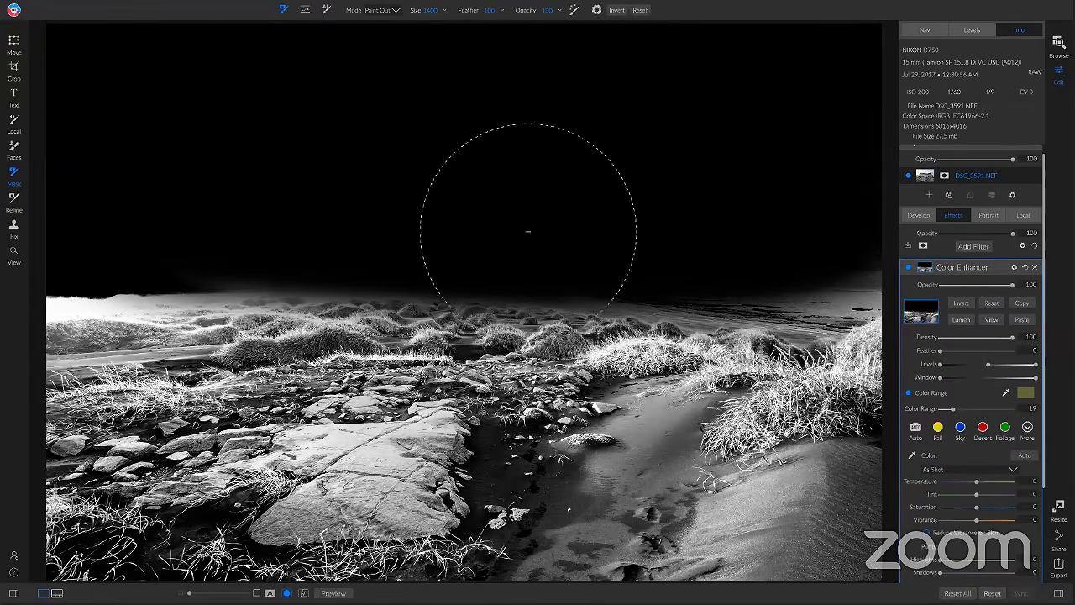
{"action": "left_click", "coordinate": [993, 320]}
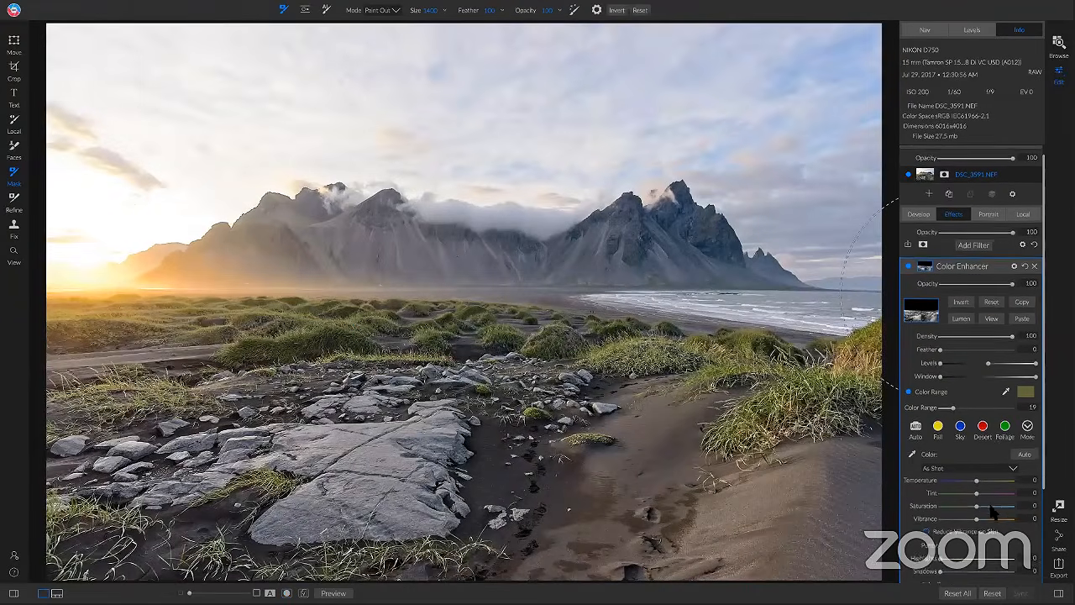
Step: Set the Color Enhancer's saturation to 14 and vibrance to 12, and compare the photo with the filter off and on
{"action": "scroll", "coordinate": [994, 511], "scroll_direction": "up", "scroll_amount": 3}
{"action": "mouse_move", "coordinate": [996, 512]}
{"action": "left_mouse_down"}
{"action": "mouse_move", "coordinate": [919, 516]}
{"action": "mouse_move", "coordinate": [1052, 511]}
{"action": "mouse_move", "coordinate": [928, 519]}
{"action": "mouse_move", "coordinate": [1049, 513]}
{"action": "mouse_move", "coordinate": [959, 521]}
{"action": "mouse_move", "coordinate": [985, 522]}
{"action": "left_mouse_up"}
{"action": "scroll", "coordinate": [977, 526], "scroll_direction": "down", "scroll_amount": 1}
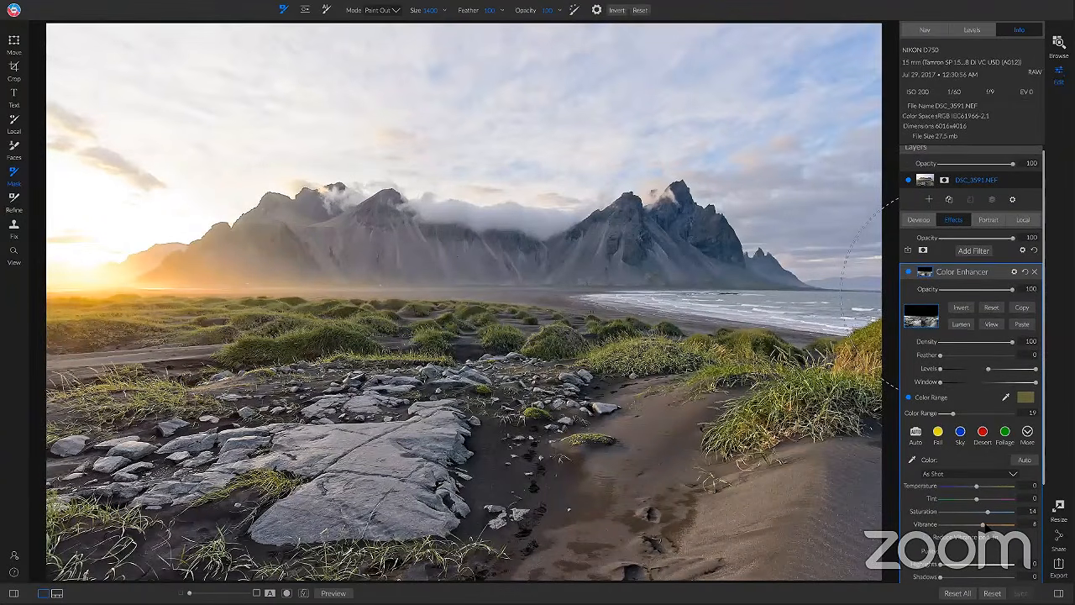
{"action": "scroll", "coordinate": [985, 523], "scroll_direction": "down", "scroll_amount": 1}
{"action": "scroll", "coordinate": [907, 265], "scroll_direction": "up", "scroll_amount": 1}
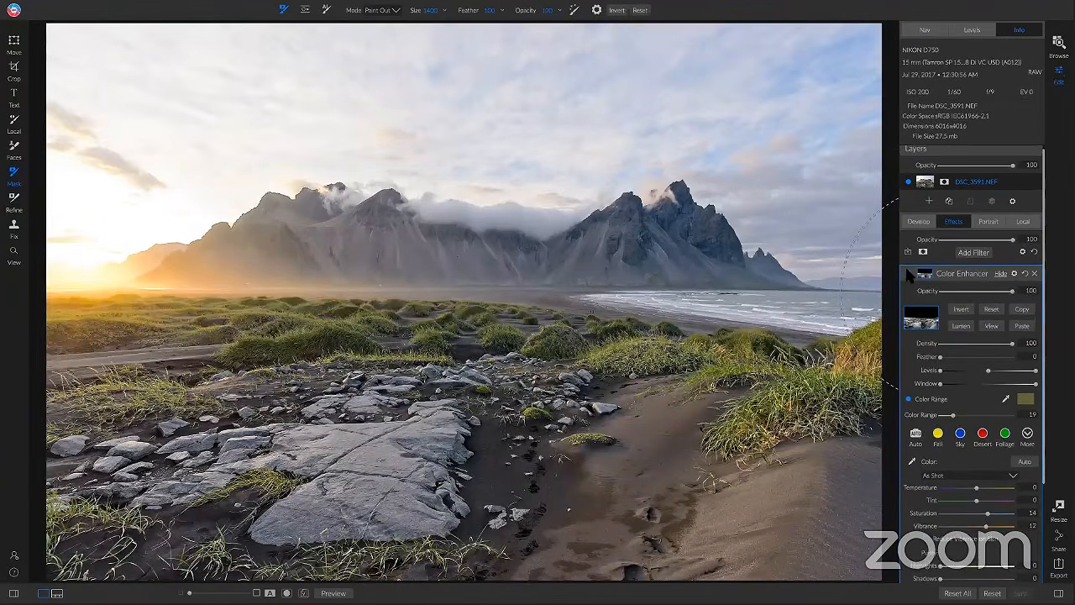
{"action": "left_click", "coordinate": [908, 272]}
{"action": "left_click", "coordinate": [909, 275]}
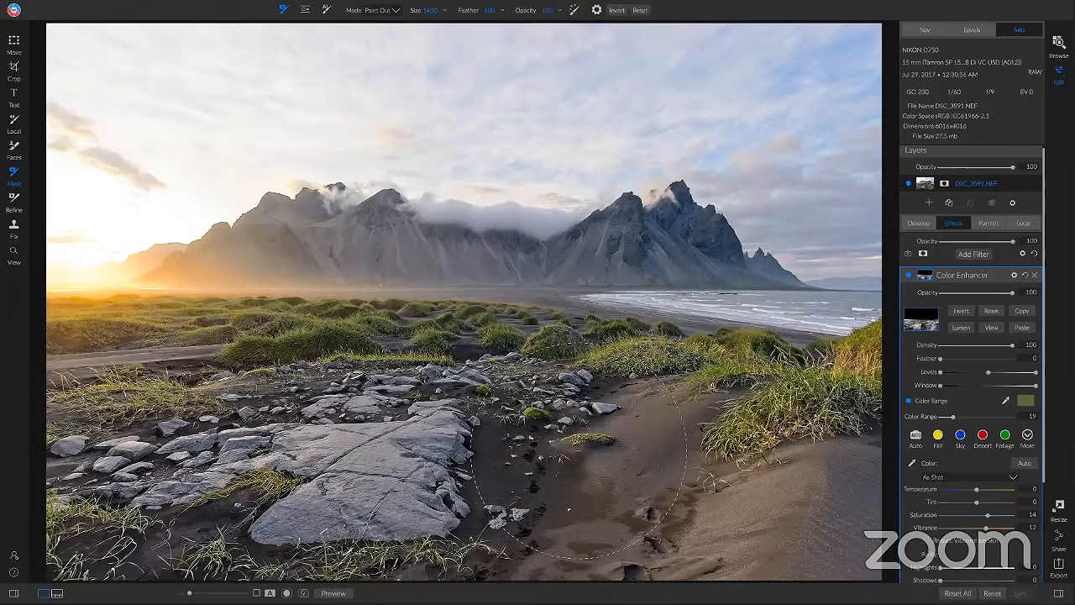
Step: Add a Curves filter and raise the upper part of its blue channel curve to give the highlights a moderate blue tint
{"action": "left_click", "coordinate": [974, 255]}
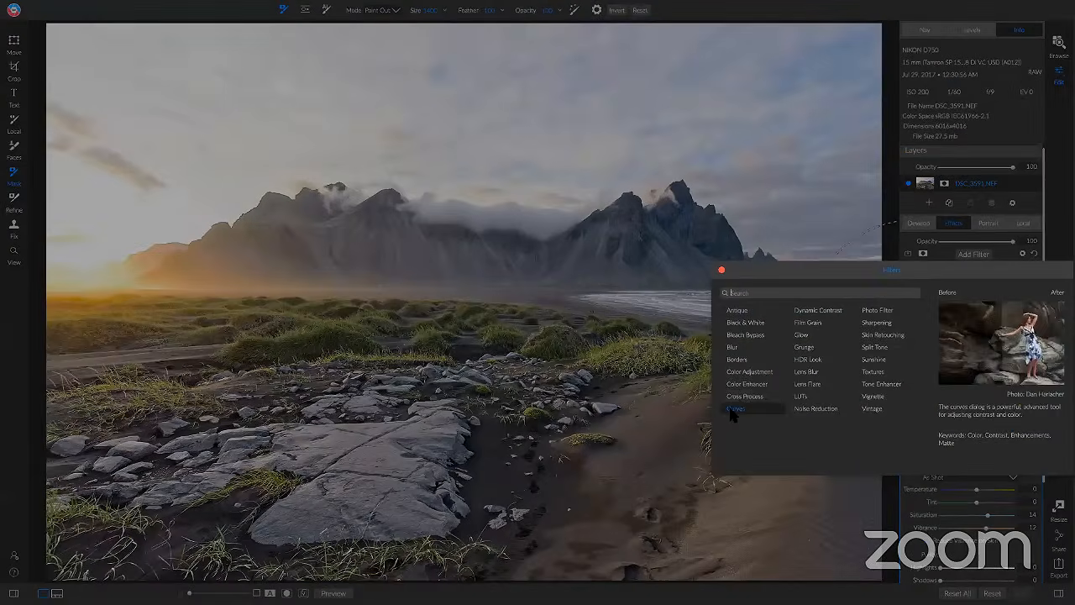
{"action": "left_click", "coordinate": [747, 384]}
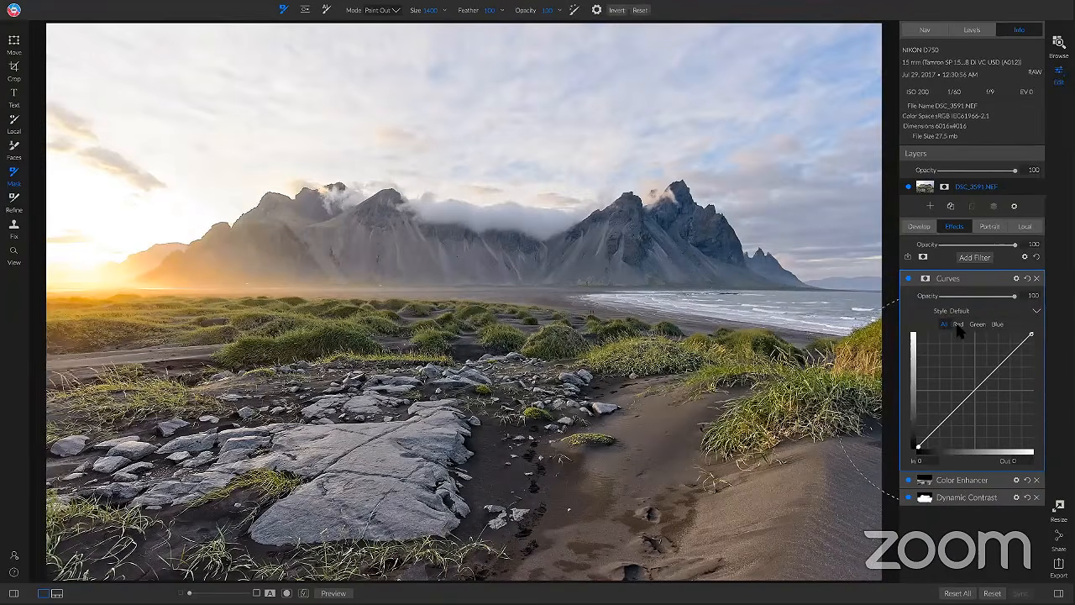
{"action": "left_click", "coordinate": [998, 325]}
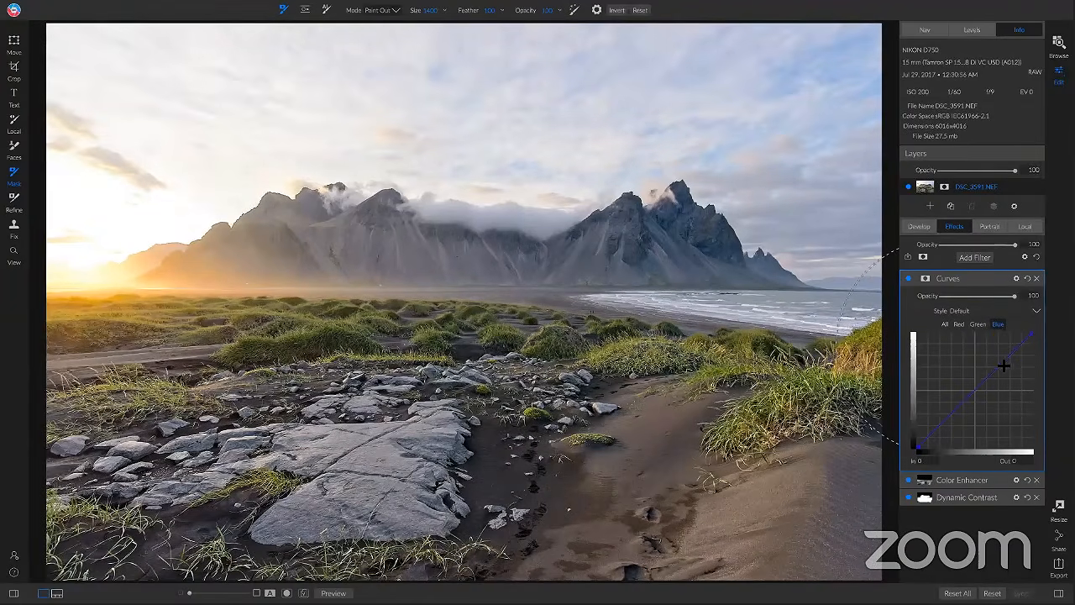
{"action": "mouse_move", "coordinate": [1005, 368]}
{"action": "left_mouse_down"}
{"action": "mouse_move", "coordinate": [996, 340]}
{"action": "mouse_move", "coordinate": [1002, 351]}
{"action": "left_mouse_up"}
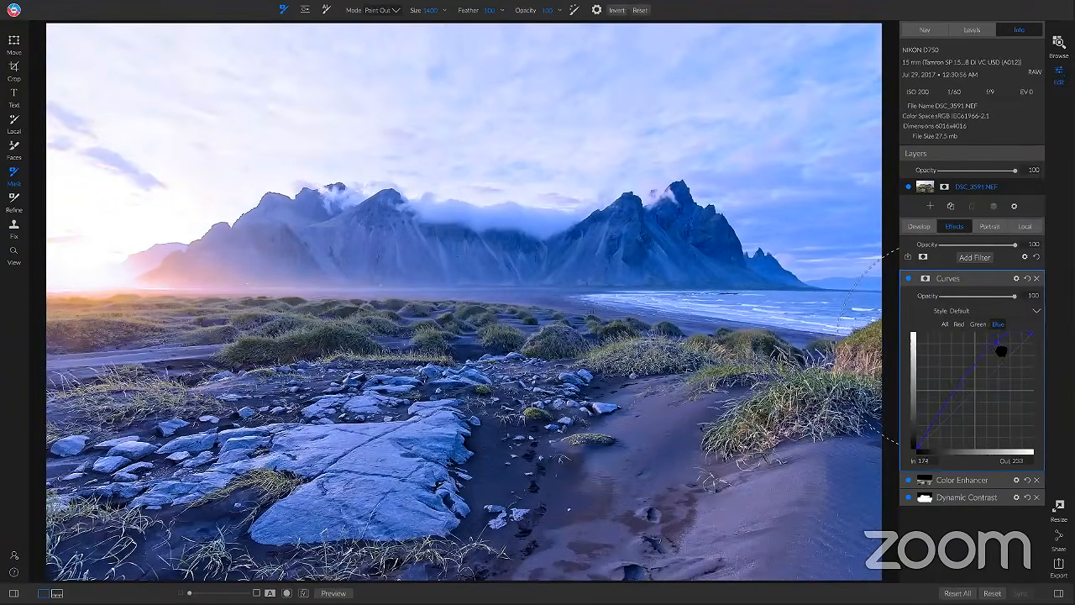
{"action": "left_click", "coordinate": [908, 279]}
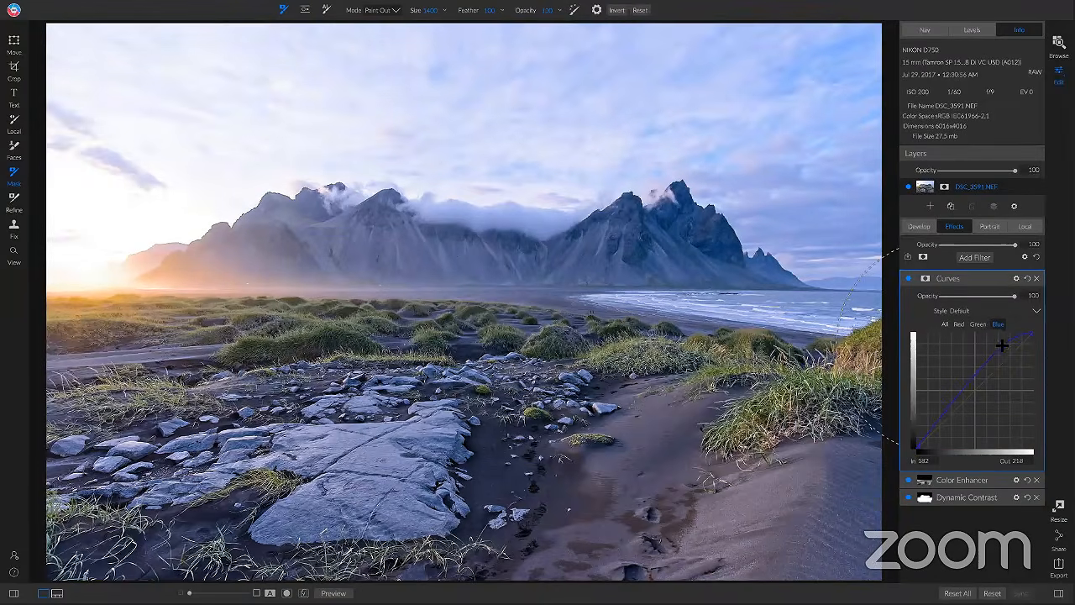
{"action": "left_click_drag", "start_coordinate": [1008, 357], "coordinate": [1008, 354]}
Step: Raise the red channel curve to output 199 at input 191, and paint the Curves effect out of the mountains and foreground
{"action": "left_click", "coordinate": [960, 325]}
{"action": "left_click", "coordinate": [1008, 362]}
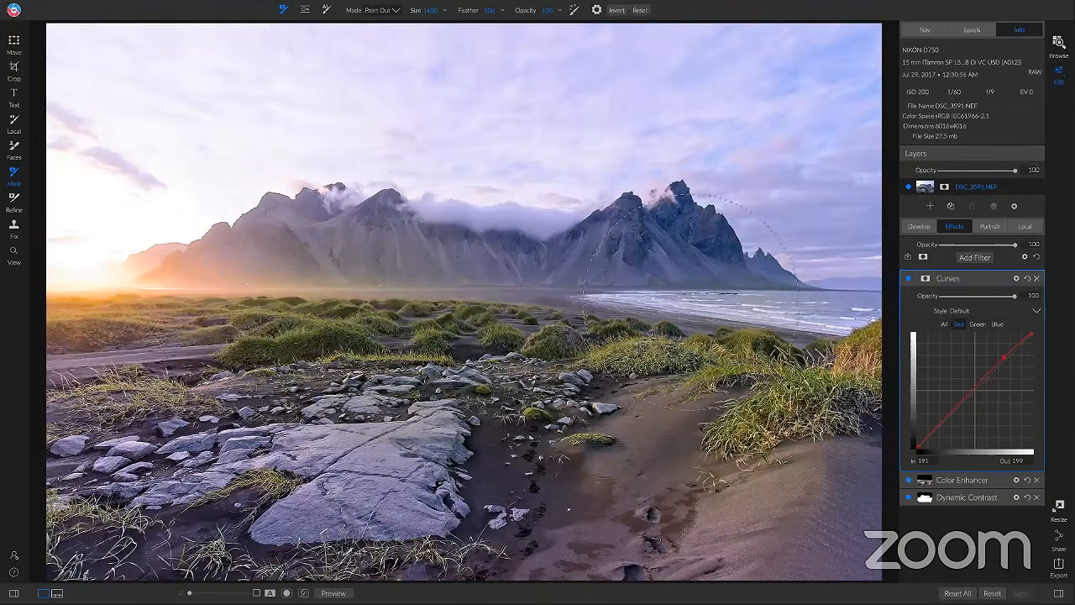
{"action": "mouse_move", "coordinate": [626, 293]}
{"action": "left_mouse_down"}
{"action": "mouse_move", "coordinate": [636, 278]}
{"action": "mouse_move", "coordinate": [355, 267]}
{"action": "left_mouse_up"}
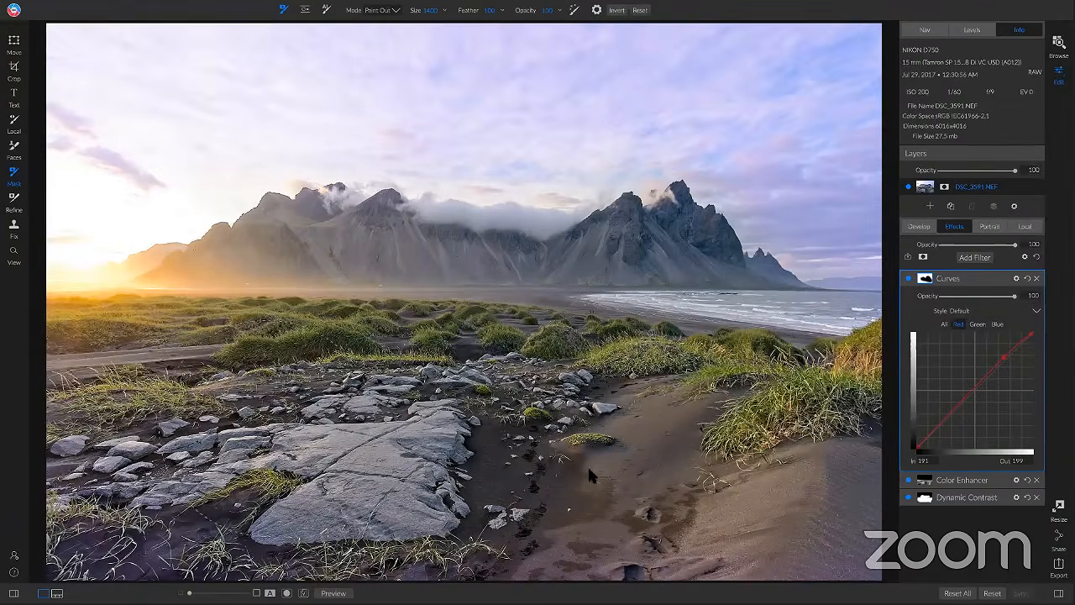
Step: Compare the sky color with the Curves filter off and on, and compare the full edit with the original photo
{"action": "left_click", "coordinate": [907, 278]}
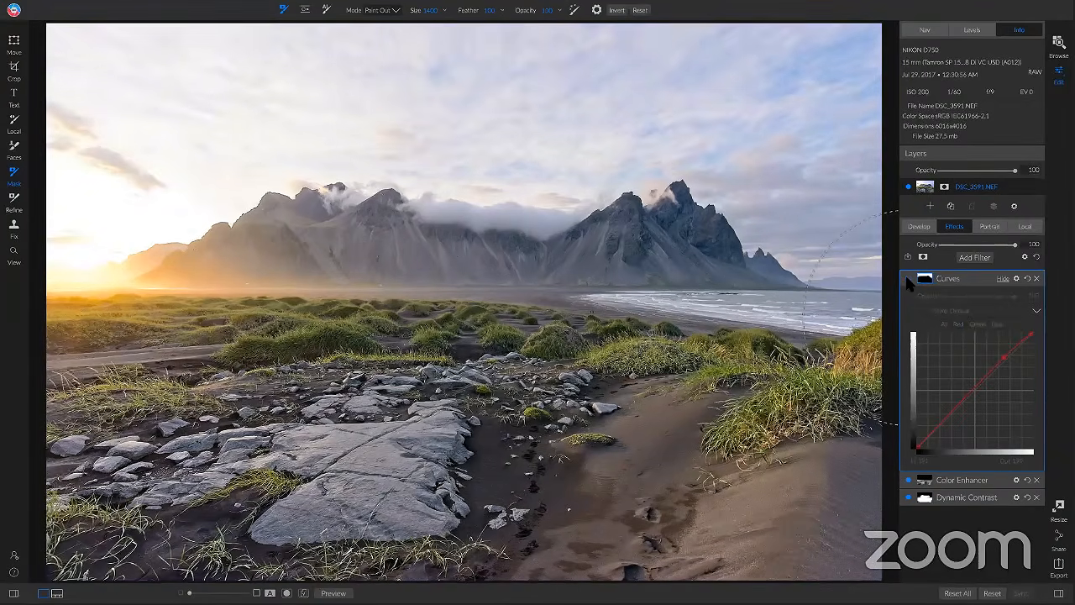
{"action": "left_click", "coordinate": [907, 280]}
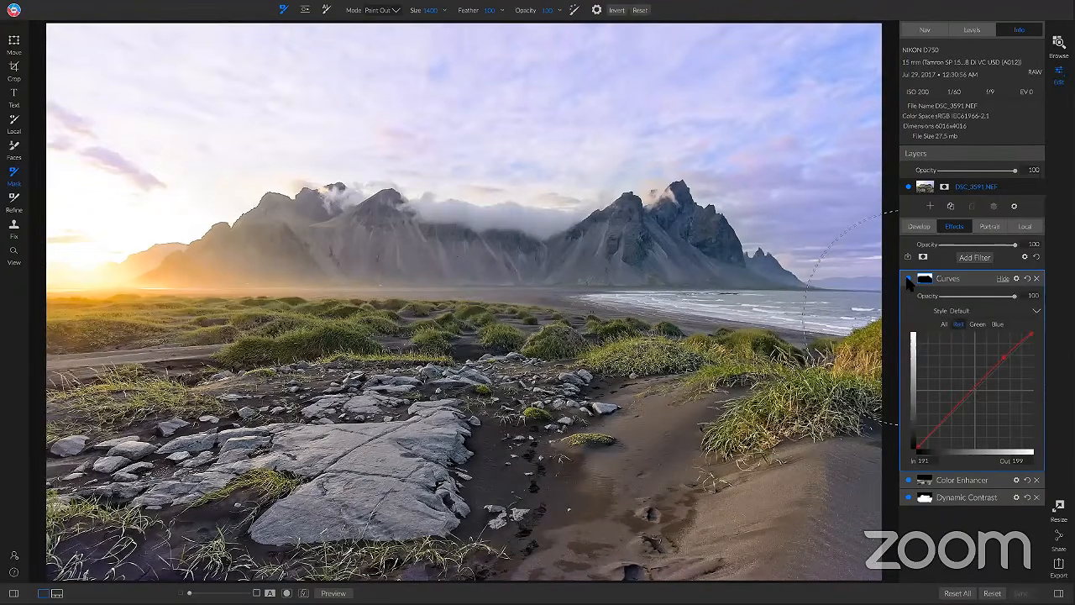
{"action": "left_click", "coordinate": [908, 279]}
{"action": "left_click", "coordinate": [907, 278]}
{"action": "left_click", "coordinate": [908, 279]}
{"action": "left_click", "coordinate": [908, 278]}
{"action": "key", "text": "backslash"}
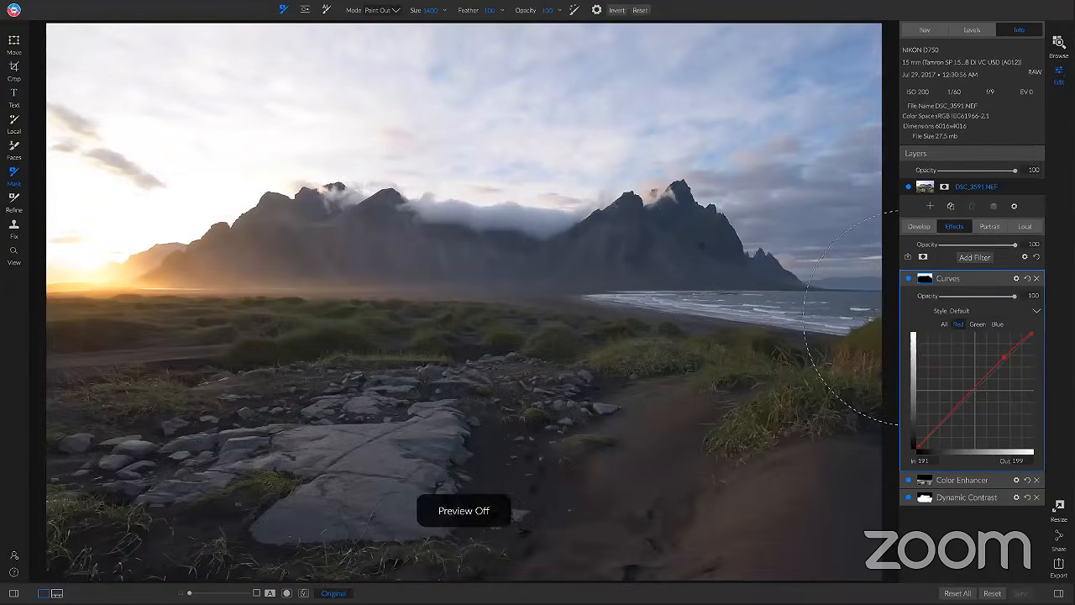
{"action": "key", "text": "backslash"}
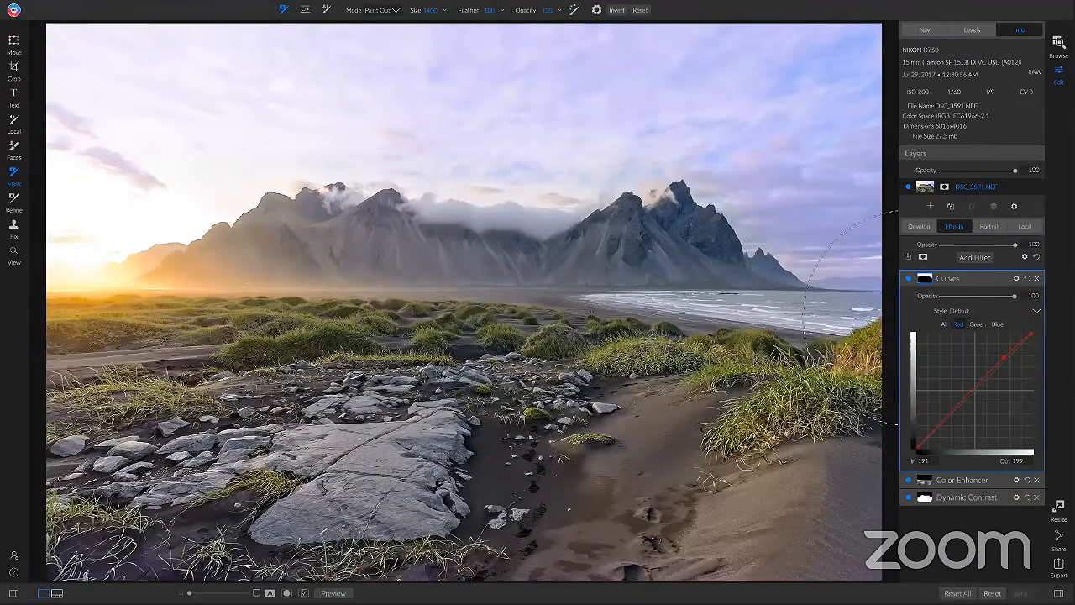